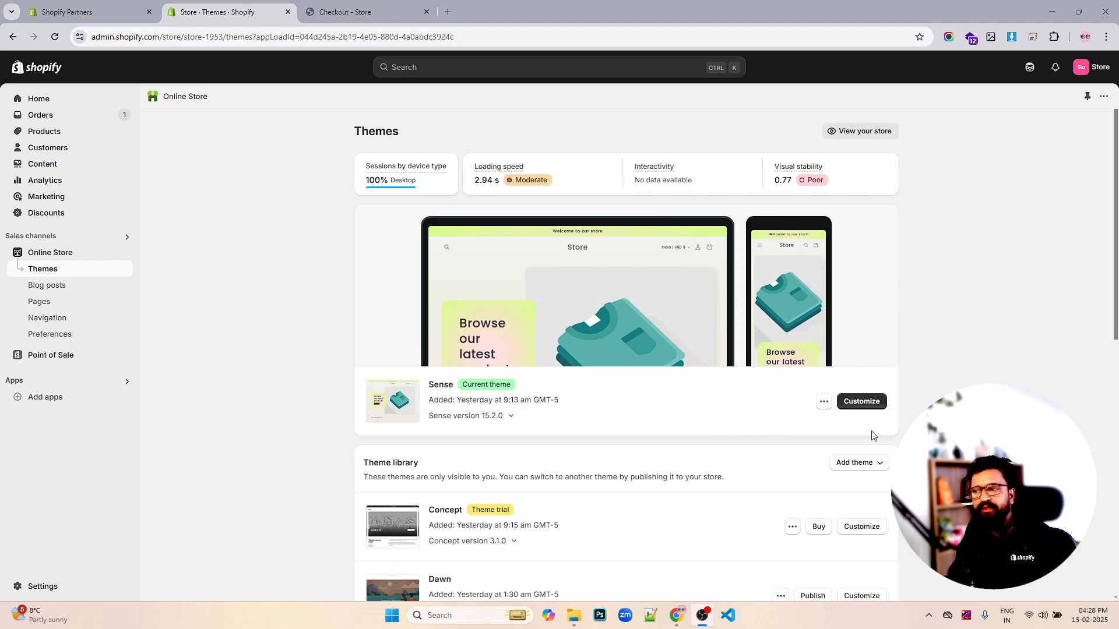
View the current Sense theme's live storefront and look through its home page down to the footer.
{"action": "left_click", "coordinate": [819, 406]}
{"action": "left_click", "coordinate": [744, 428]}
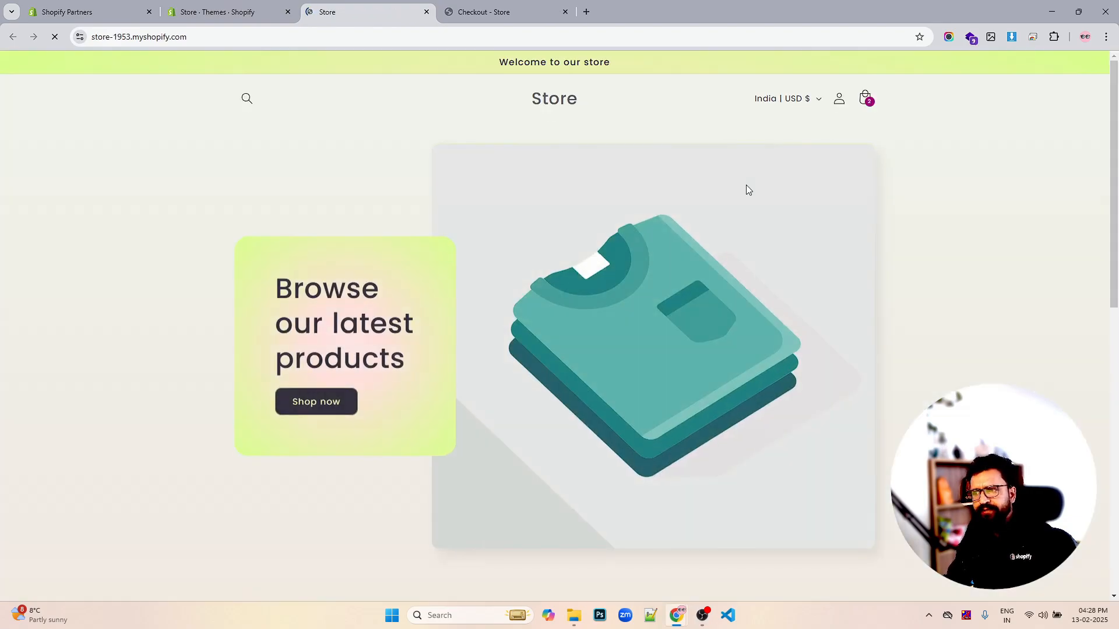
{"action": "scroll", "coordinate": [742, 167], "scroll_direction": "down", "scroll_amount": 1}
{"action": "scroll", "coordinate": [741, 163], "scroll_direction": "down", "scroll_amount": 15}
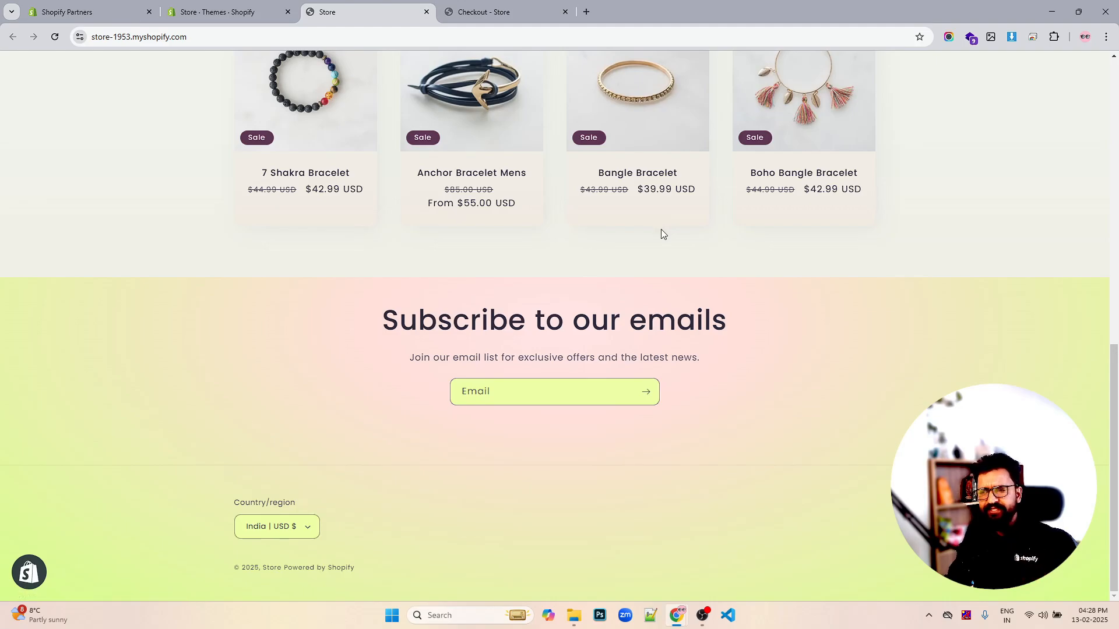
{"action": "scroll", "coordinate": [660, 229], "scroll_direction": "up", "scroll_amount": 15}
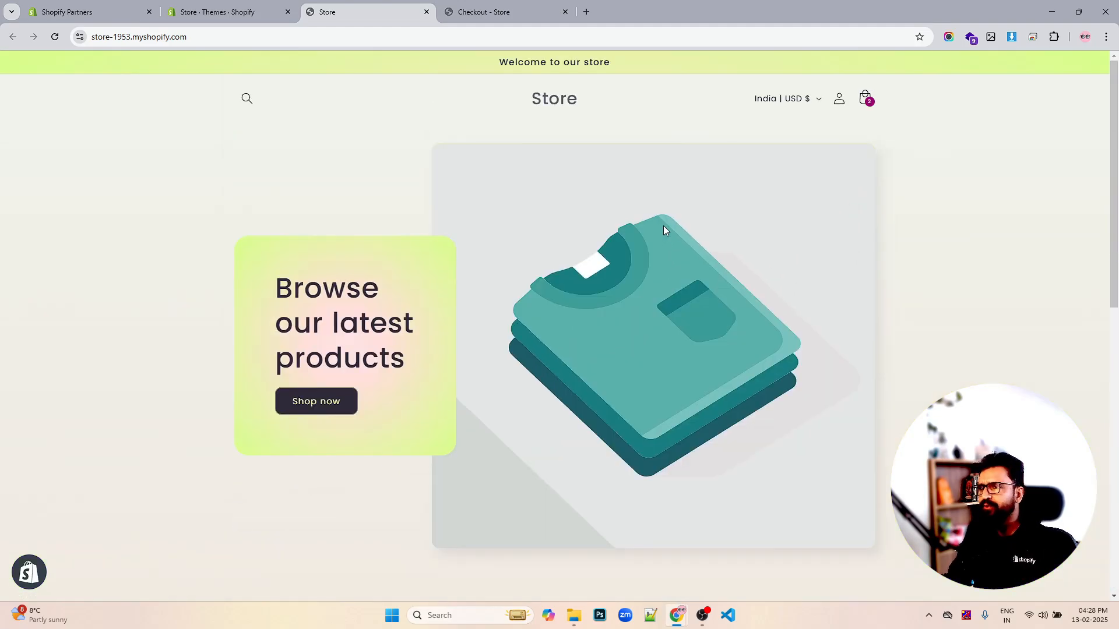
Open the current Sense theme in the theme editor, review the home page preview and open the Header section's settings.
{"action": "left_click", "coordinate": [240, 13]}
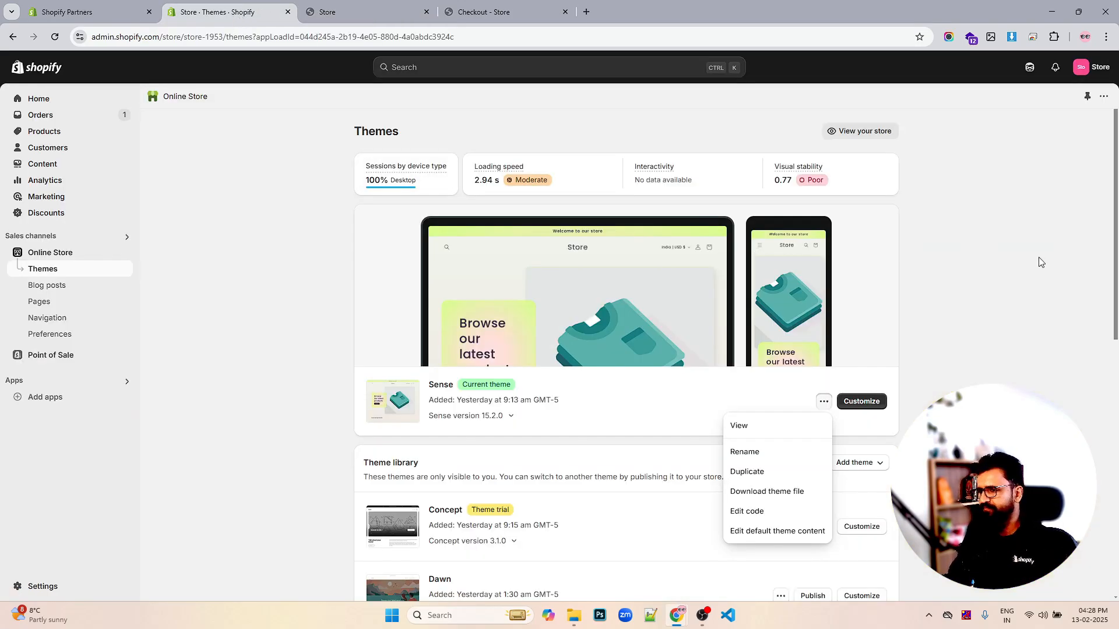
{"action": "left_click", "coordinate": [1038, 258]}
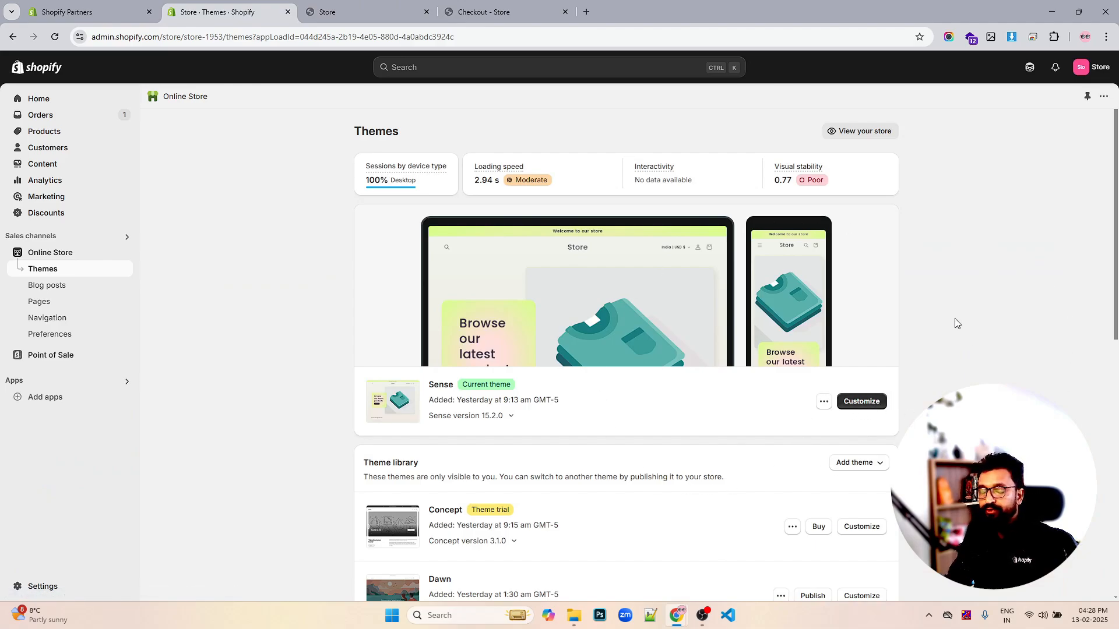
{"action": "left_click", "coordinate": [860, 402]}
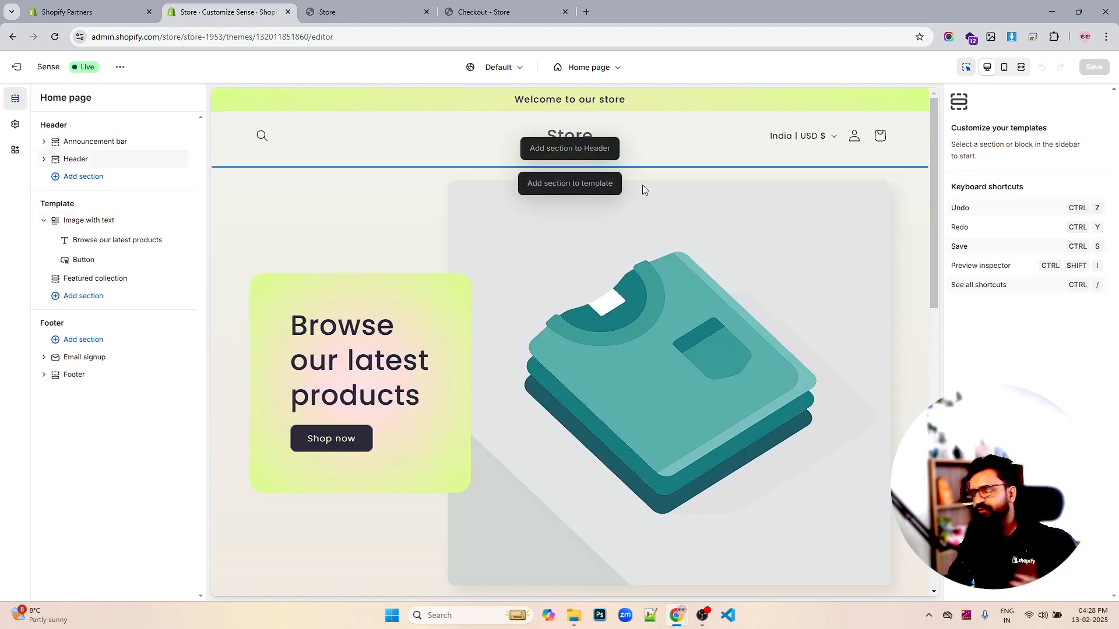
{"action": "scroll", "coordinate": [647, 192], "scroll_direction": "down", "scroll_amount": 1}
{"action": "scroll", "coordinate": [652, 203], "scroll_direction": "down", "scroll_amount": 2}
{"action": "scroll", "coordinate": [653, 203], "scroll_direction": "down", "scroll_amount": 8}
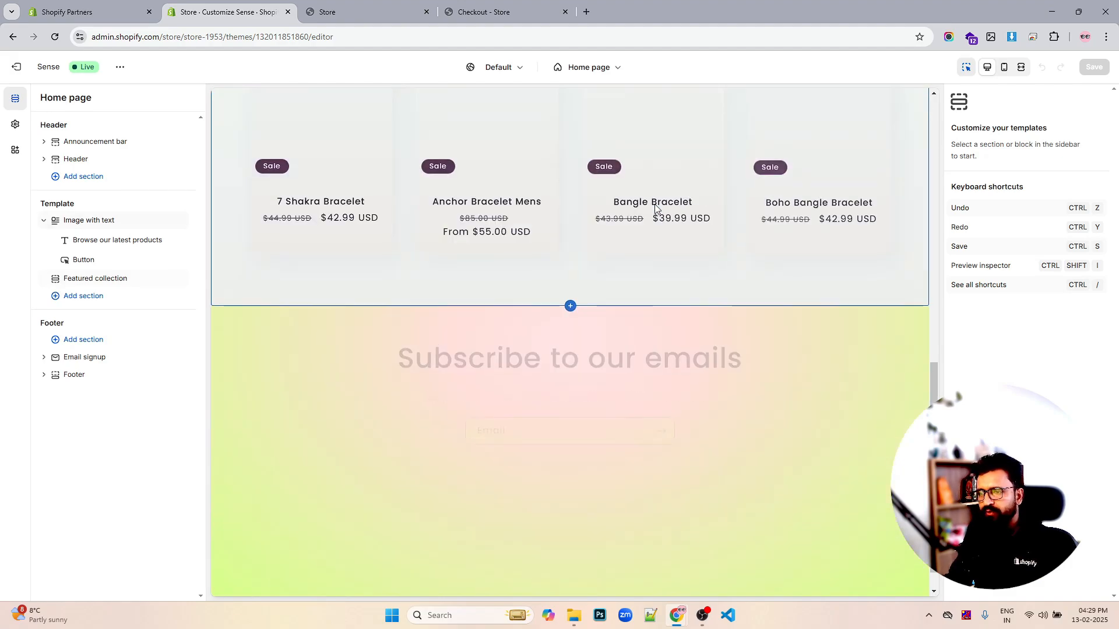
{"action": "scroll", "coordinate": [677, 217], "scroll_direction": "up", "scroll_amount": 6}
{"action": "scroll", "coordinate": [662, 213], "scroll_direction": "up", "scroll_amount": 5}
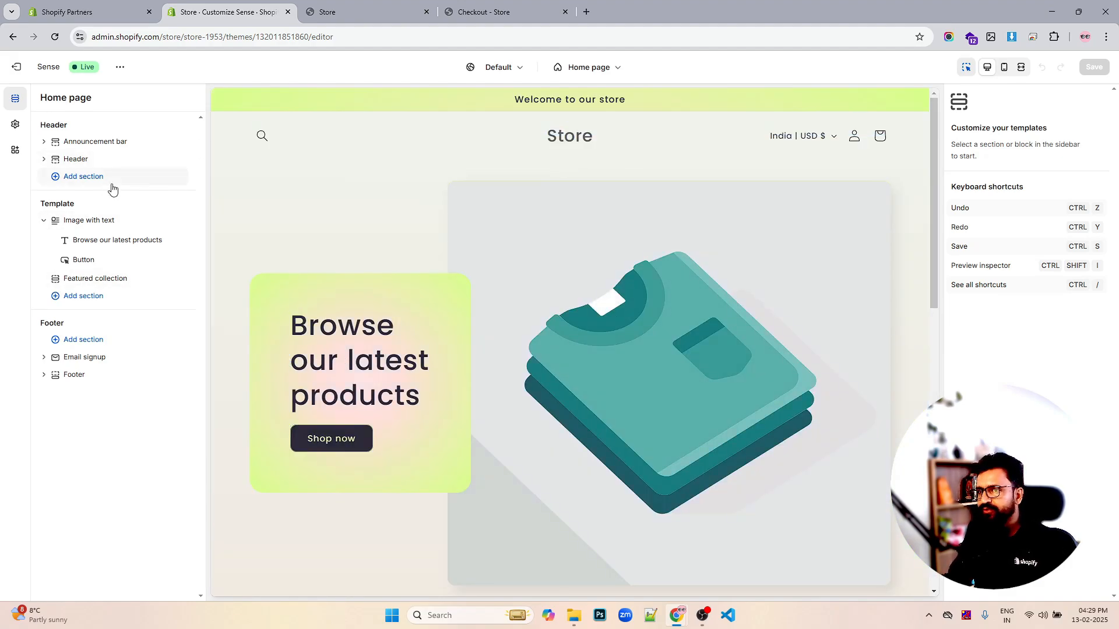
{"action": "left_click", "coordinate": [76, 160]}
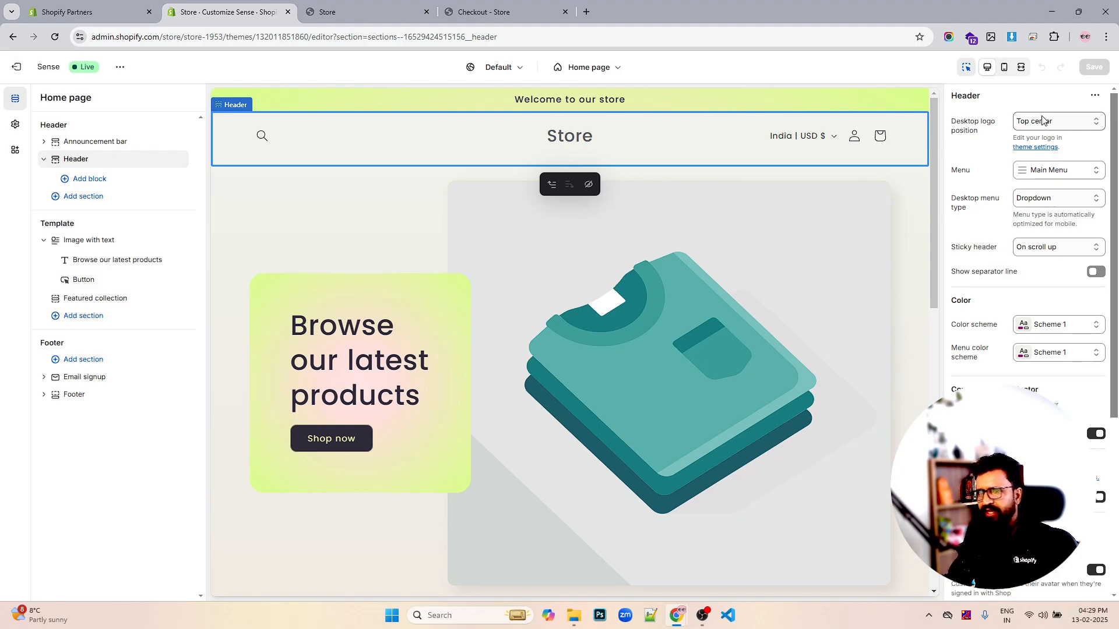
Remove the Image with text section from the home page template and save the theme.
{"action": "left_click", "coordinate": [136, 242]}
{"action": "left_click", "coordinate": [165, 241]}
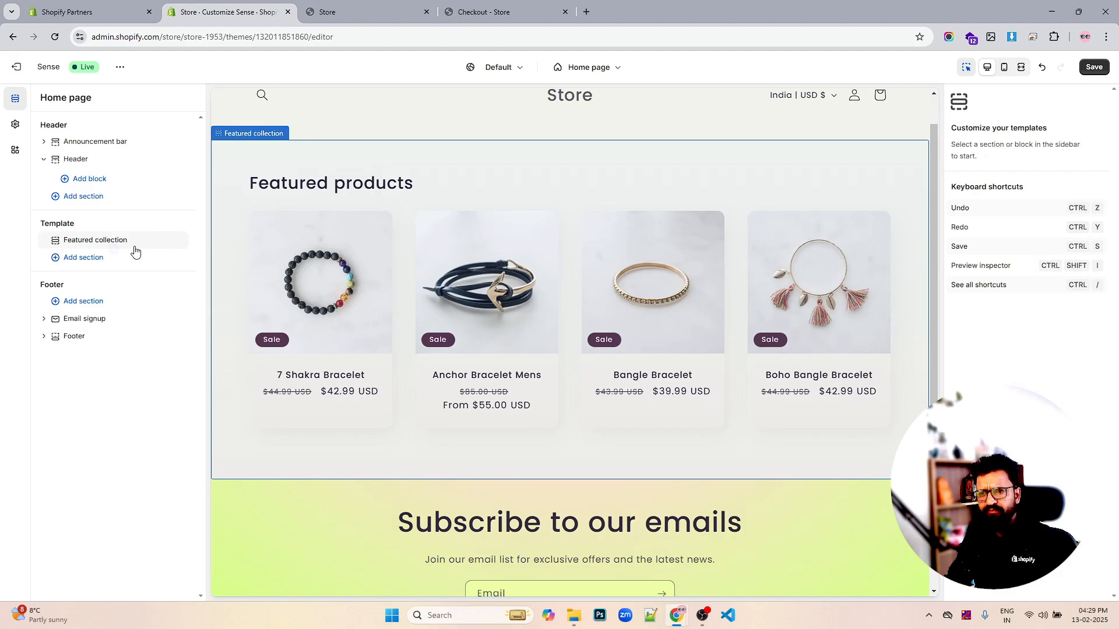
{"action": "left_click", "coordinate": [140, 241]}
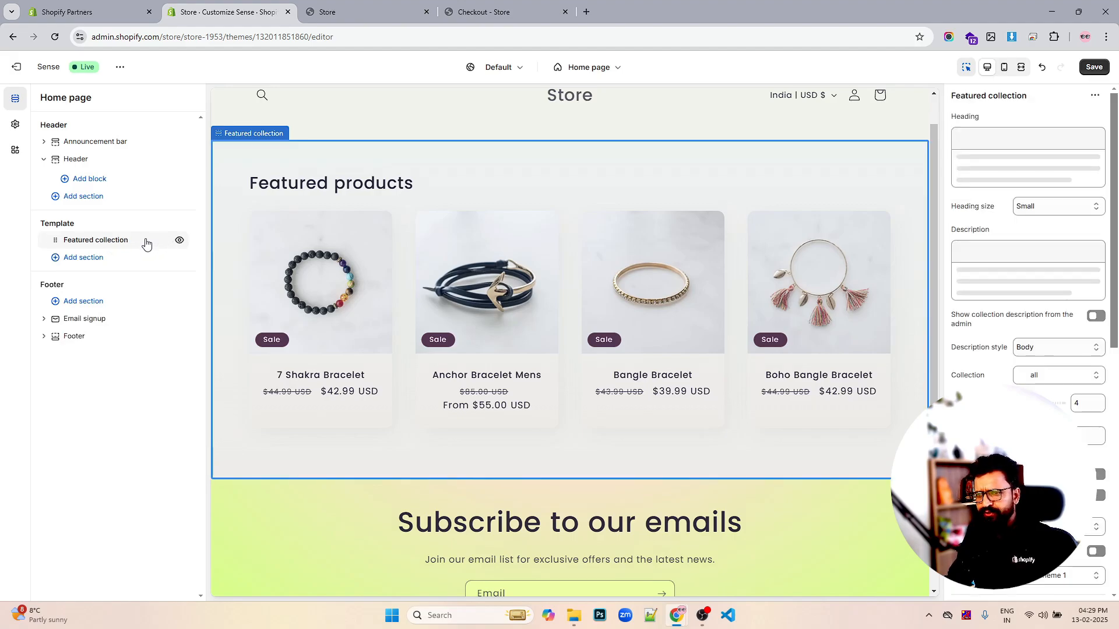
{"action": "left_click", "coordinate": [98, 266]}
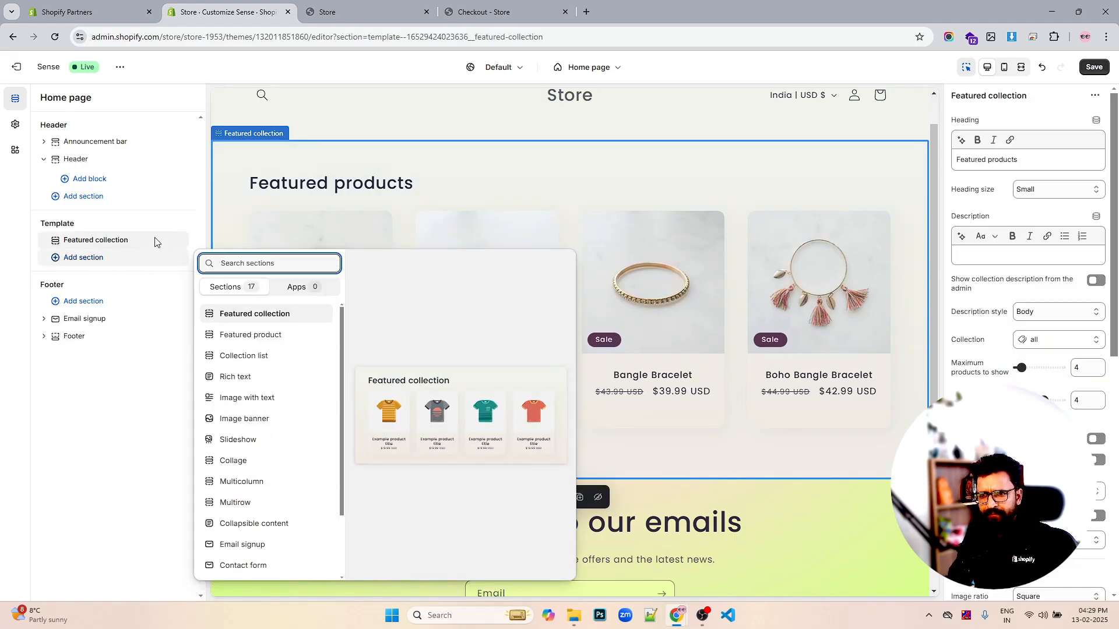
{"action": "left_click", "coordinate": [95, 183]}
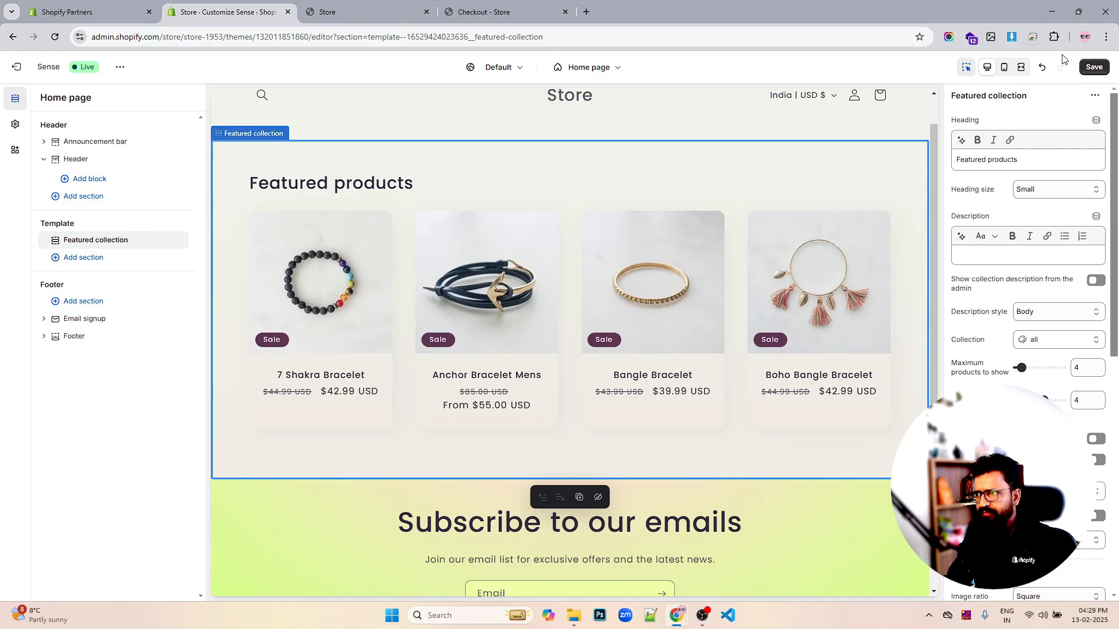
{"action": "left_click", "coordinate": [1093, 66]}
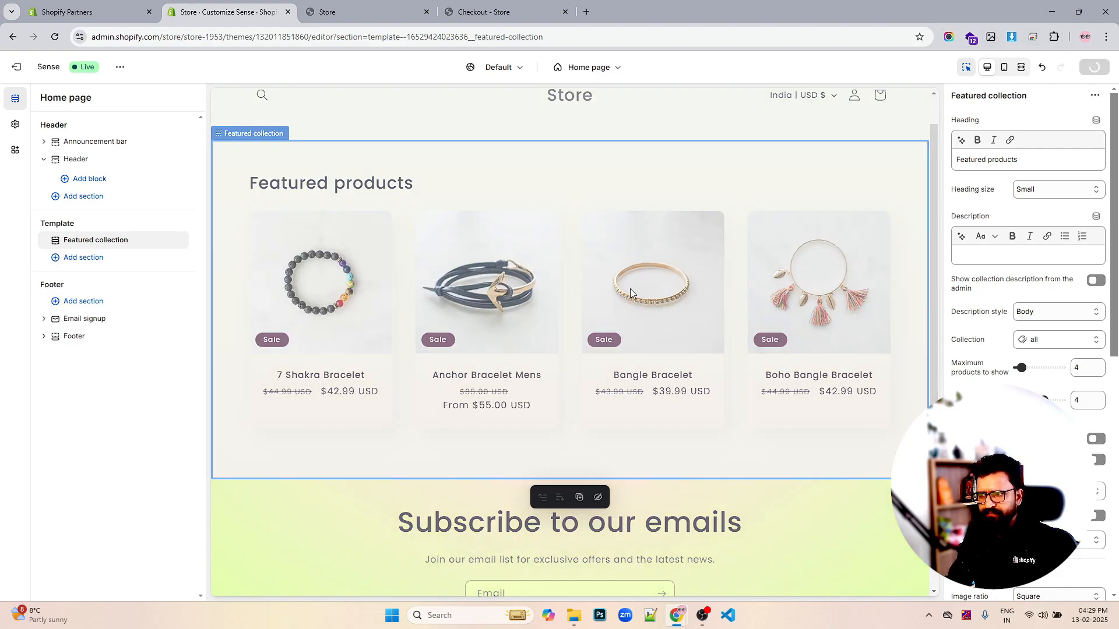
Set the Header section's desktop logo position to Top left and its desktop menu type to Mega menu.
{"action": "left_click", "coordinate": [81, 161]}
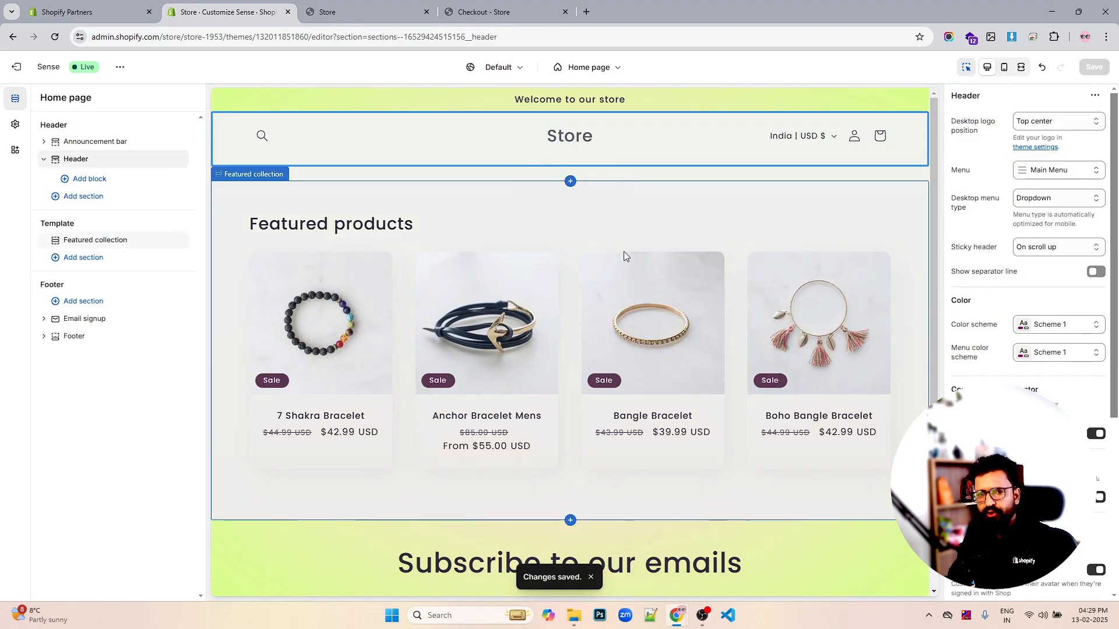
{"action": "scroll", "coordinate": [818, 201], "scroll_direction": "down", "scroll_amount": 4}
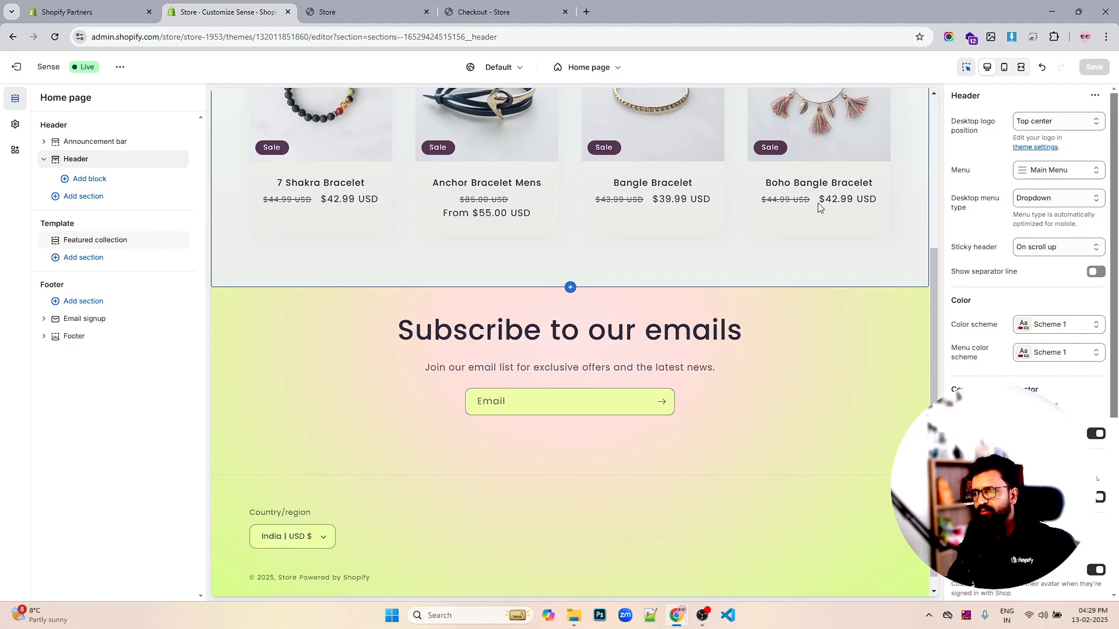
{"action": "scroll", "coordinate": [753, 201], "scroll_direction": "up", "scroll_amount": 2}
{"action": "scroll", "coordinate": [753, 202], "scroll_direction": "up", "scroll_amount": 3}
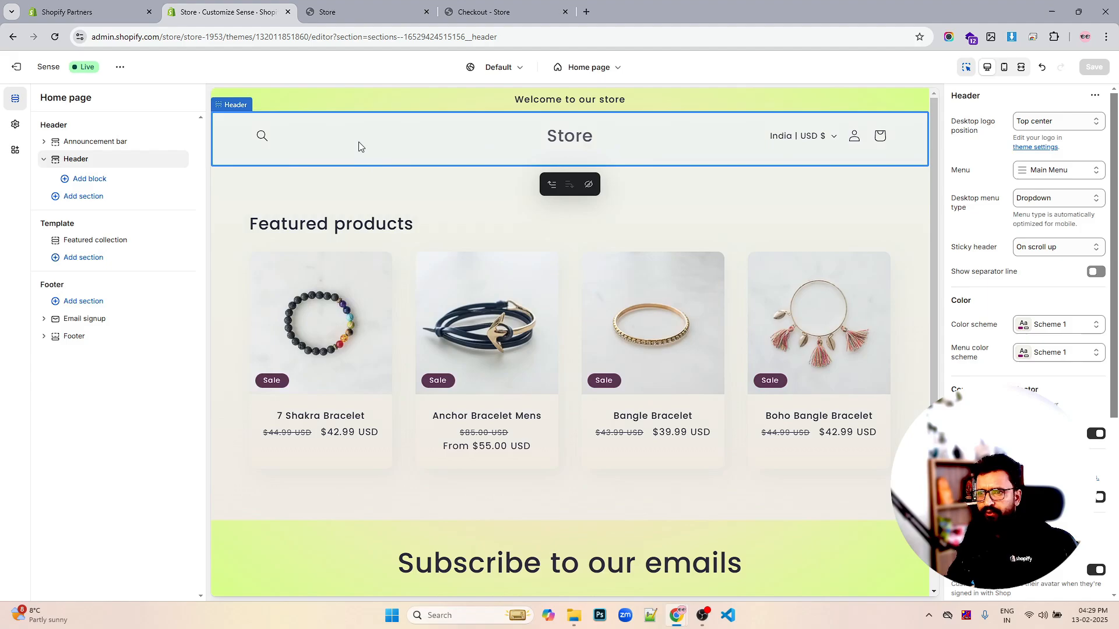
{"action": "left_click", "coordinate": [1052, 122]}
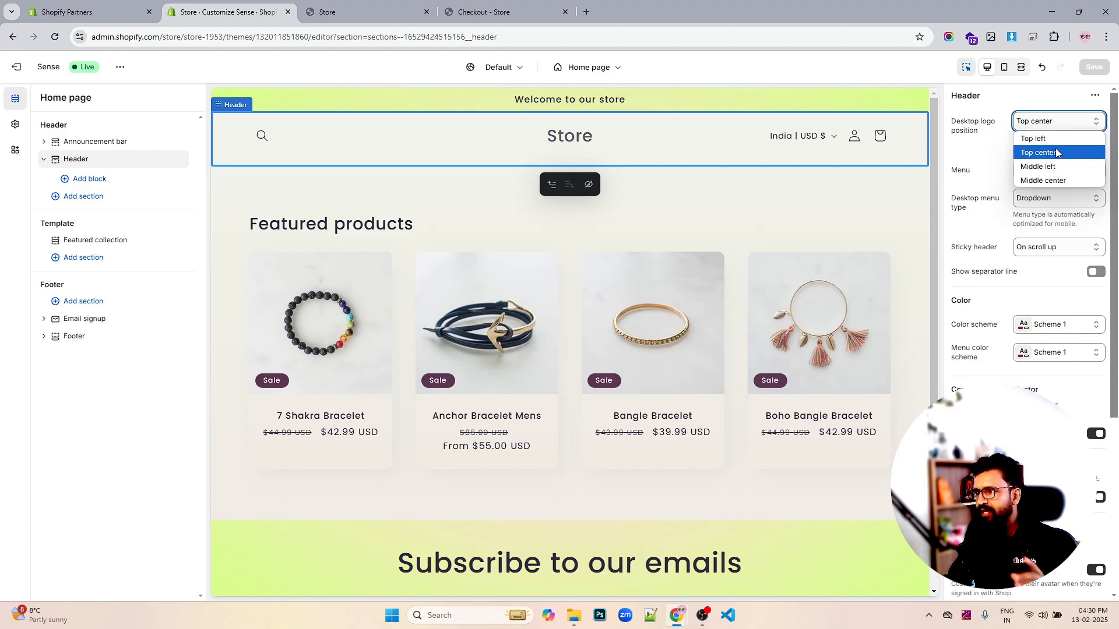
{"action": "left_click", "coordinate": [1056, 145]}
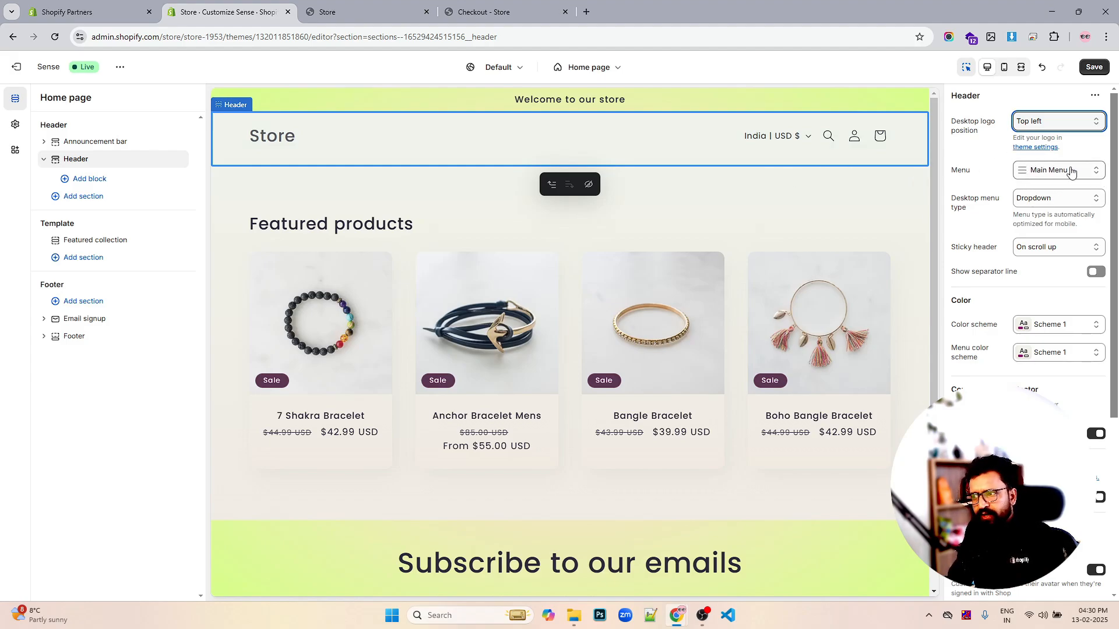
{"action": "left_click", "coordinate": [1052, 198]}
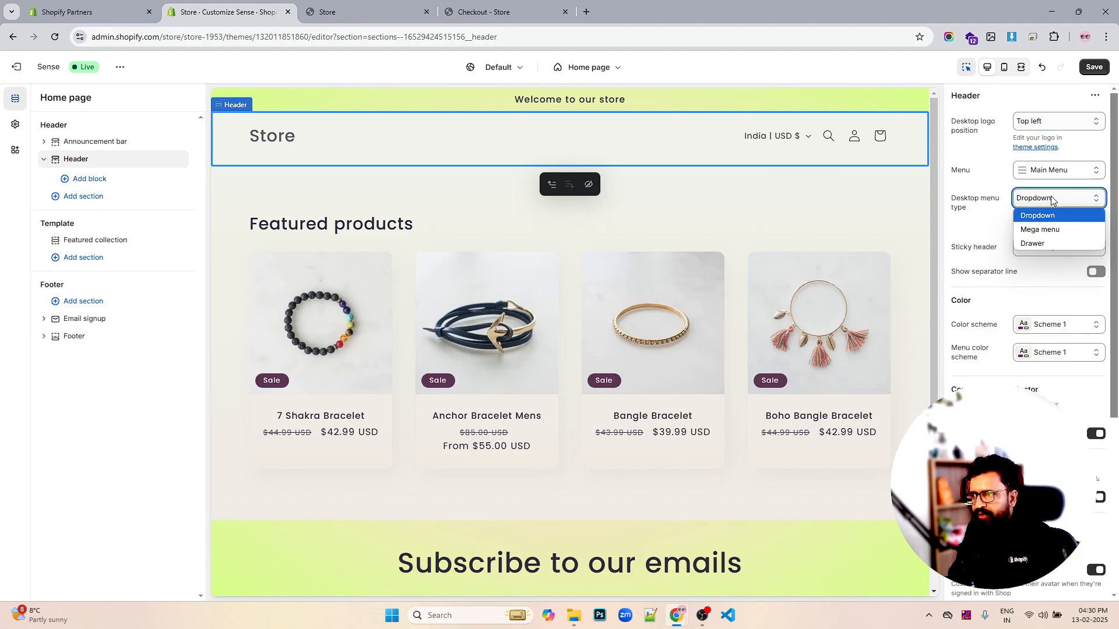
{"action": "left_click", "coordinate": [1042, 230]}
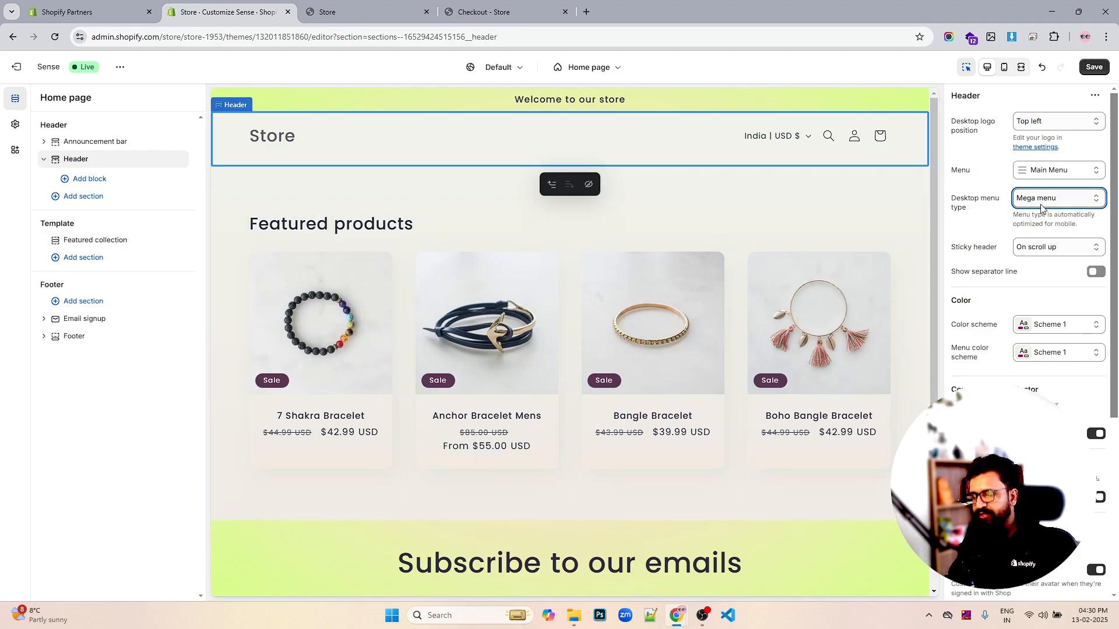
Enable the separator line for the header.
{"action": "scroll", "coordinate": [1059, 215], "scroll_direction": "down", "scroll_amount": 1}
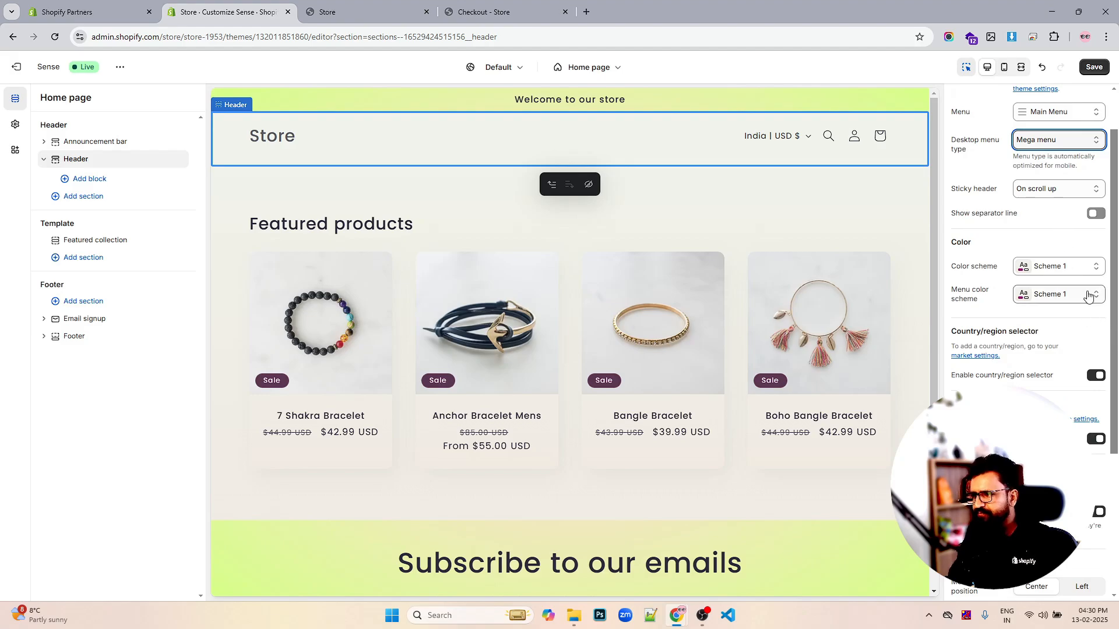
{"action": "scroll", "coordinate": [1082, 291], "scroll_direction": "up", "scroll_amount": 1}
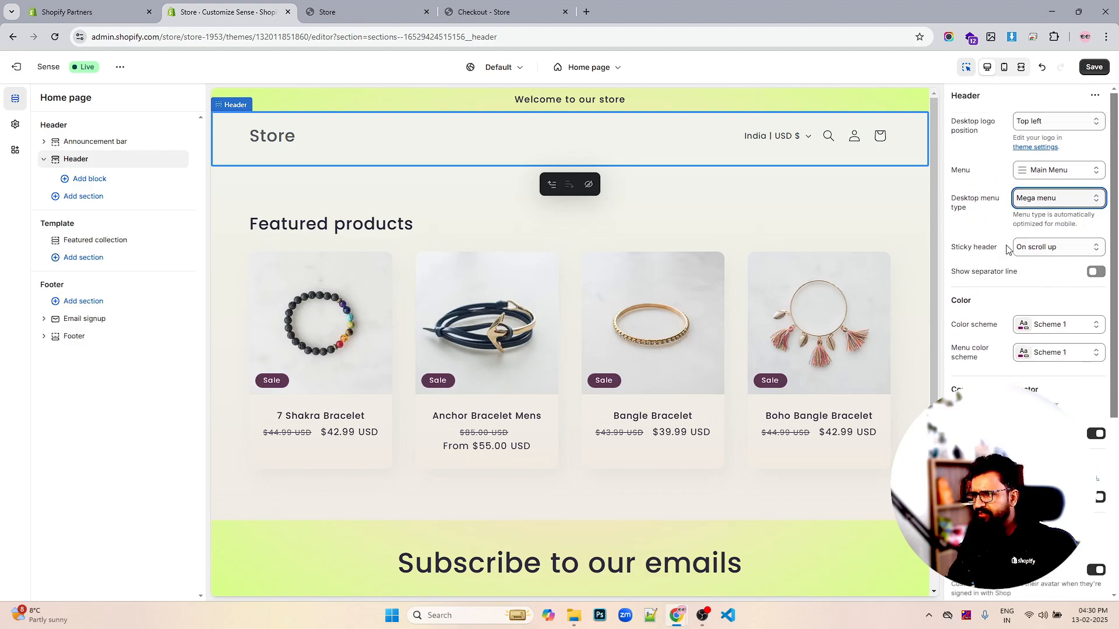
{"action": "left_click", "coordinate": [1096, 272]}
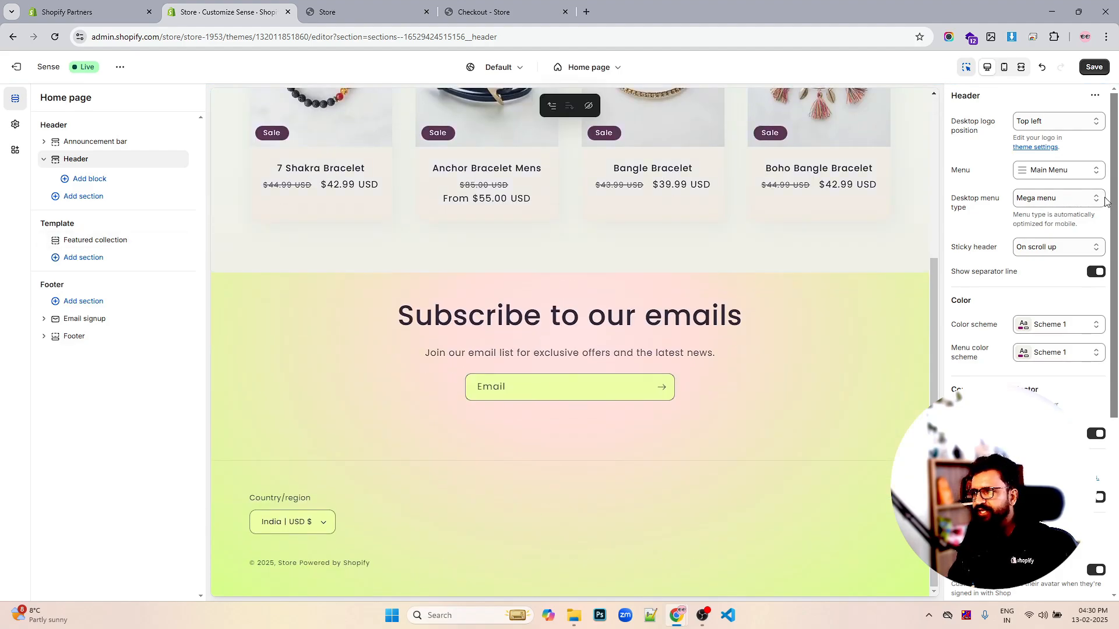
Set the sticky header to "Always, reduce logo size" and test it by scrolling the home page preview.
{"action": "left_click", "coordinate": [1055, 250]}
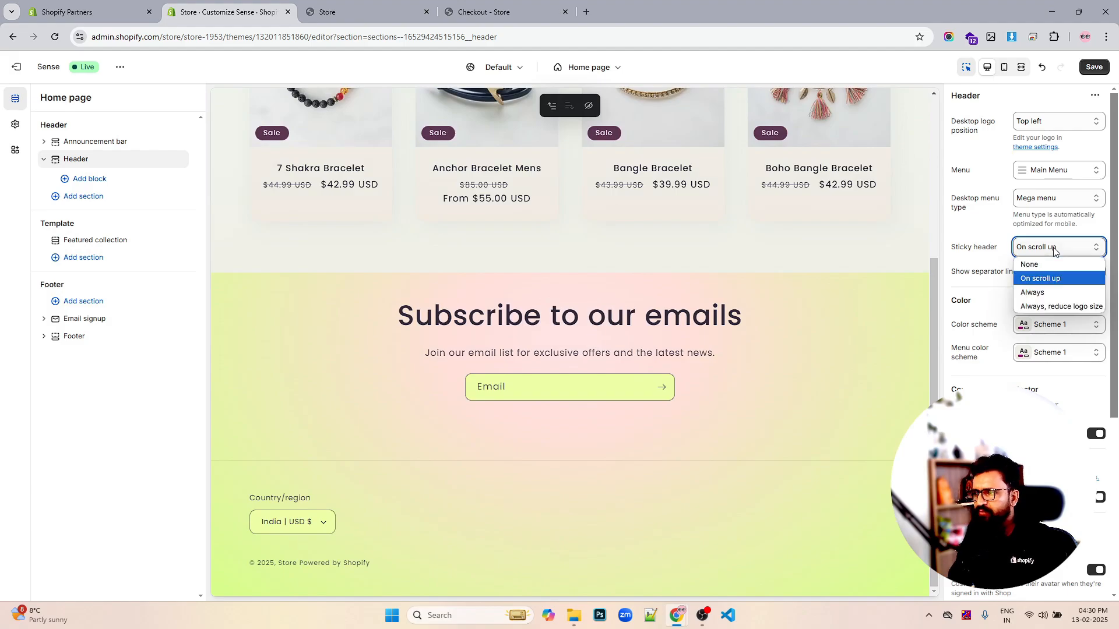
{"action": "left_click", "coordinate": [1054, 249]}
{"action": "left_click", "coordinate": [1054, 249]}
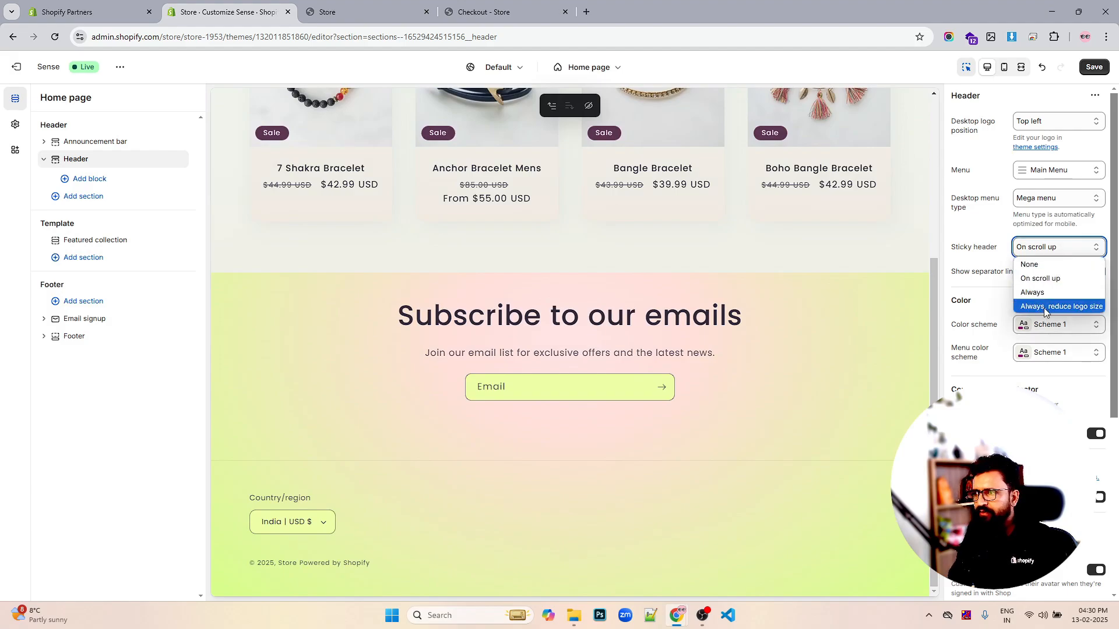
{"action": "left_click", "coordinate": [1043, 307]}
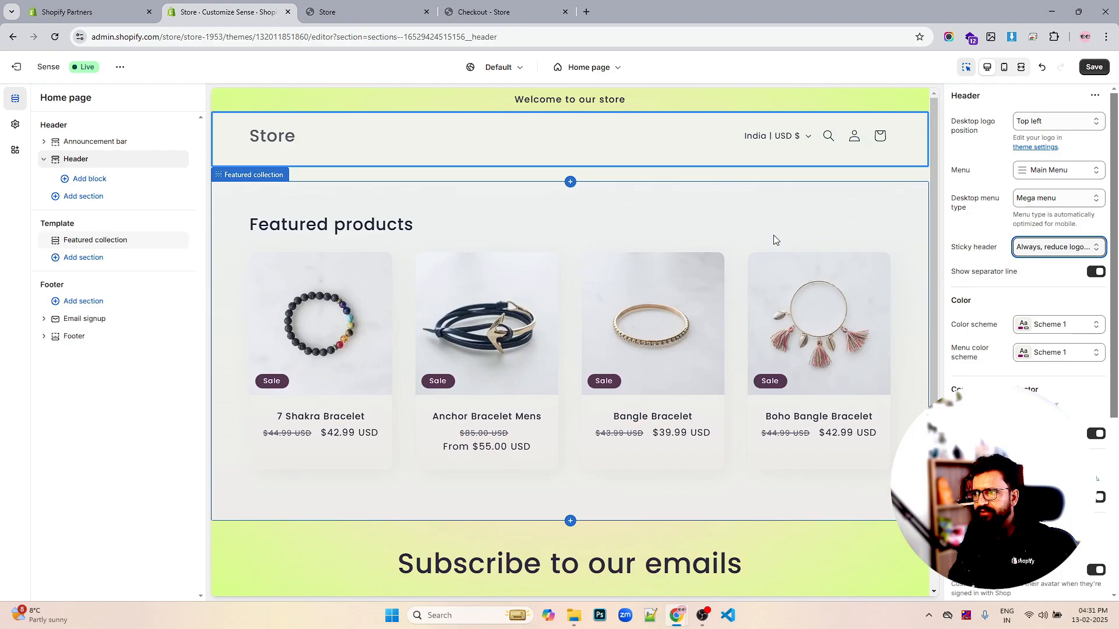
{"action": "scroll", "coordinate": [774, 235], "scroll_direction": "down", "scroll_amount": 4}
{"action": "scroll", "coordinate": [774, 235], "scroll_direction": "up", "scroll_amount": 4}
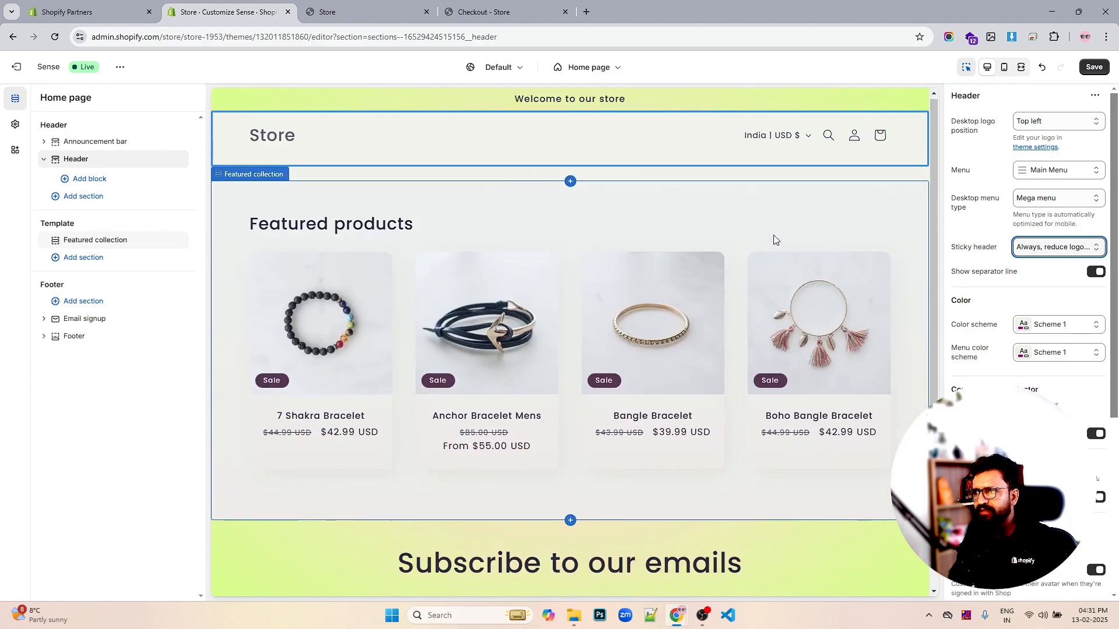
{"action": "scroll", "coordinate": [774, 235], "scroll_direction": "down", "scroll_amount": 4}
{"action": "scroll", "coordinate": [774, 235], "scroll_direction": "up", "scroll_amount": 5}
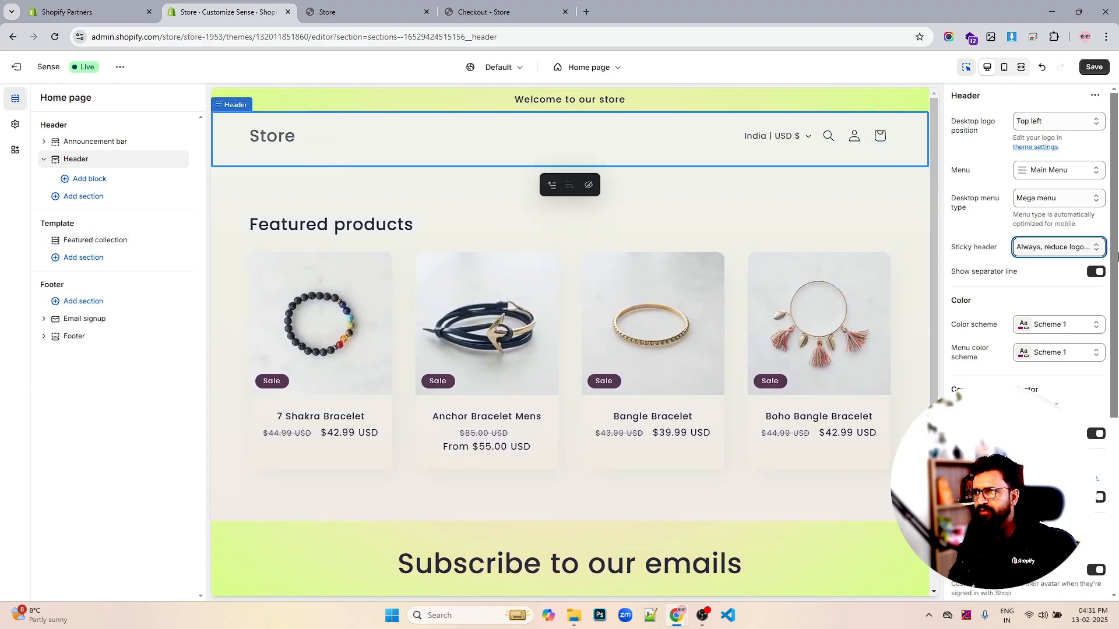
Try the "On scroll up" sticky header in the preview and switch back to "Always, reduce logo size".
{"action": "left_click", "coordinate": [1057, 246]}
{"action": "left_click", "coordinate": [1040, 276]}
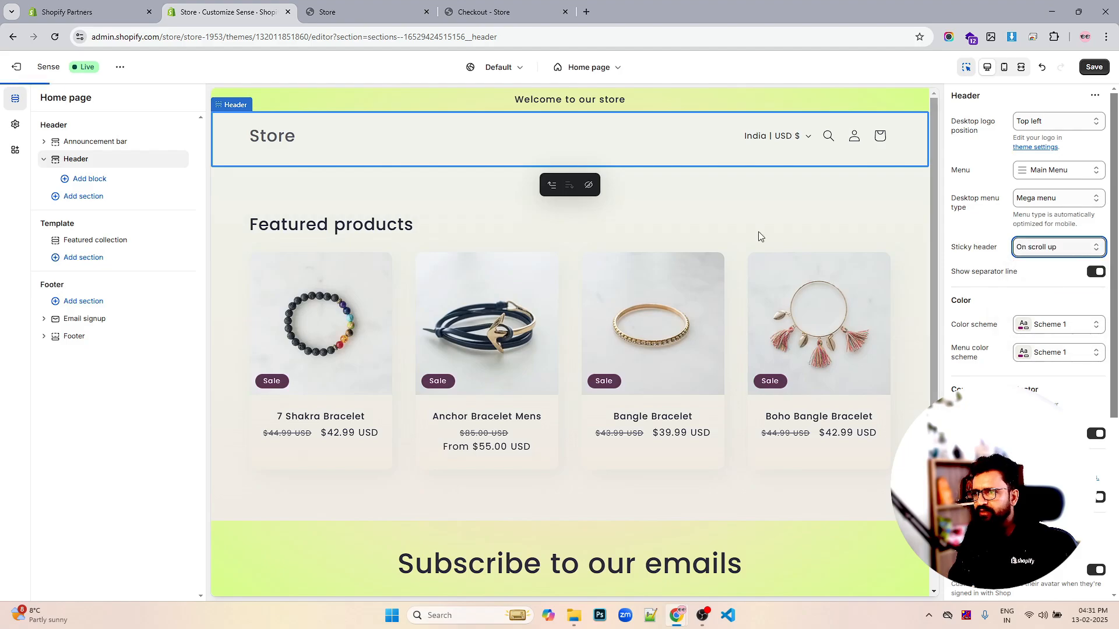
{"action": "scroll", "coordinate": [754, 236], "scroll_direction": "down", "scroll_amount": 4}
{"action": "scroll", "coordinate": [752, 230], "scroll_direction": "up", "scroll_amount": 4}
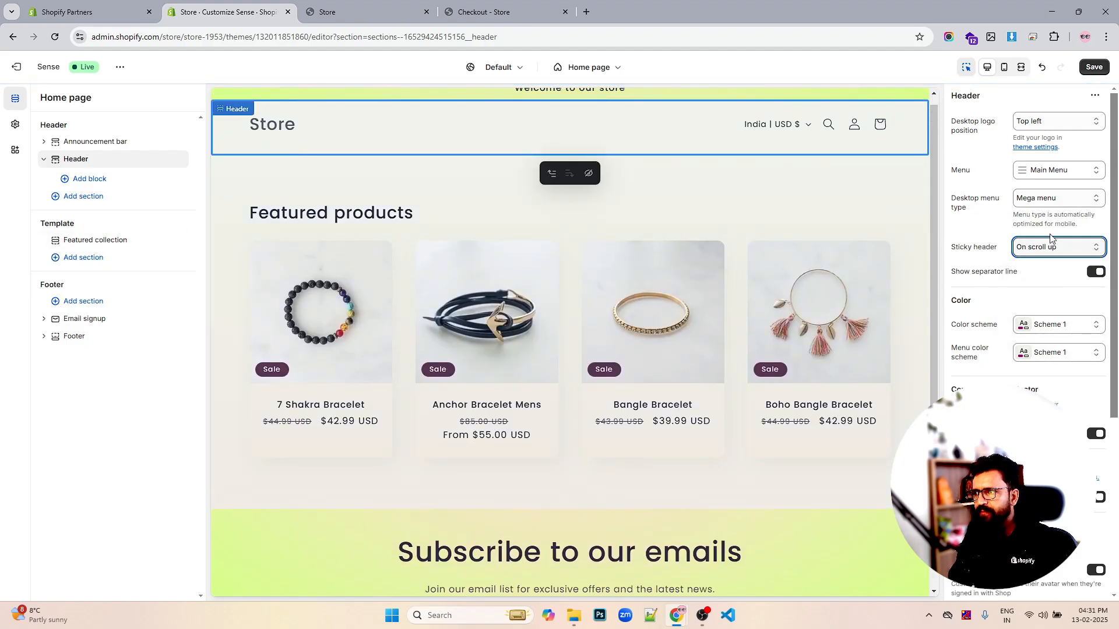
{"action": "left_click", "coordinate": [1043, 247]}
{"action": "left_click", "coordinate": [1052, 306]}
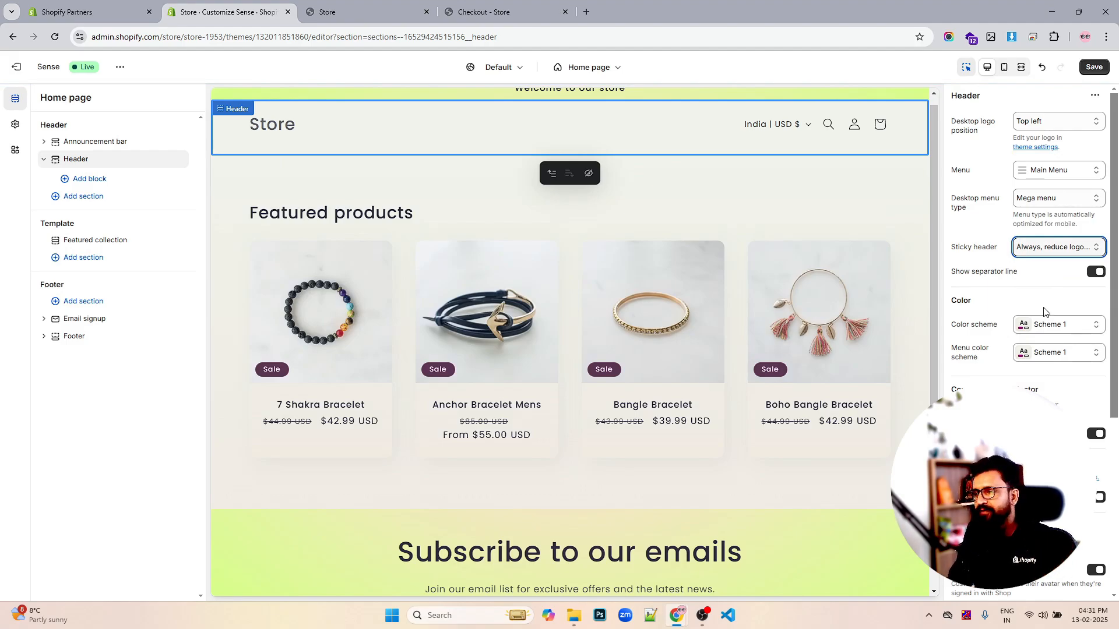
Turn the header's country/region selector off and back on to compare the effect in the preview.
{"action": "scroll", "coordinate": [1109, 392], "scroll_direction": "down", "scroll_amount": 3}
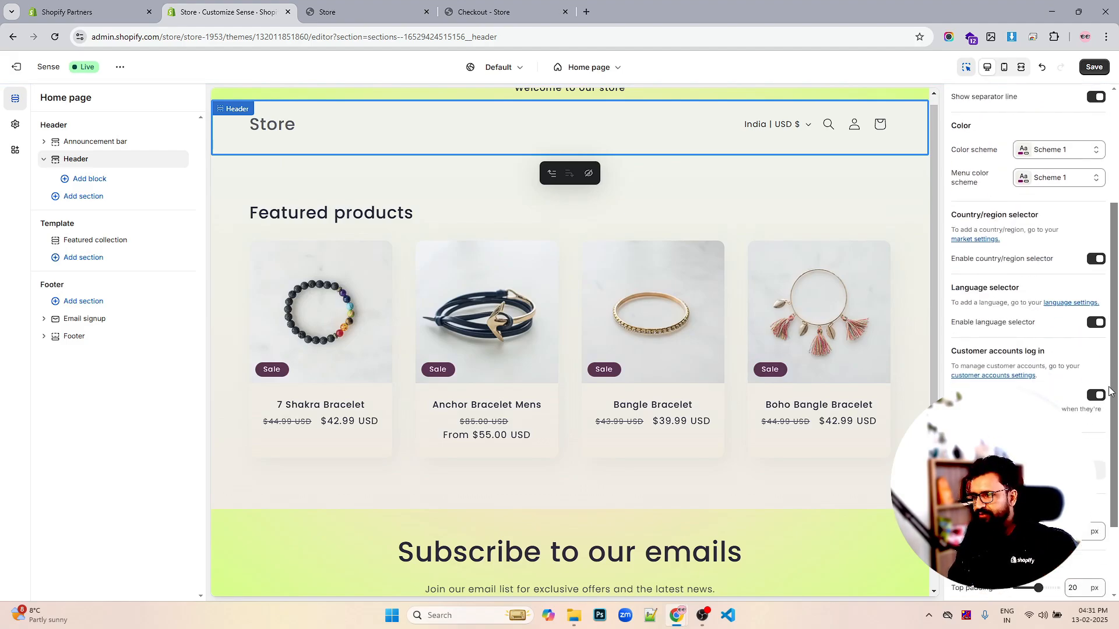
{"action": "left_click", "coordinate": [1094, 259]}
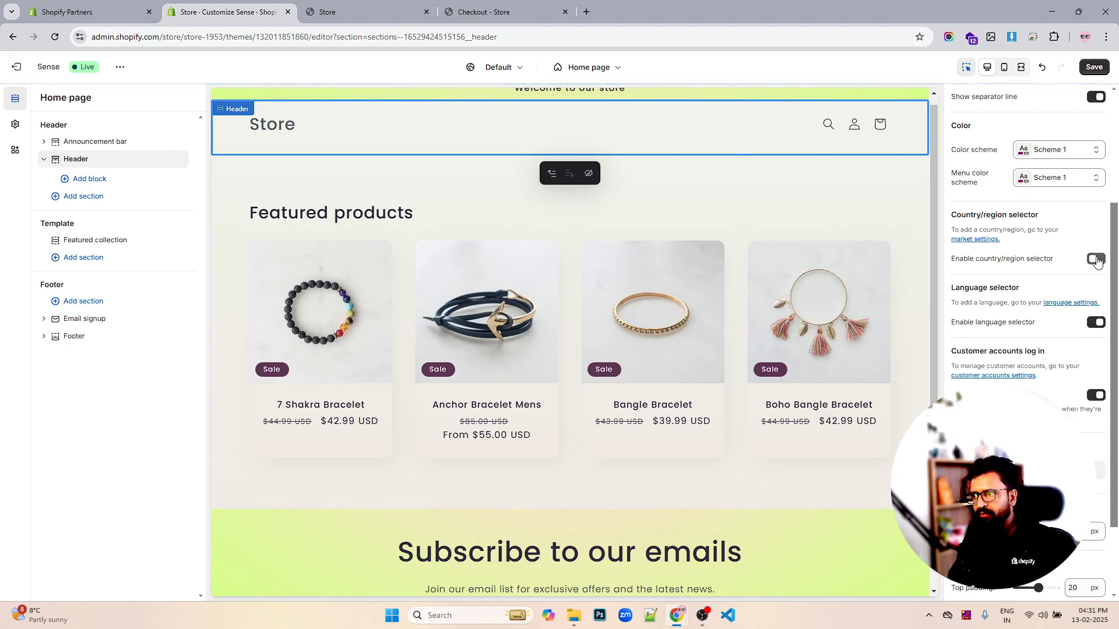
{"action": "left_click", "coordinate": [1094, 260]}
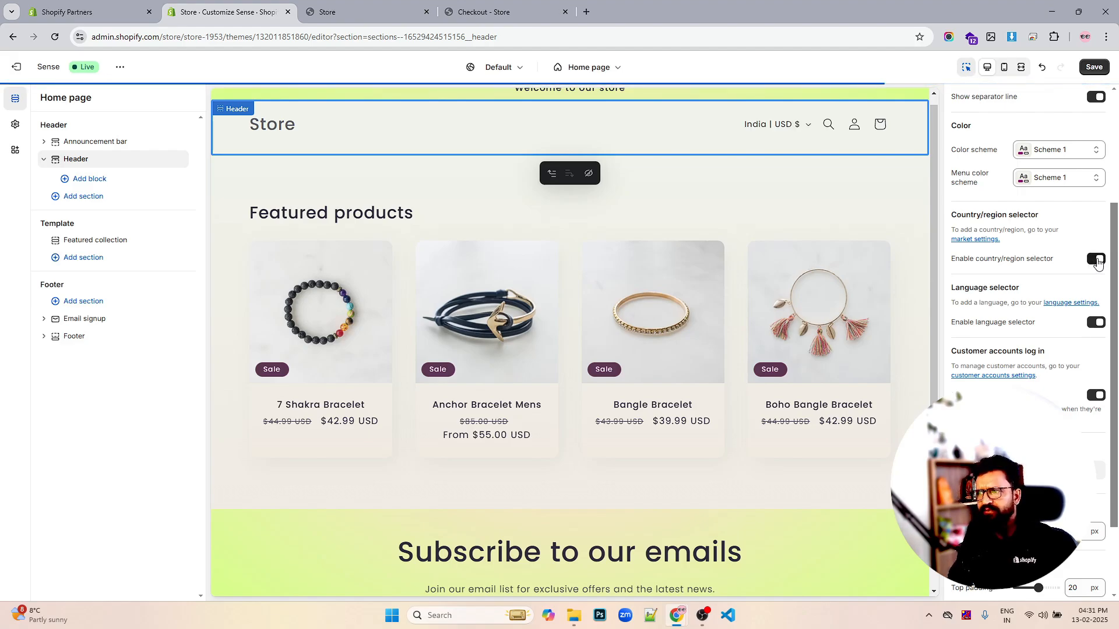
Set the header's mobile logo position to Left and check it in the mobile preview.
{"action": "scroll", "coordinate": [1055, 348], "scroll_direction": "down", "scroll_amount": 2}
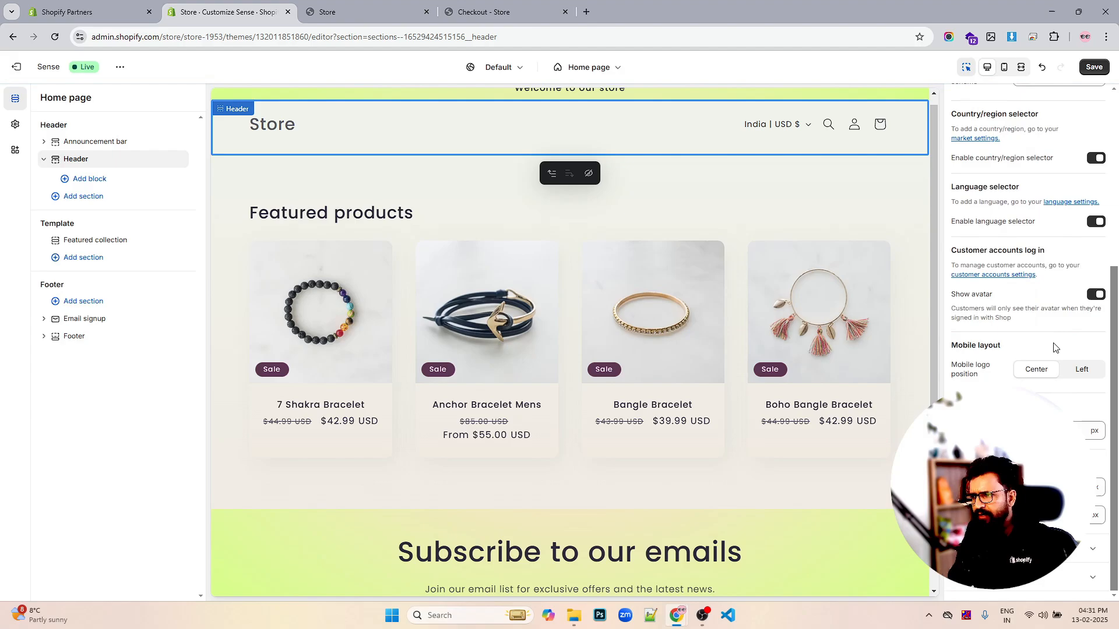
{"action": "left_click", "coordinate": [1081, 371]}
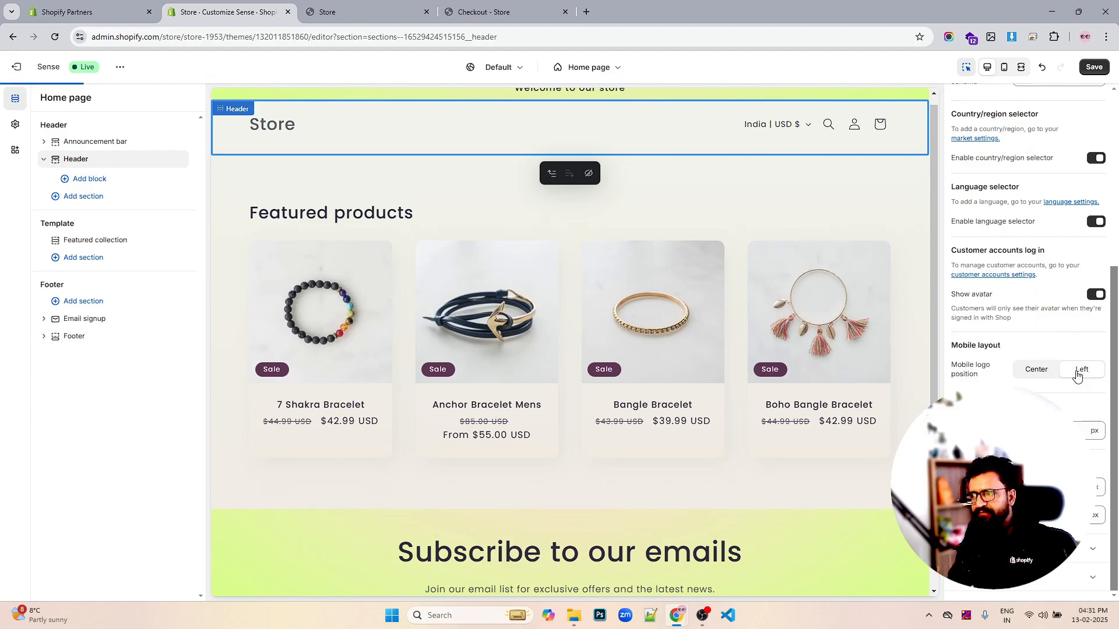
{"action": "left_click", "coordinate": [1002, 69]}
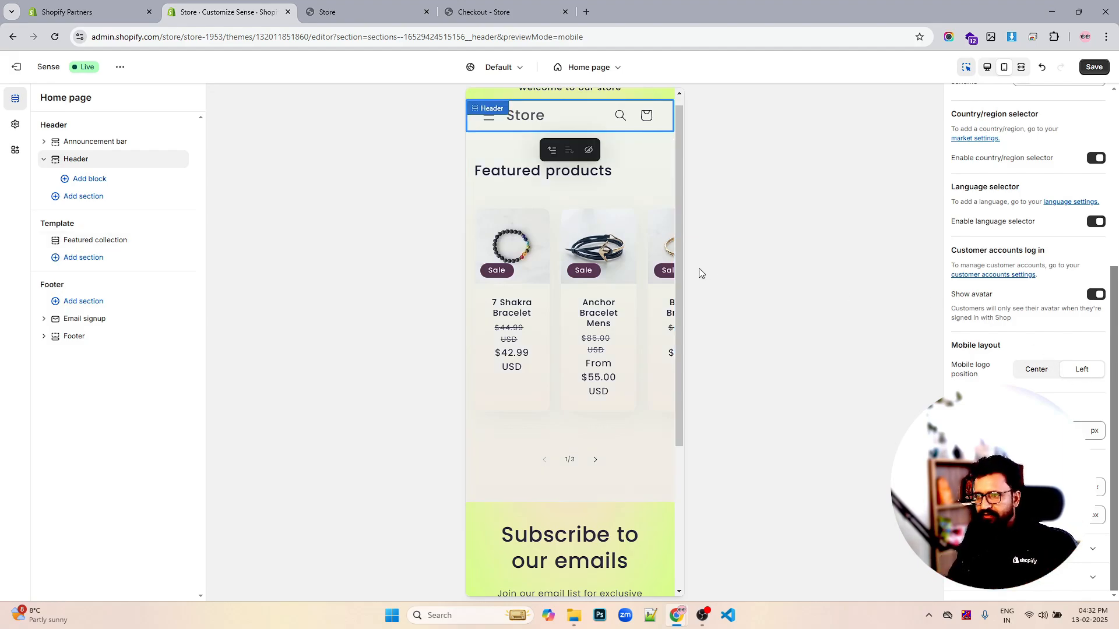
{"action": "scroll", "coordinate": [637, 270], "scroll_direction": "up", "scroll_amount": 1}
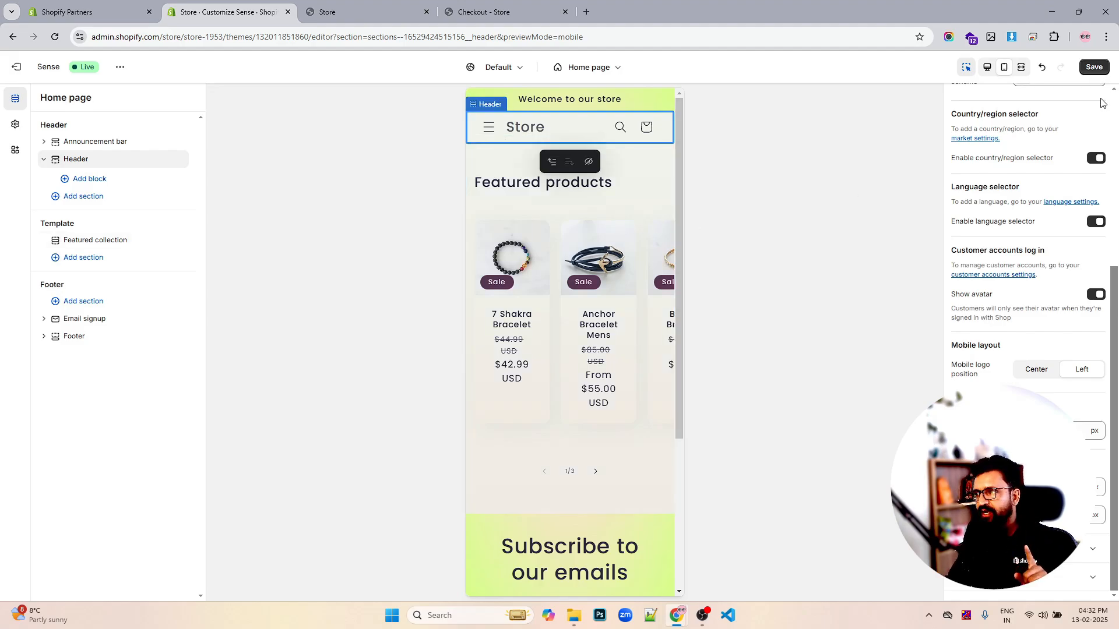
Save the header changes and switch the preview back to desktop.
{"action": "scroll", "coordinate": [1107, 187], "scroll_direction": "up", "scroll_amount": 5}
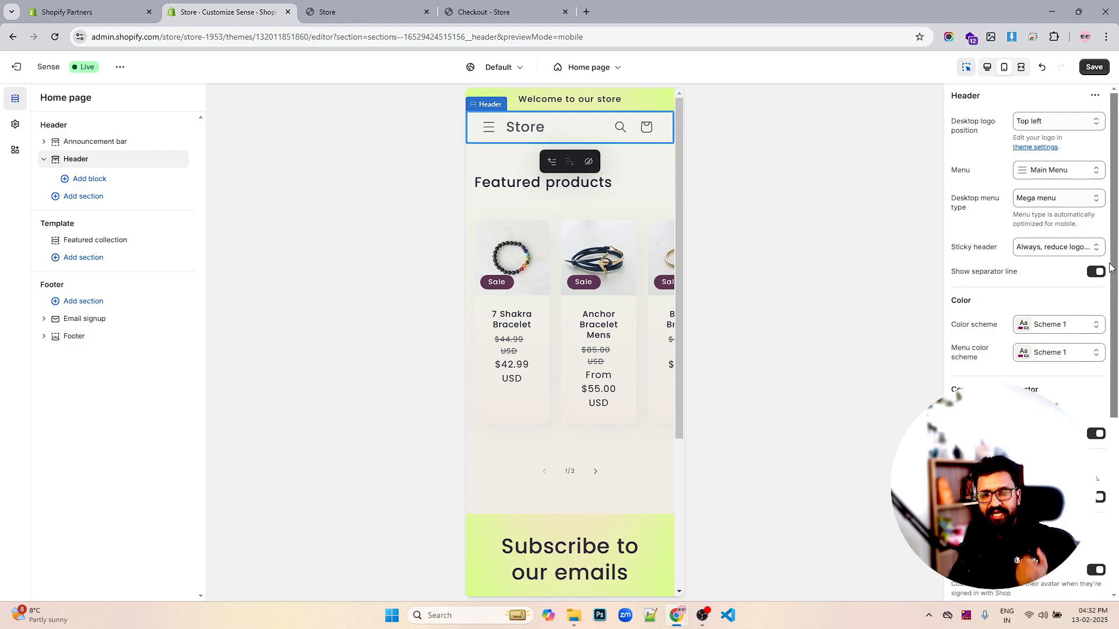
{"action": "left_click", "coordinate": [1092, 67]}
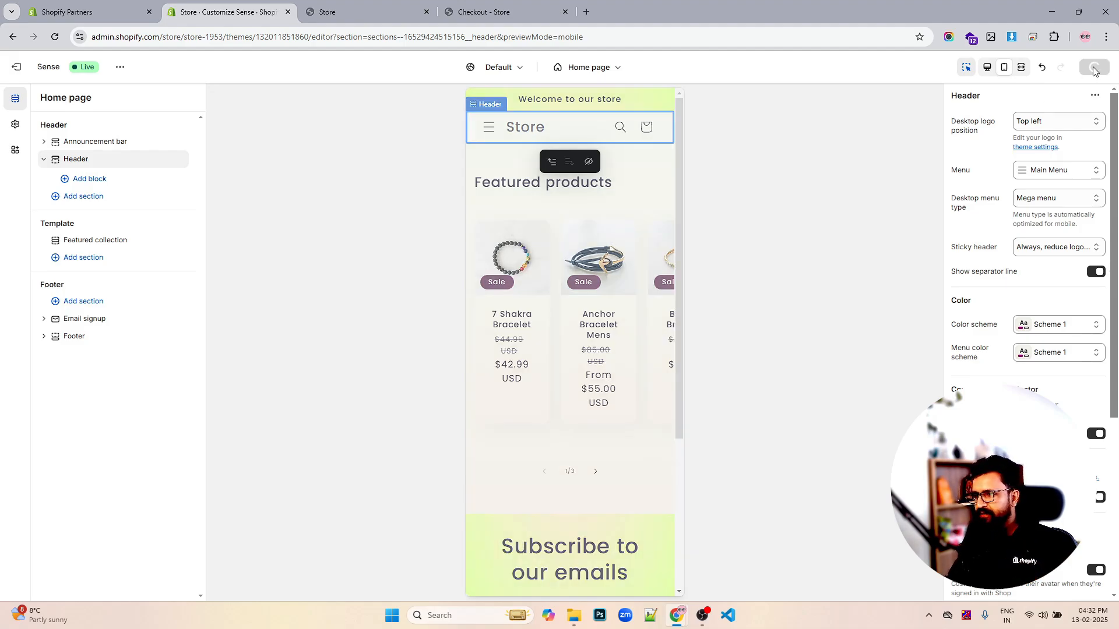
{"action": "left_click", "coordinate": [987, 67]}
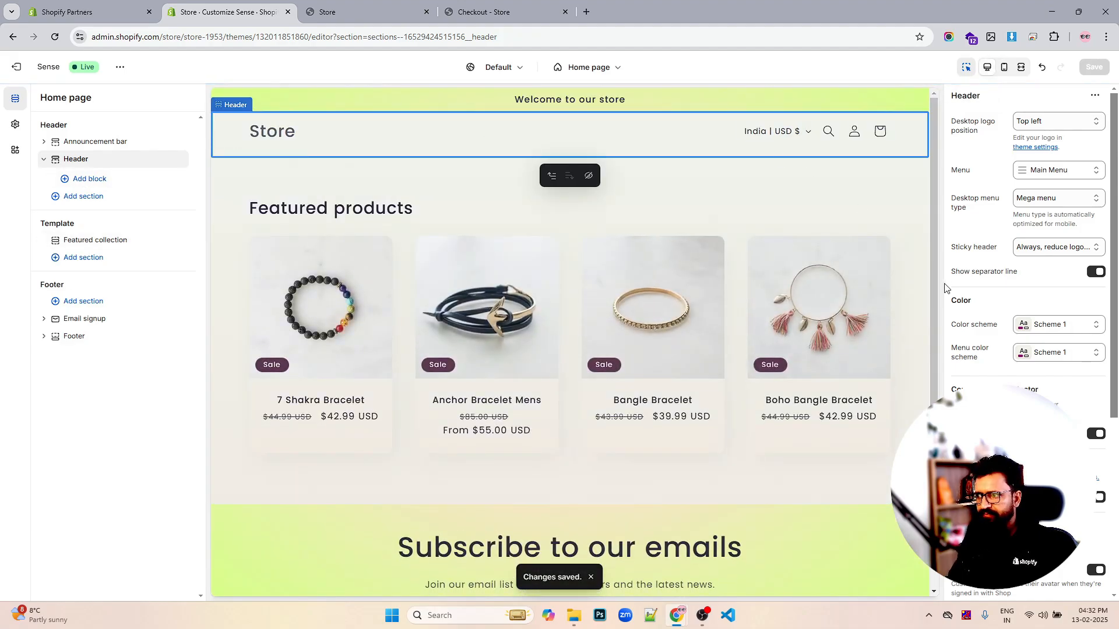
Set the theme's logo to the grey Shopify wordmark image from the store's existing files.
{"action": "scroll", "coordinate": [1026, 279], "scroll_direction": "down", "scroll_amount": 5}
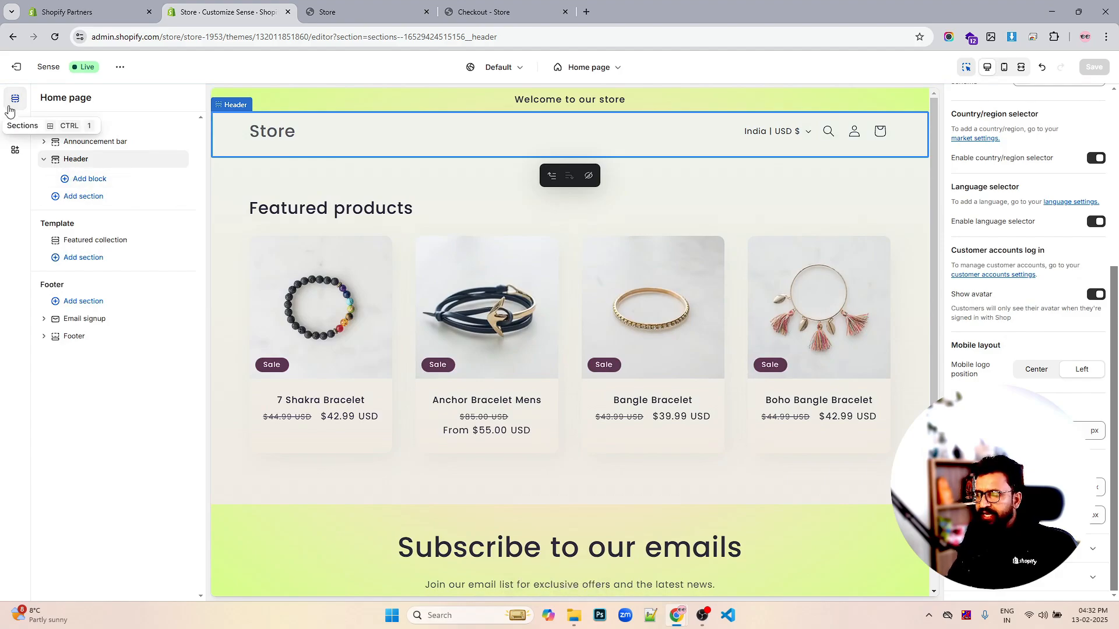
{"action": "left_click", "coordinate": [14, 124]}
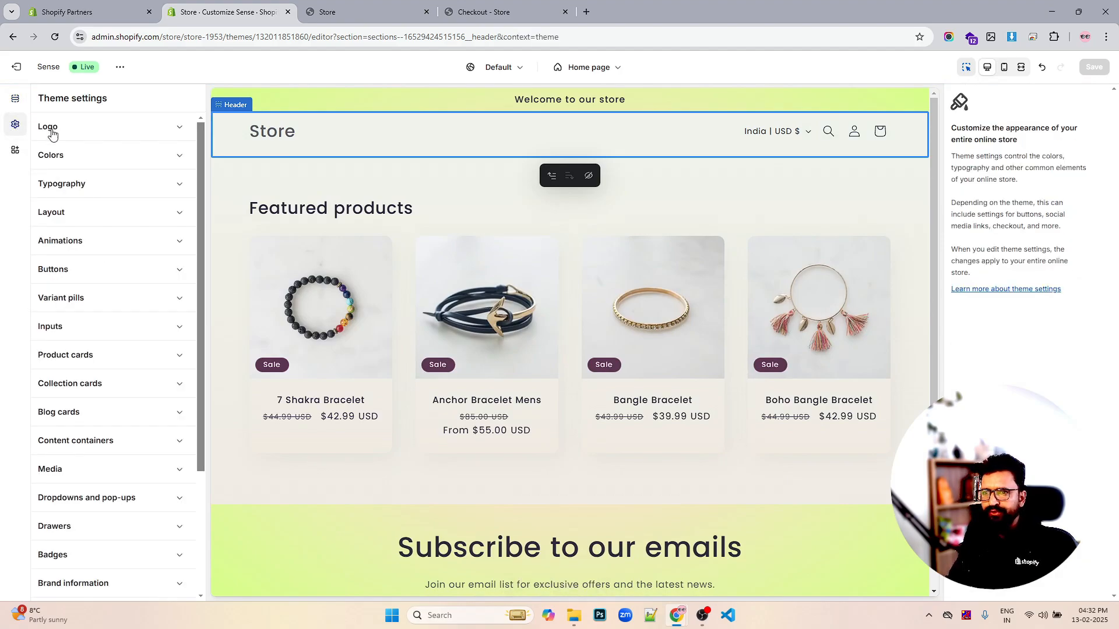
{"action": "left_click", "coordinate": [73, 127]}
{"action": "left_click", "coordinate": [135, 167]}
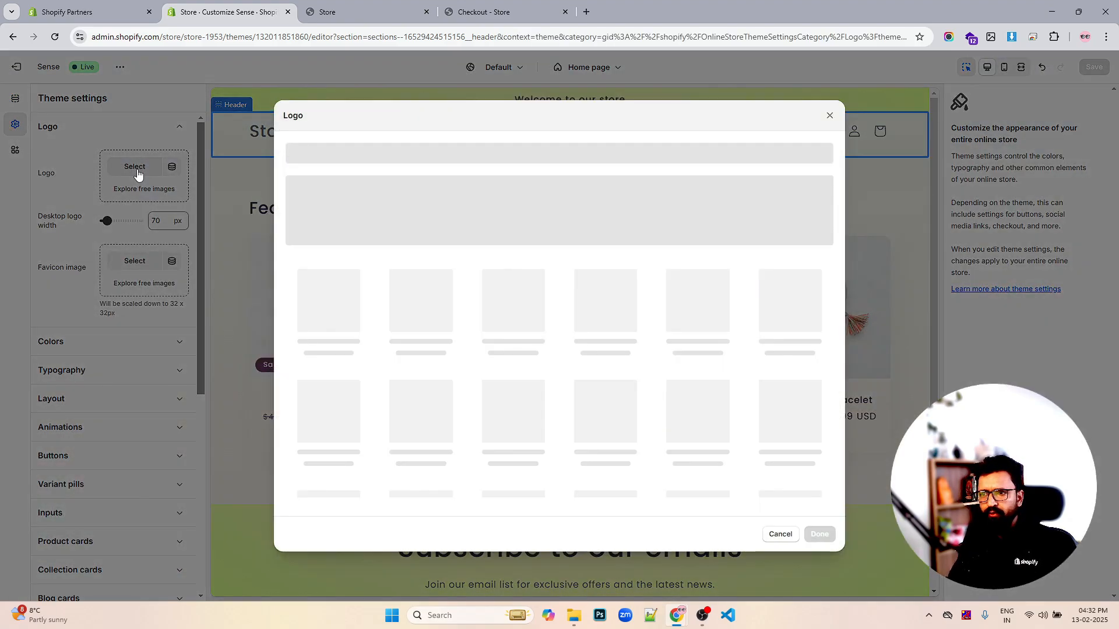
{"action": "scroll", "coordinate": [585, 327], "scroll_direction": "down", "scroll_amount": 10}
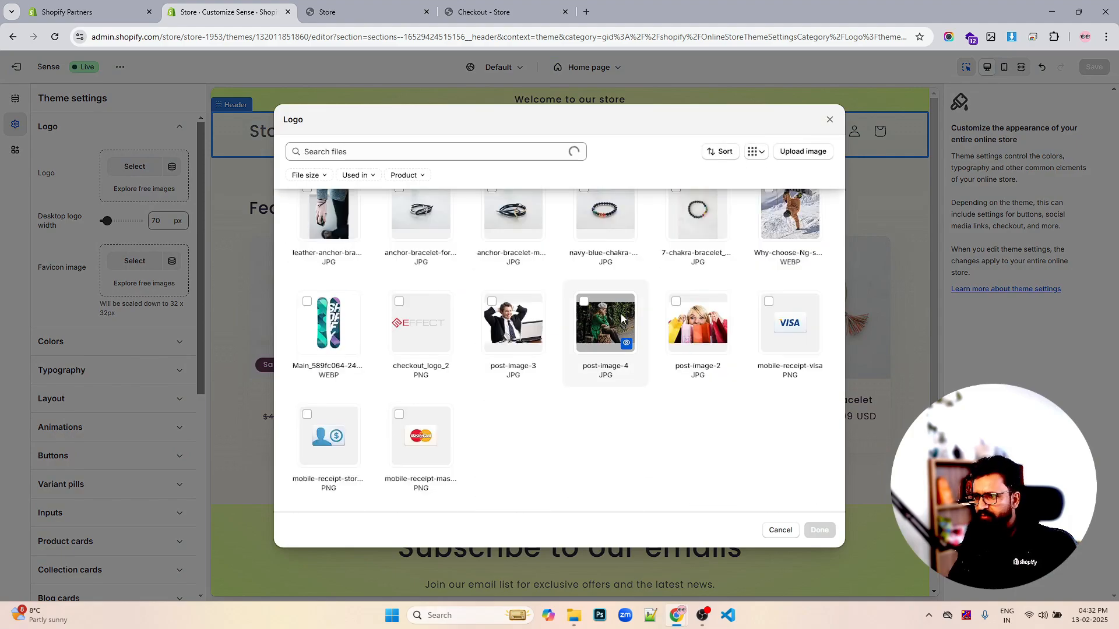
{"action": "scroll", "coordinate": [711, 344], "scroll_direction": "down", "scroll_amount": 2}
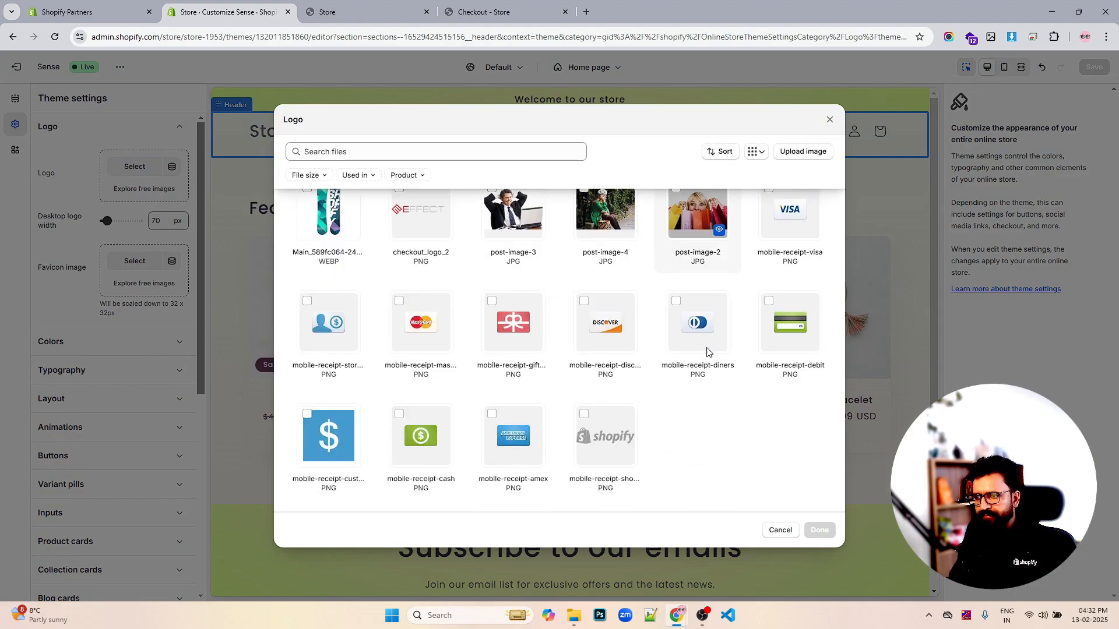
{"action": "left_click", "coordinate": [590, 409]}
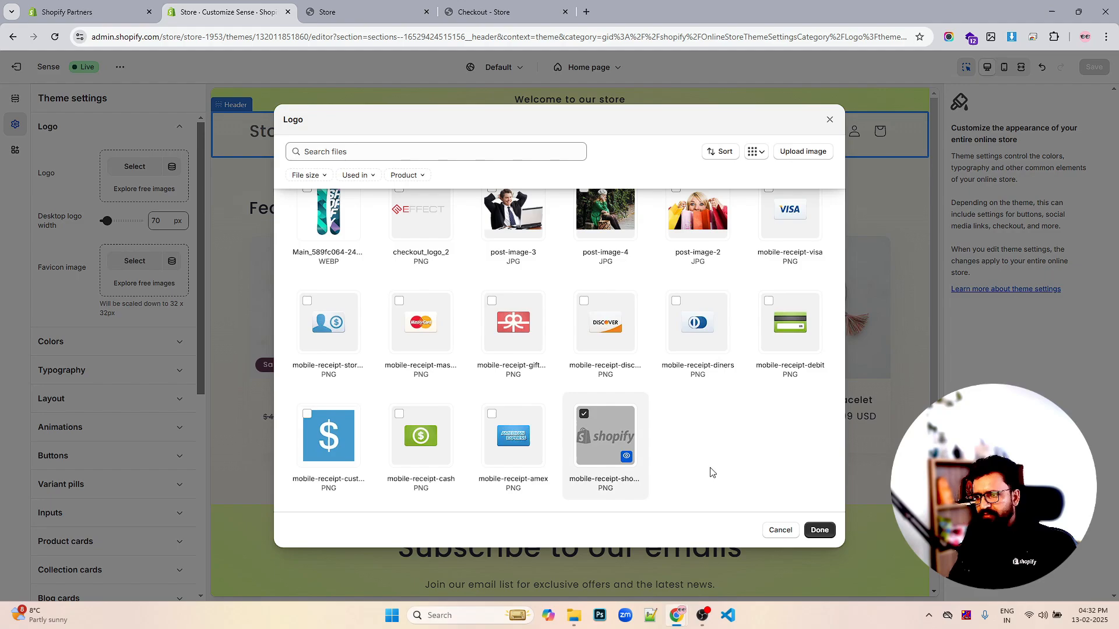
{"action": "left_click", "coordinate": [826, 531]}
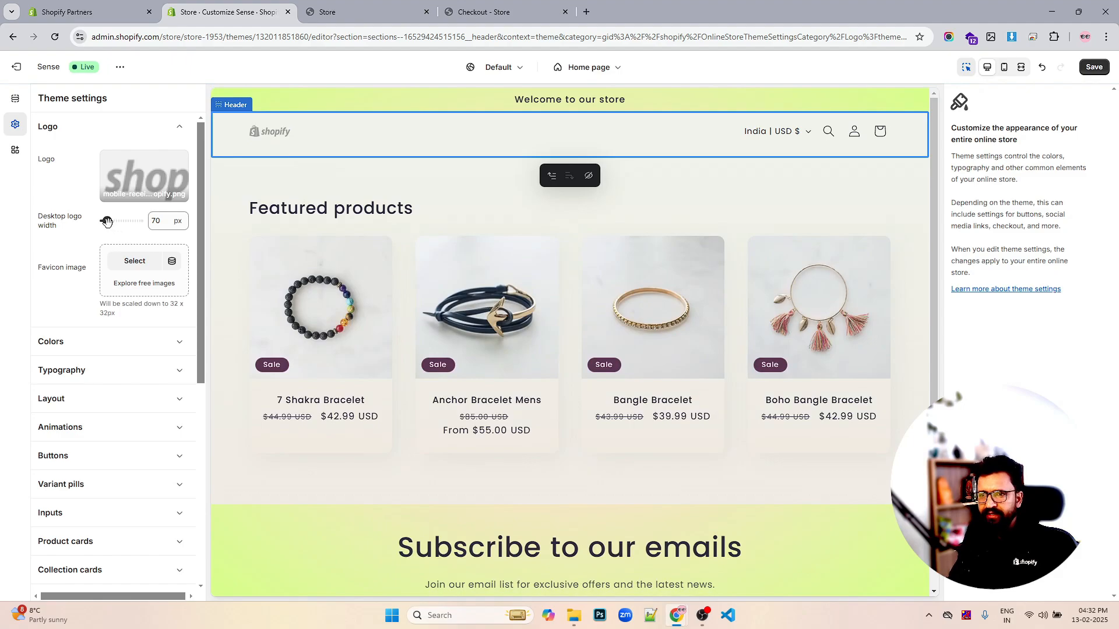
Set the desktop logo width to 160 px and save the theme.
{"action": "left_click_drag", "start_coordinate": [106, 221], "coordinate": [116, 221]}
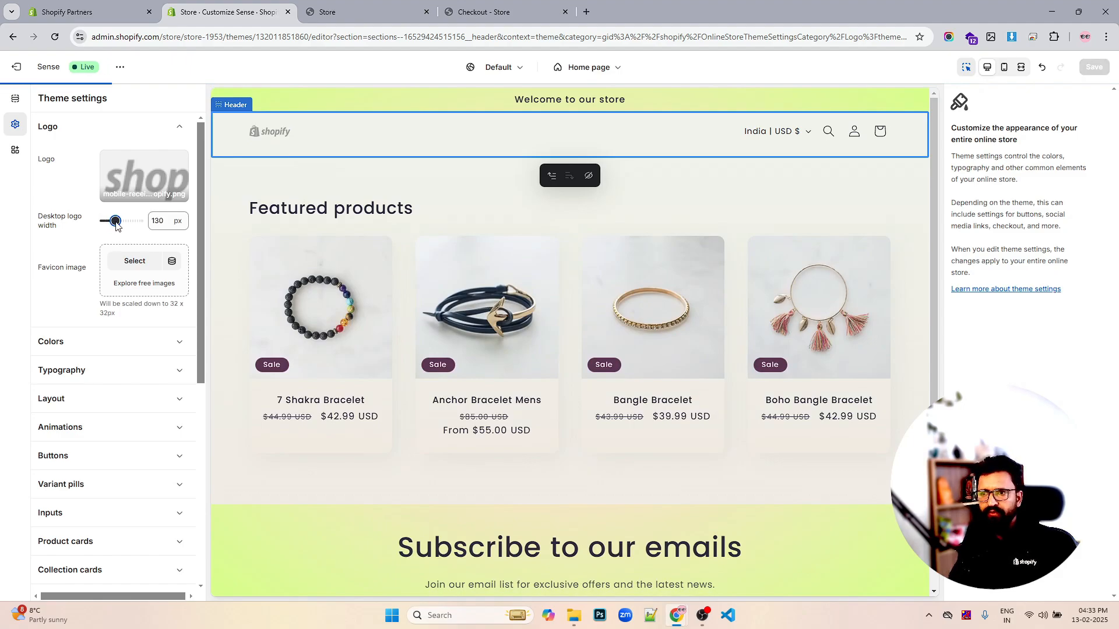
{"action": "left_click_drag", "start_coordinate": [115, 221], "coordinate": [127, 220]}
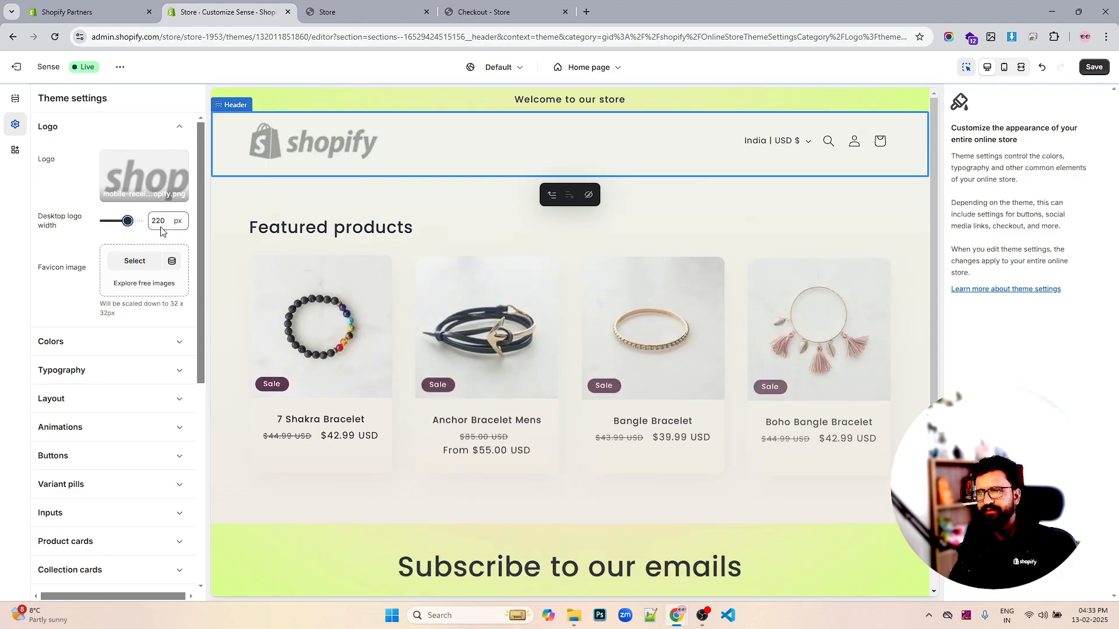
{"action": "left_click_drag", "start_coordinate": [127, 221], "coordinate": [118, 221]}
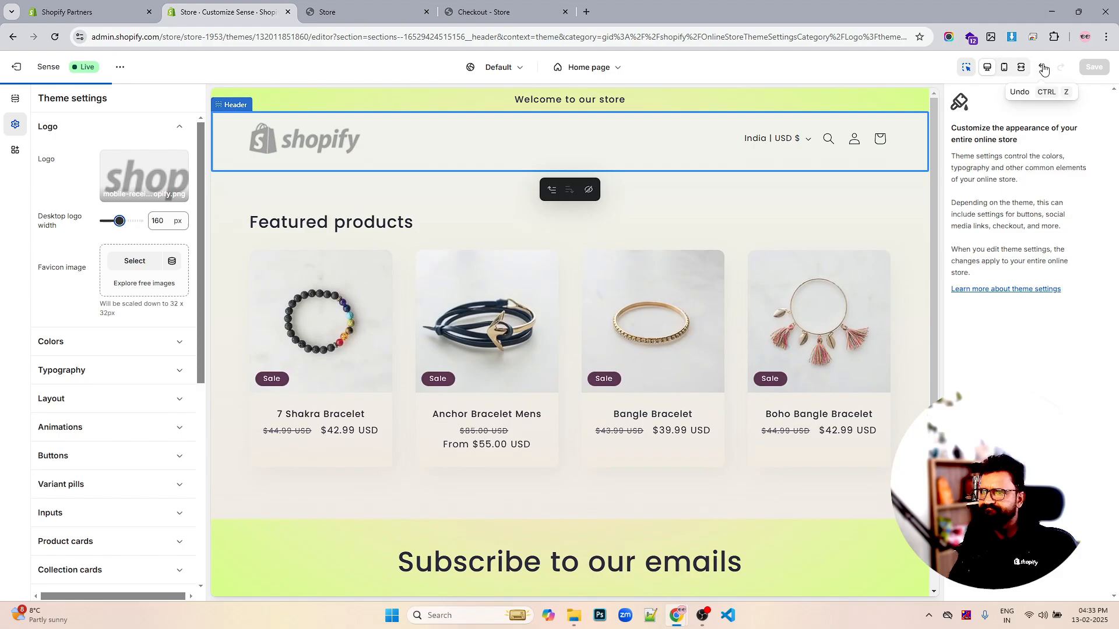
{"action": "left_click", "coordinate": [1091, 68]}
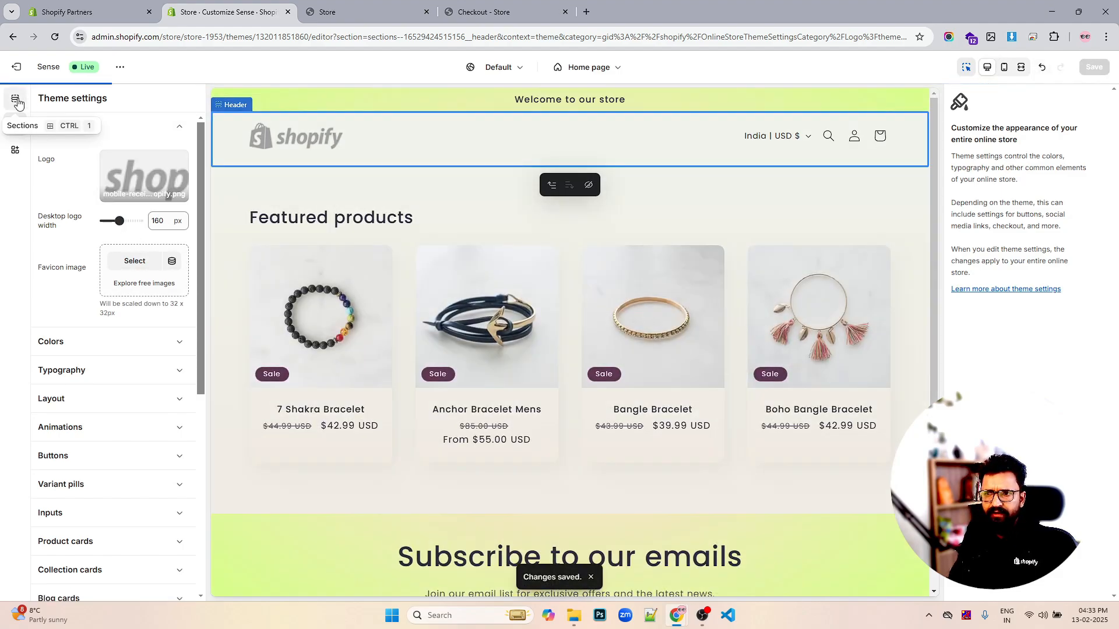
Leave the theme editor and open Main Menu from the store's navigation for editing.
{"action": "left_click", "coordinate": [17, 100]}
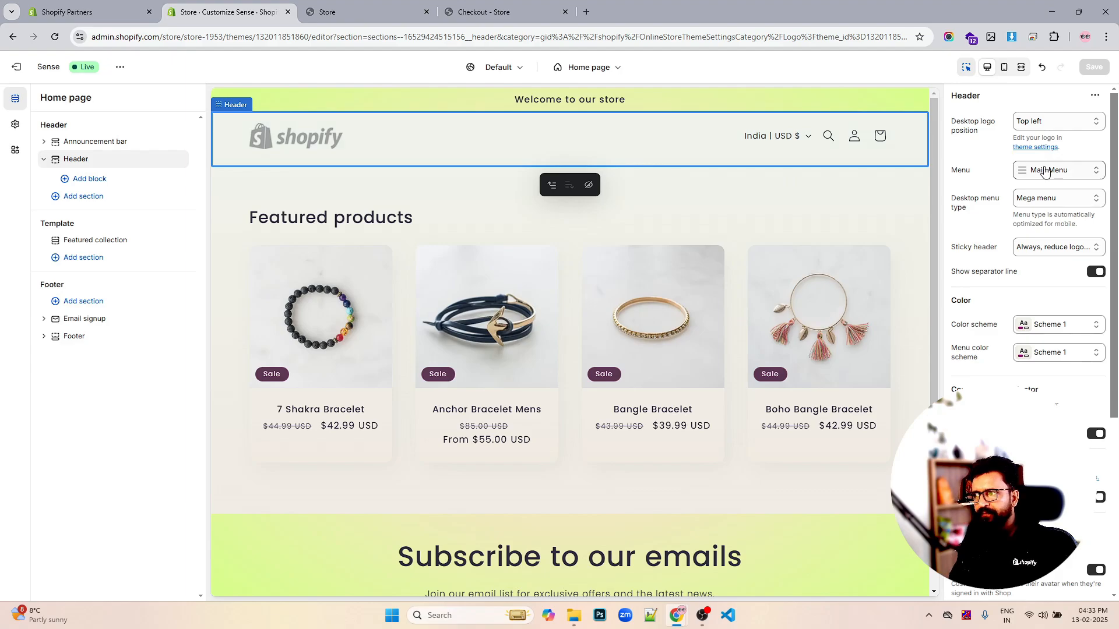
{"action": "scroll", "coordinate": [1045, 170], "scroll_direction": "down", "scroll_amount": 2}
{"action": "scroll", "coordinate": [1044, 170], "scroll_direction": "up", "scroll_amount": 2}
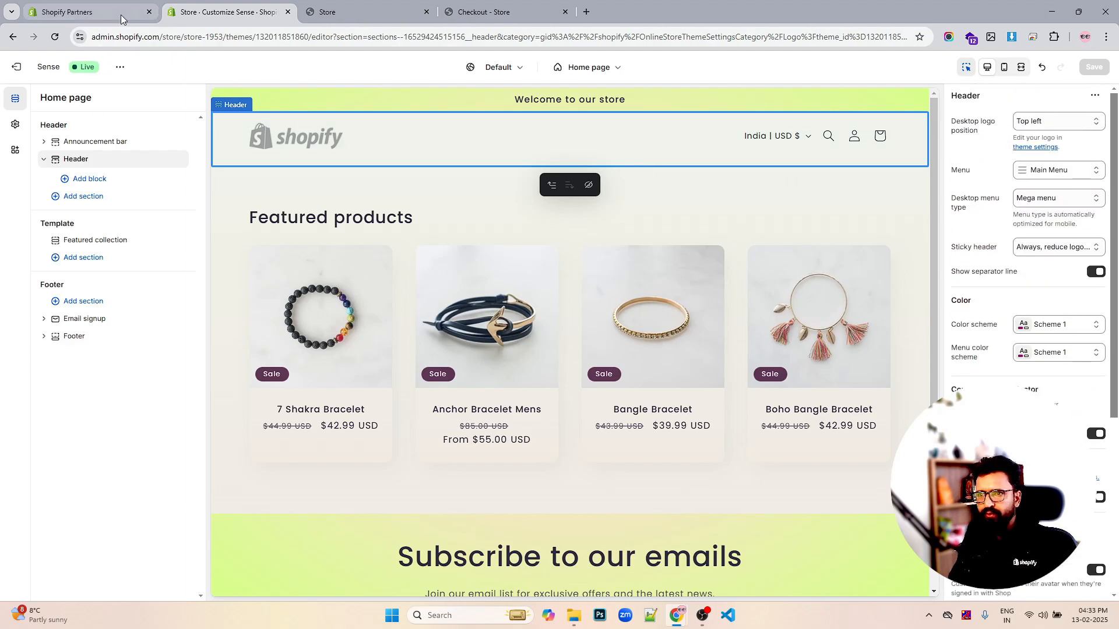
{"action": "left_click", "coordinate": [118, 66]}
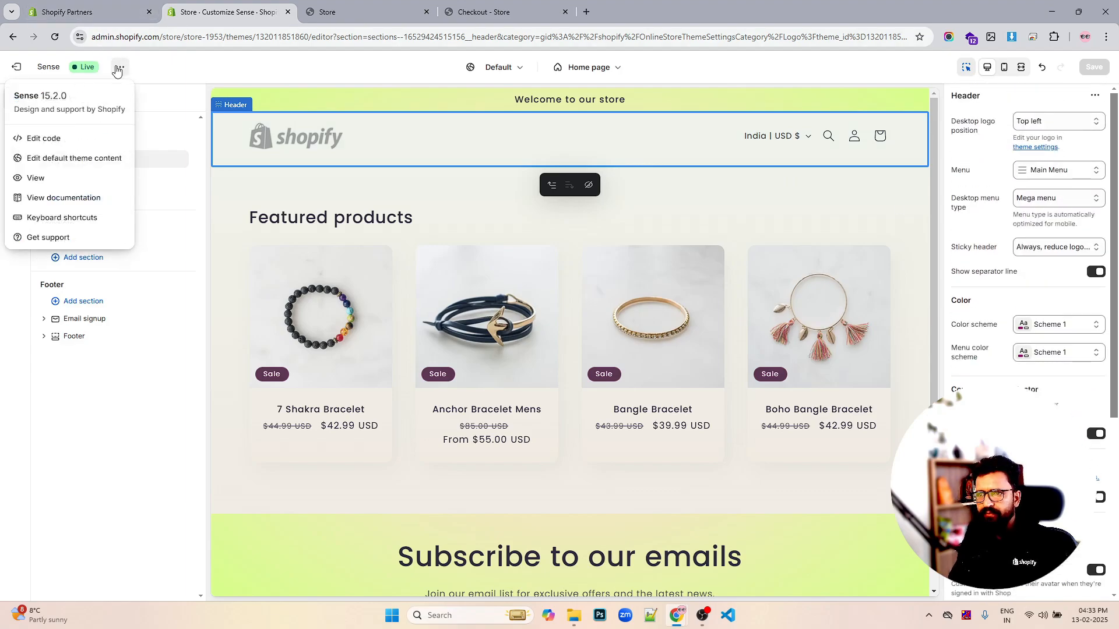
{"action": "left_click", "coordinate": [185, 71]}
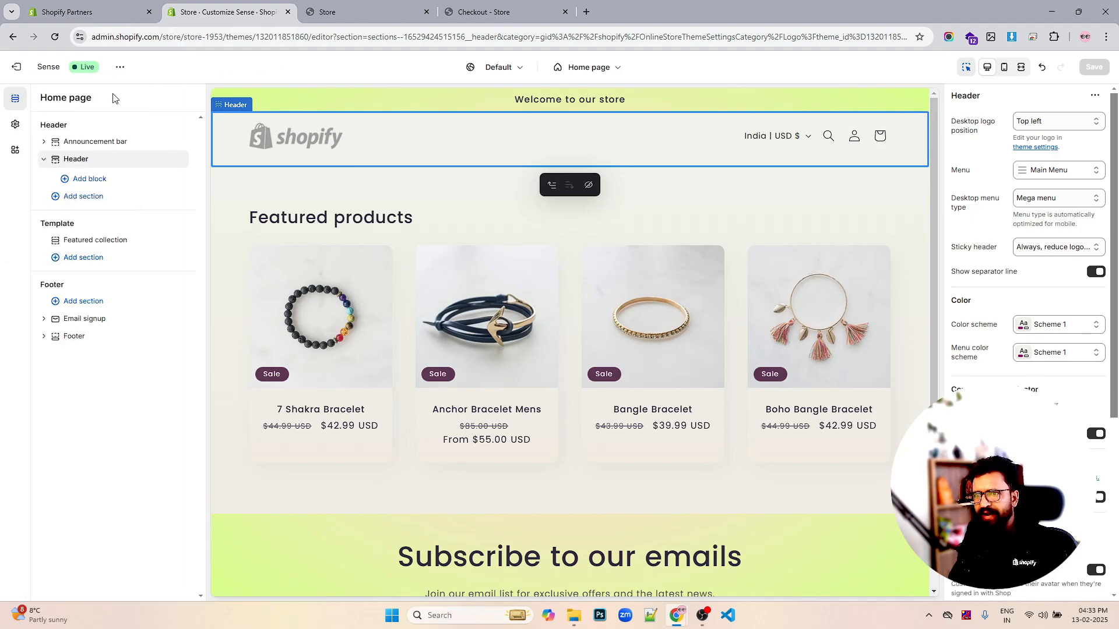
{"action": "left_click", "coordinate": [30, 69]}
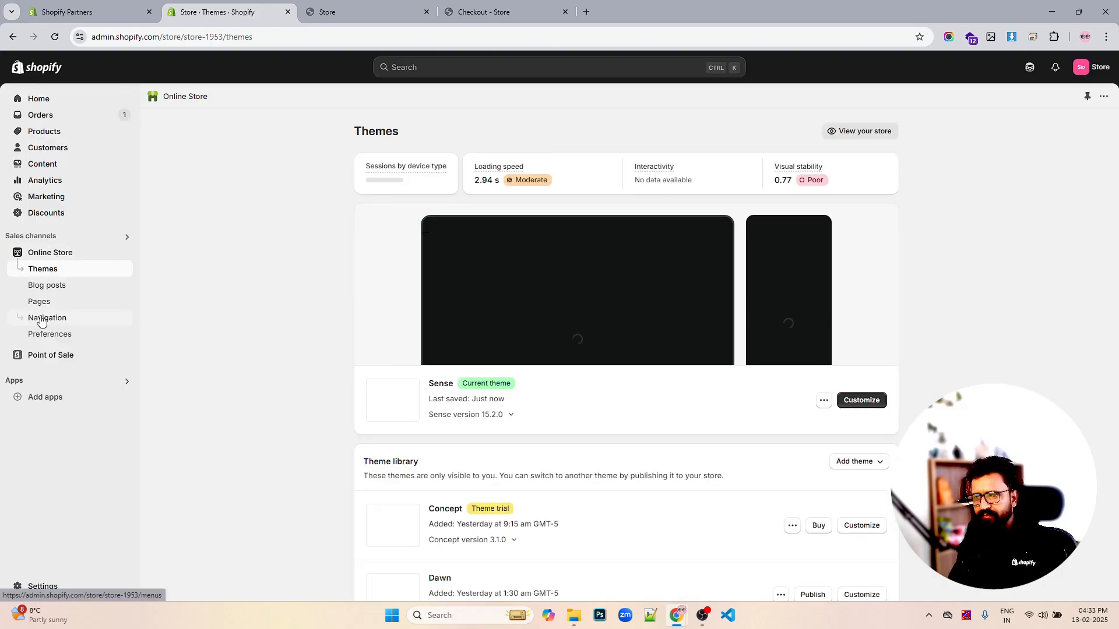
{"action": "left_click", "coordinate": [45, 318]}
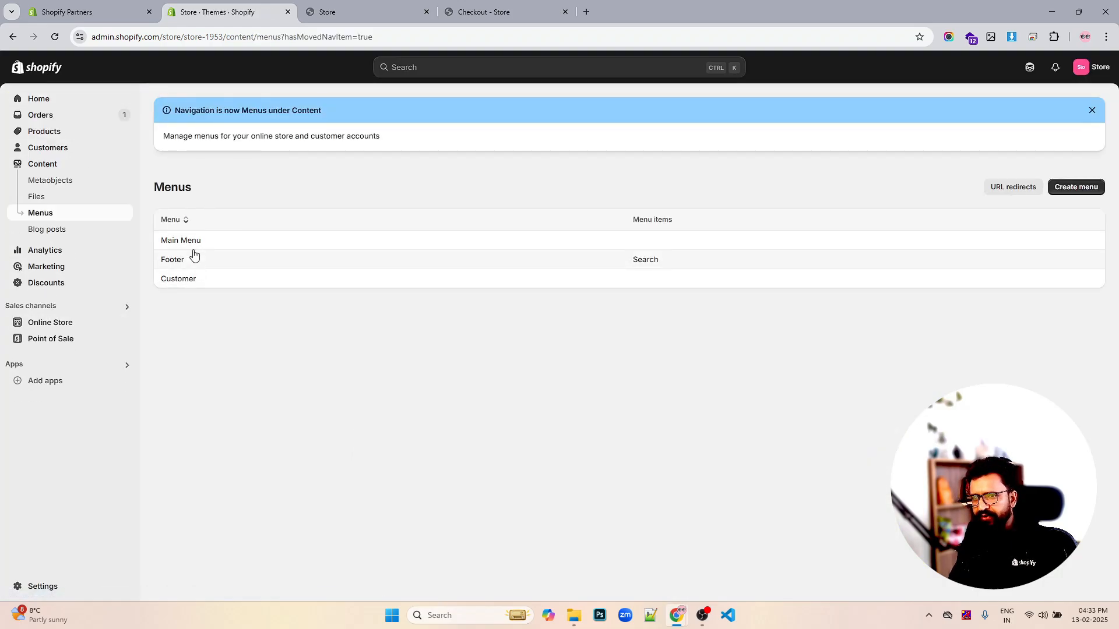
{"action": "left_click", "coordinate": [181, 240]}
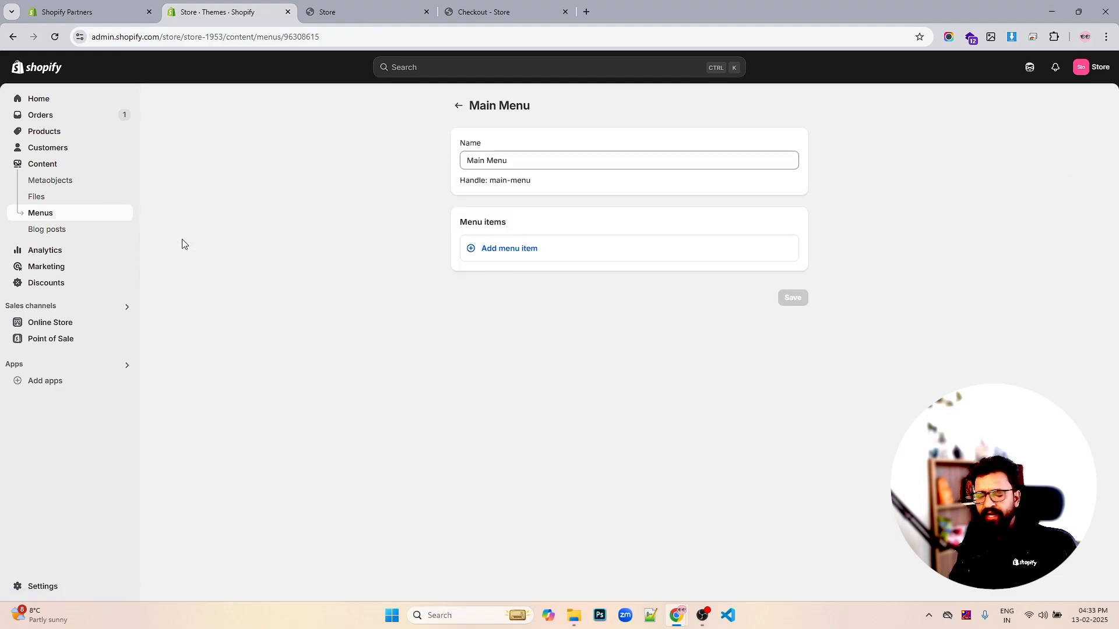
Add a new blank item to Main Menu.
{"action": "left_click", "coordinate": [509, 250]}
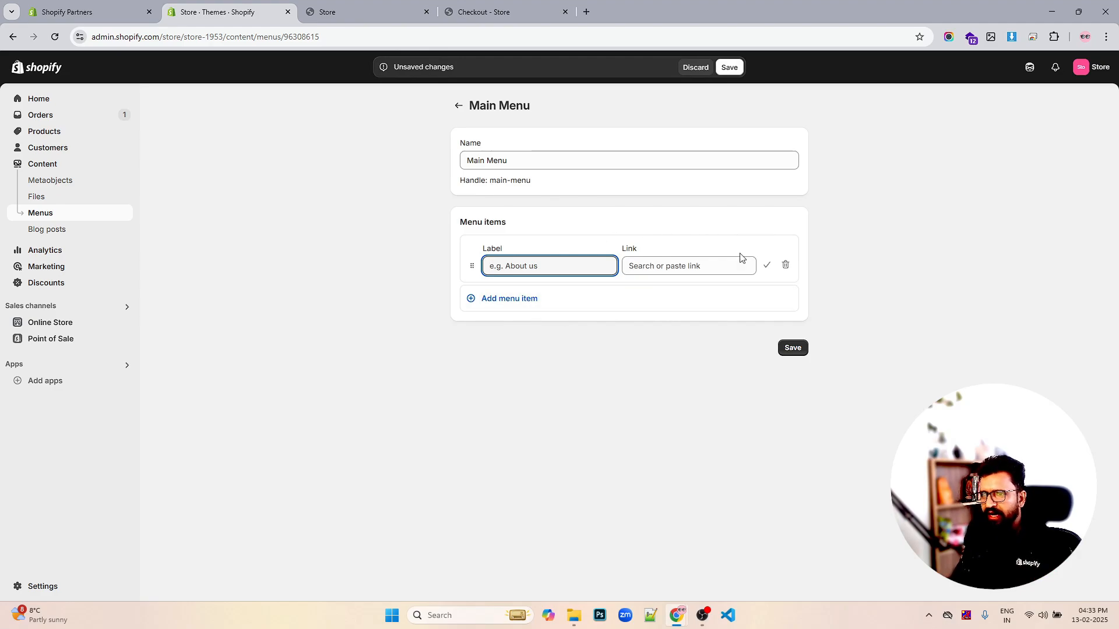
{"action": "left_click", "coordinate": [244, 491]}
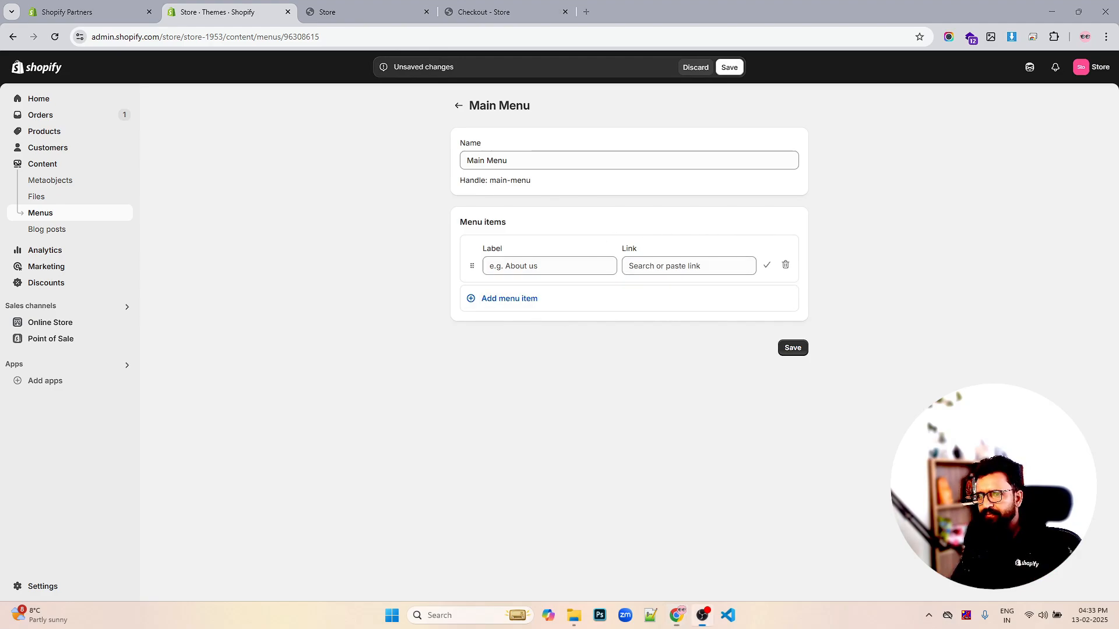
{"action": "left_click", "coordinate": [518, 258]}
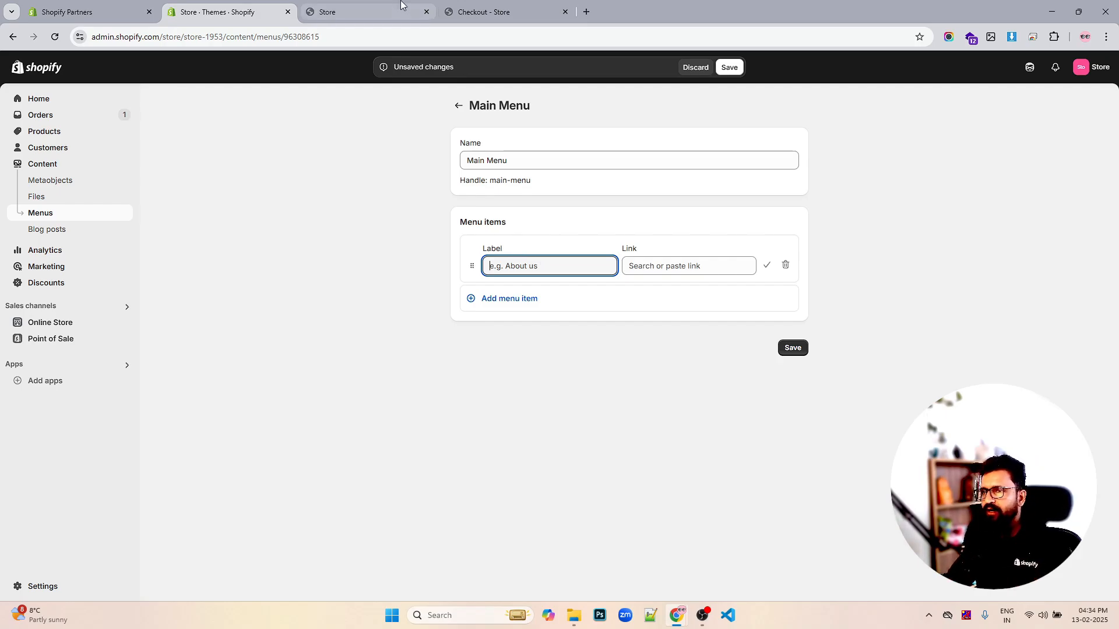
Reload the live storefront to check the updated header and return to the menu being edited.
{"action": "left_click", "coordinate": [369, 10]}
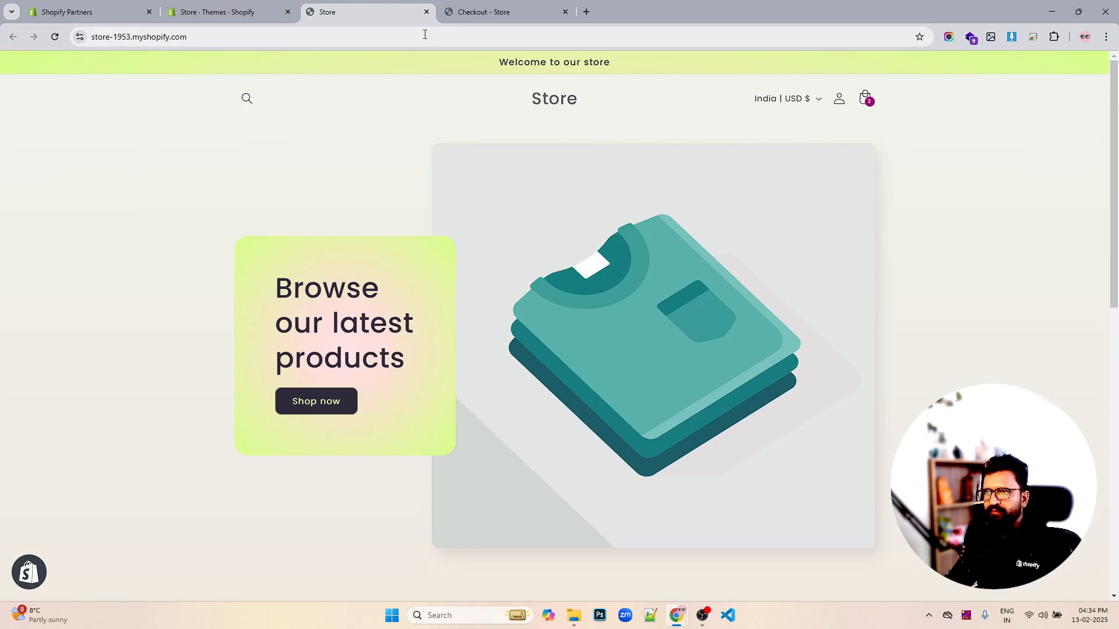
{"action": "left_click", "coordinate": [61, 40]}
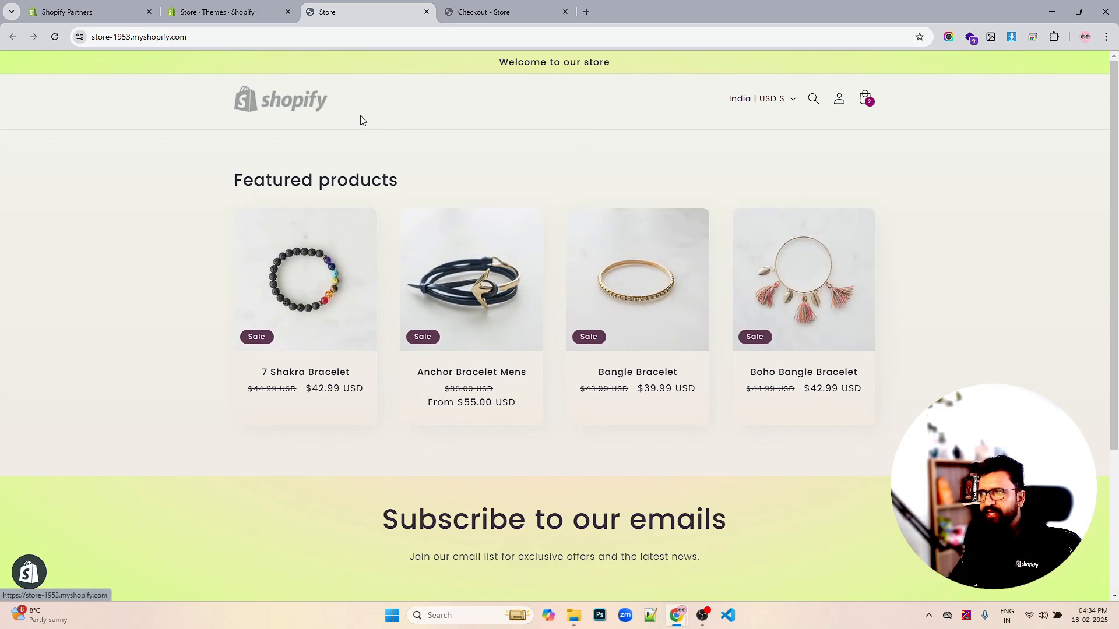
{"action": "left_click", "coordinate": [226, 12]}
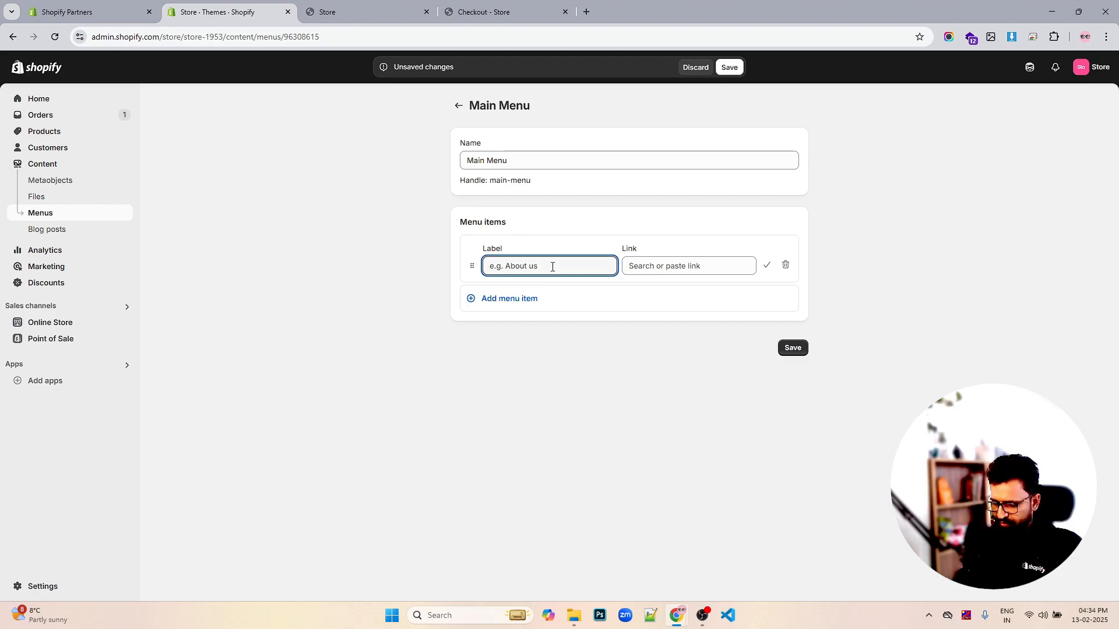
Label the first menu item "Home" and link it to the Home page.
{"action": "type", "text": "HOm"}
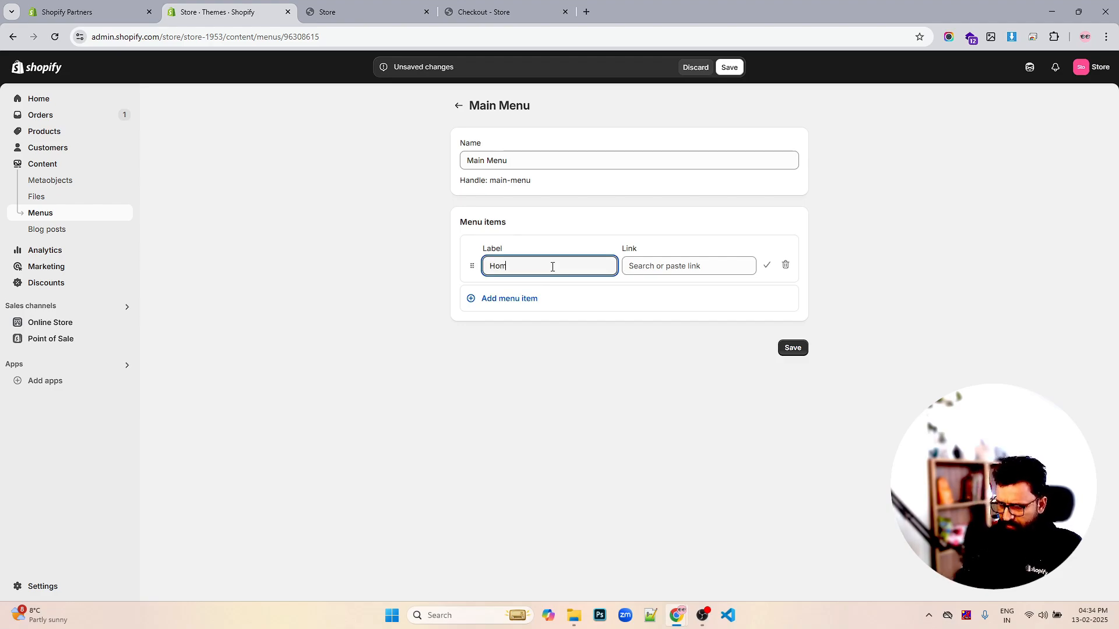
{"action": "type", "text": "e"}
{"action": "key", "text": "Tab"}
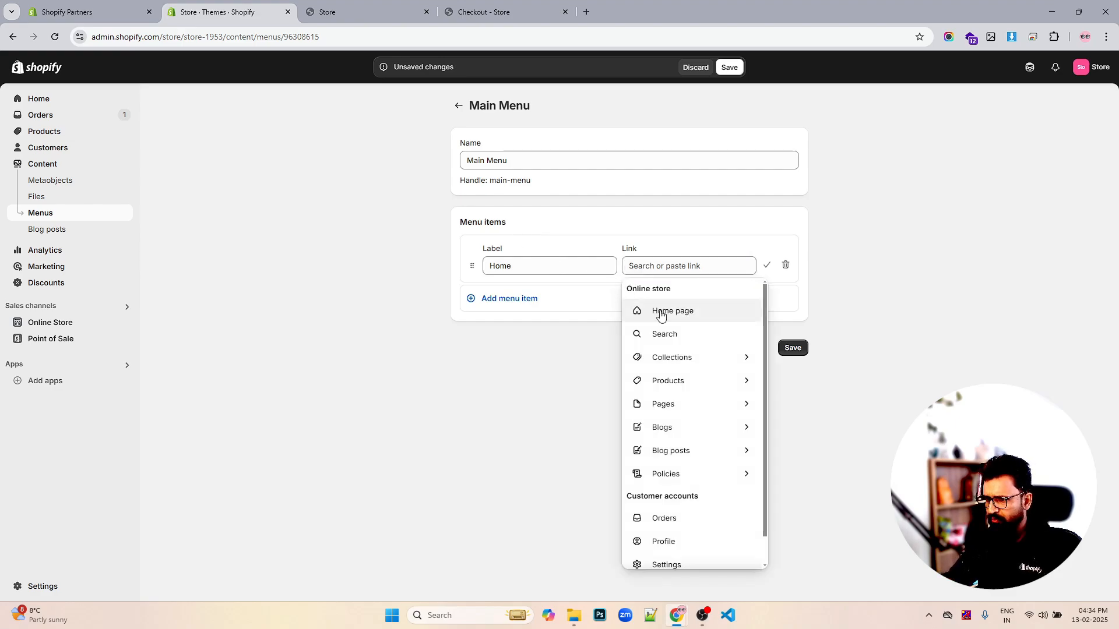
{"action": "left_click", "coordinate": [660, 312]}
Add a second menu item labelled "Shop" and link it to the placeholder "#".
{"action": "left_click", "coordinate": [528, 300]}
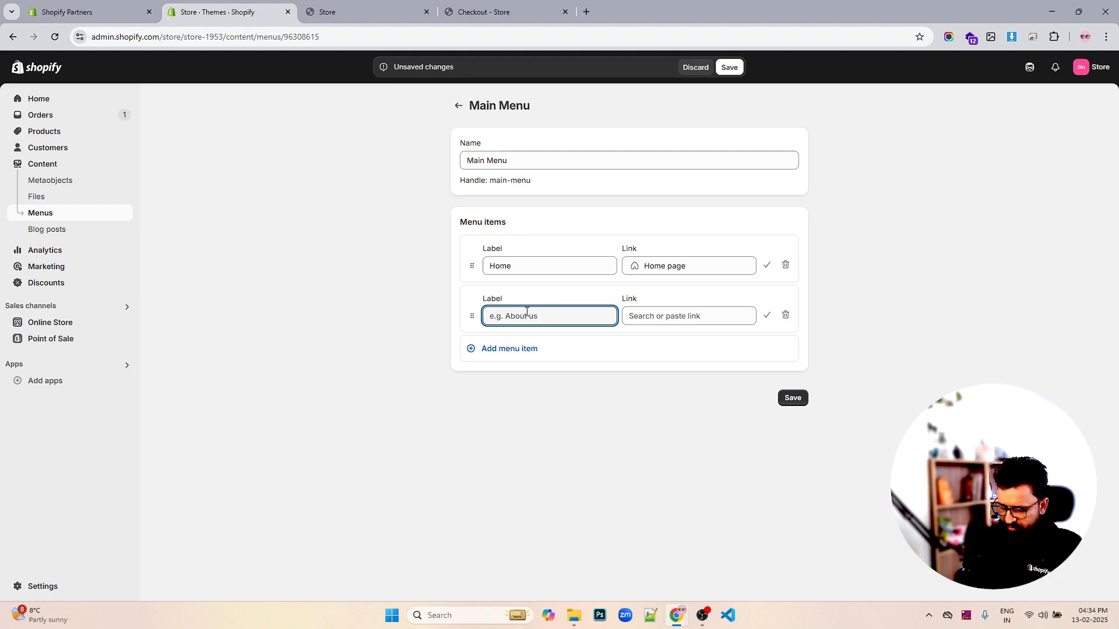
{"action": "type", "text": "Shop"}
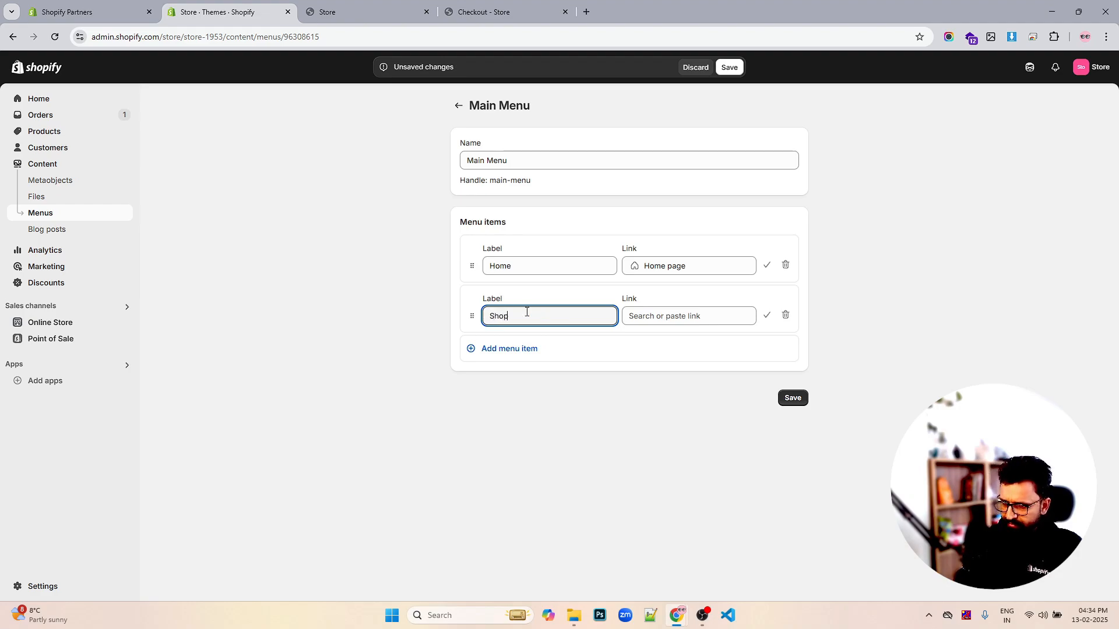
{"action": "left_click", "coordinate": [670, 318]}
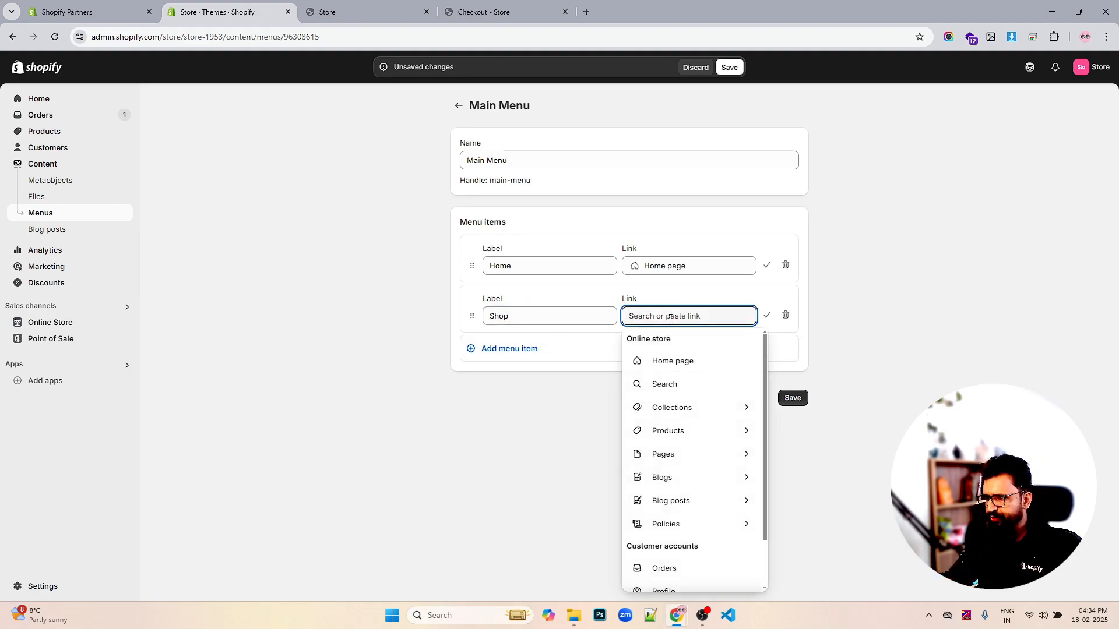
{"action": "type", "text": "#"}
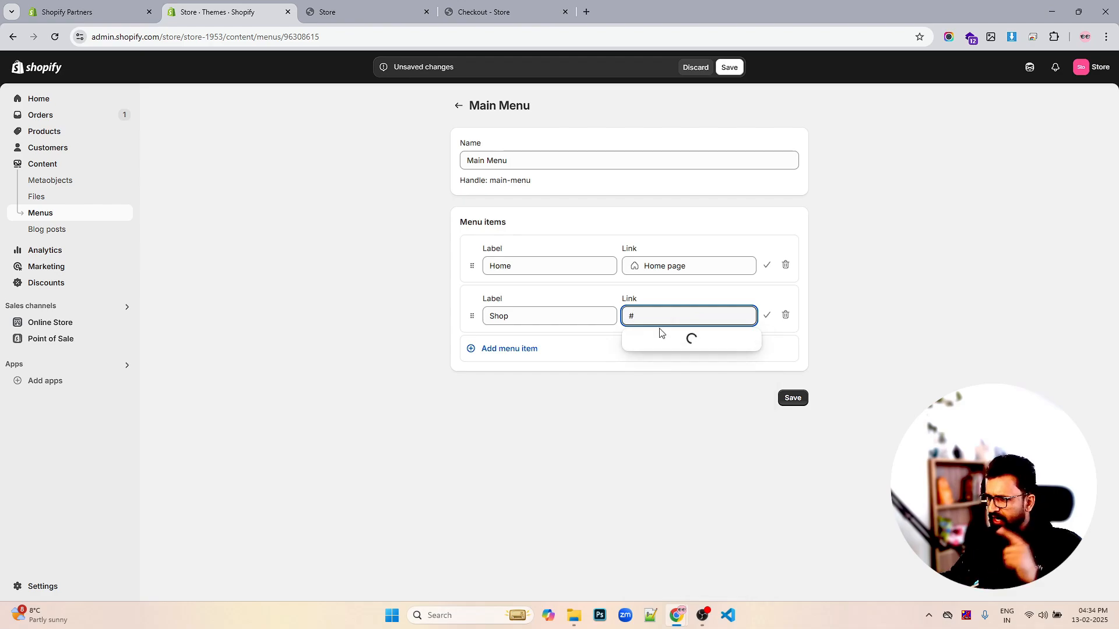
{"action": "left_click", "coordinate": [663, 344]}
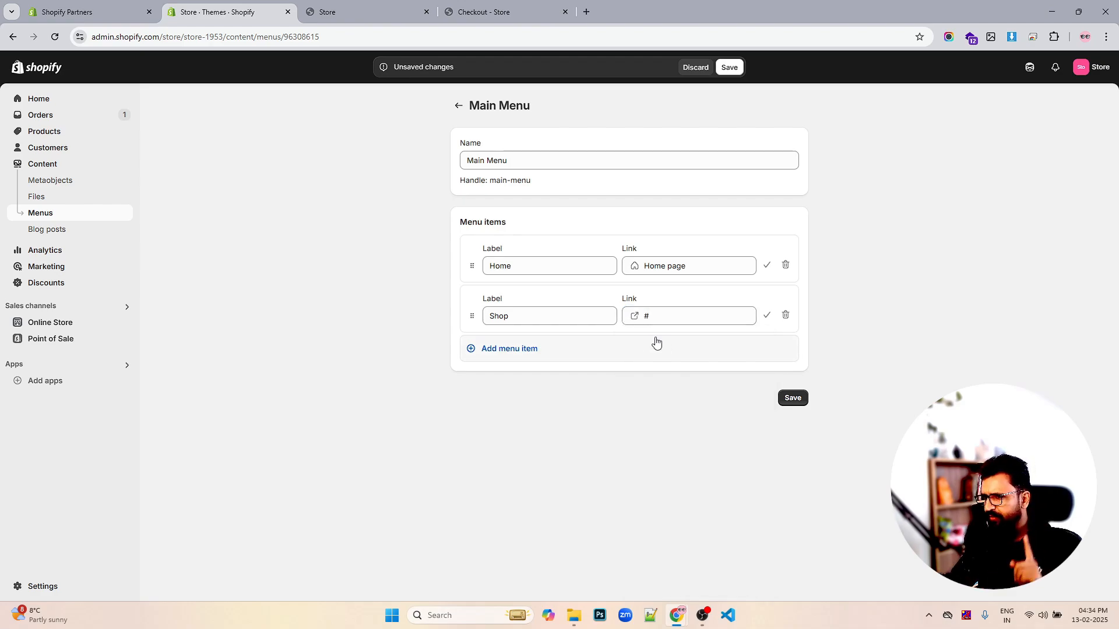
Add a third menu item labelled "Contact Us", leaving its link empty.
{"action": "left_click", "coordinate": [541, 358]}
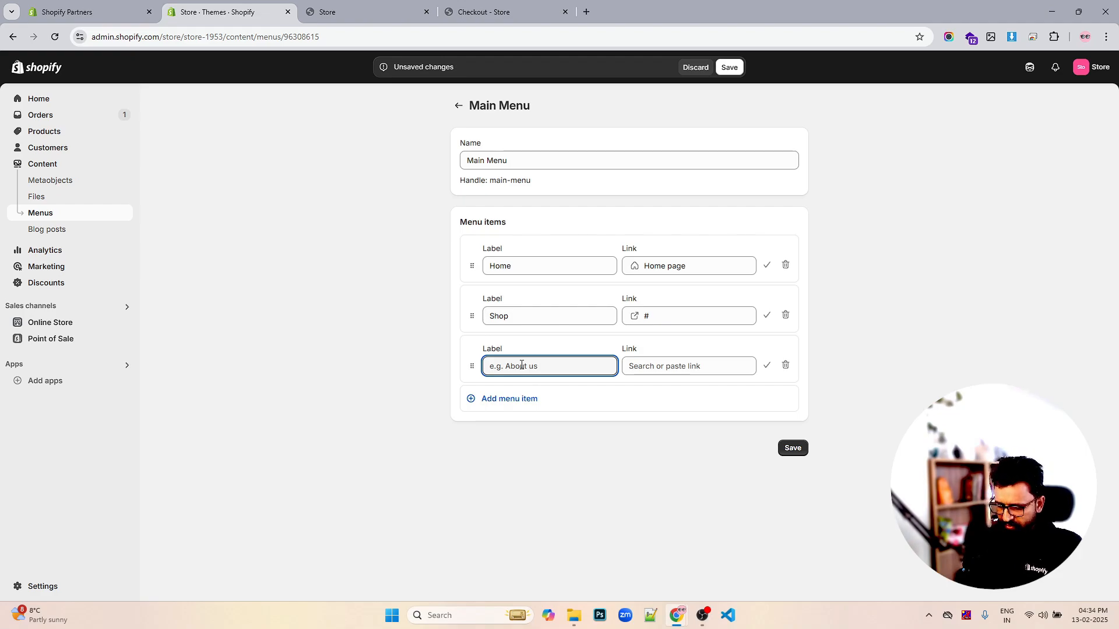
{"action": "type", "text": "Contact Us"}
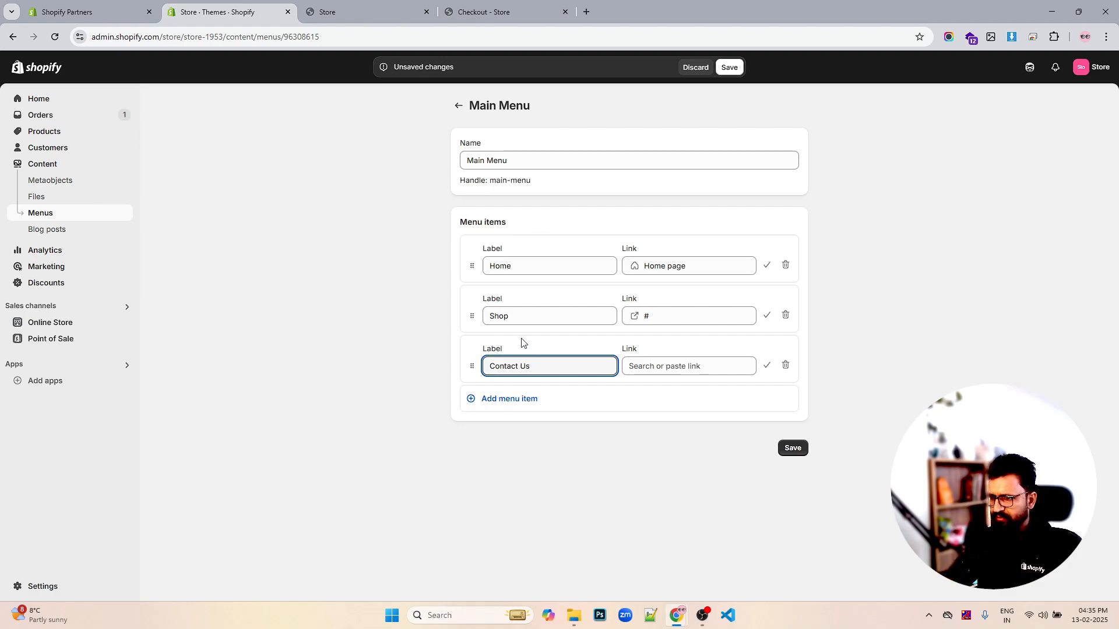
{"action": "left_click", "coordinate": [536, 427]}
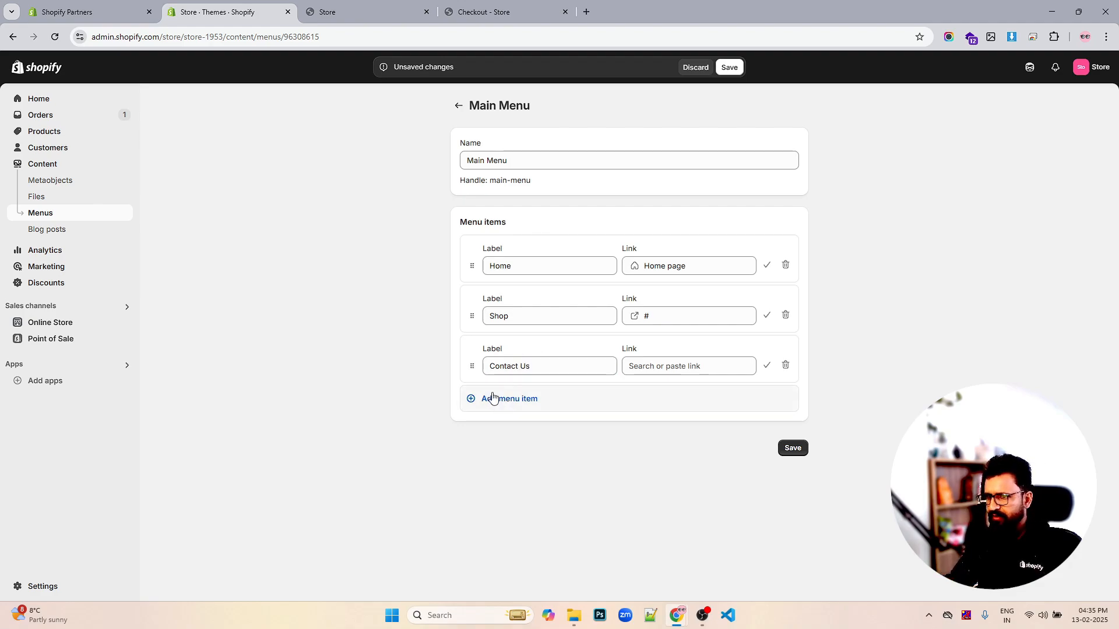
Add a menu item labelled "New Arrivals" and link it to the Snowboard collection.
{"action": "left_click", "coordinate": [494, 398]}
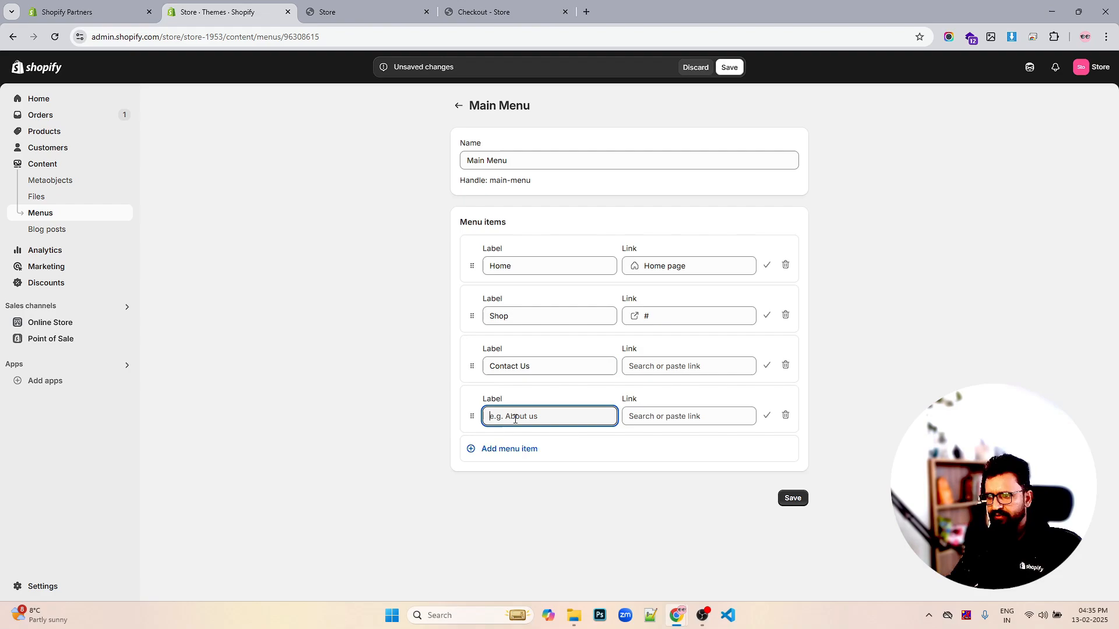
{"action": "type", "text": "New Arrivals"}
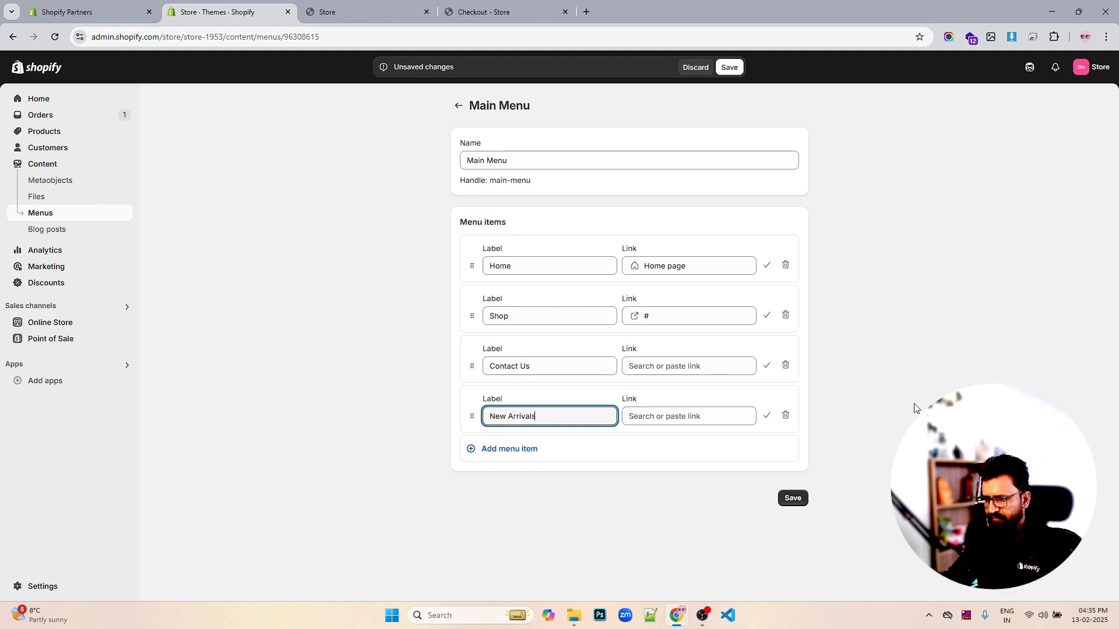
{"action": "left_click", "coordinate": [705, 416]}
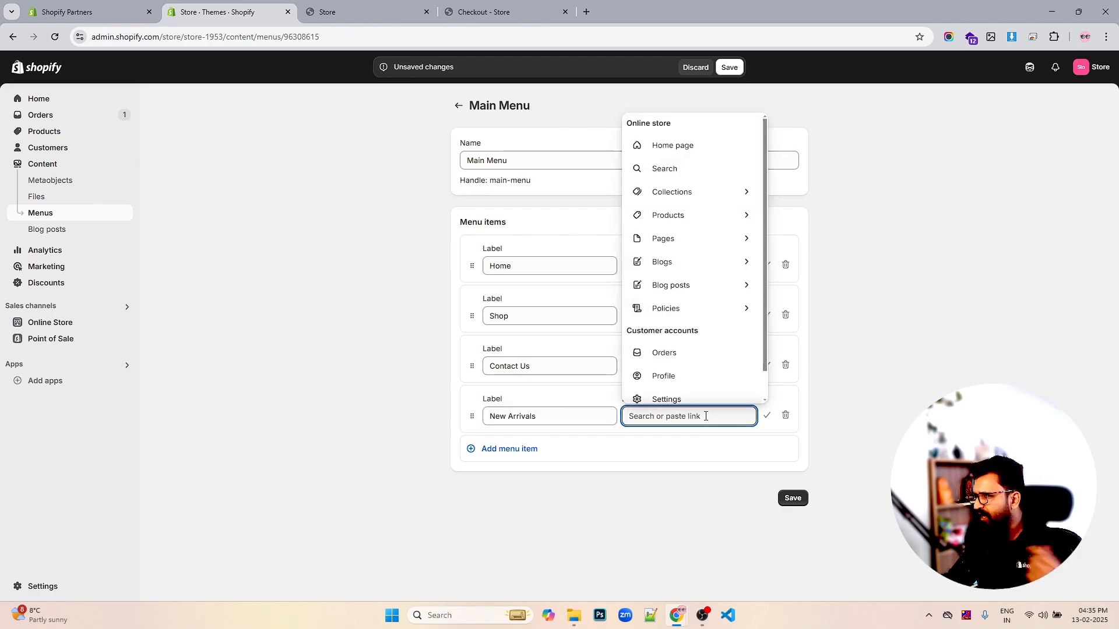
{"action": "left_click", "coordinate": [677, 194]}
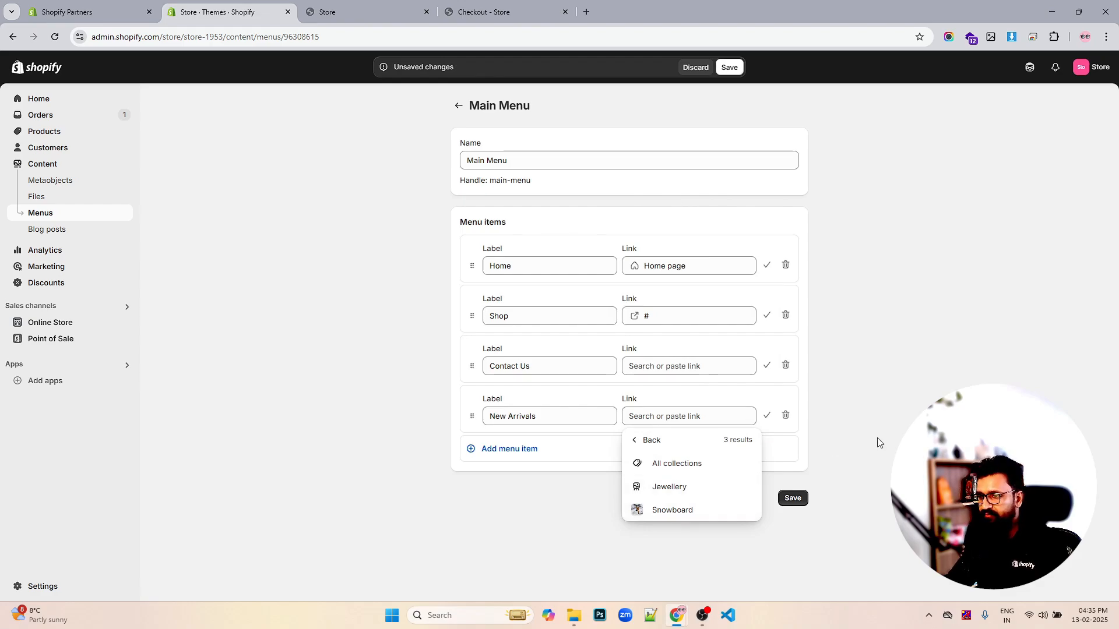
{"action": "left_click", "coordinate": [671, 510]}
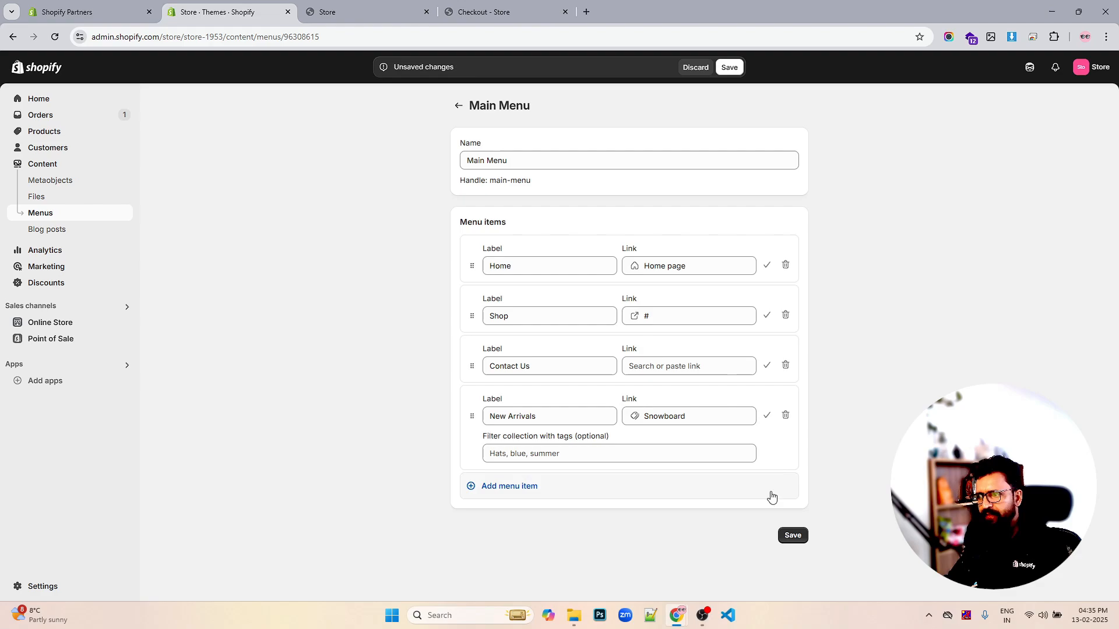
Link the Contact Us item to the placeholder "#" and move it below New Arrivals.
{"action": "left_click", "coordinate": [652, 370]}
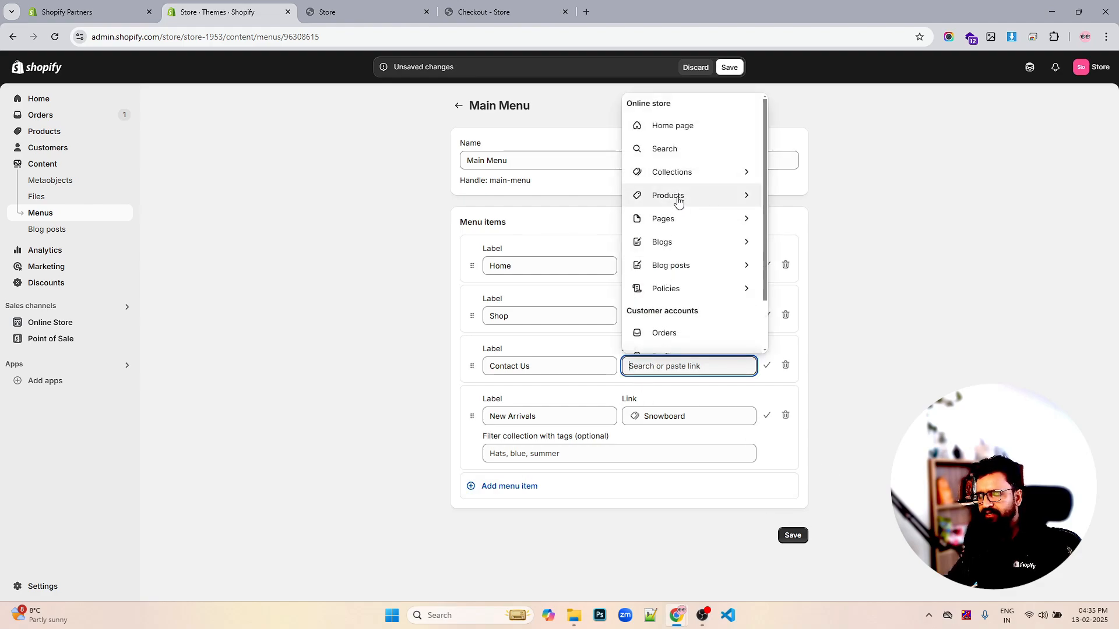
{"action": "left_click", "coordinate": [927, 239]}
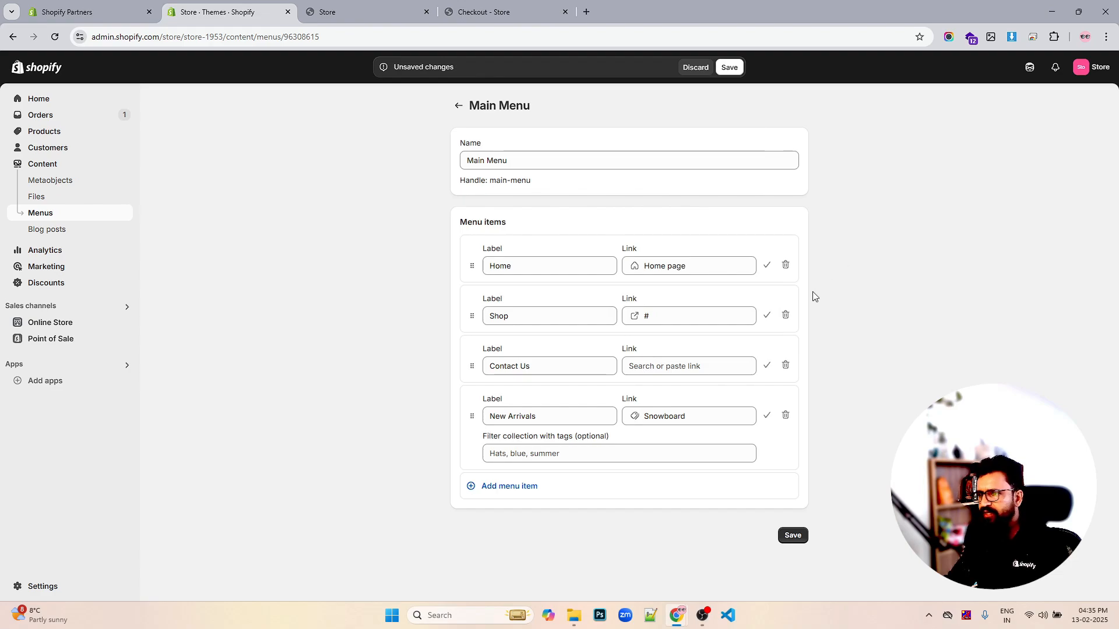
{"action": "left_click", "coordinate": [690, 371]}
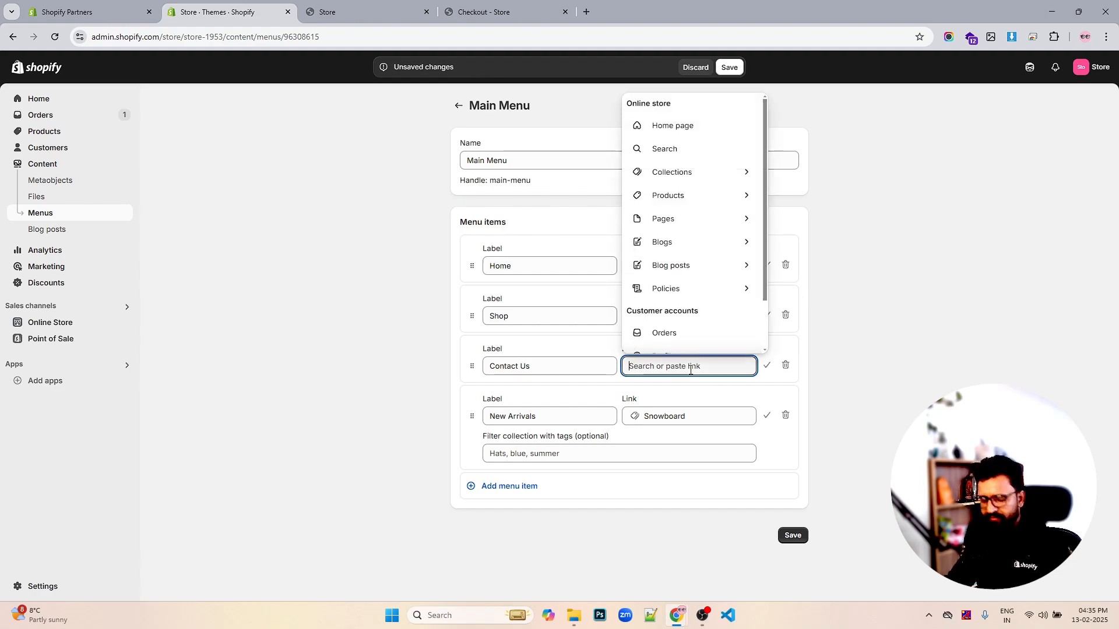
{"action": "type", "text": "#"}
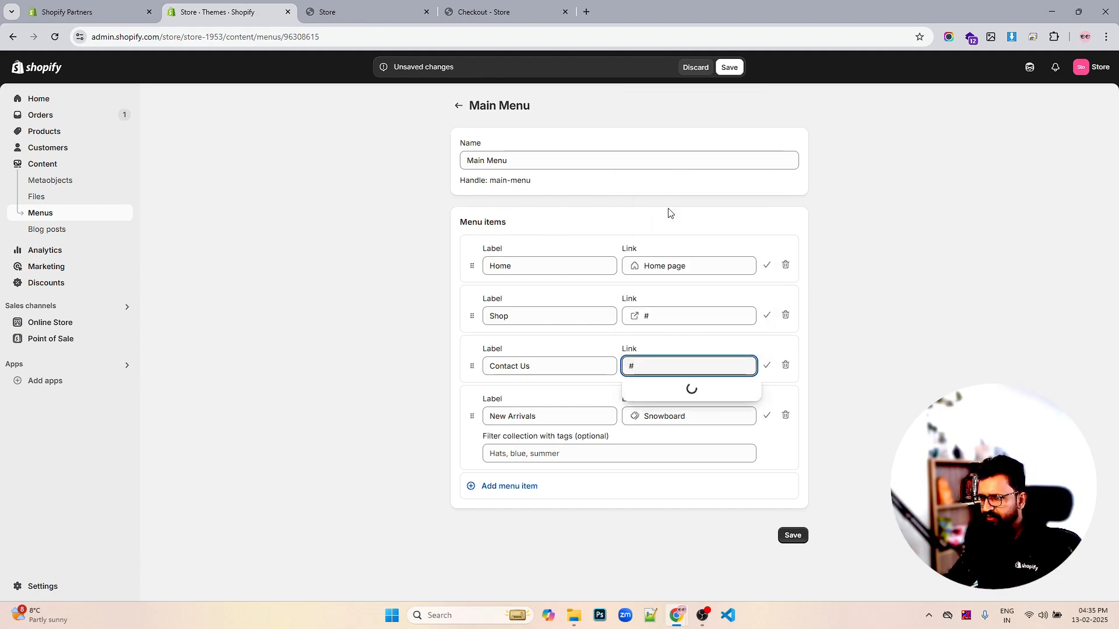
{"action": "left_click", "coordinate": [649, 387]}
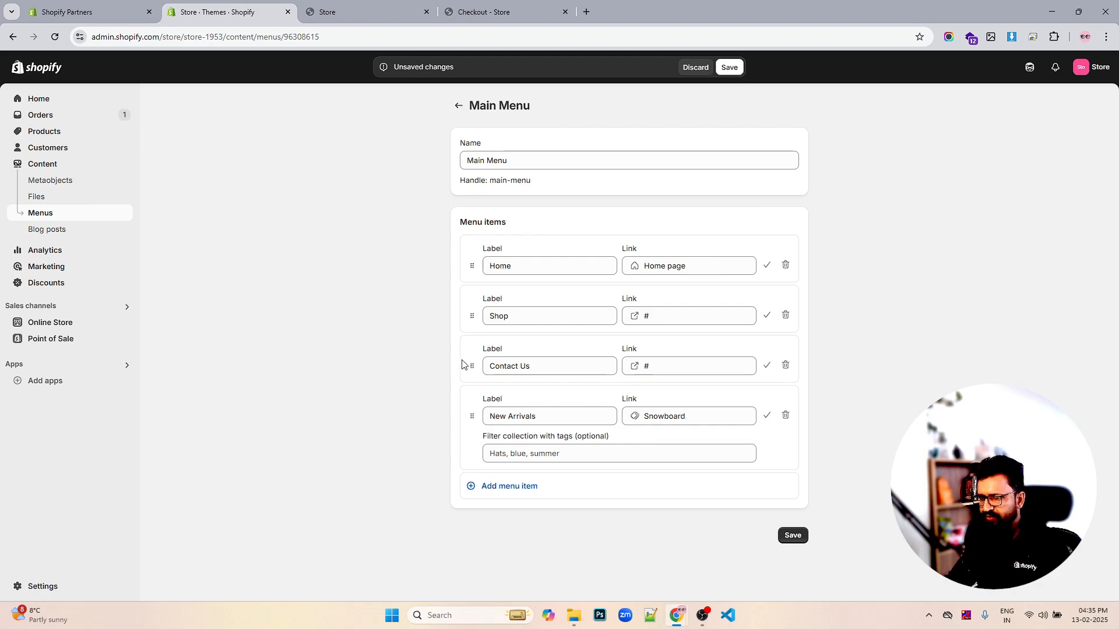
{"action": "left_click_drag", "start_coordinate": [468, 367], "coordinate": [467, 424]}
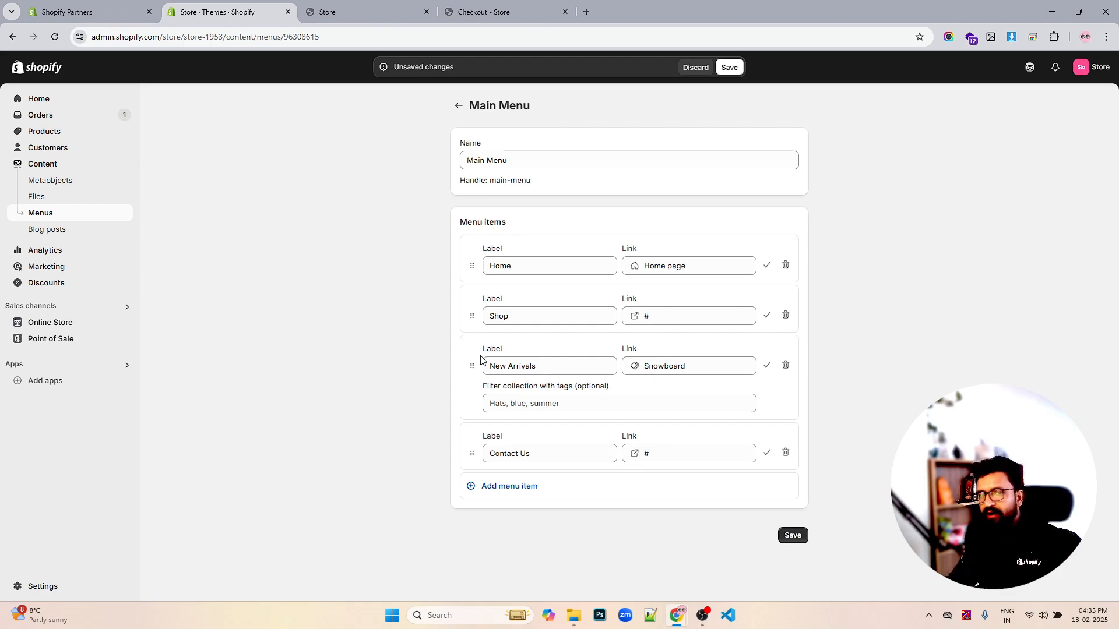
Add a menu item labelled "FAQ's" and try to link it to the placeholder "#".
{"action": "left_click", "coordinate": [522, 490]}
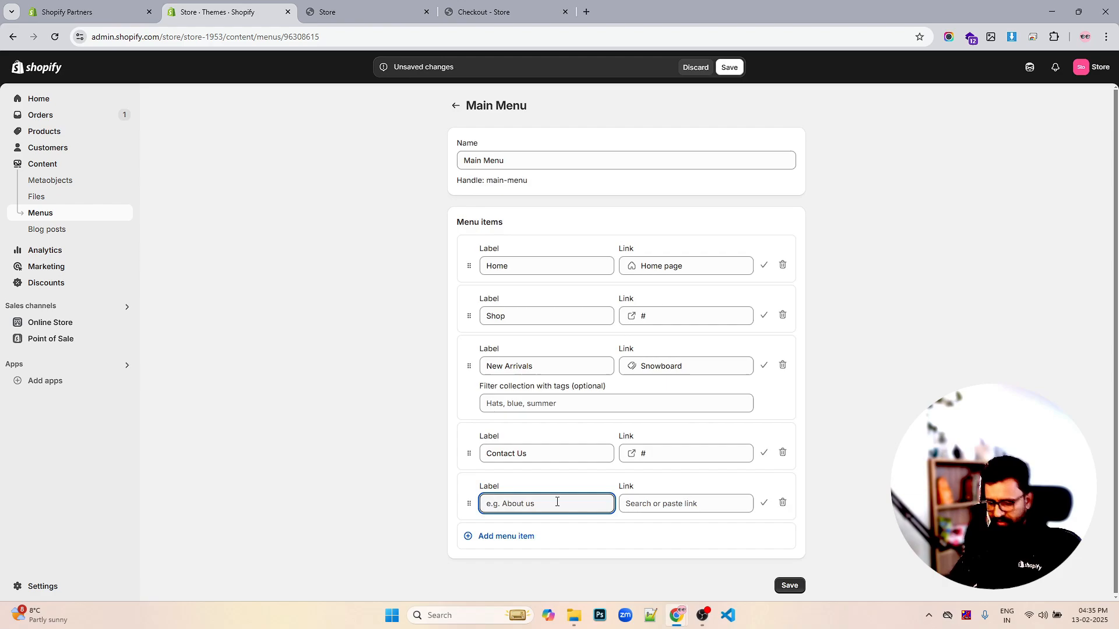
{"action": "type", "text": "FAQ'"}
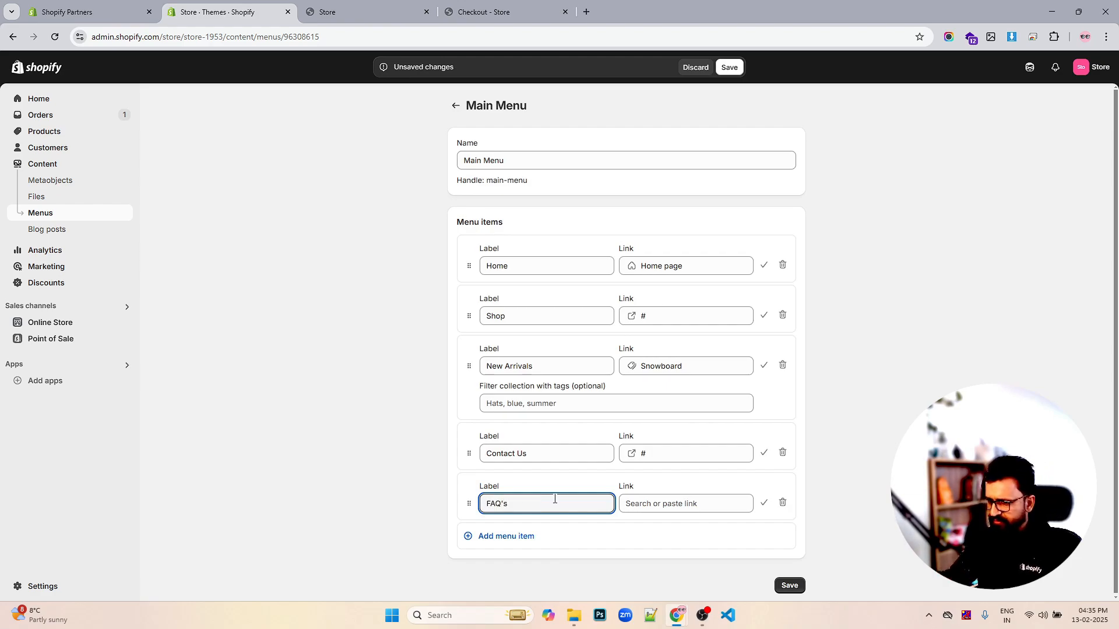
{"action": "type", "text": "s"}
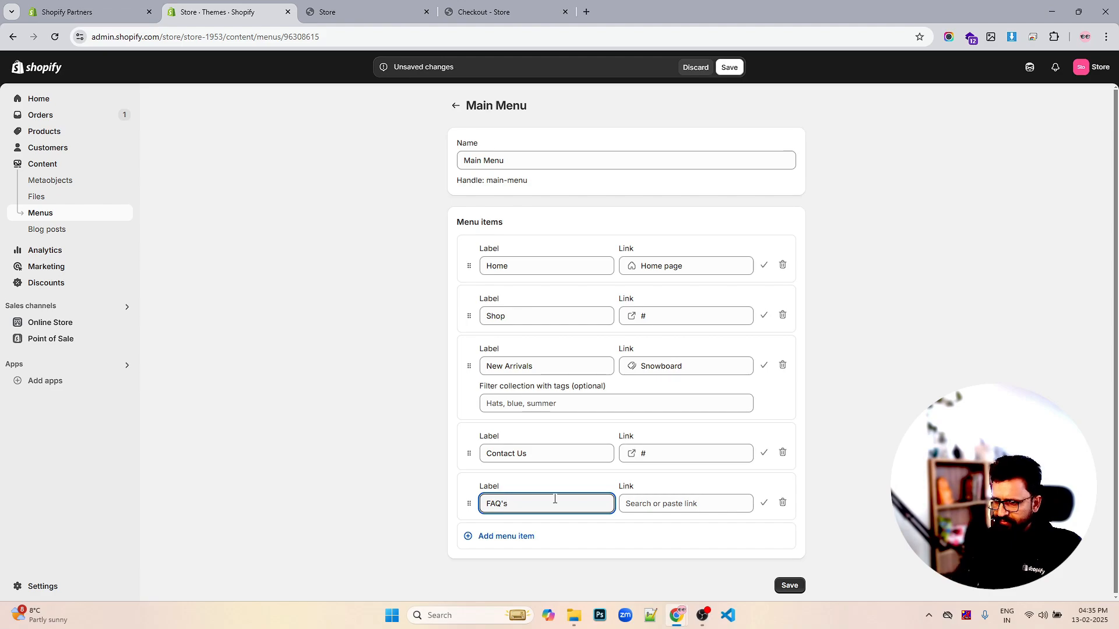
{"action": "left_click", "coordinate": [698, 500]}
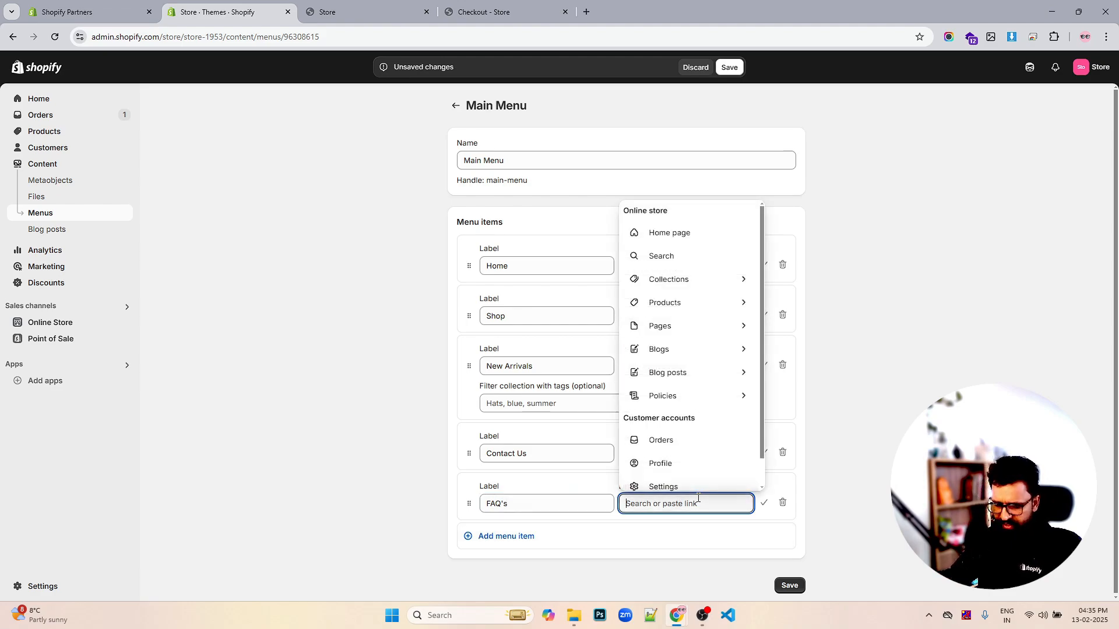
{"action": "type", "text": "#"}
Add a menu item labelled "About Us" and link it to the placeholder "#".
{"action": "left_click", "coordinate": [529, 537]}
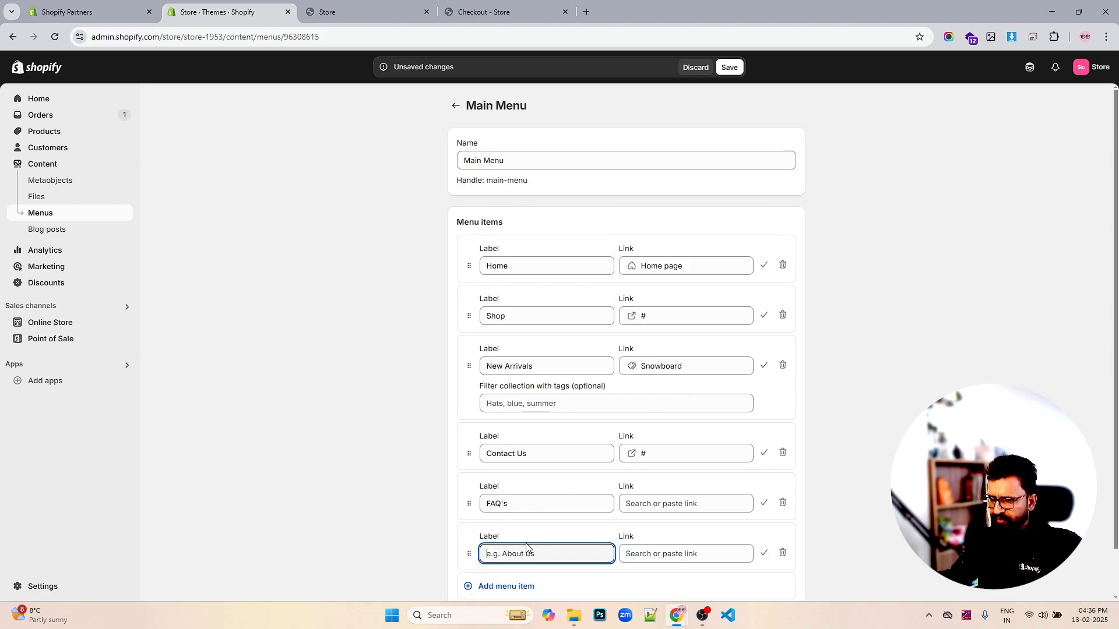
{"action": "type", "text": "About Us"}
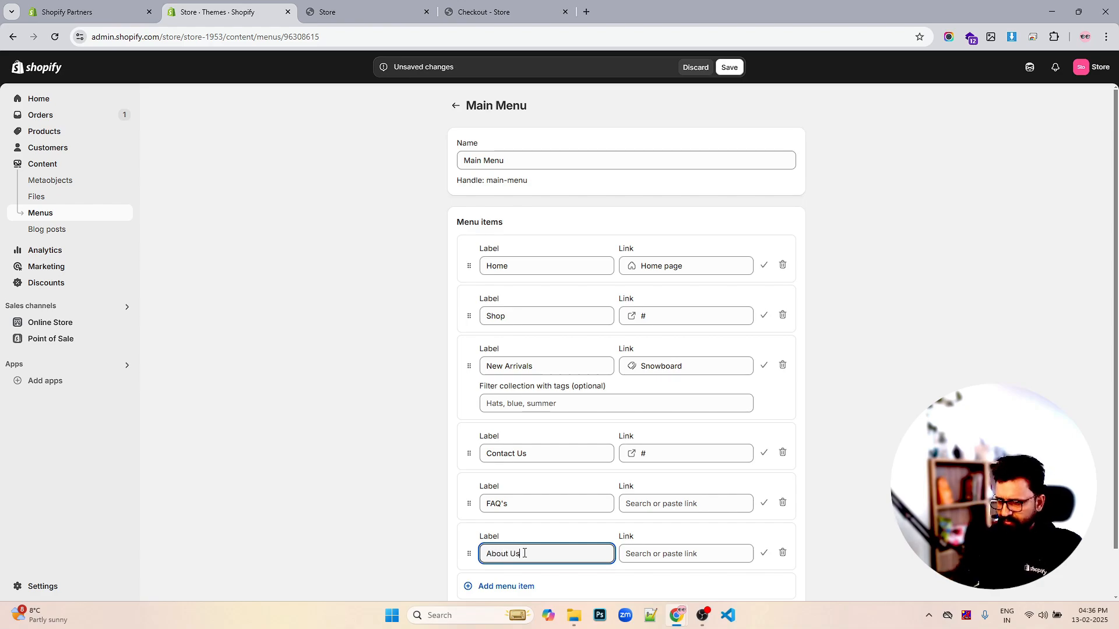
{"action": "left_click", "coordinate": [650, 552]}
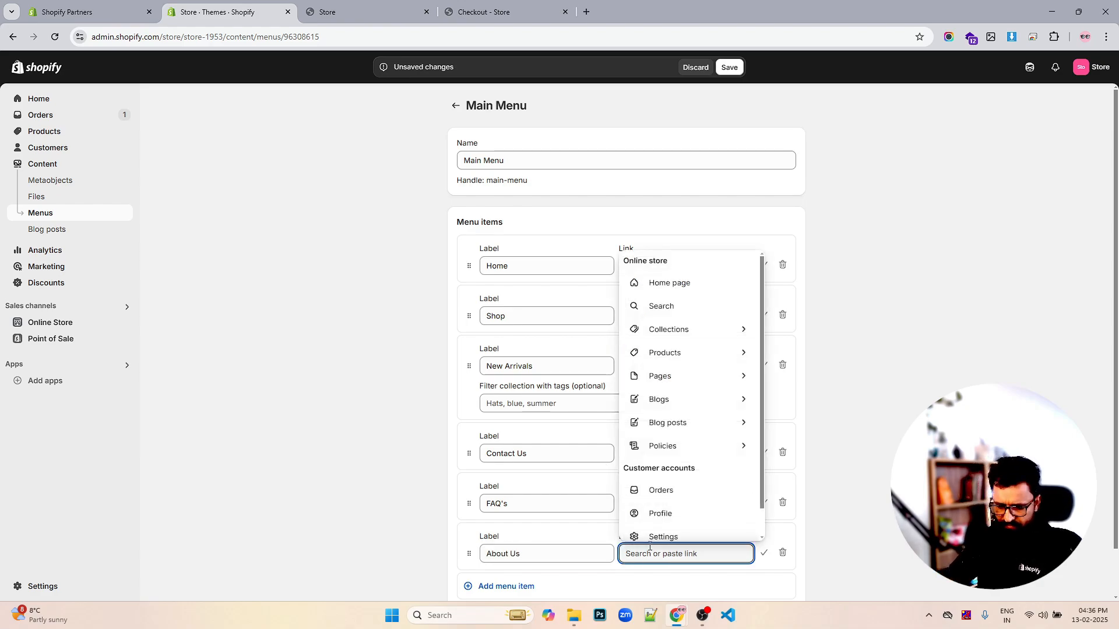
{"action": "type", "text": "#"}
{"action": "key", "text": "Return"}
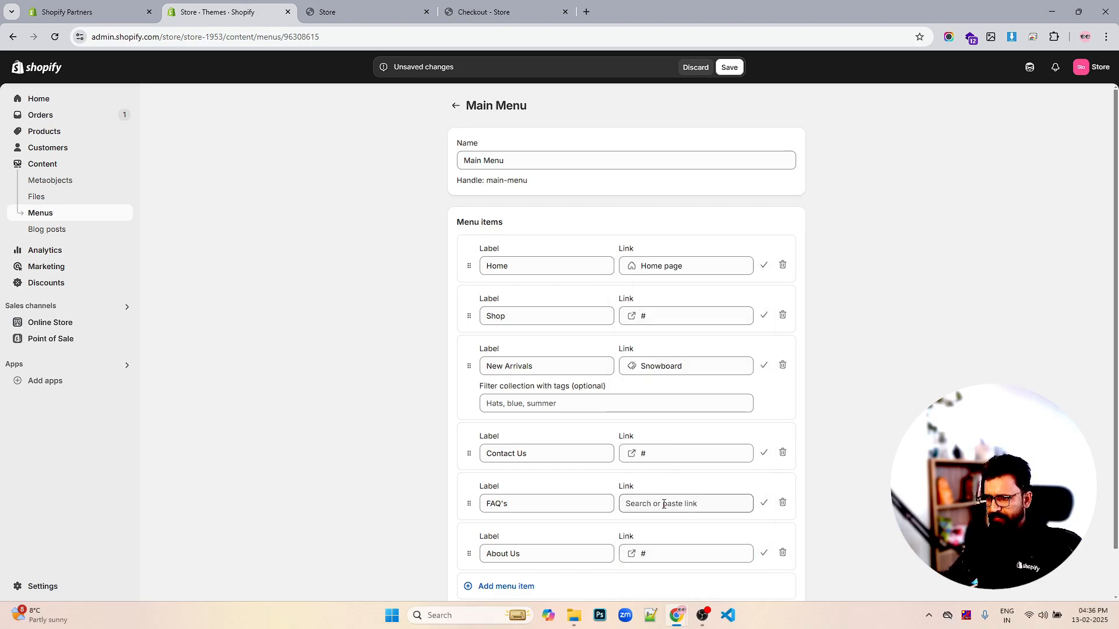
Reorder the menu so About Us sits directly below Home and Contact Us comes last, after FAQ's.
{"action": "scroll", "coordinate": [664, 505], "scroll_direction": "down", "scroll_amount": 1}
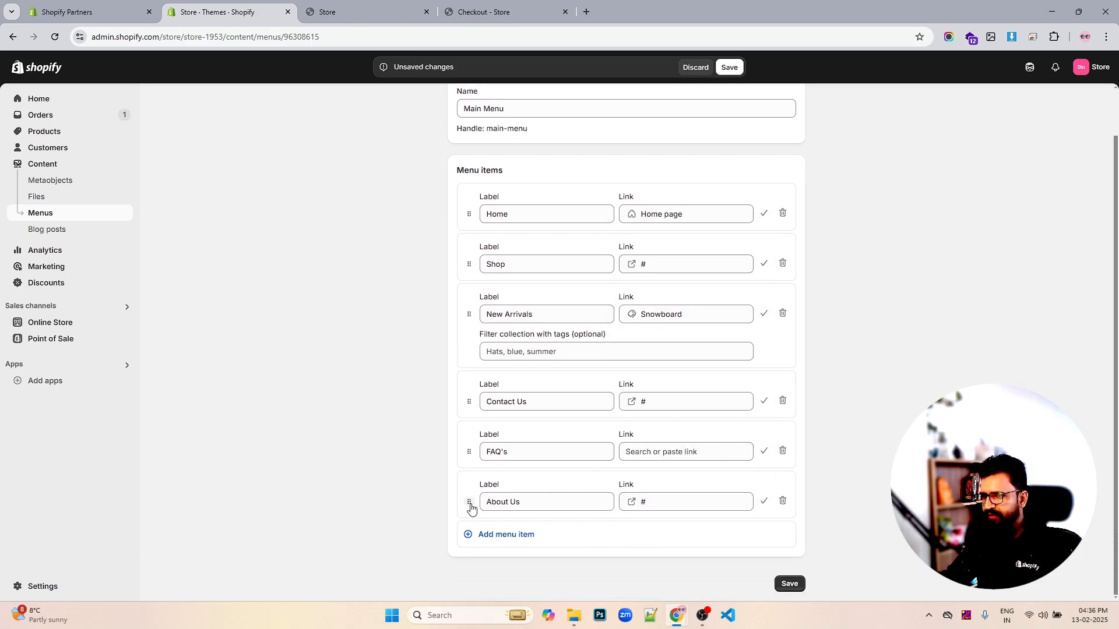
{"action": "left_click_drag", "start_coordinate": [470, 507], "coordinate": [474, 306]}
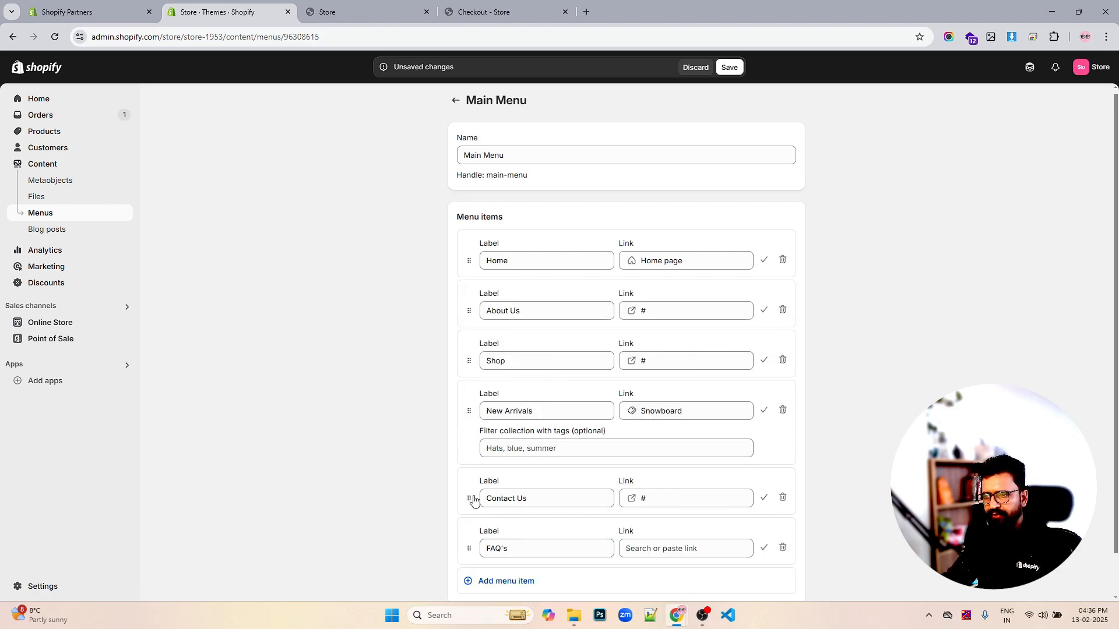
{"action": "mouse_move", "coordinate": [469, 502]}
{"action": "left_mouse_down"}
{"action": "mouse_move", "coordinate": [464, 484]}
{"action": "mouse_move", "coordinate": [469, 523]}
{"action": "left_mouse_up"}
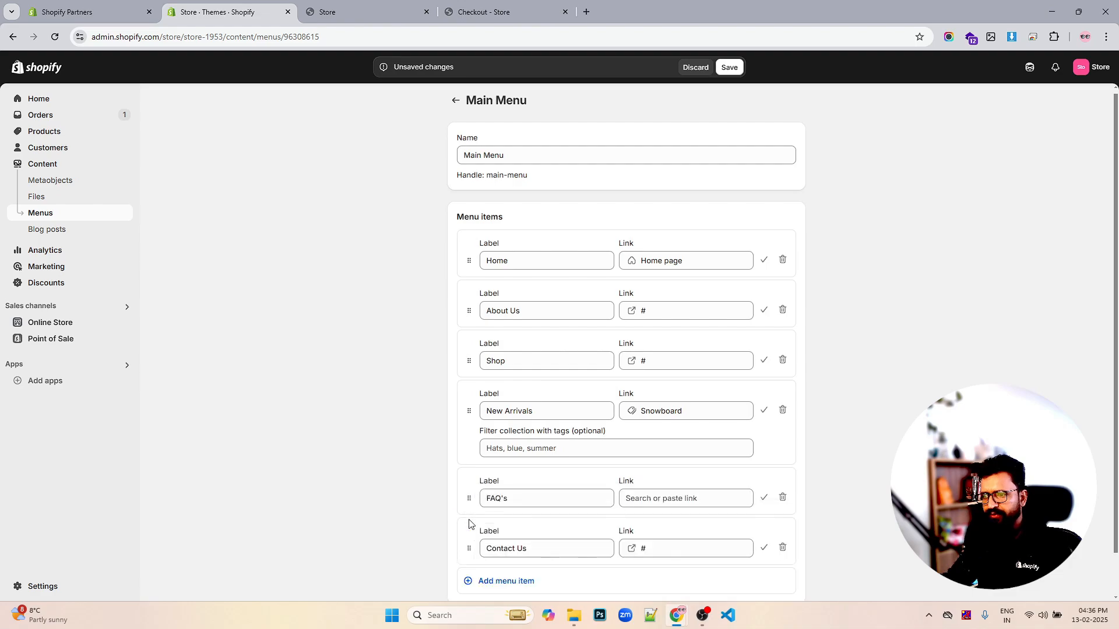
{"action": "scroll", "coordinate": [646, 475], "scroll_direction": "down", "scroll_amount": 1}
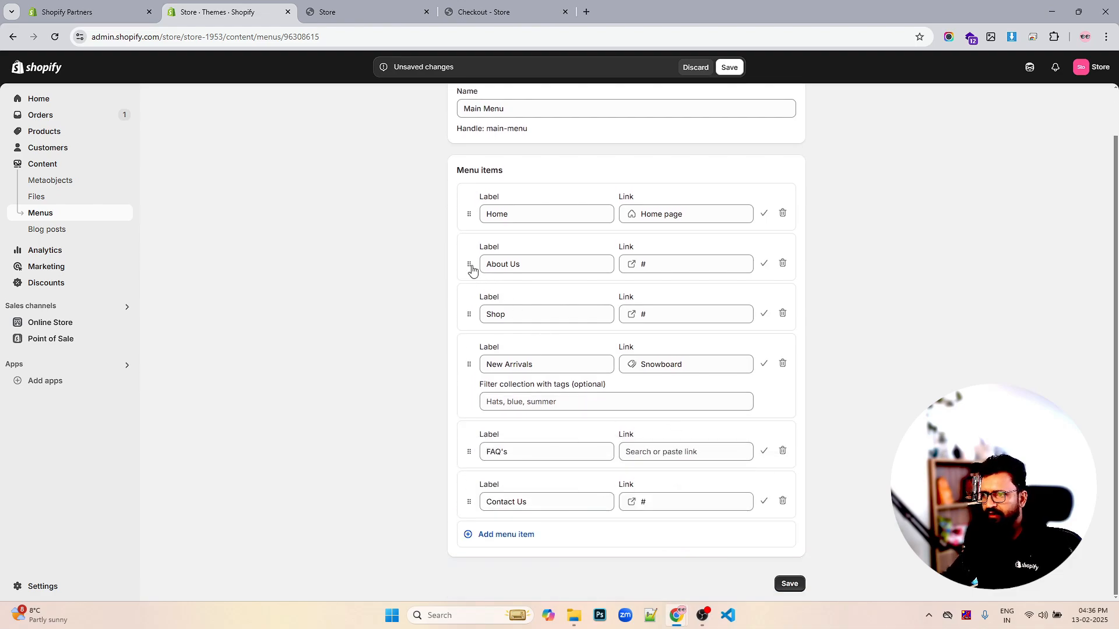
{"action": "left_click_drag", "start_coordinate": [470, 267], "coordinate": [470, 262]}
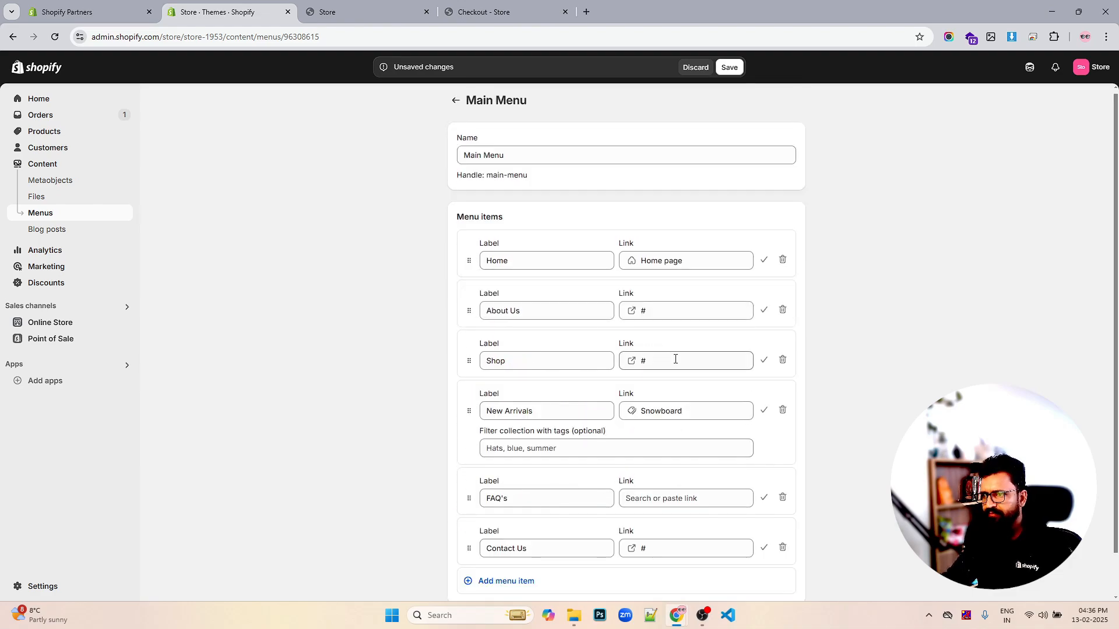
Link the FAQ's item to the placeholder "#" and save the Main Menu.
{"action": "scroll", "coordinate": [675, 358], "scroll_direction": "down", "scroll_amount": 1}
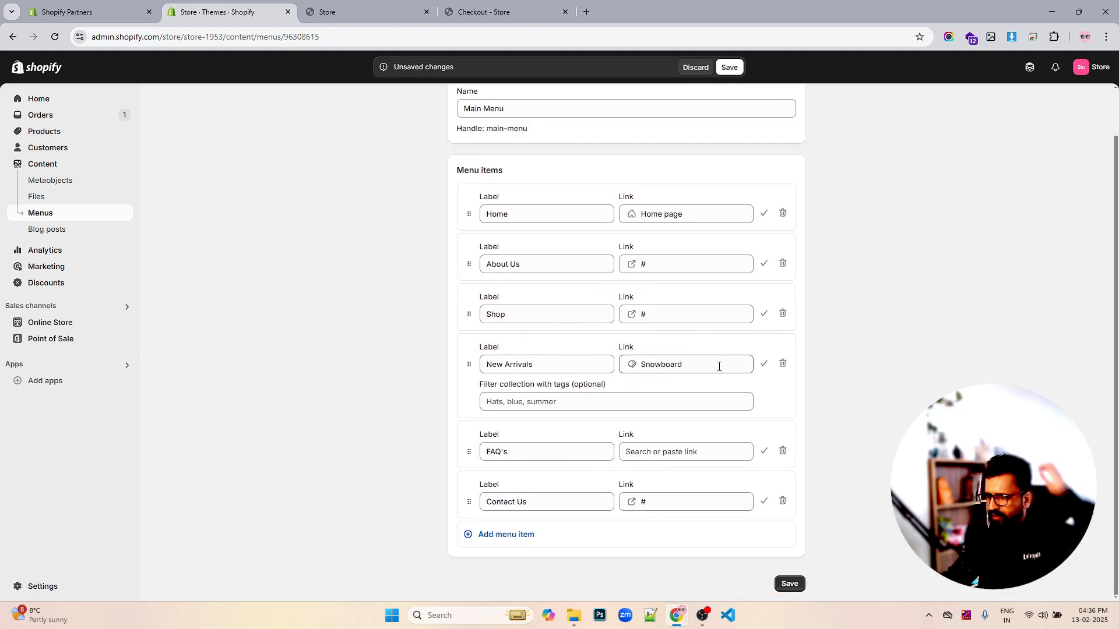
{"action": "left_click", "coordinate": [789, 584]}
{"action": "scroll", "coordinate": [787, 589], "scroll_direction": "down", "scroll_amount": 3}
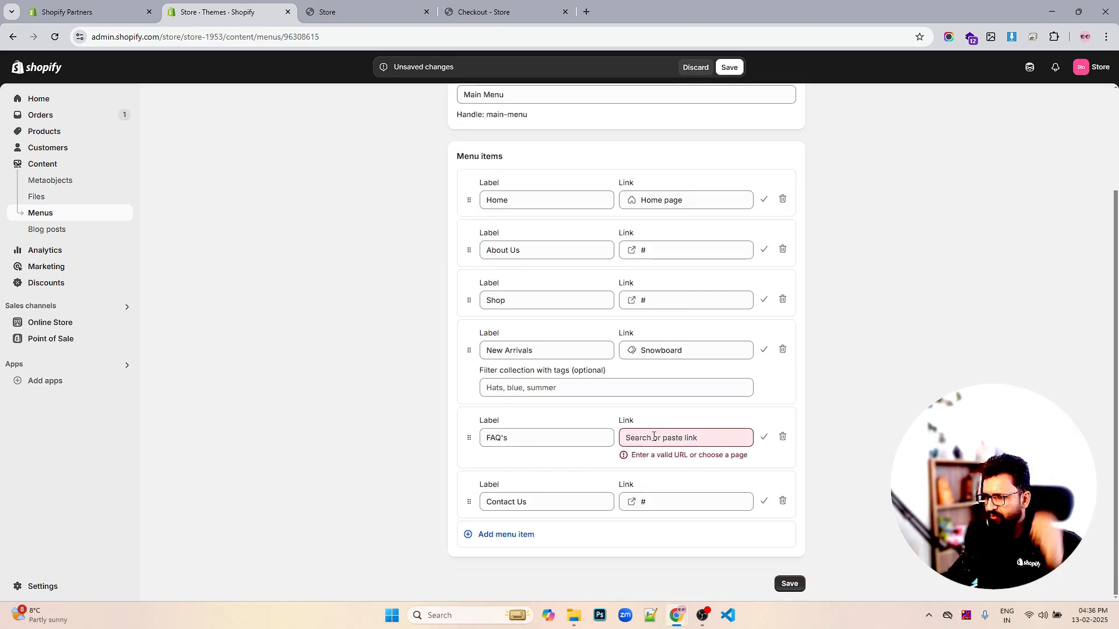
{"action": "left_click", "coordinate": [654, 437]}
{"action": "type", "text": "#"}
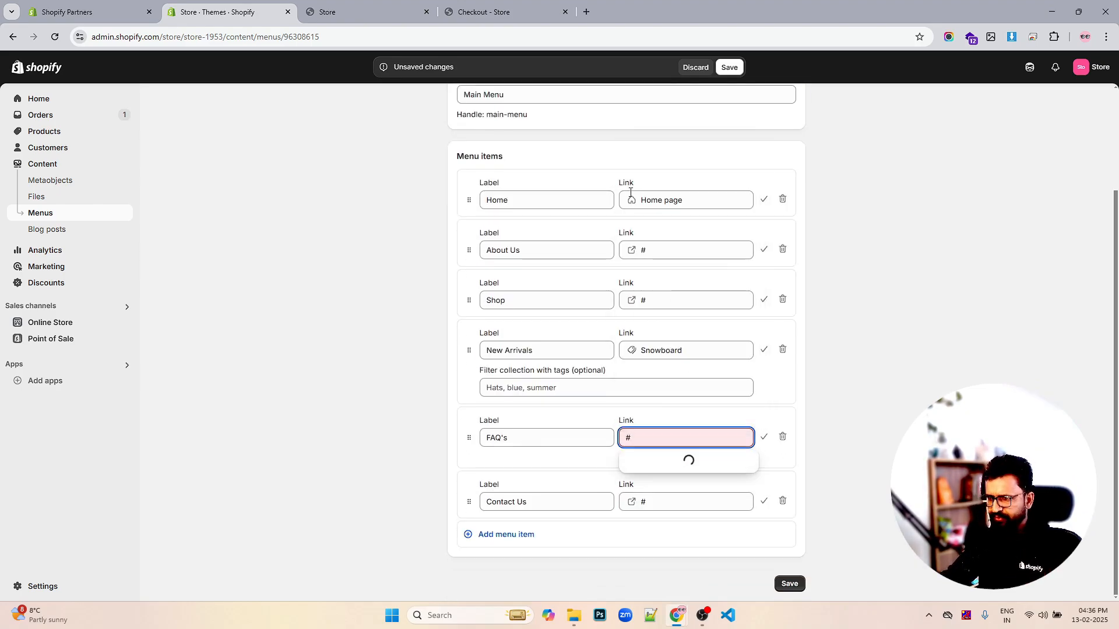
{"action": "left_click", "coordinate": [642, 459]}
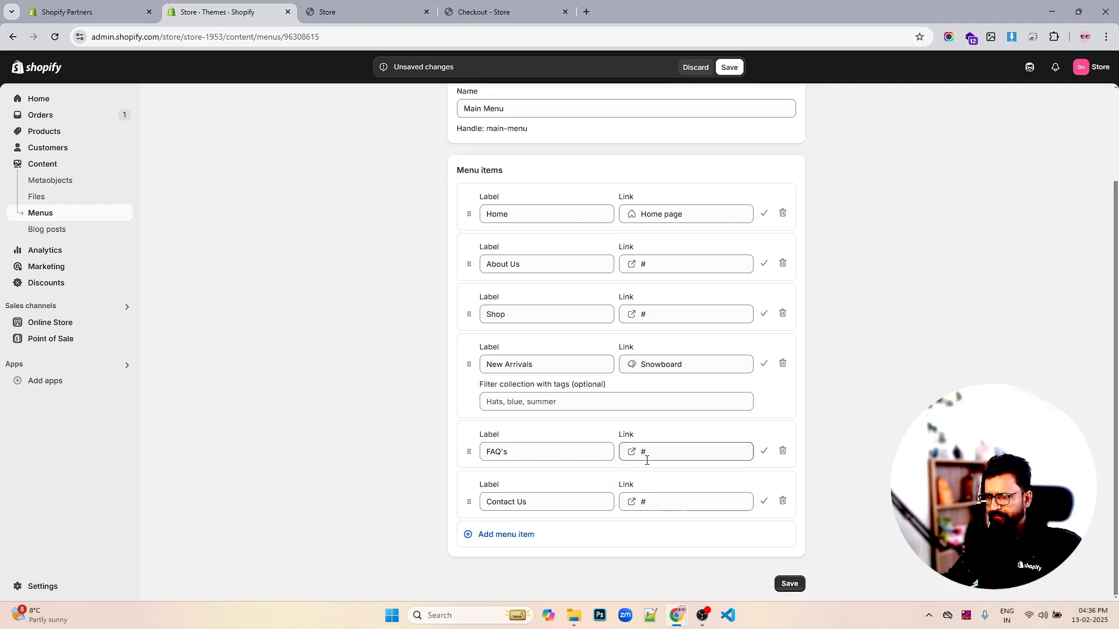
{"action": "left_click", "coordinate": [790, 584]}
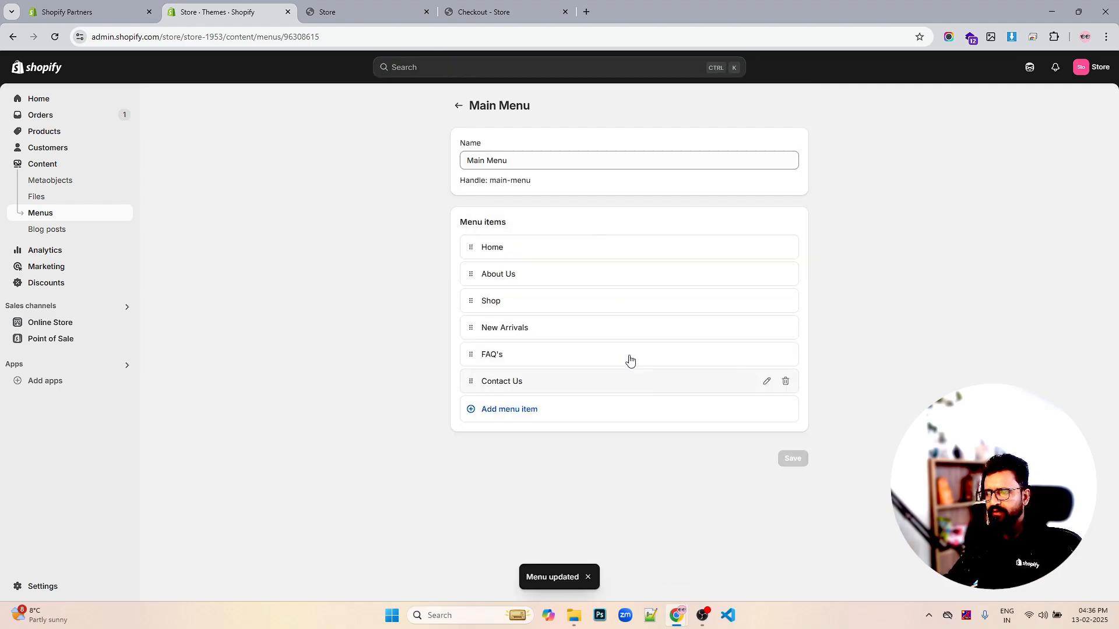
Reload the live storefront to check the header navigation, and return to the store admin.
{"action": "left_click", "coordinate": [347, 11]}
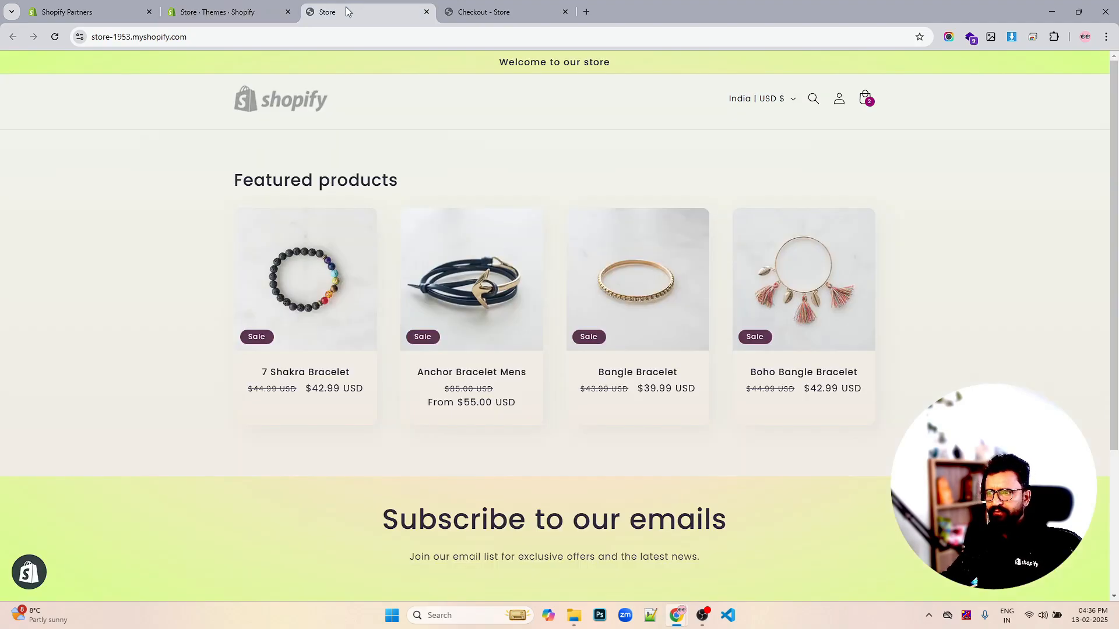
{"action": "left_click", "coordinate": [58, 41]}
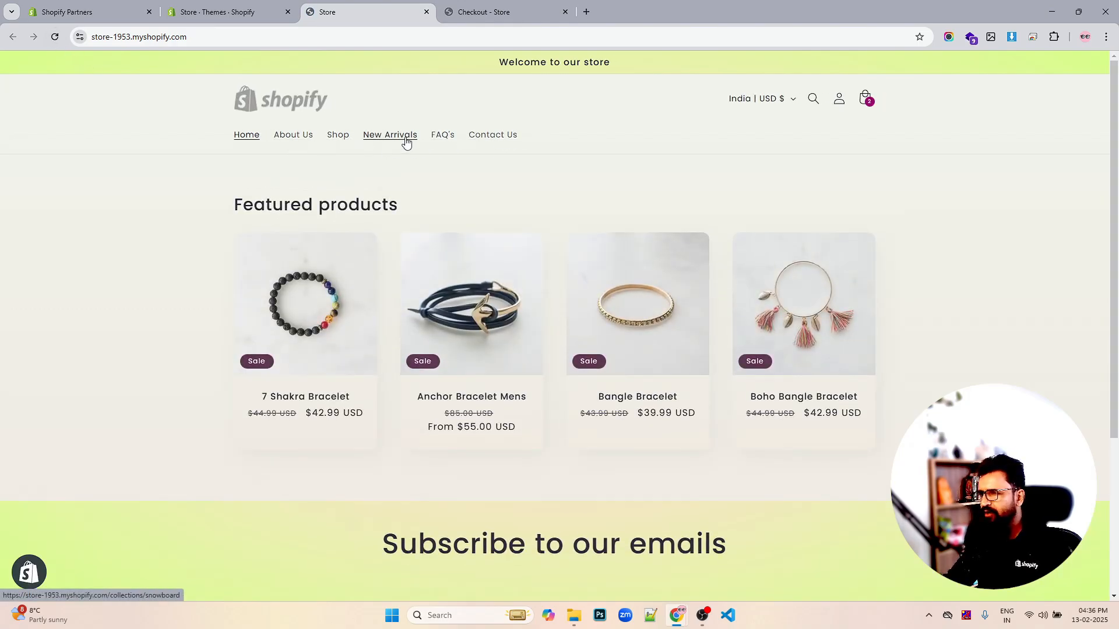
{"action": "left_click", "coordinate": [255, 13]}
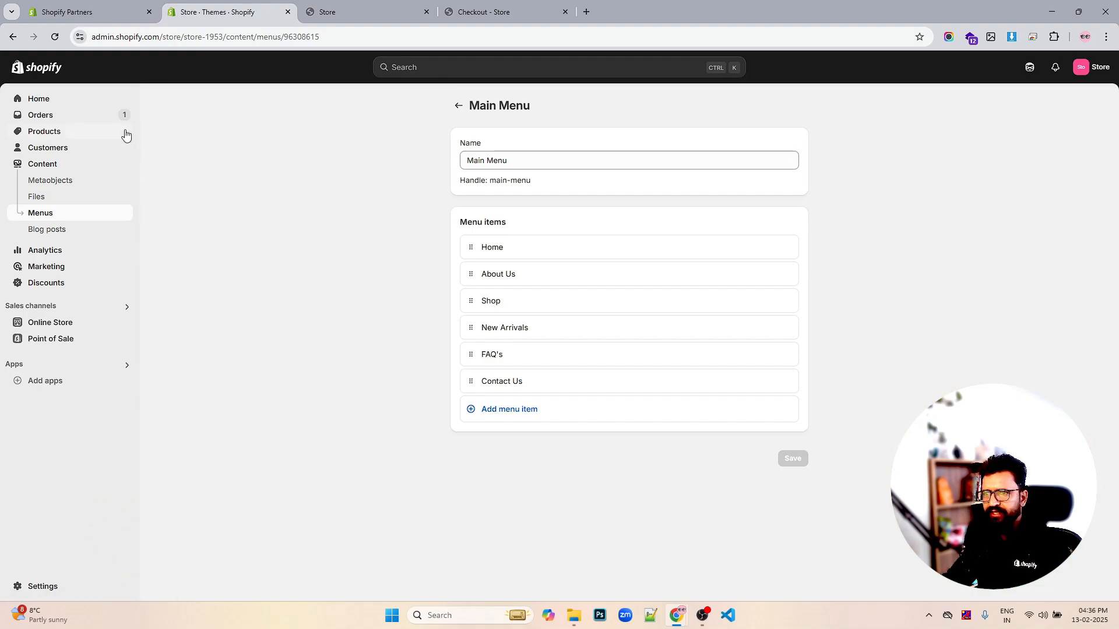
From the online store's themes, open Navigation in a separate tab and start customizing the Sense theme.
{"action": "left_click", "coordinate": [55, 325]}
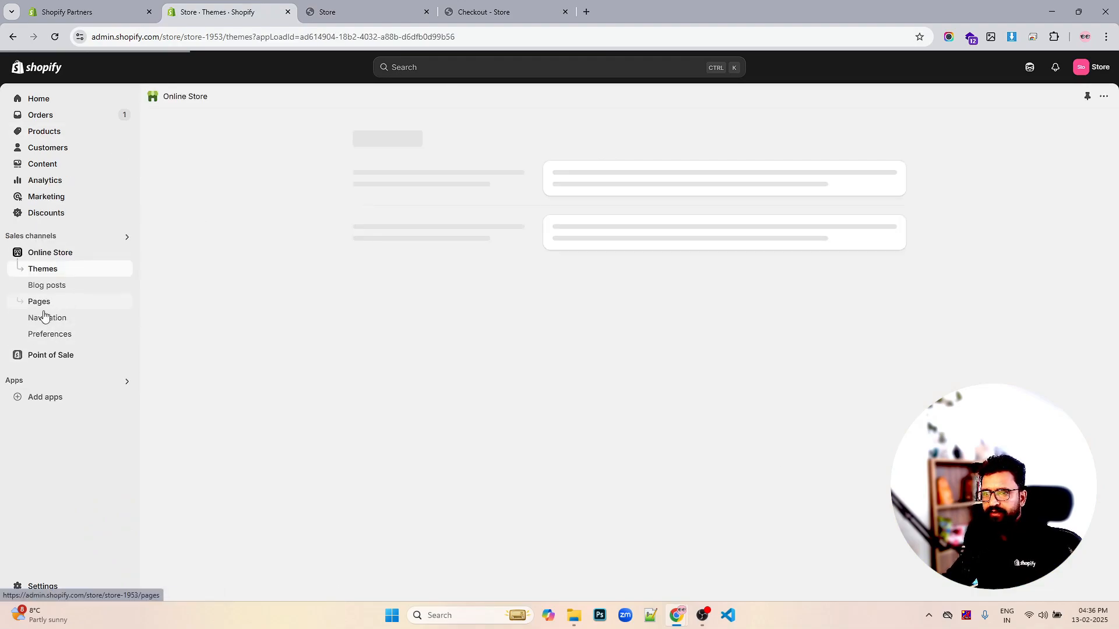
{"action": "right_click", "coordinate": [41, 318]}
{"action": "left_click", "coordinate": [102, 330]}
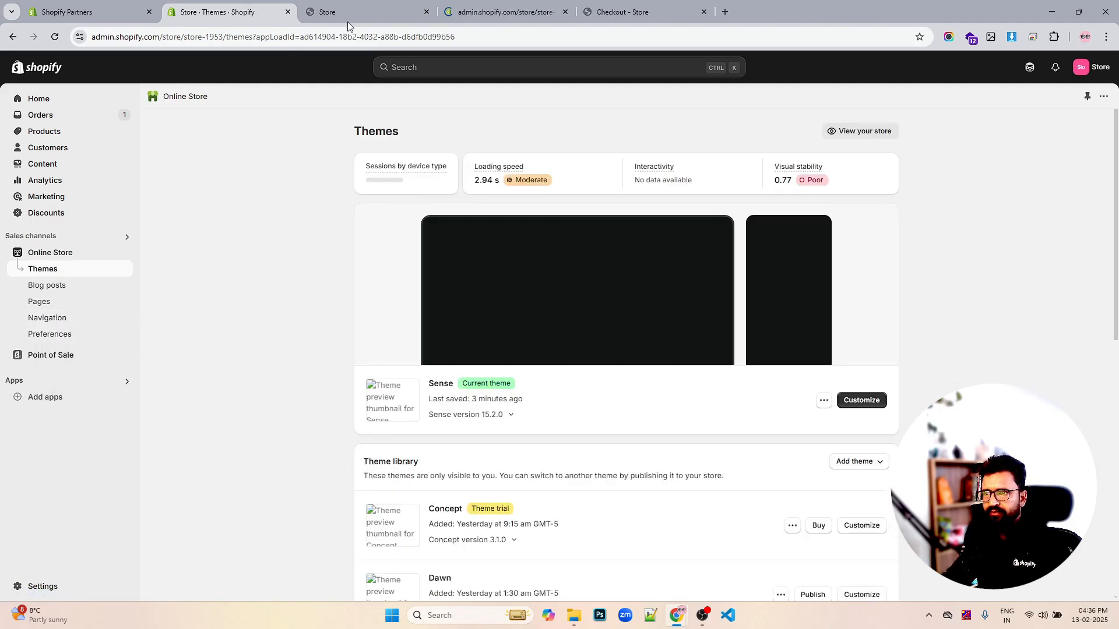
{"action": "left_click", "coordinate": [861, 401]}
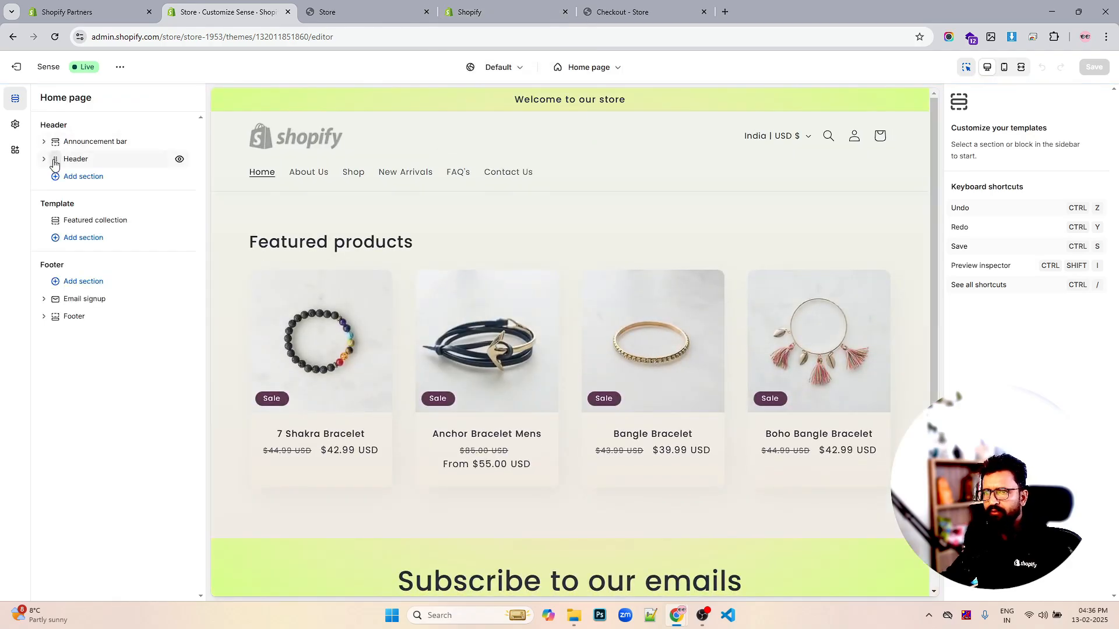
Set the header section's desktop logo position to Middle left.
{"action": "left_click", "coordinate": [840, 152]}
{"action": "left_click", "coordinate": [1034, 122]}
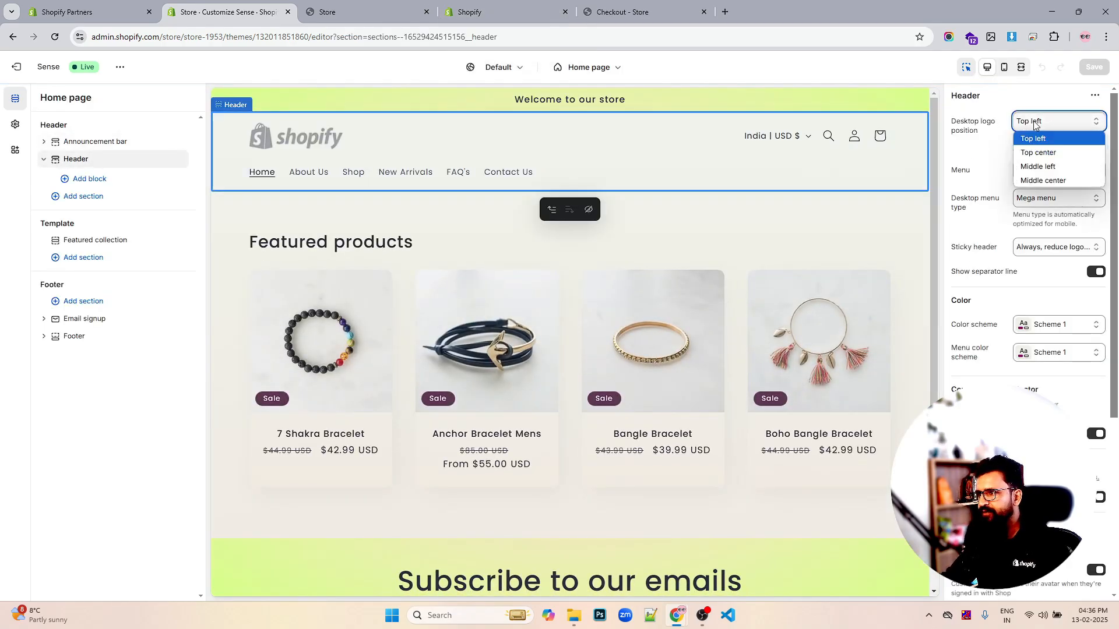
{"action": "left_click", "coordinate": [1035, 167]}
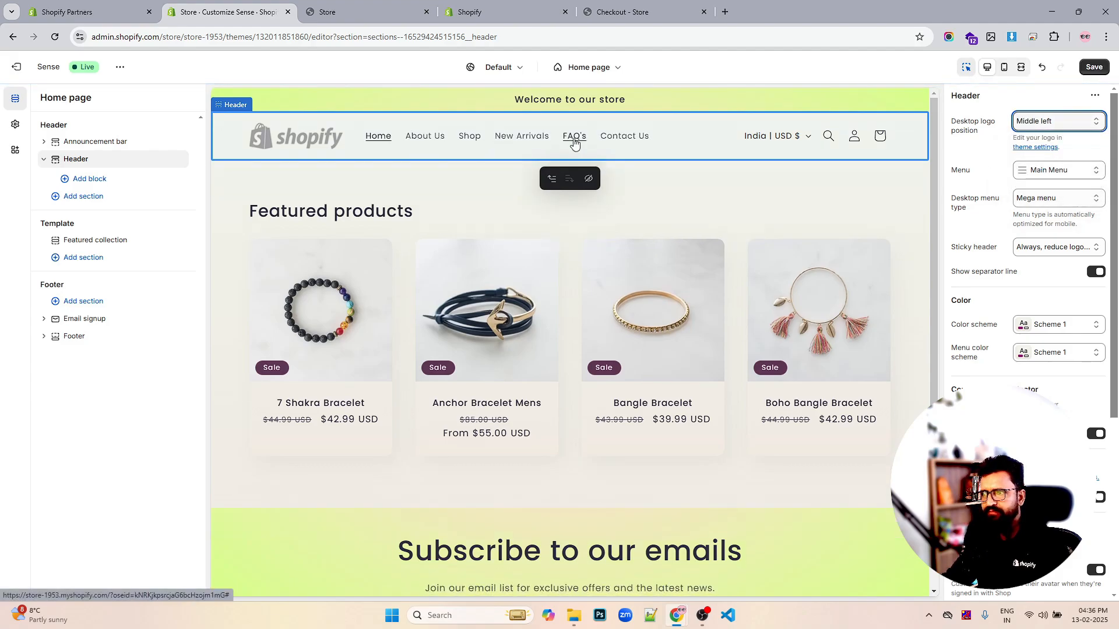
Try the Middle center desktop logo position for the header.
{"action": "left_click", "coordinate": [1079, 201]}
{"action": "left_click", "coordinate": [1063, 174]}
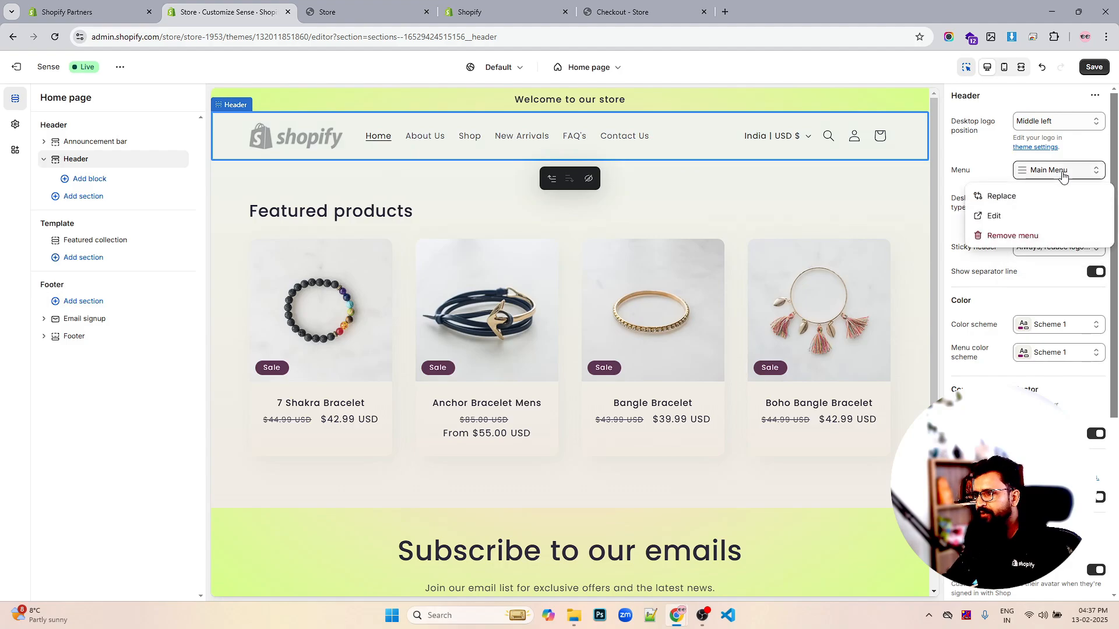
{"action": "left_click", "coordinate": [1062, 172]}
{"action": "left_click", "coordinate": [1057, 123]}
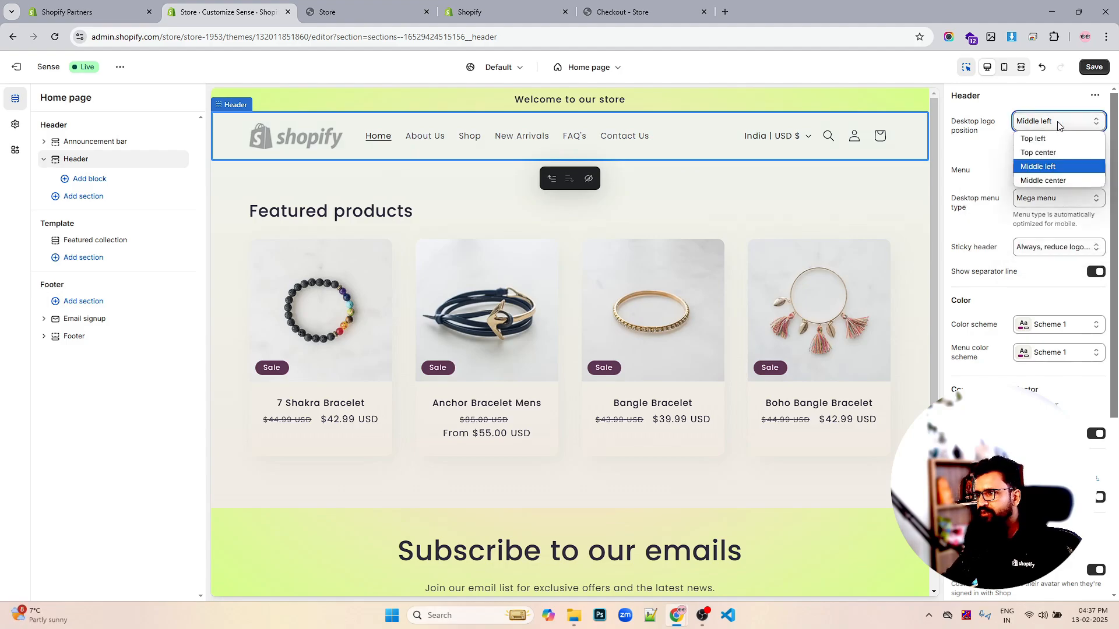
{"action": "left_click", "coordinate": [1043, 180]}
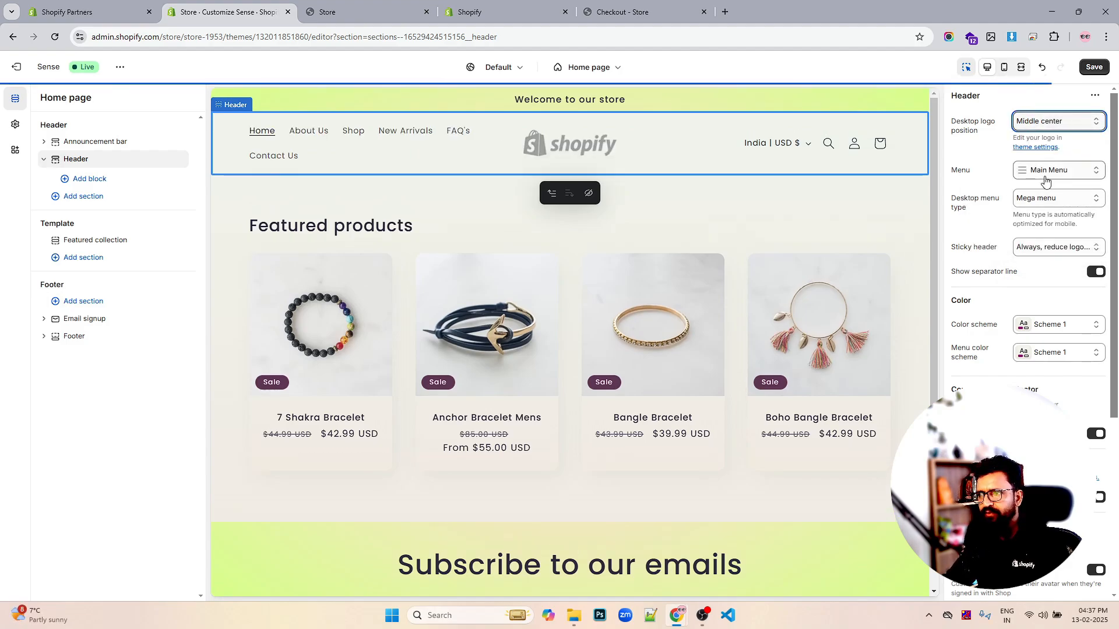
Switch the header's desktop logo position back to Middle left and save the theme.
{"action": "left_click", "coordinate": [1048, 120]}
{"action": "left_click", "coordinate": [1045, 167]}
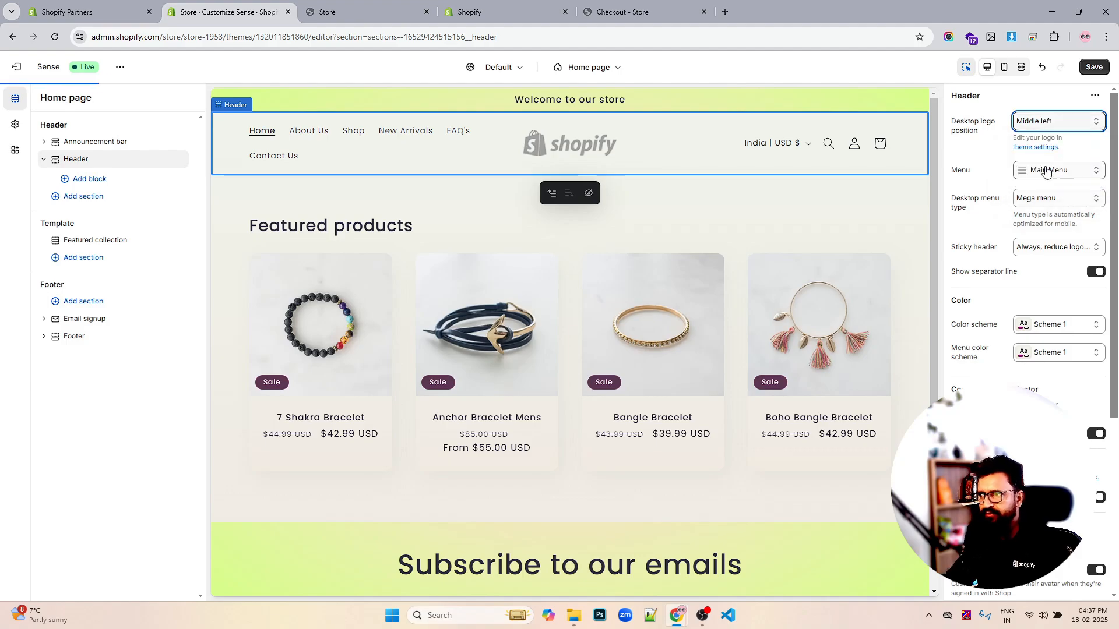
{"action": "left_click", "coordinate": [1094, 67]}
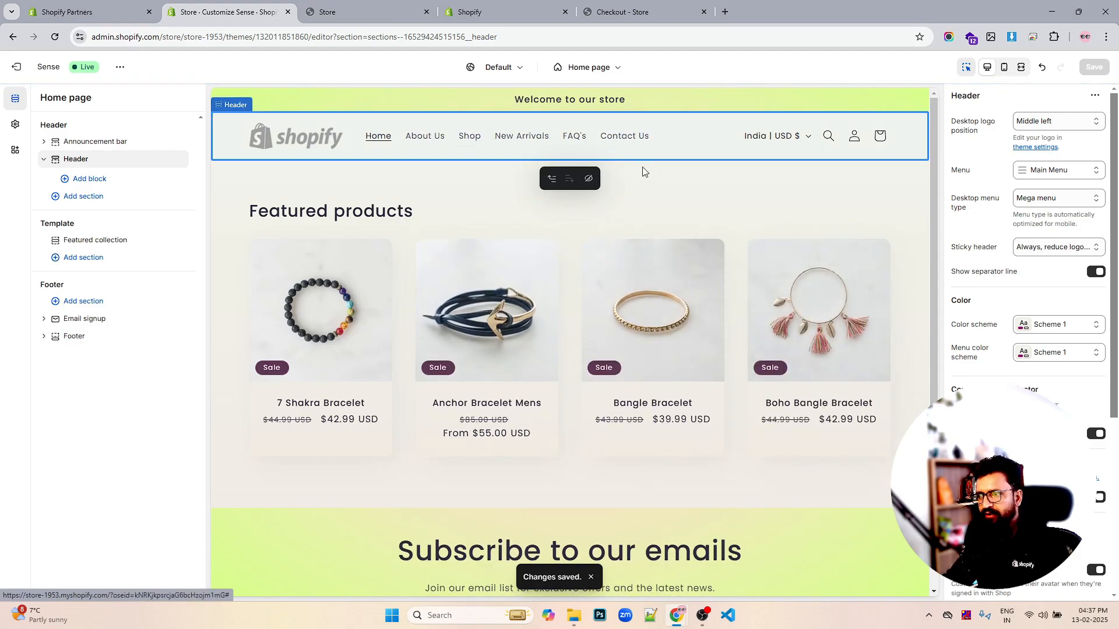
{"action": "scroll", "coordinate": [681, 286], "scroll_direction": "down", "scroll_amount": 2}
{"action": "scroll", "coordinate": [680, 285], "scroll_direction": "up", "scroll_amount": 2}
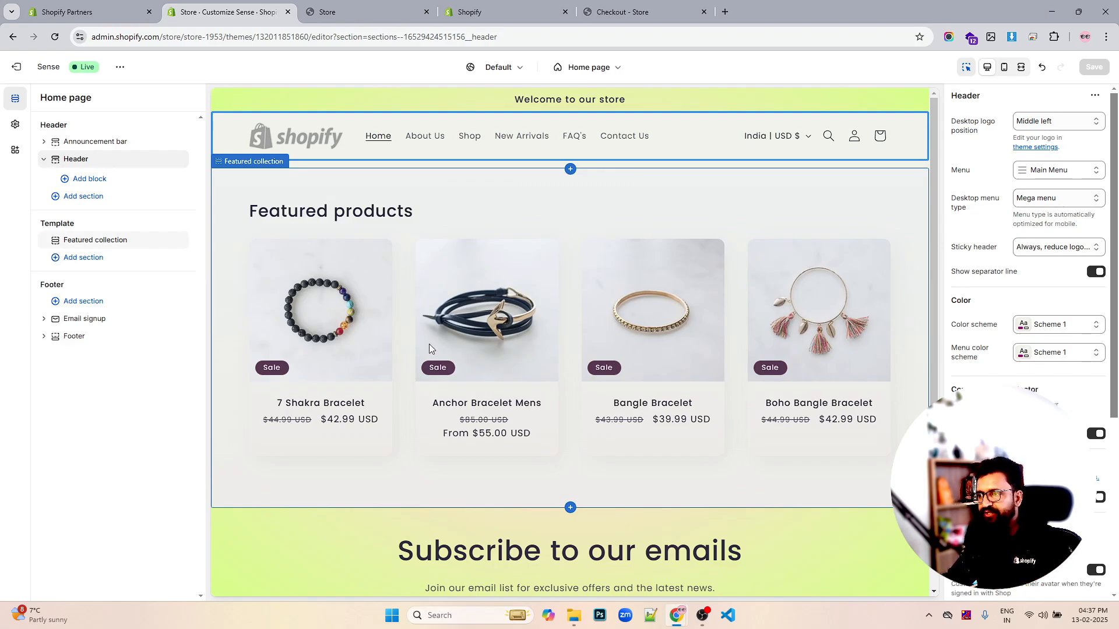
{"action": "scroll", "coordinate": [455, 301], "scroll_direction": "down", "scroll_amount": 4}
{"action": "scroll", "coordinate": [454, 300], "scroll_direction": "up", "scroll_amount": 4}
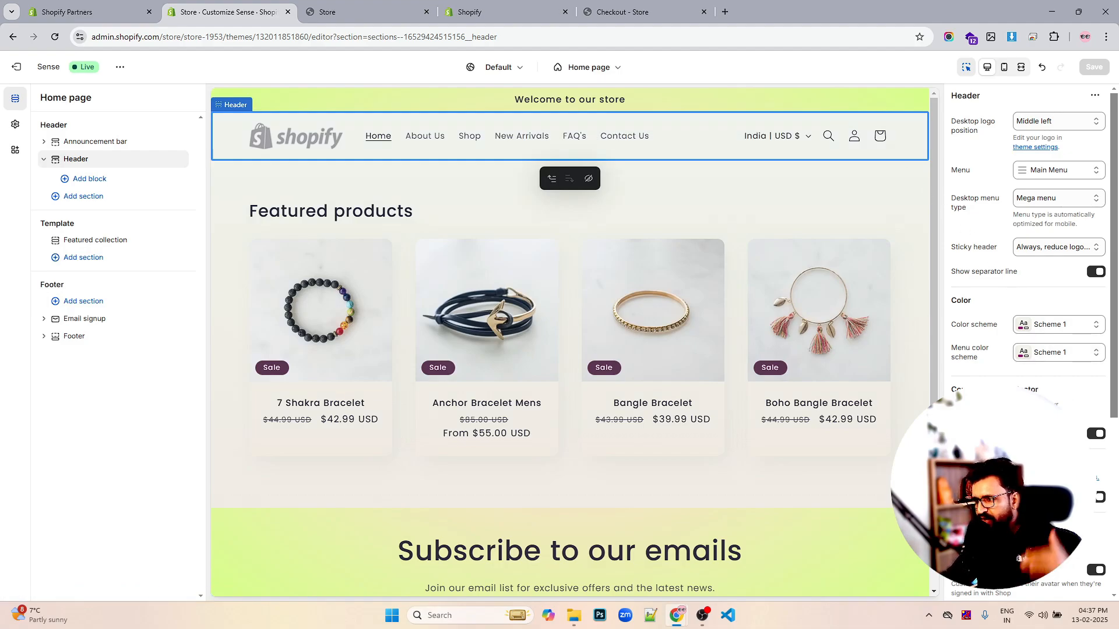
Go through the header's mobile layout, spacing and social media settings, and save the theme.
{"action": "scroll", "coordinate": [1028, 338], "scroll_direction": "down", "scroll_amount": 5}
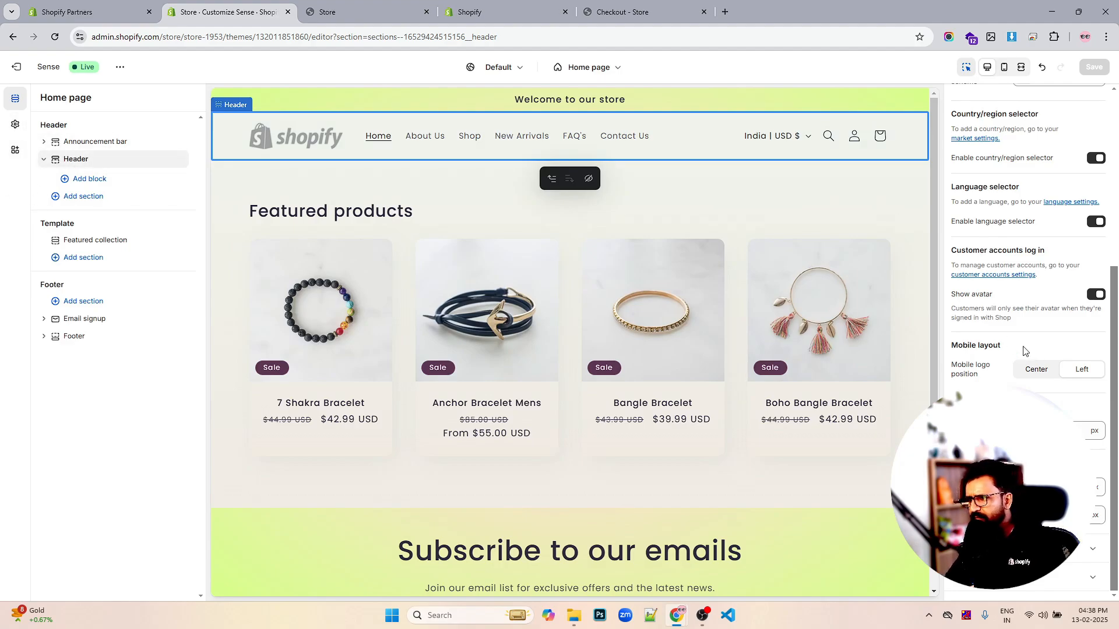
{"action": "scroll", "coordinate": [1043, 370], "scroll_direction": "down", "scroll_amount": 3}
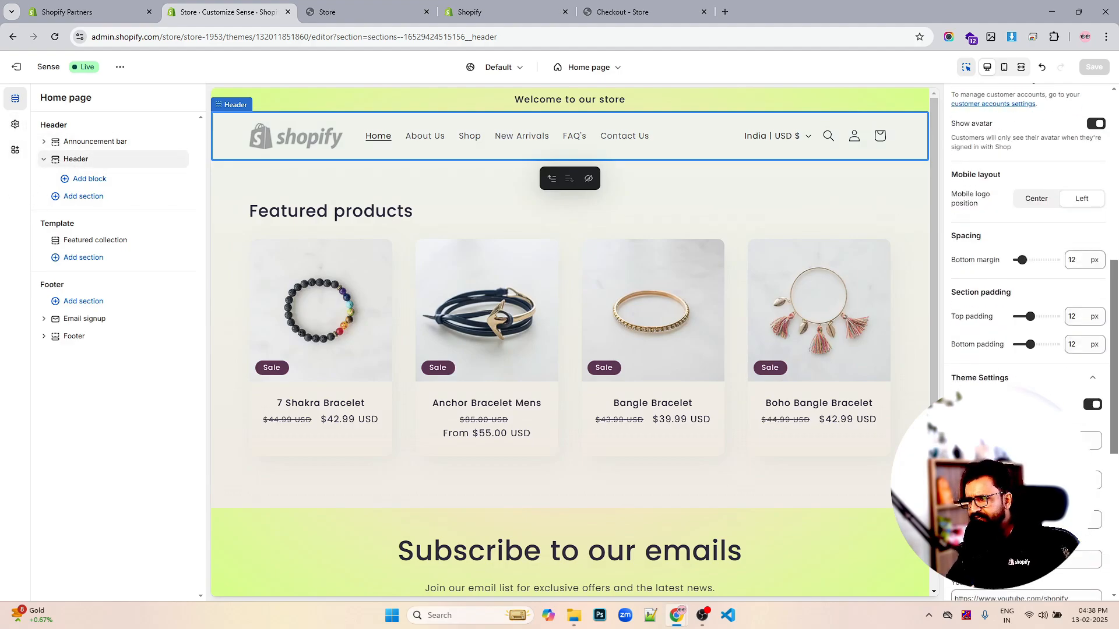
{"action": "scroll", "coordinate": [1051, 394], "scroll_direction": "down", "scroll_amount": 4}
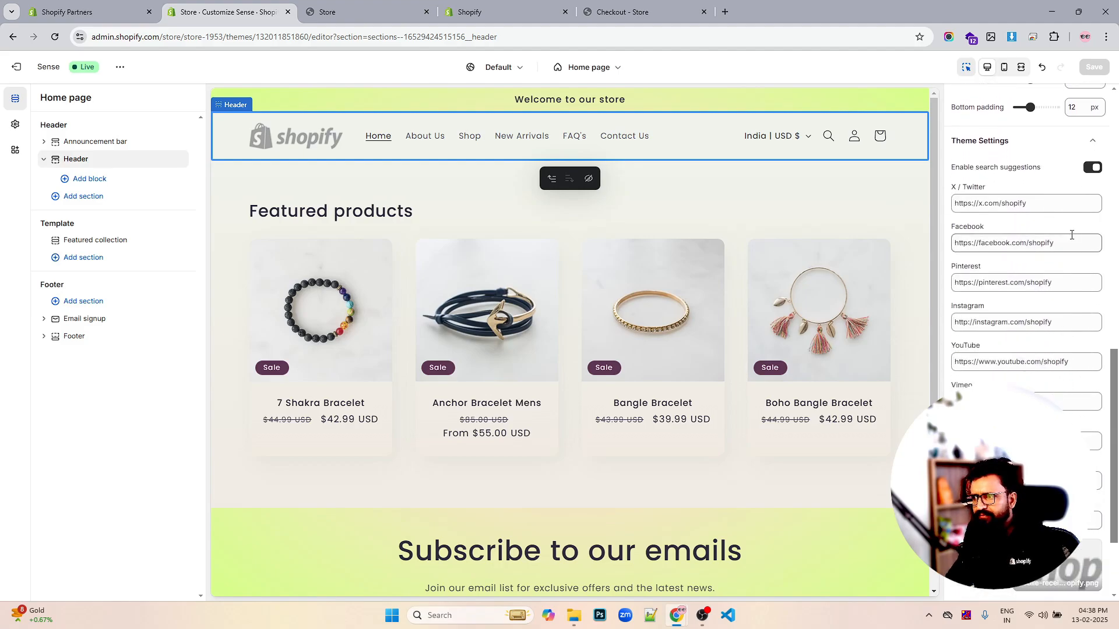
{"action": "scroll", "coordinate": [1052, 280], "scroll_direction": "down", "scroll_amount": 2}
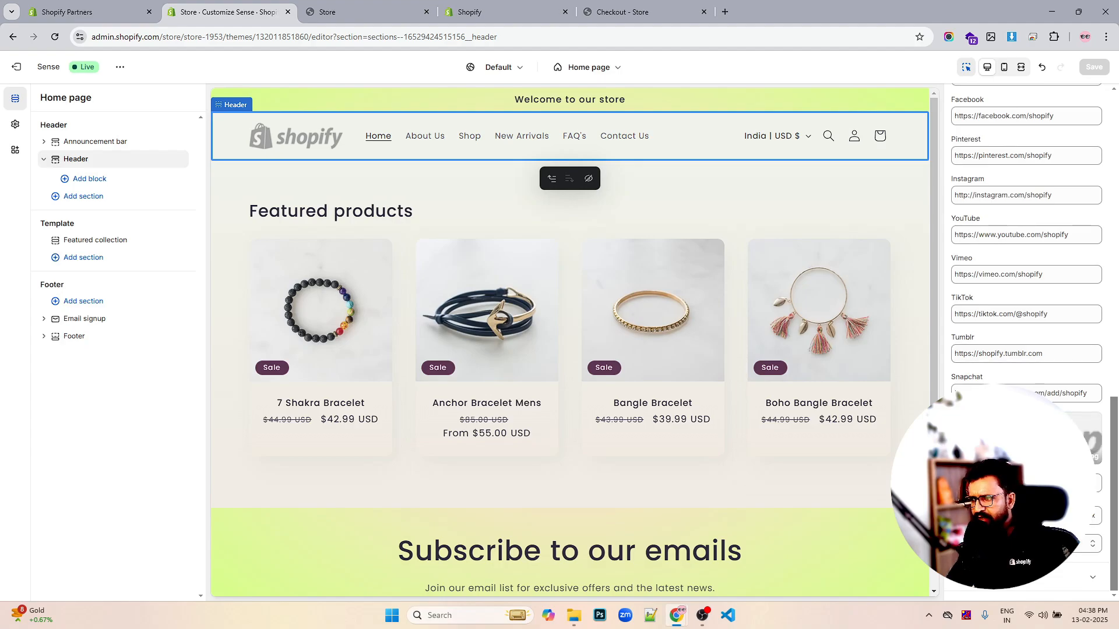
{"action": "key", "text": "ctrl+s"}
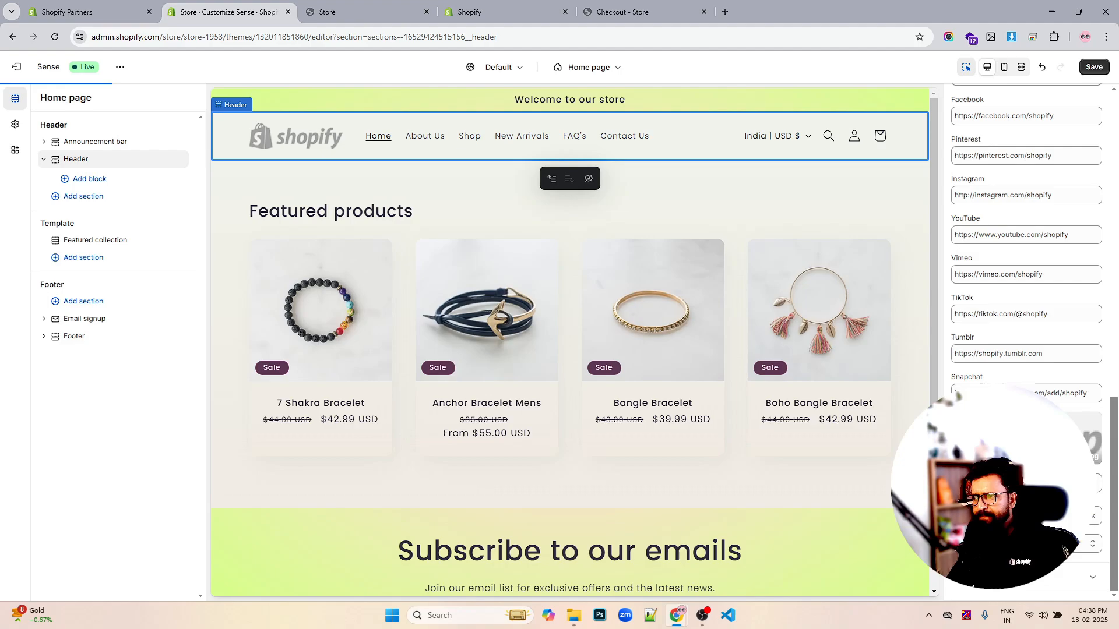
{"action": "left_click", "coordinate": [1092, 69]}
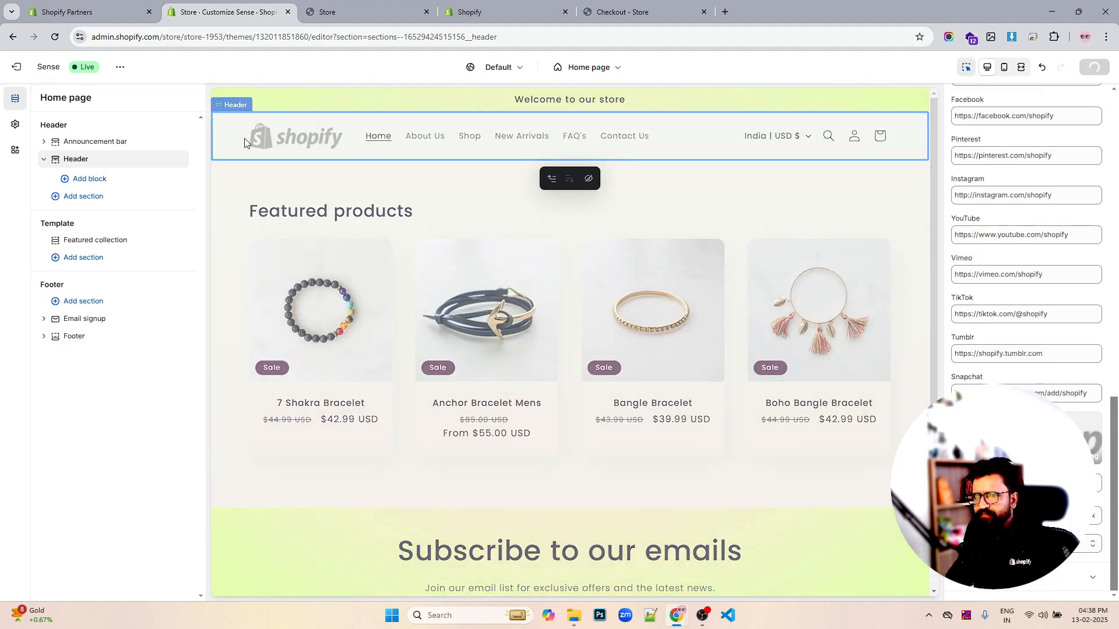
In the theme-wide typography settings, set the headings' font size scale to 110%.
{"action": "left_click", "coordinate": [15, 127]}
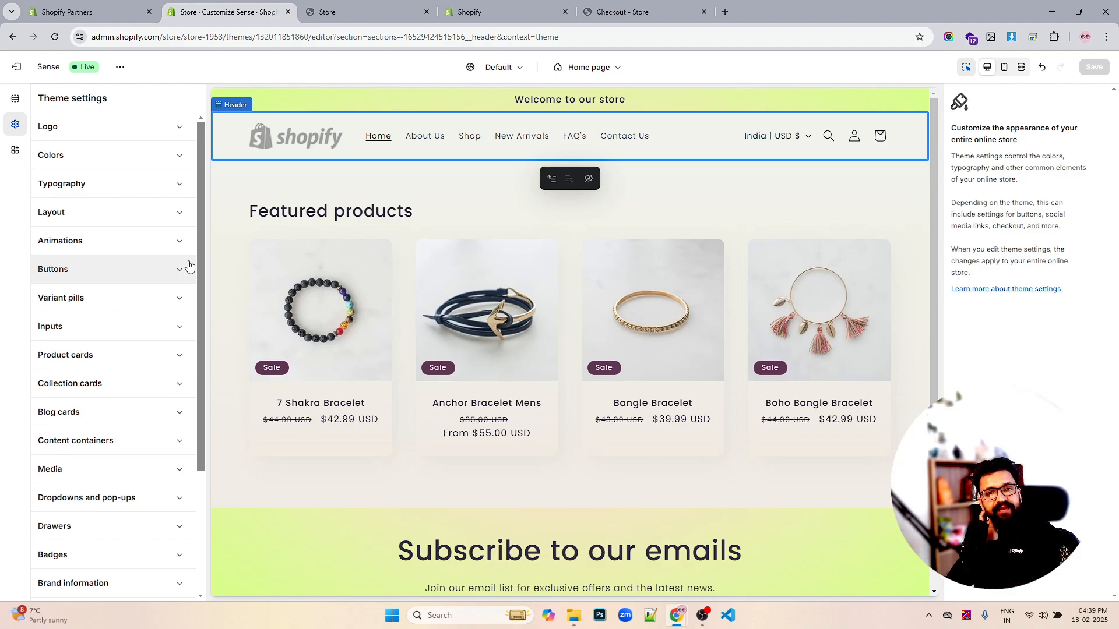
{"action": "scroll", "coordinate": [189, 266], "scroll_direction": "down", "scroll_amount": 2}
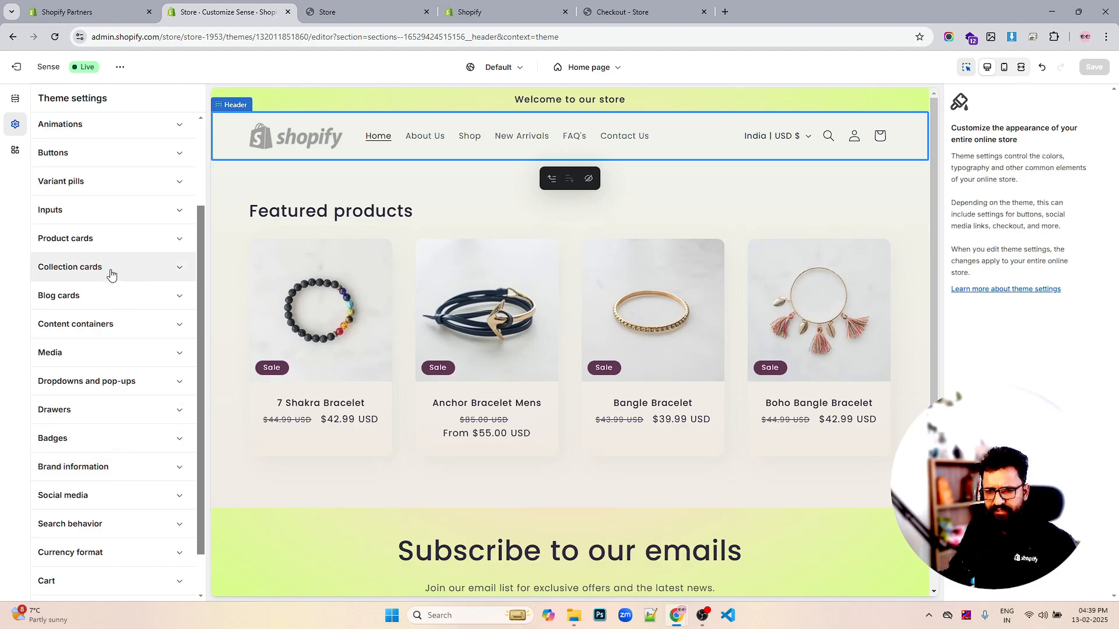
{"action": "scroll", "coordinate": [104, 270], "scroll_direction": "up", "scroll_amount": 2}
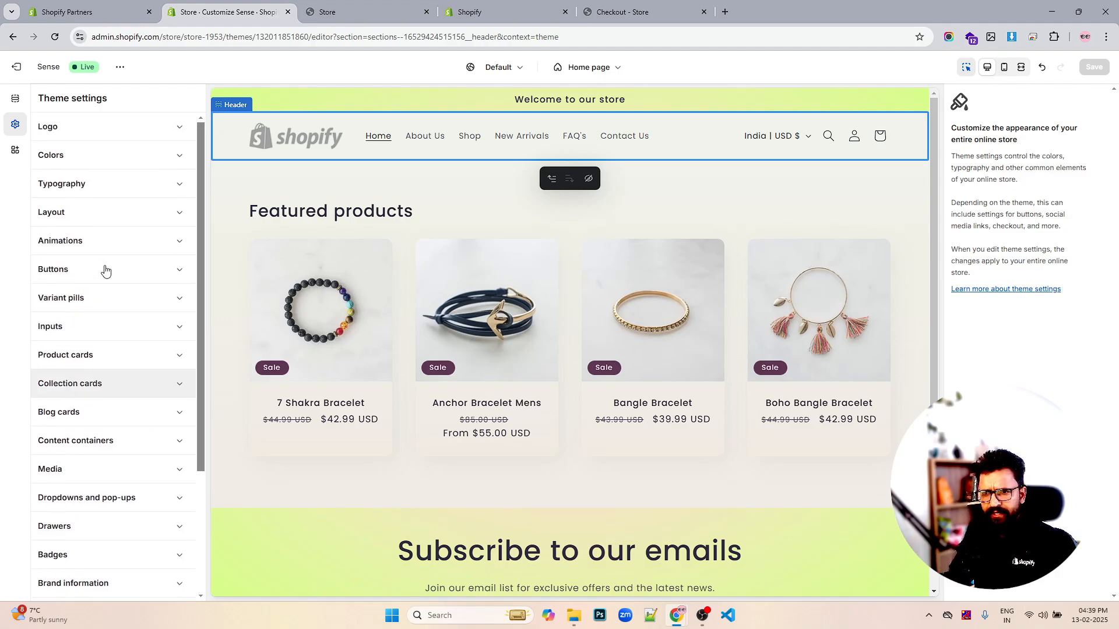
{"action": "left_click", "coordinate": [78, 185]}
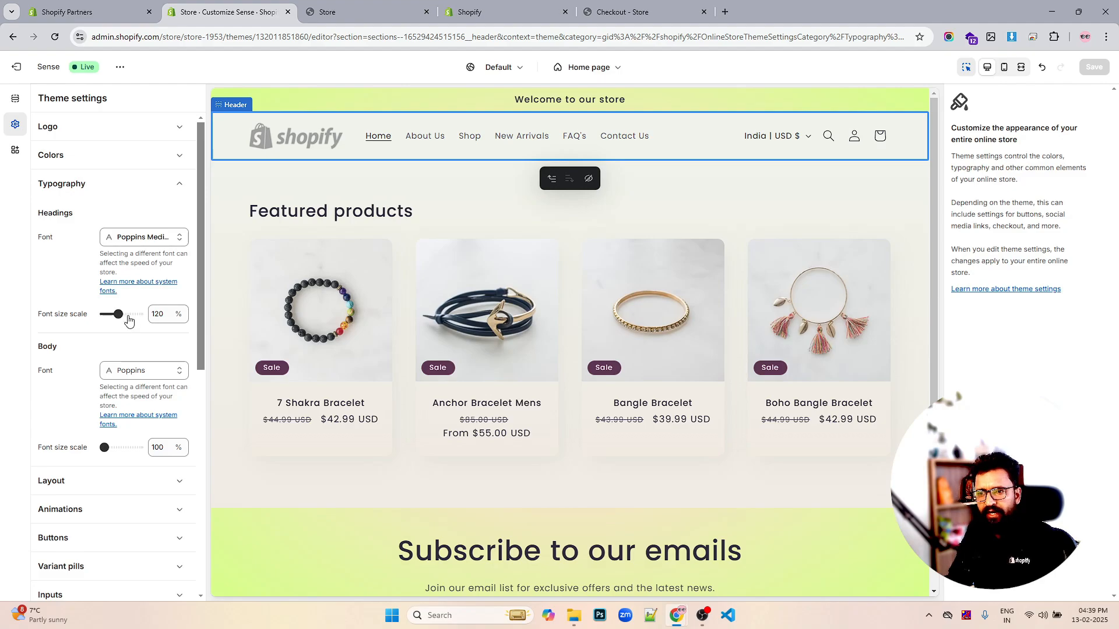
{"action": "left_click", "coordinate": [158, 315]}
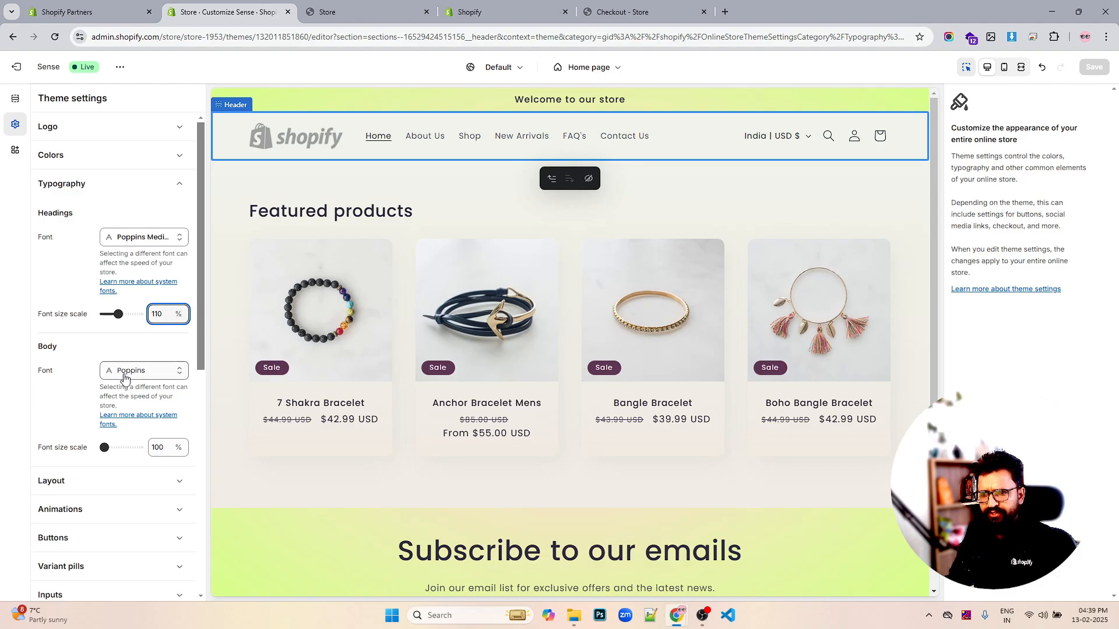
{"action": "left_click_drag", "start_coordinate": [165, 446], "coordinate": [161, 446]}
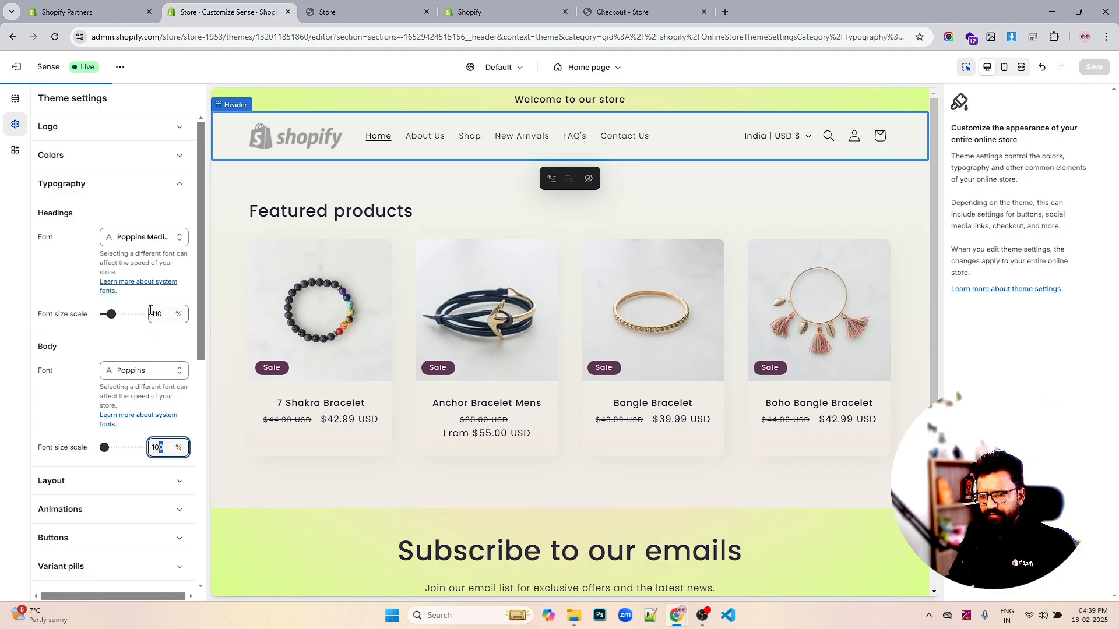
{"action": "scroll", "coordinate": [150, 314], "scroll_direction": "down", "scroll_amount": 1}
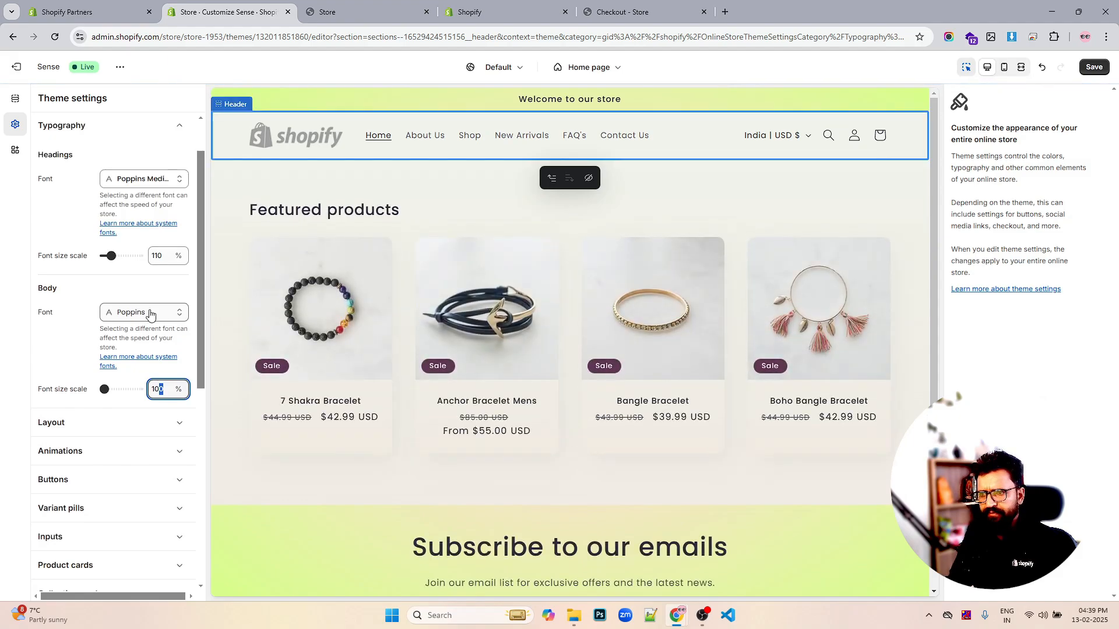
{"action": "scroll", "coordinate": [145, 323], "scroll_direction": "down", "scroll_amount": 2}
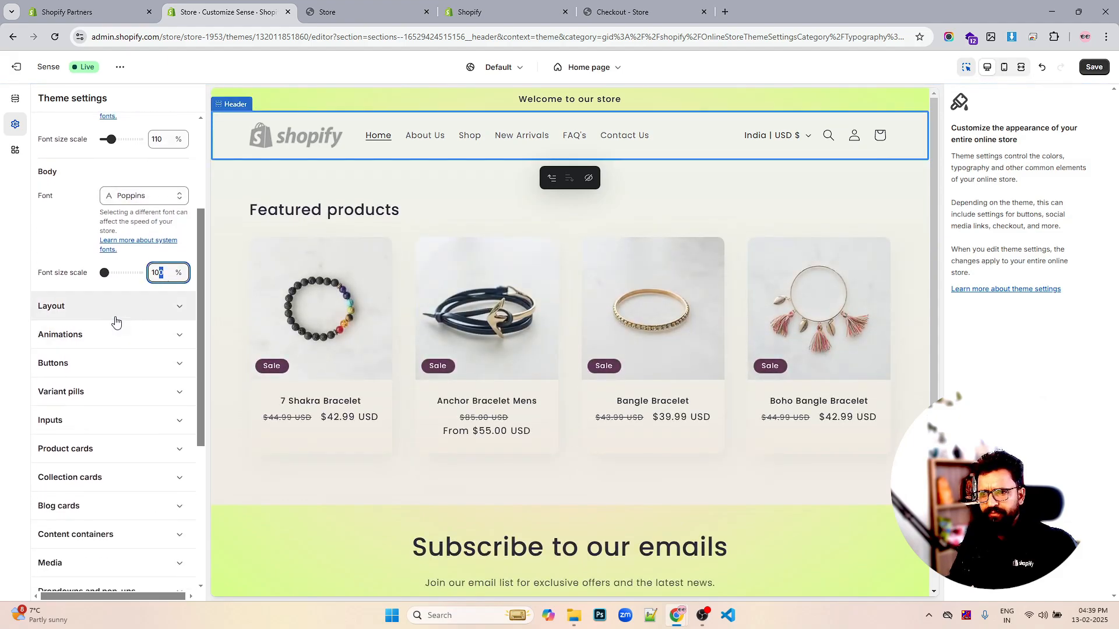
{"action": "scroll", "coordinate": [116, 319], "scroll_direction": "up", "scroll_amount": 3}
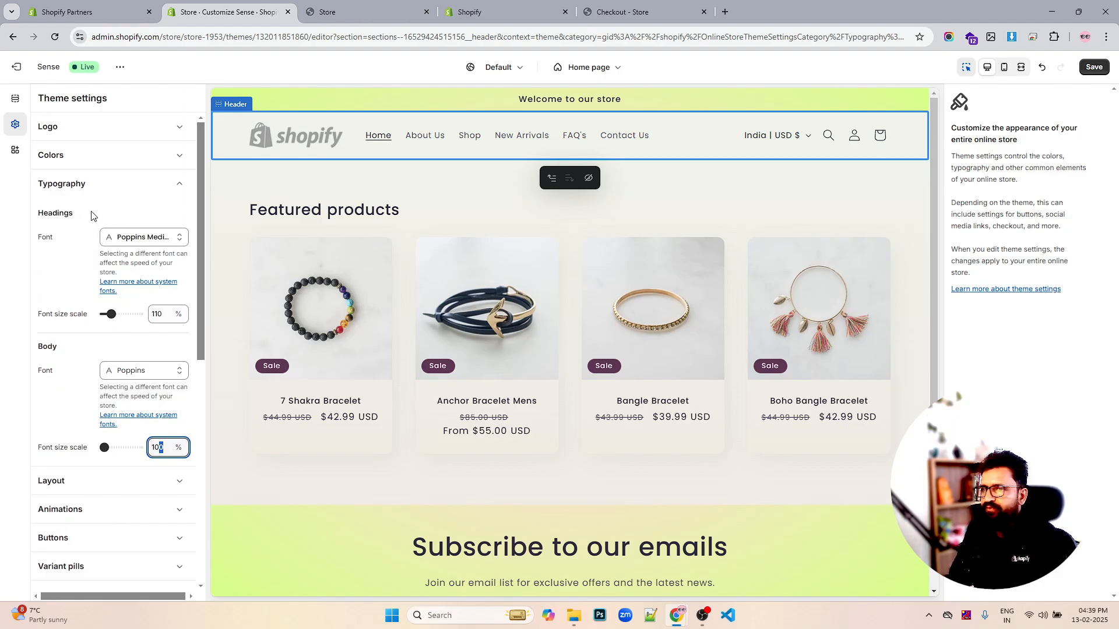
Save the theme and select the email signup section's heading to review its size.
{"action": "left_click", "coordinate": [1098, 68]}
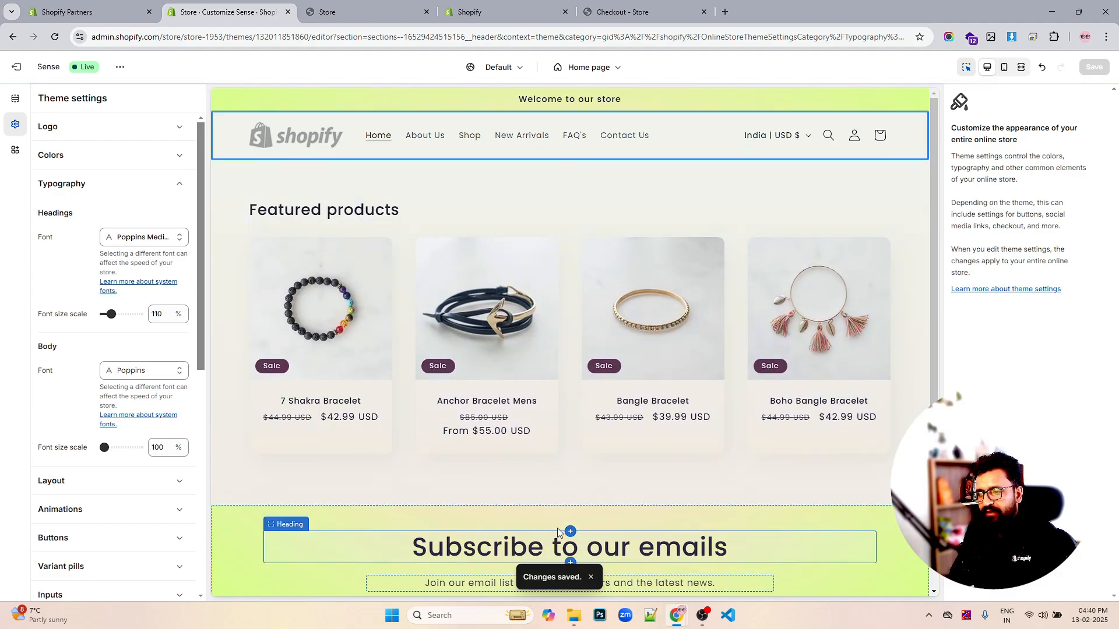
{"action": "scroll", "coordinate": [525, 519], "scroll_direction": "down", "scroll_amount": 3}
{"action": "left_click", "coordinate": [511, 367]}
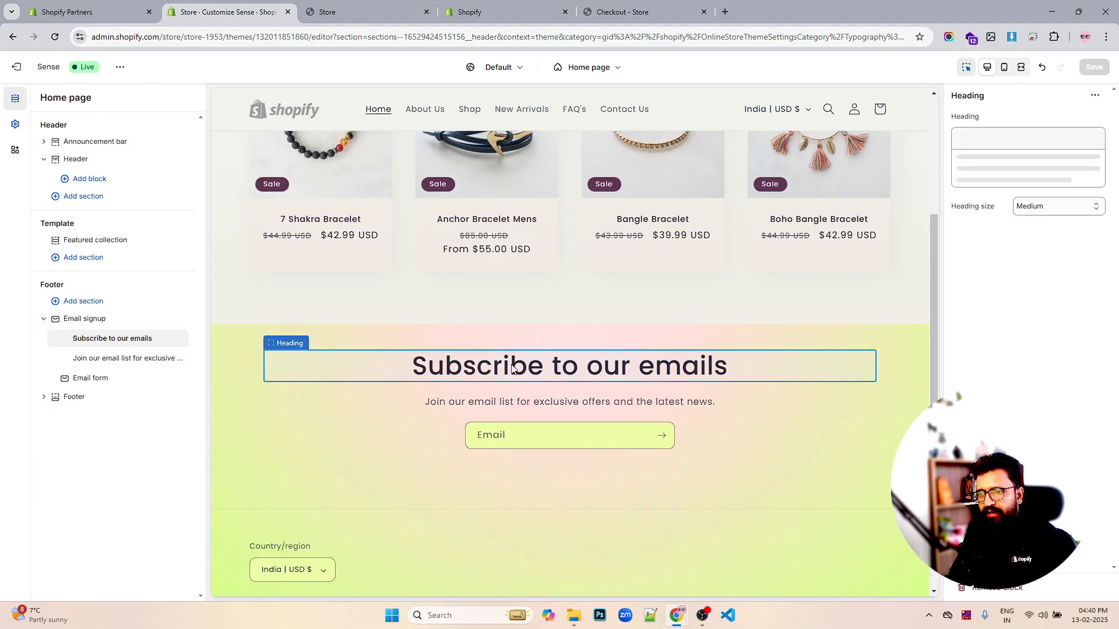
Set the headings' font size scale to 105% in the theme-wide typography settings and save the theme.
{"action": "left_click", "coordinate": [16, 127]}
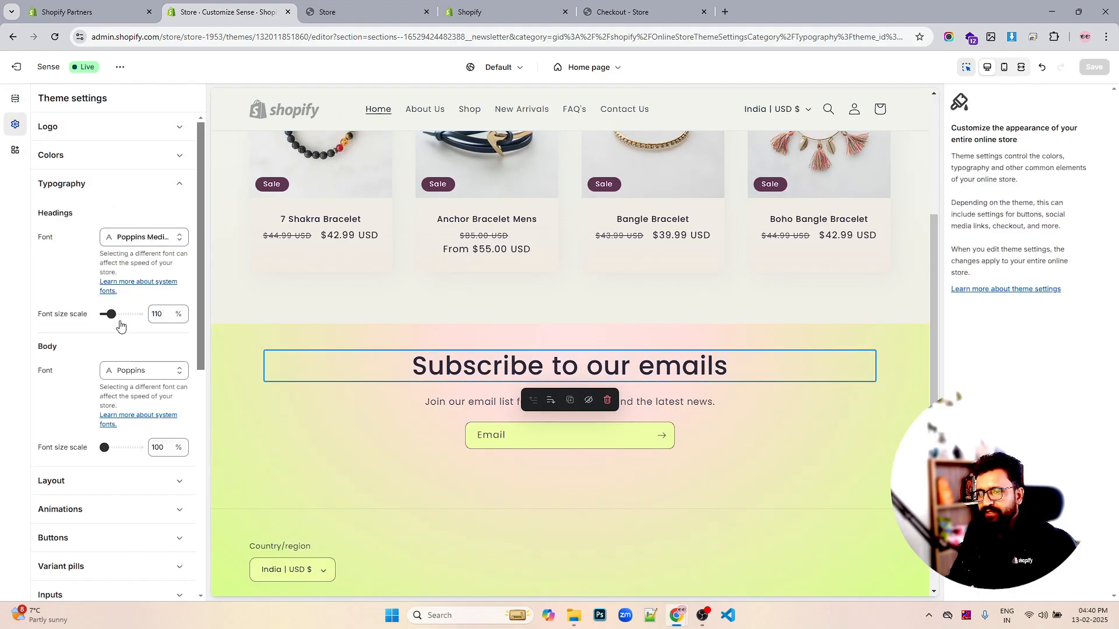
{"action": "left_click_drag", "start_coordinate": [111, 314], "coordinate": [107, 314]}
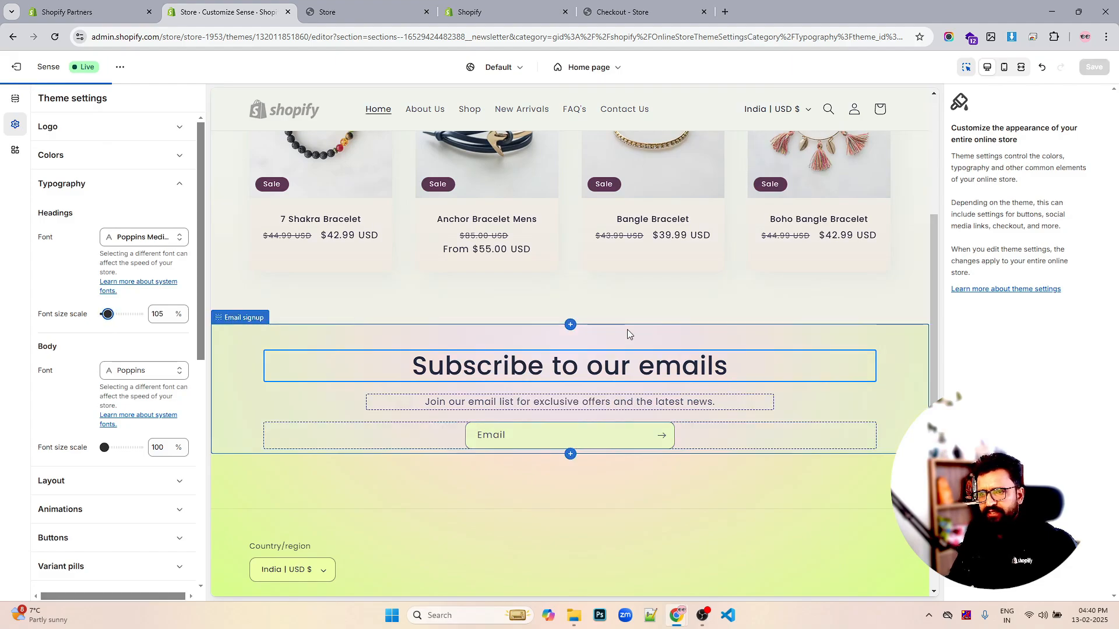
{"action": "scroll", "coordinate": [627, 330], "scroll_direction": "up", "scroll_amount": 3}
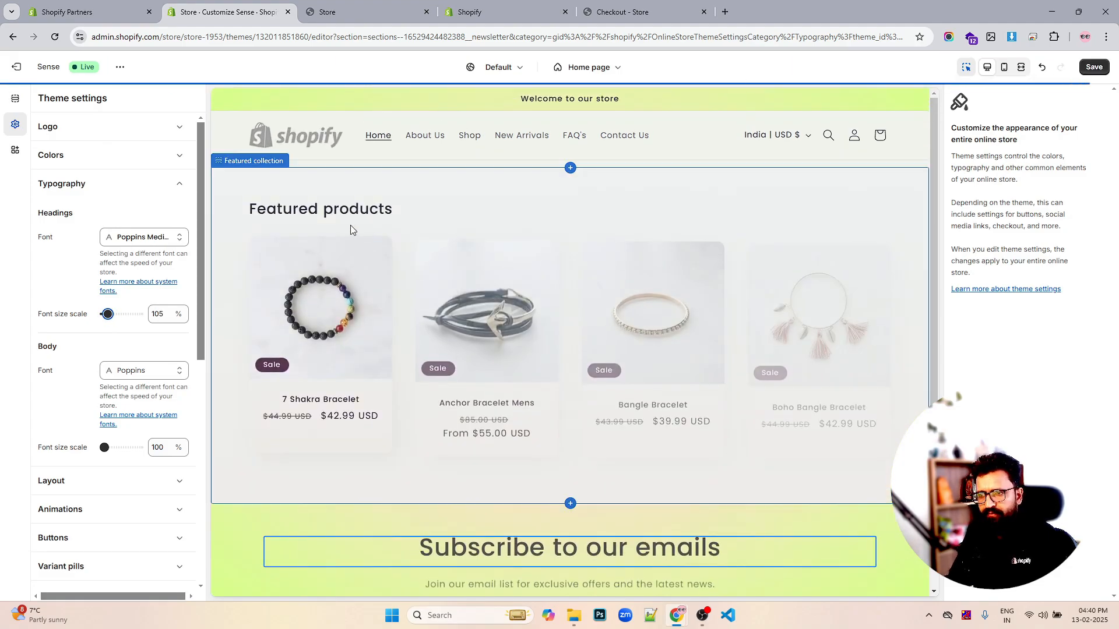
{"action": "left_click_drag", "start_coordinate": [111, 313], "coordinate": [159, 313]}
{"action": "left_click", "coordinate": [161, 315]}
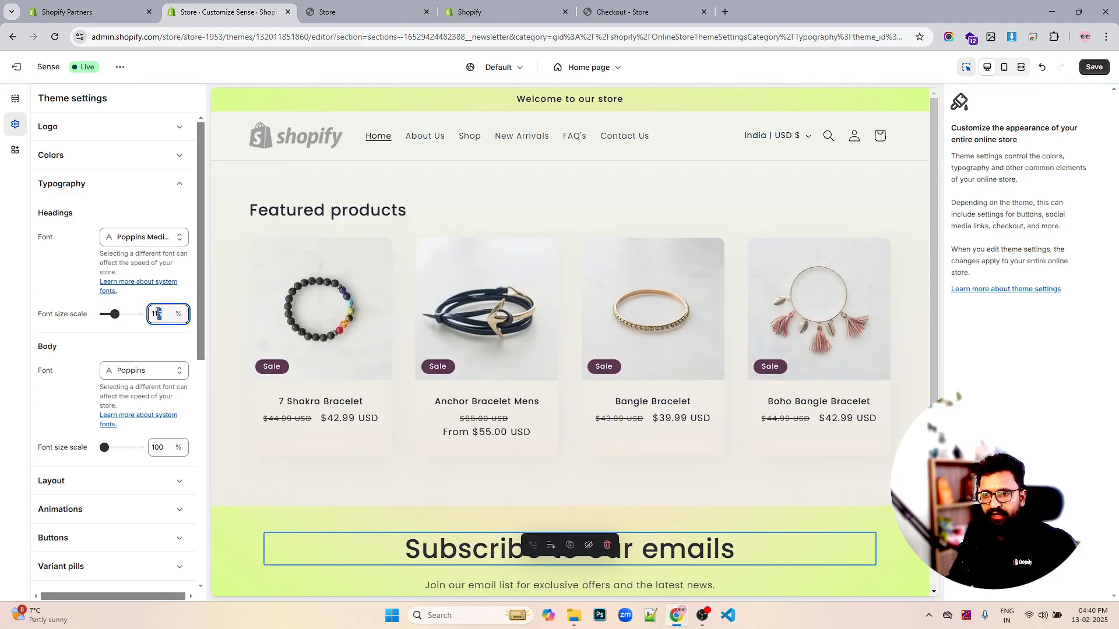
{"action": "type", "text": "0"}
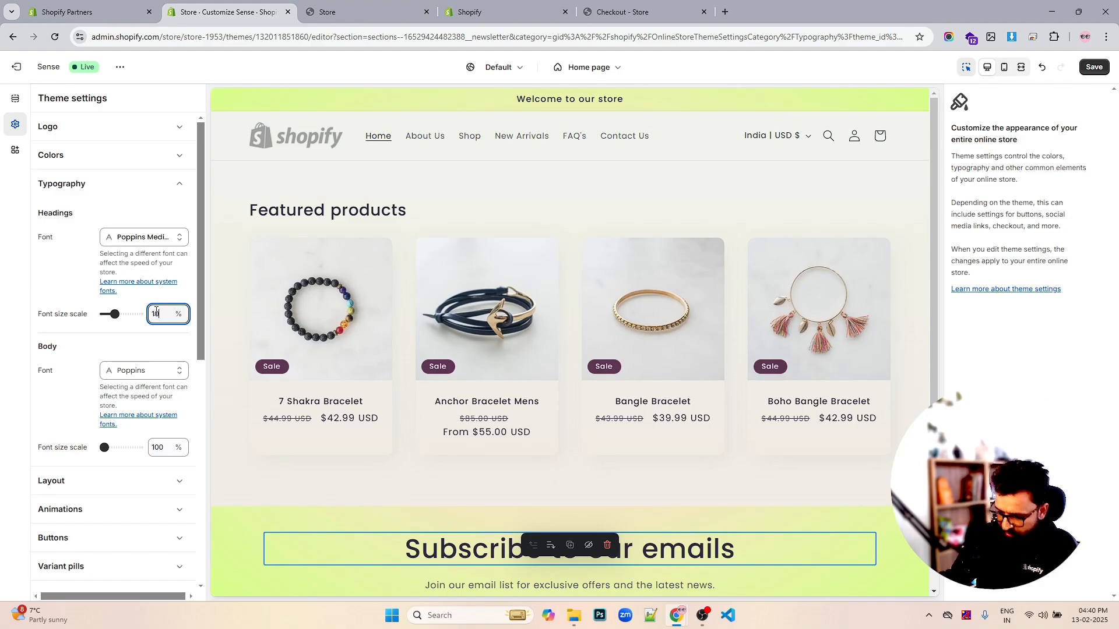
{"action": "type", "text": "5"}
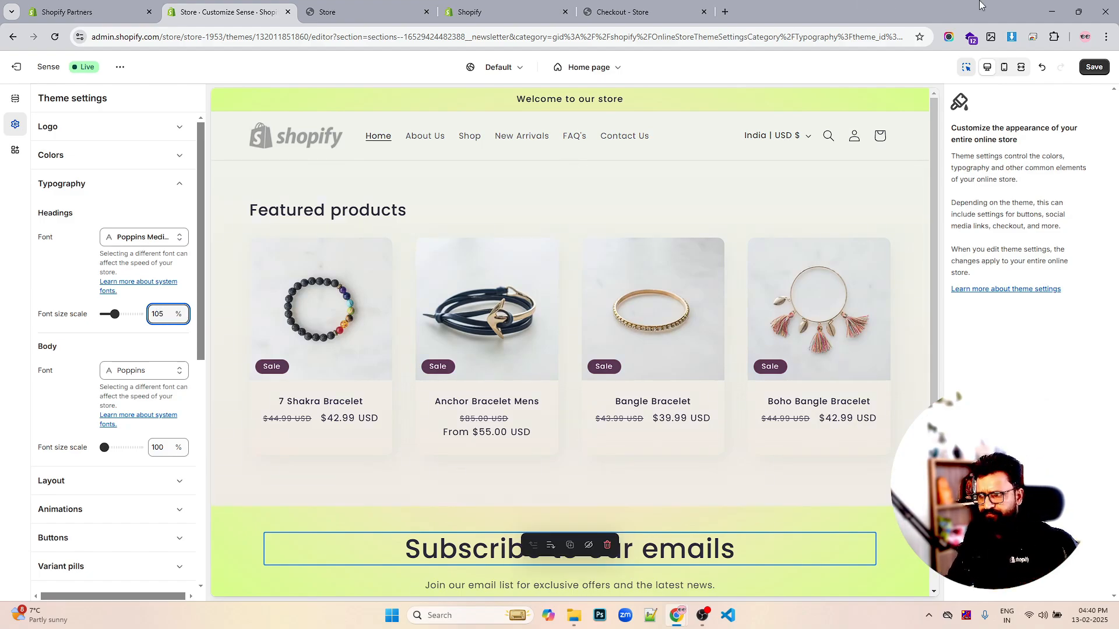
{"action": "left_click", "coordinate": [1092, 67]}
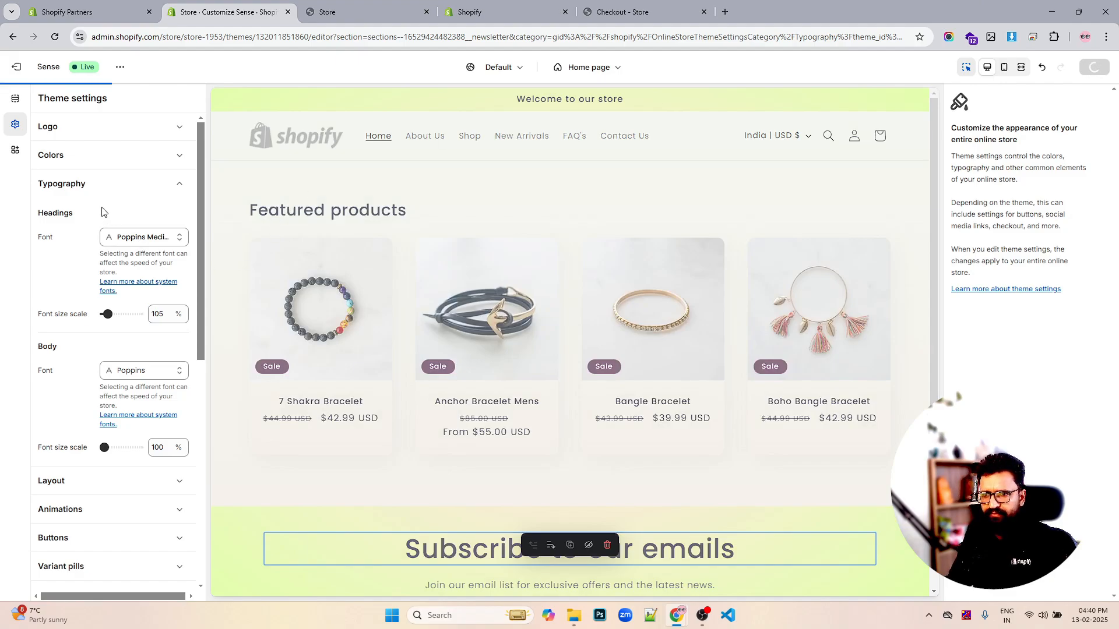
Open color Scheme 2 in the theme-wide color settings and set its background to #FFFFFF.
{"action": "left_click", "coordinate": [80, 156]}
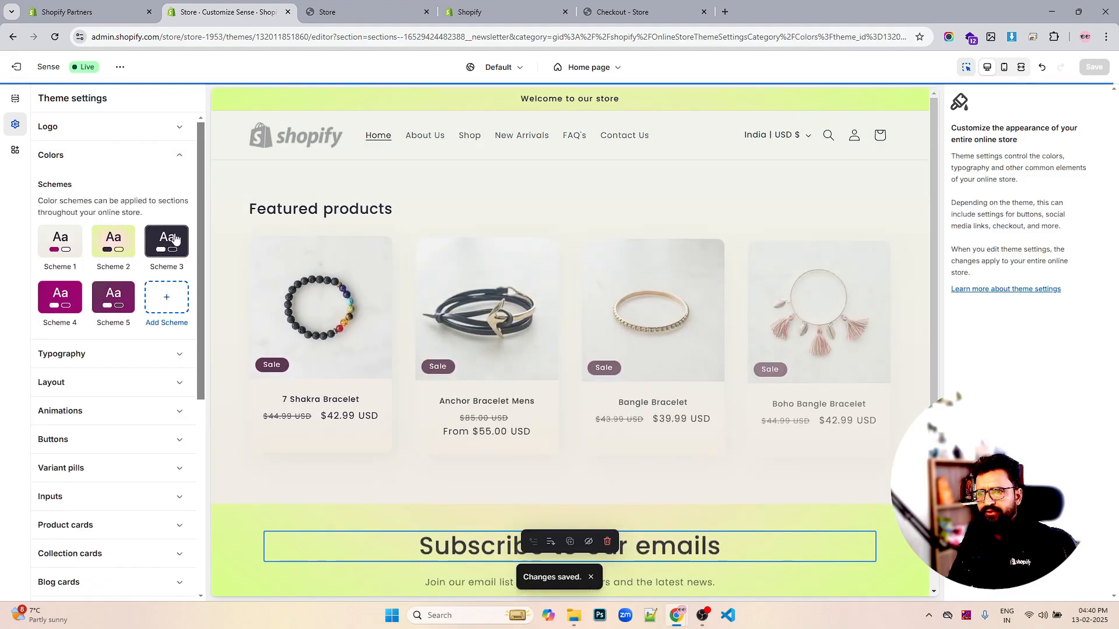
{"action": "left_click", "coordinate": [114, 242]}
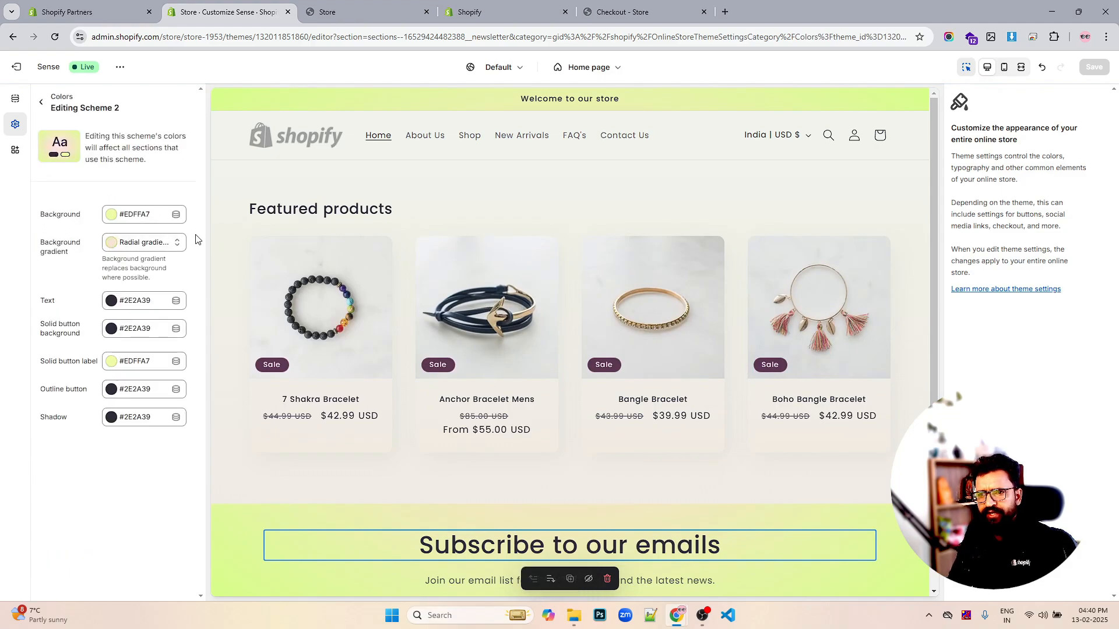
{"action": "left_click", "coordinate": [112, 215]}
{"action": "mouse_move", "coordinate": [118, 250]}
{"action": "left_mouse_down"}
{"action": "mouse_move", "coordinate": [94, 271]}
{"action": "mouse_move", "coordinate": [97, 242]}
{"action": "left_mouse_up"}
{"action": "left_click", "coordinate": [175, 192]}
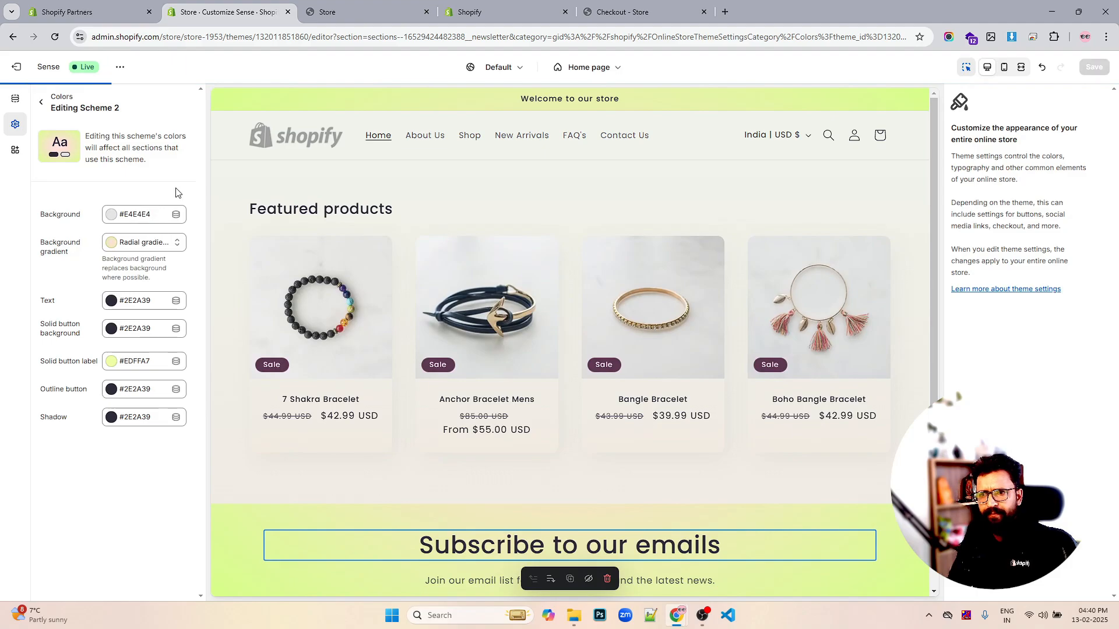
{"action": "left_click", "coordinate": [112, 216]}
{"action": "left_click", "coordinate": [129, 254]}
{"action": "left_click_drag", "start_coordinate": [129, 254], "coordinate": [61, 214]}
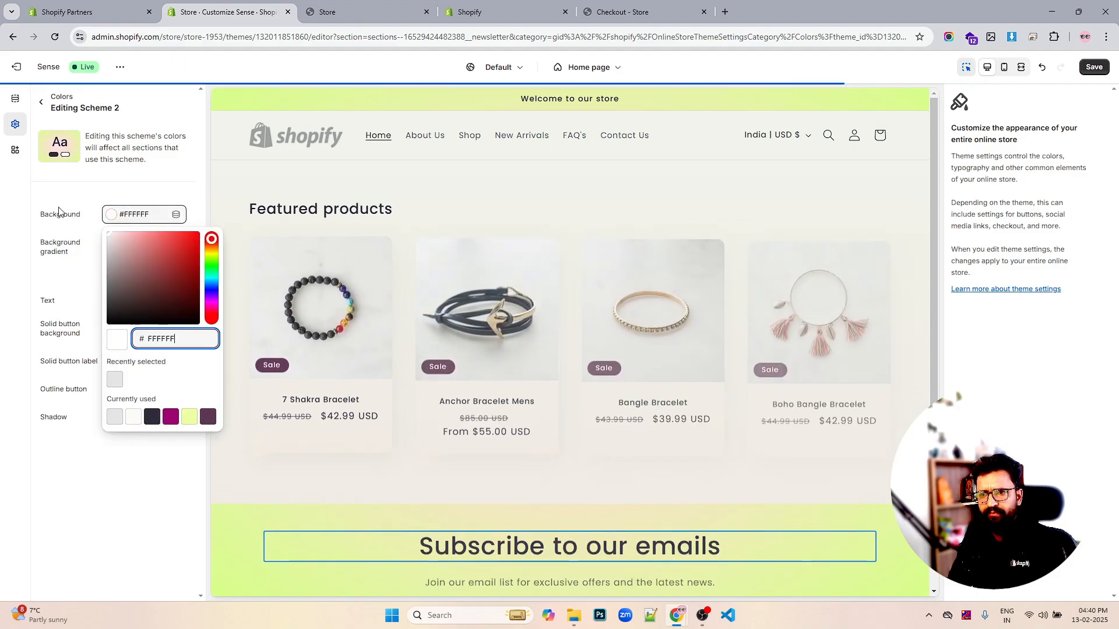
{"action": "left_click", "coordinate": [63, 212]}
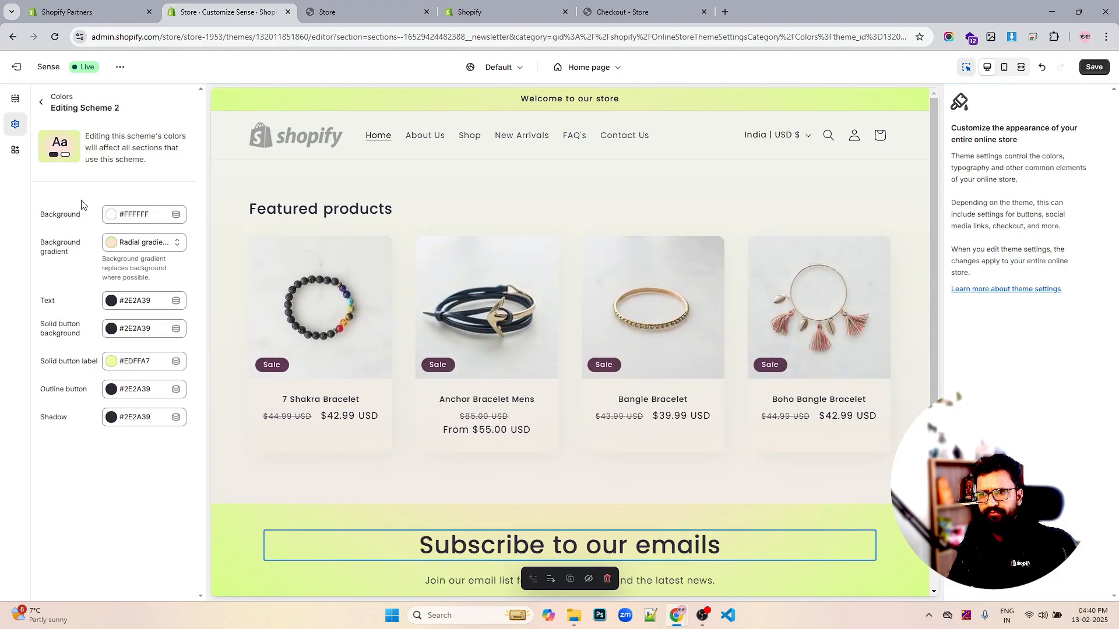
Try #000000 as the first color stop of Scheme 2's radial background gradient, and remove the gradient.
{"action": "left_click", "coordinate": [113, 248]}
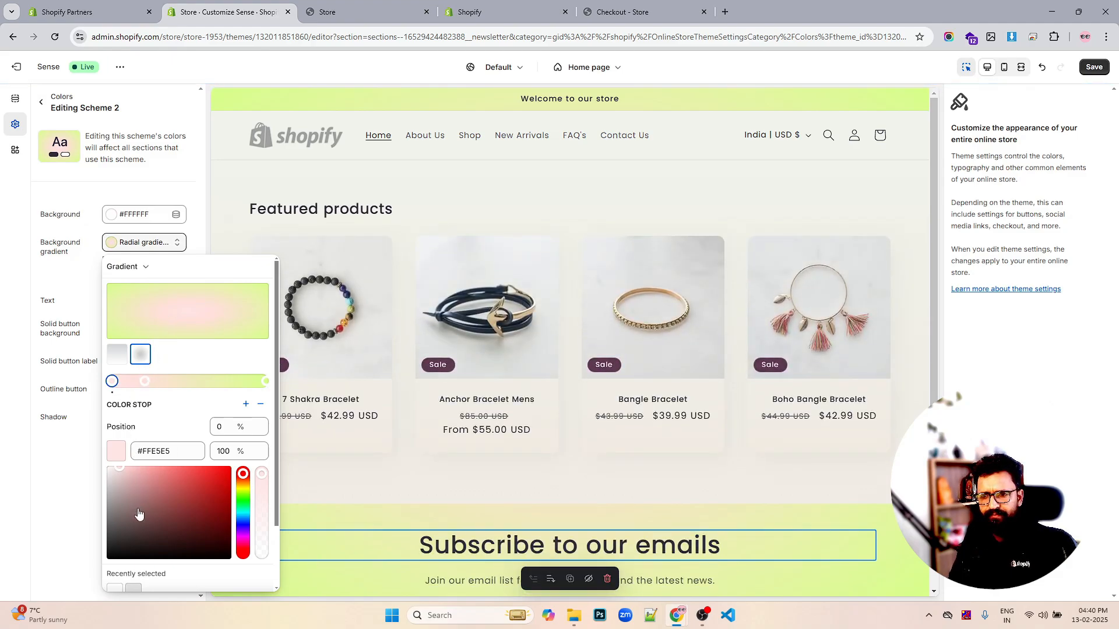
{"action": "left_click_drag", "start_coordinate": [139, 513], "coordinate": [106, 570]}
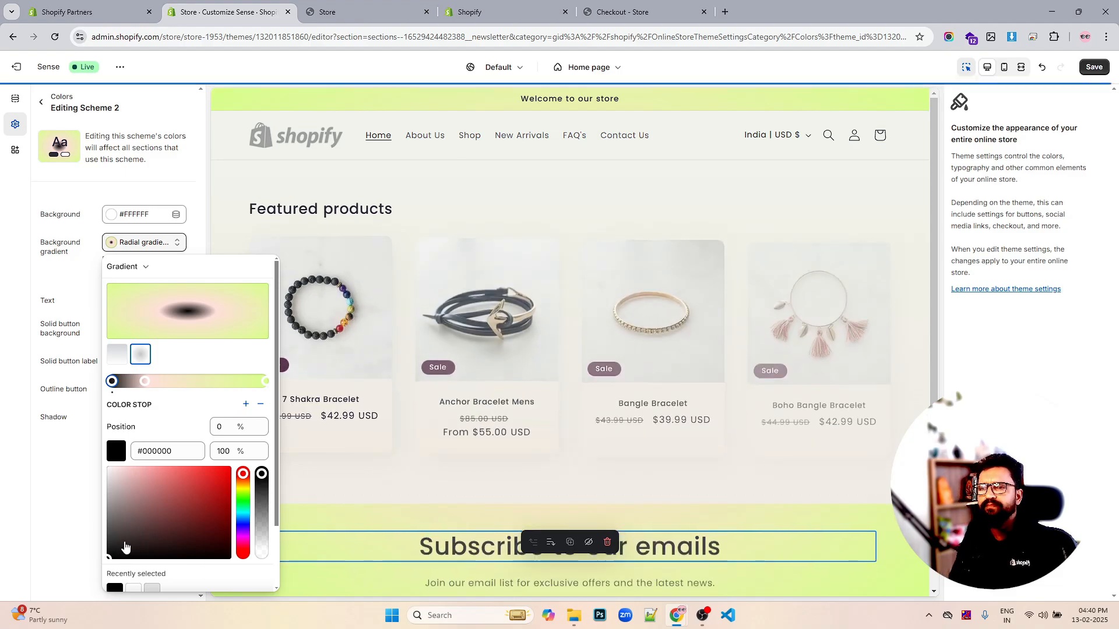
{"action": "left_click", "coordinate": [144, 381]}
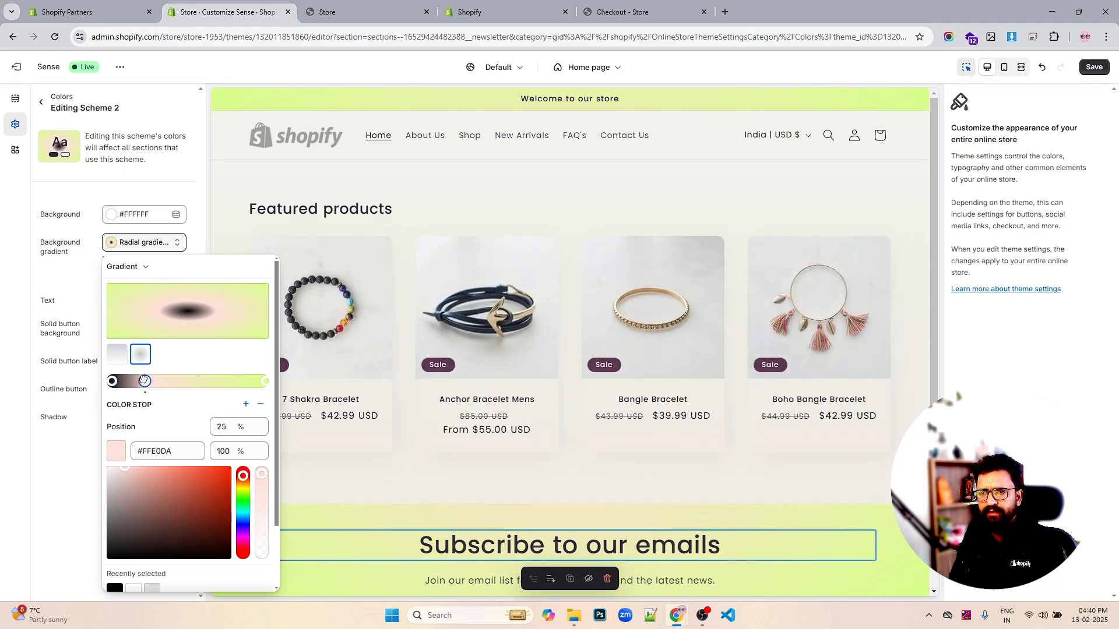
{"action": "left_click_drag", "start_coordinate": [144, 380], "coordinate": [340, 380]}
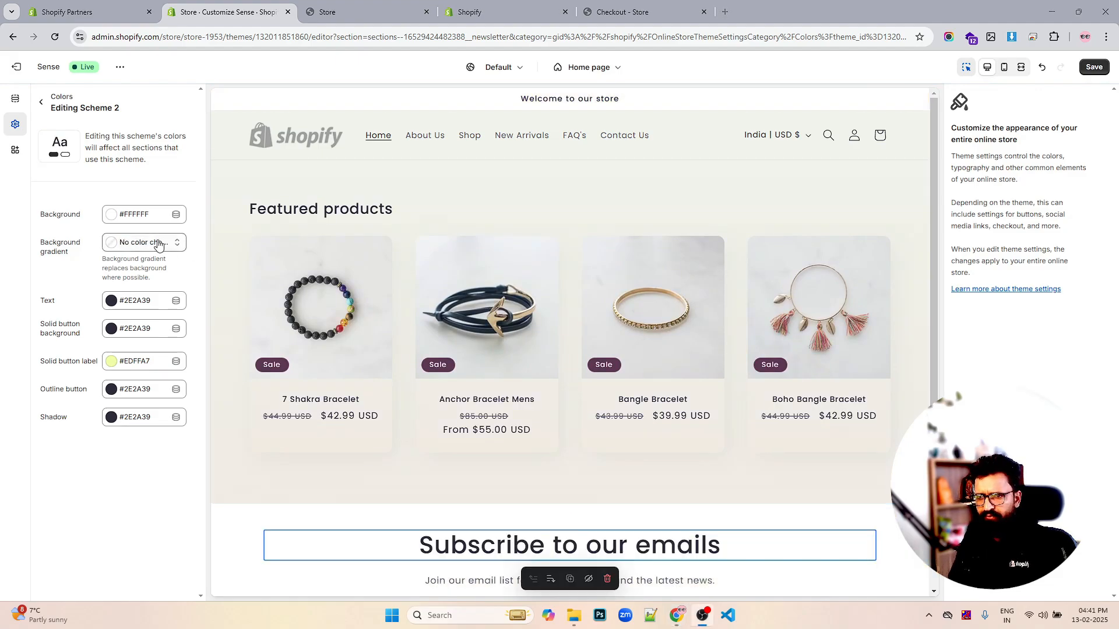
{"action": "left_click", "coordinate": [158, 242]}
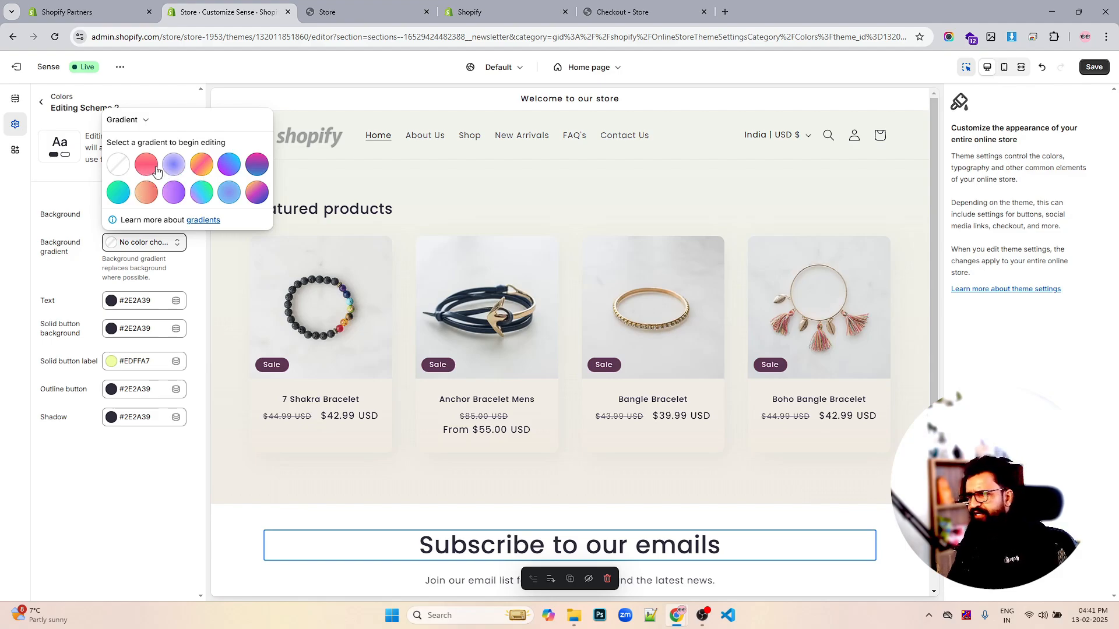
{"action": "left_click", "coordinate": [135, 435]}
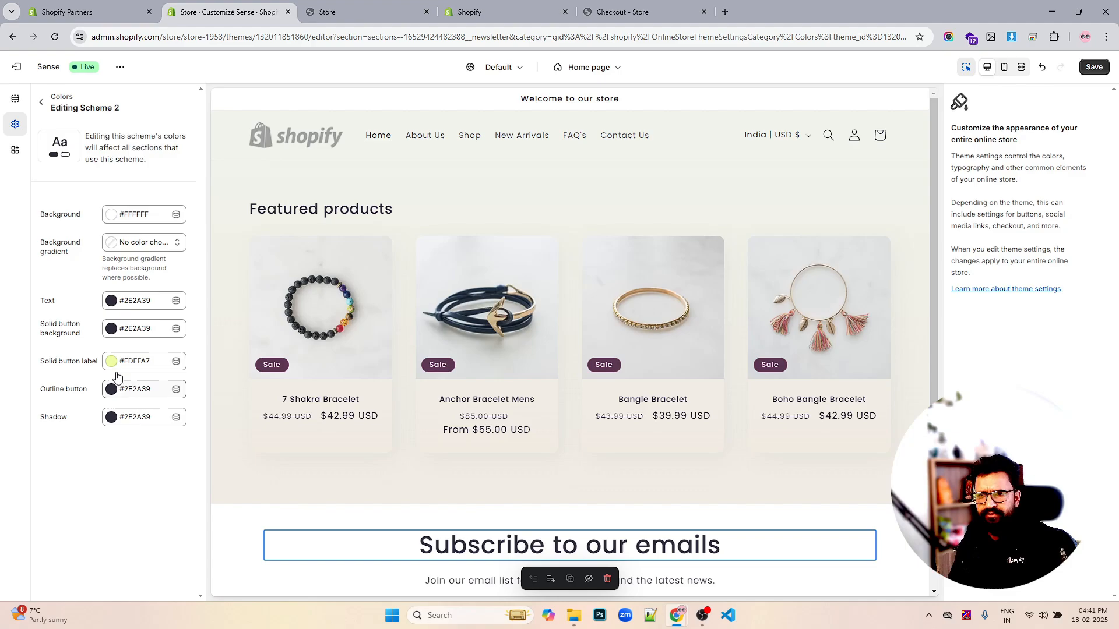
Set Scheme 2's background to #000000, save the theme and check the email signup and footer in the preview.
{"action": "left_click", "coordinate": [116, 218]}
{"action": "left_click_drag", "start_coordinate": [121, 247], "coordinate": [95, 317]}
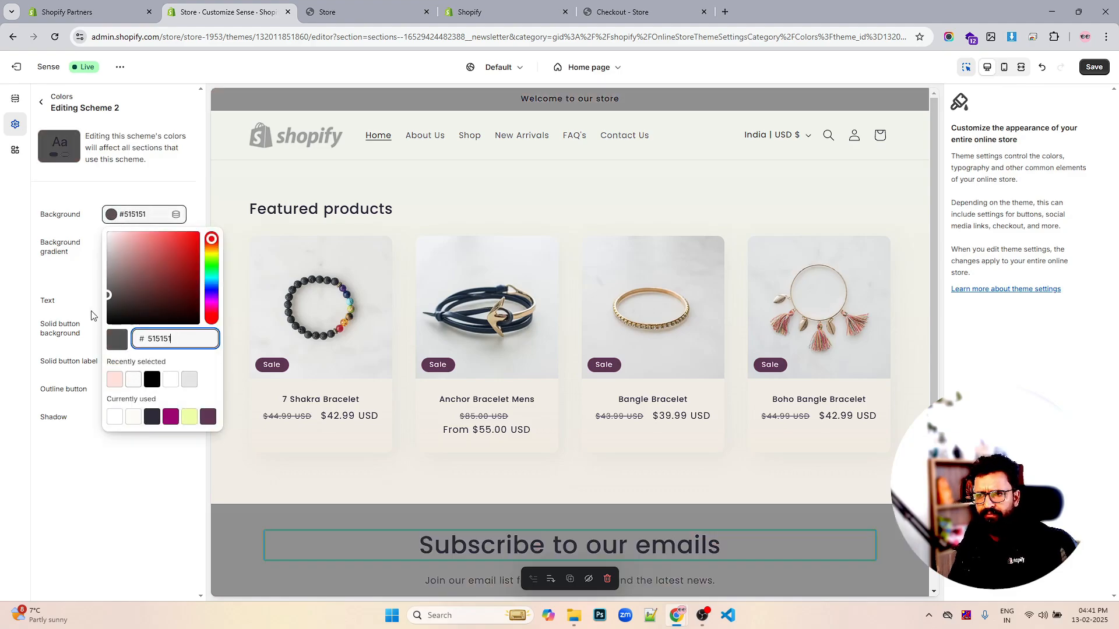
{"action": "left_click", "coordinate": [34, 466]}
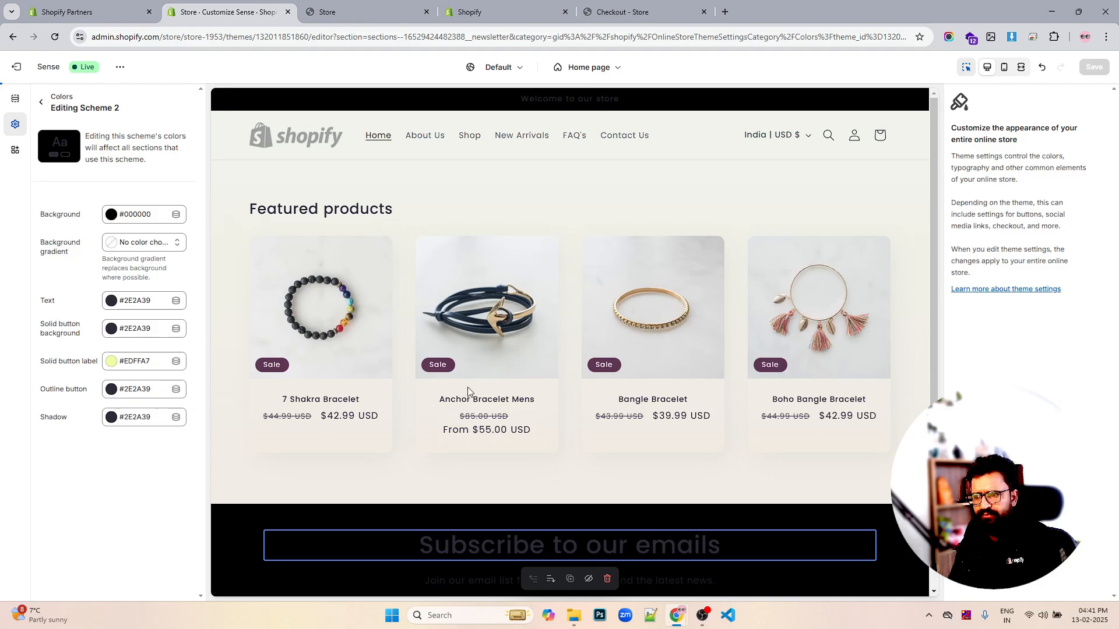
{"action": "scroll", "coordinate": [468, 387], "scroll_direction": "down", "scroll_amount": 4}
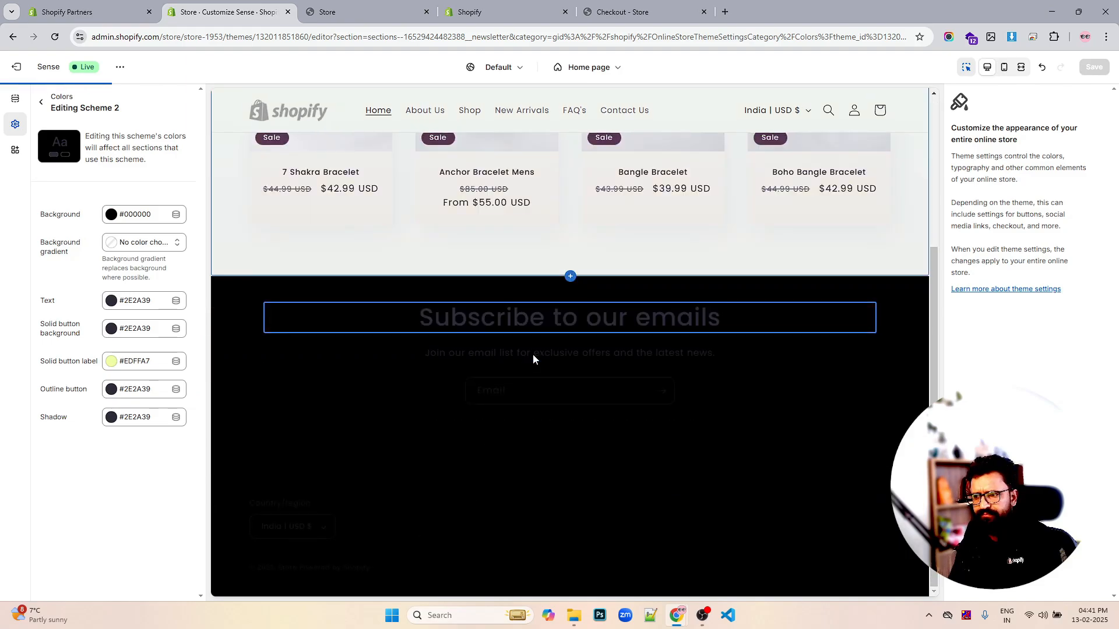
{"action": "left_click", "coordinate": [111, 214]}
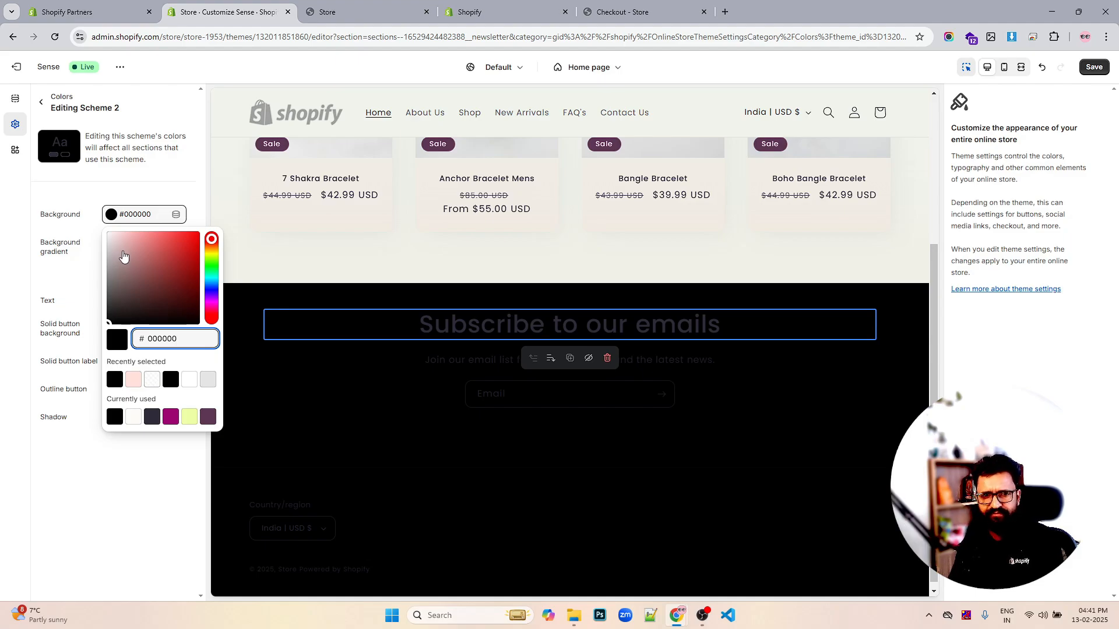
{"action": "left_click", "coordinate": [150, 490]}
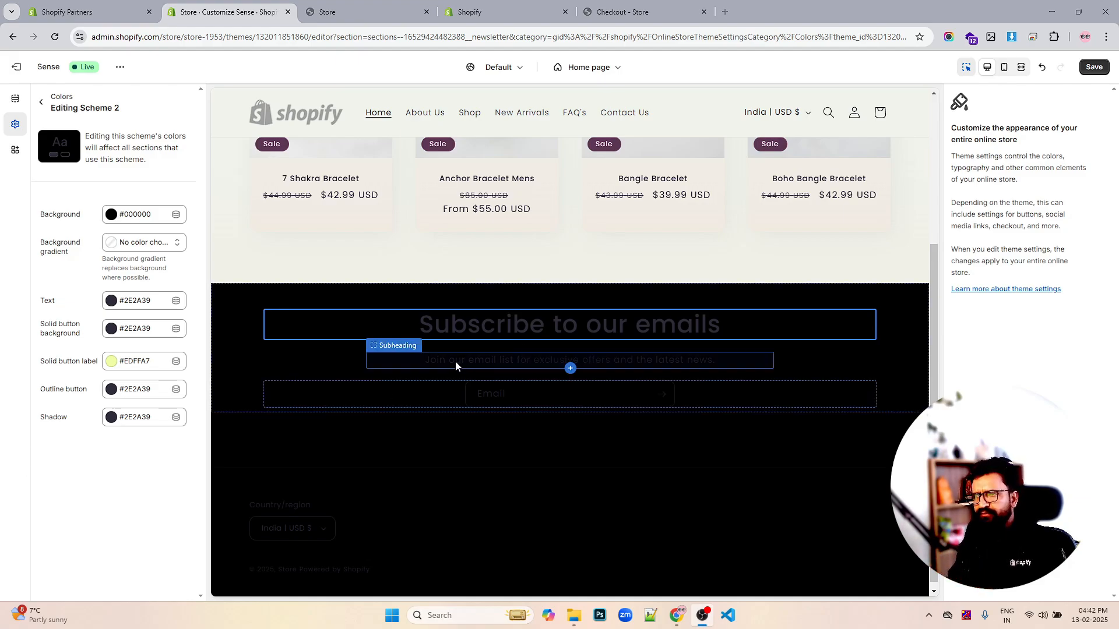
{"action": "scroll", "coordinate": [455, 362], "scroll_direction": "up", "scroll_amount": 4}
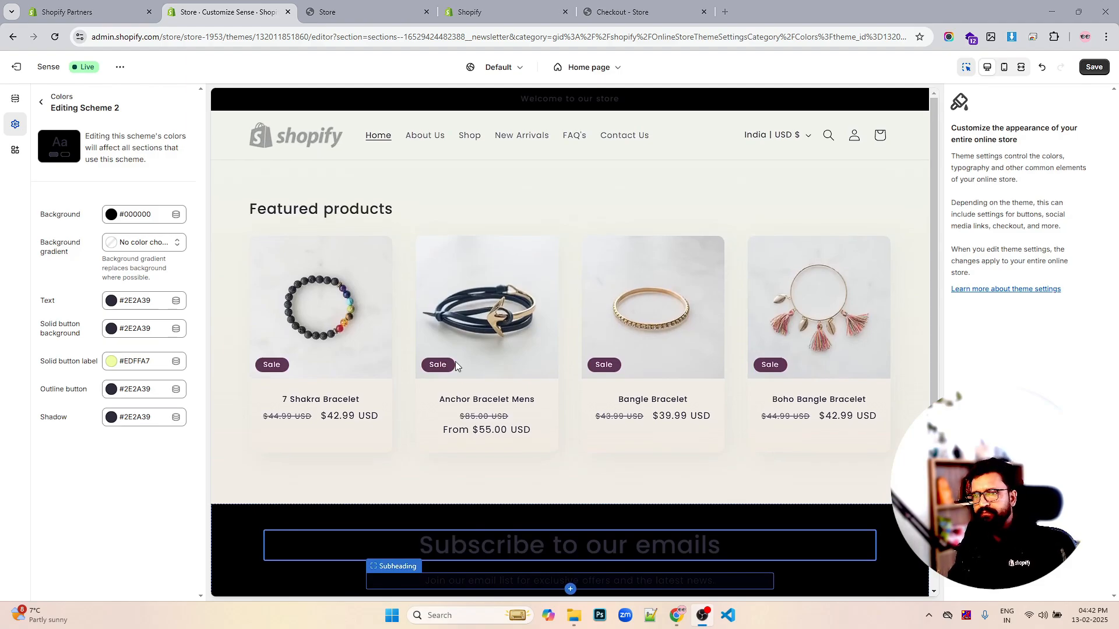
{"action": "left_click", "coordinate": [112, 215]}
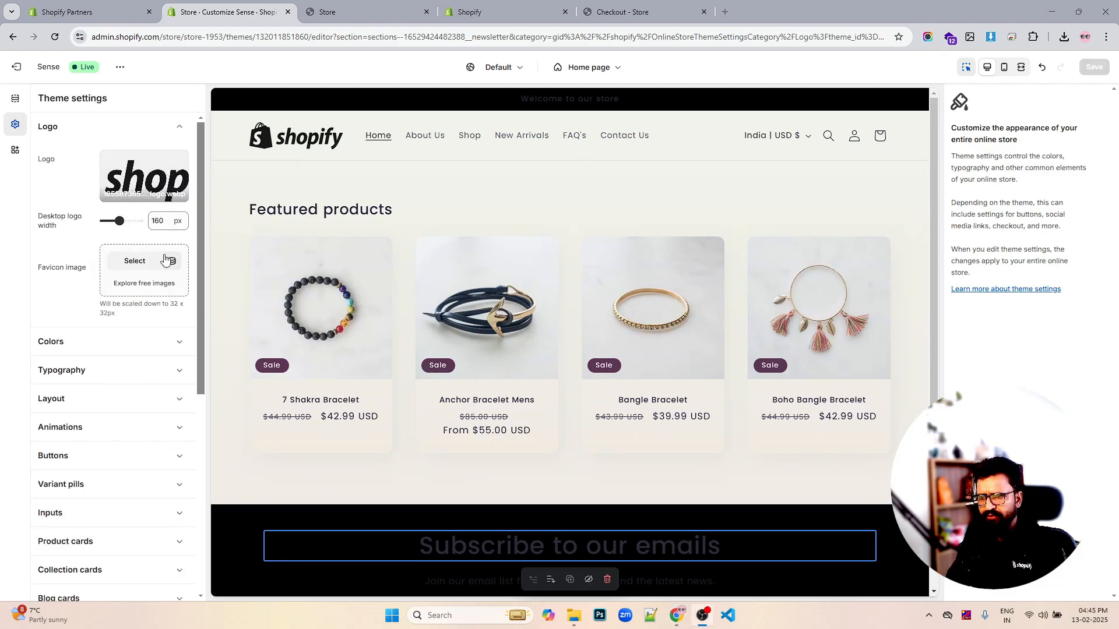
Reopen color Scheme 2 and set its text color to #FFFFFF.
{"action": "left_click", "coordinate": [90, 344]}
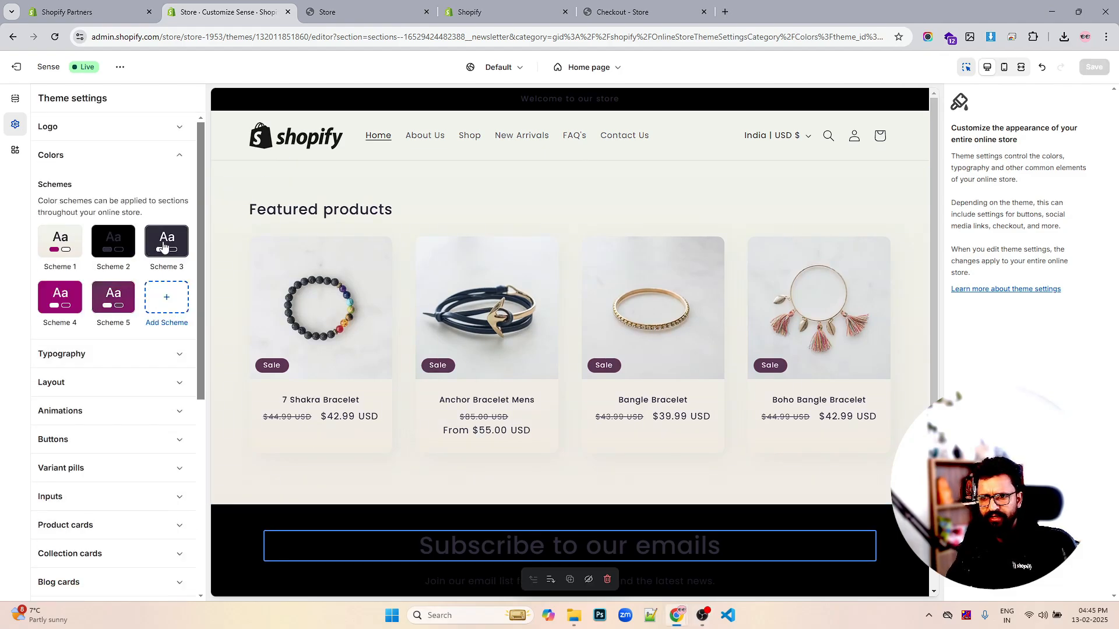
{"action": "left_click", "coordinate": [117, 242]}
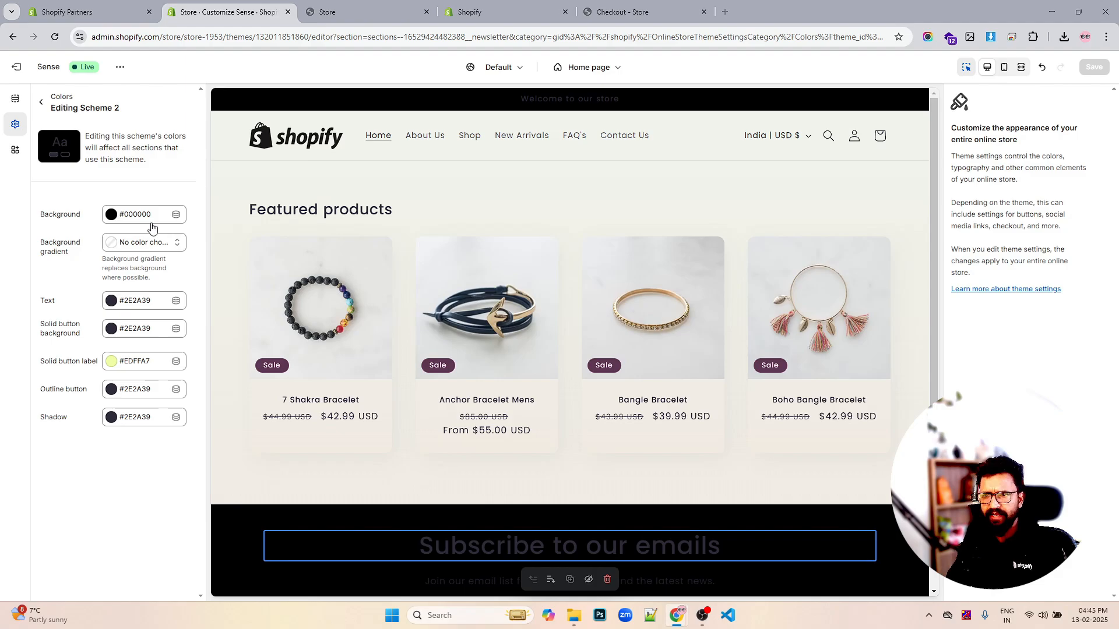
{"action": "left_click", "coordinate": [112, 305]}
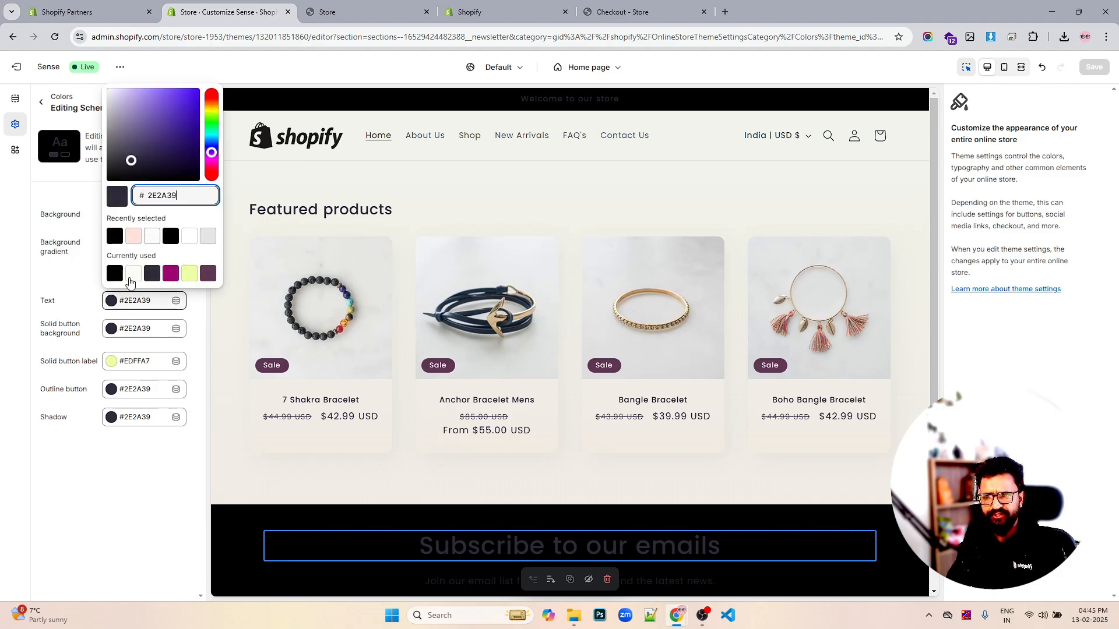
{"action": "left_click_drag", "start_coordinate": [155, 123], "coordinate": [57, 63]}
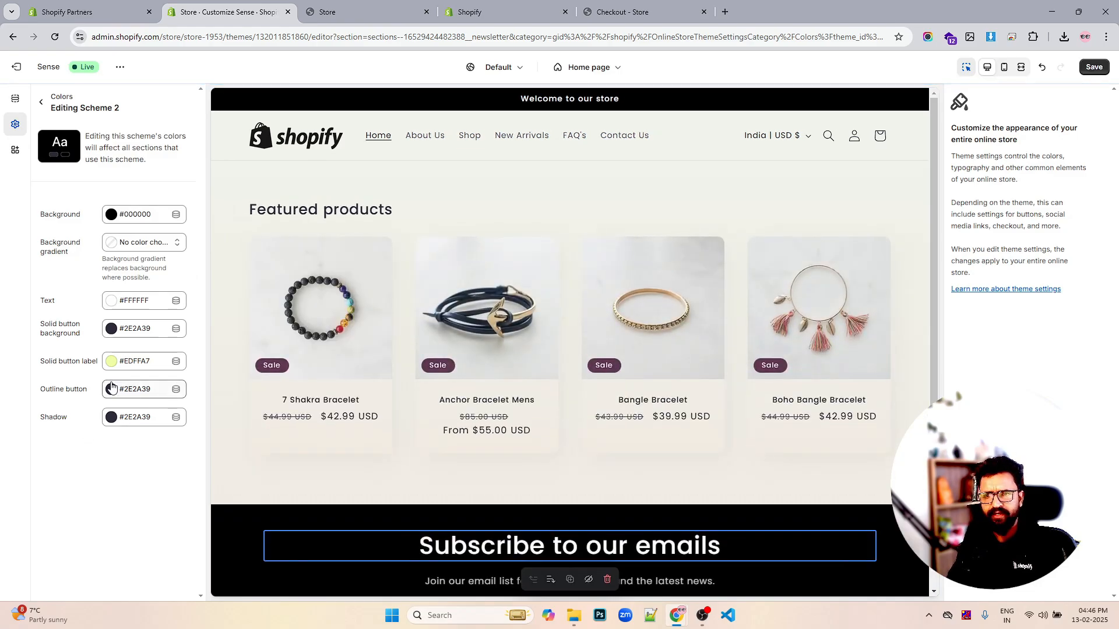
Set both the solid button background and the outline button color of Scheme 2 to #008060.
{"action": "left_click", "coordinate": [111, 330]}
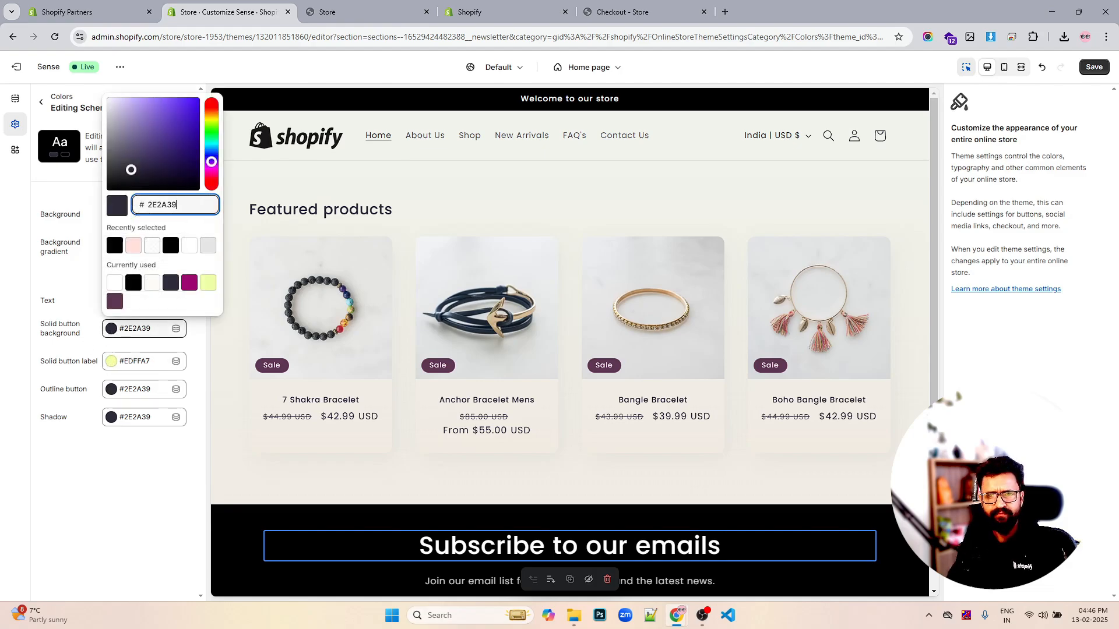
{"action": "key", "text": "alt+Tab"}
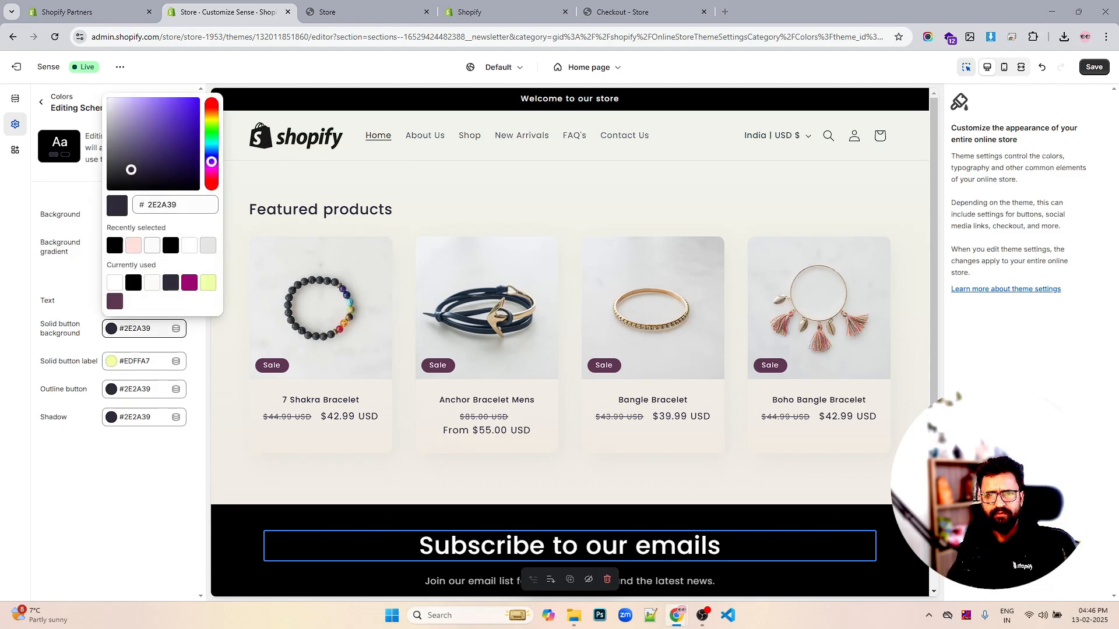
{"action": "double_click", "coordinate": [192, 204]}
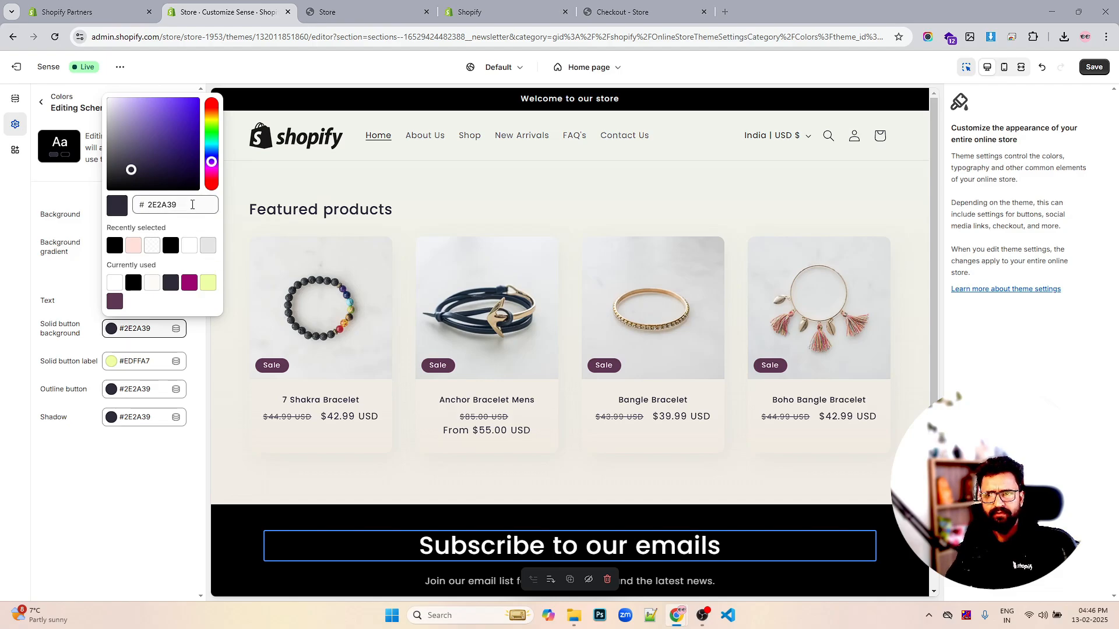
{"action": "type", "text": "008060"}
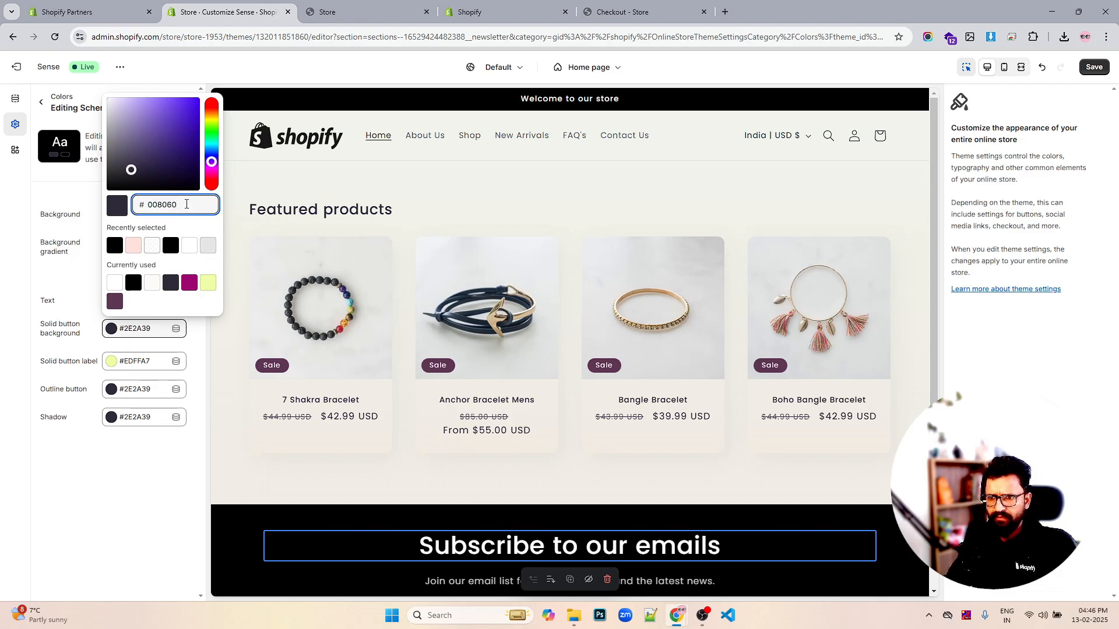
{"action": "left_click", "coordinate": [156, 478]}
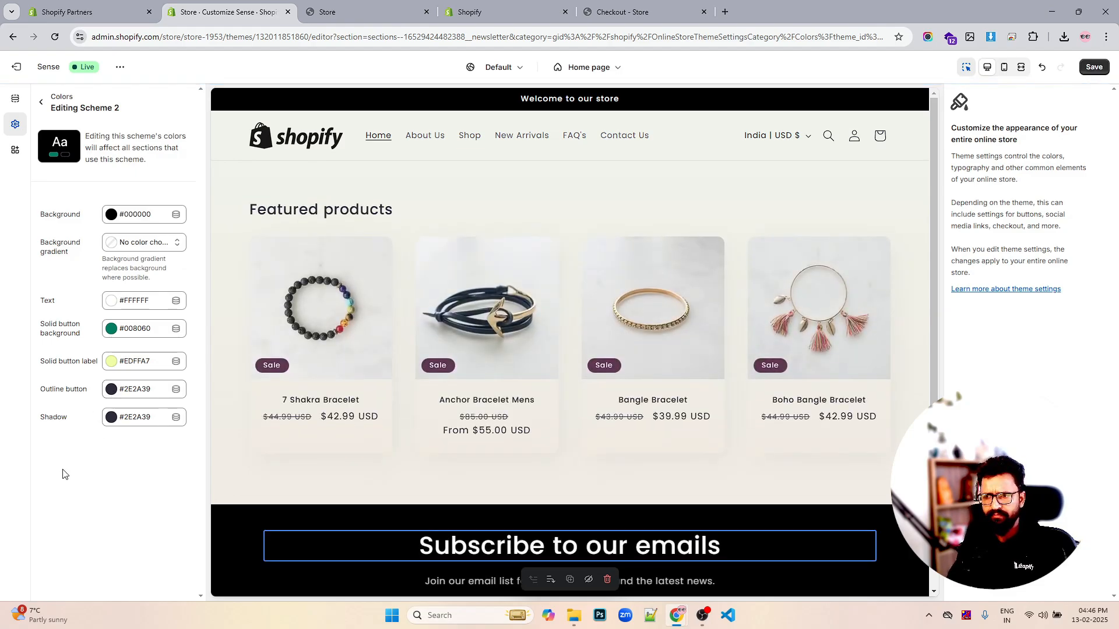
{"action": "left_click", "coordinate": [120, 394]}
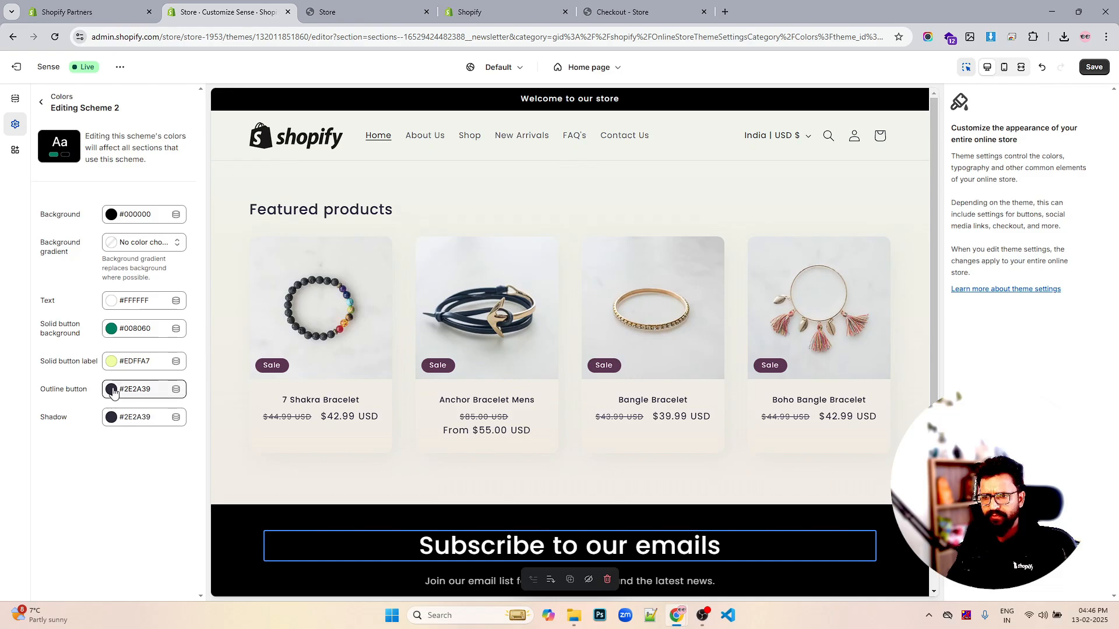
{"action": "left_click", "coordinate": [115, 306]}
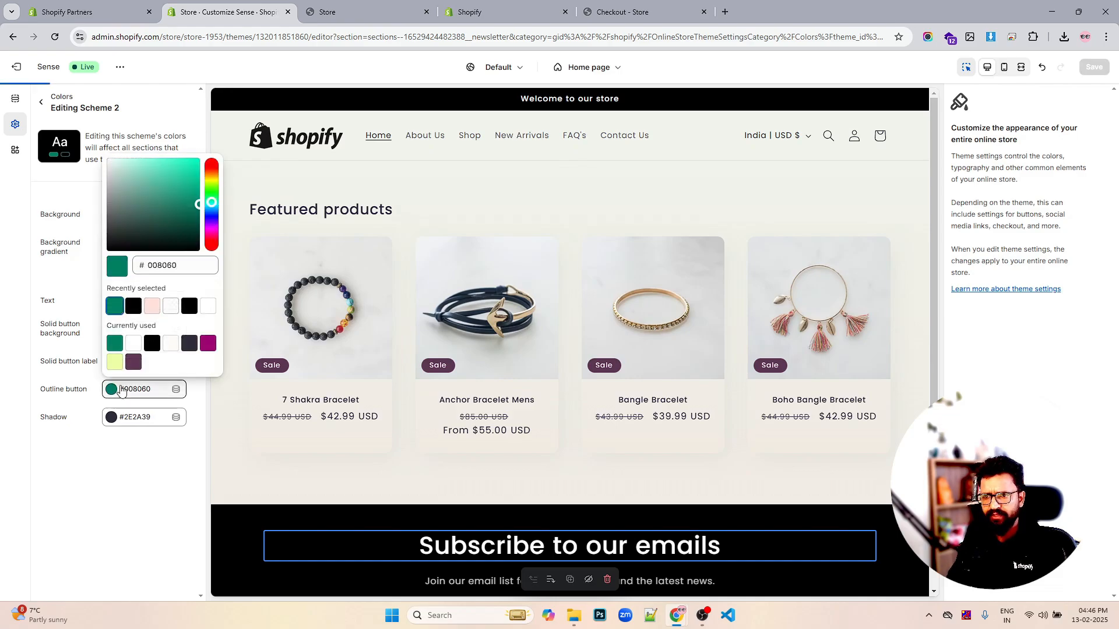
{"action": "left_click", "coordinate": [122, 494]}
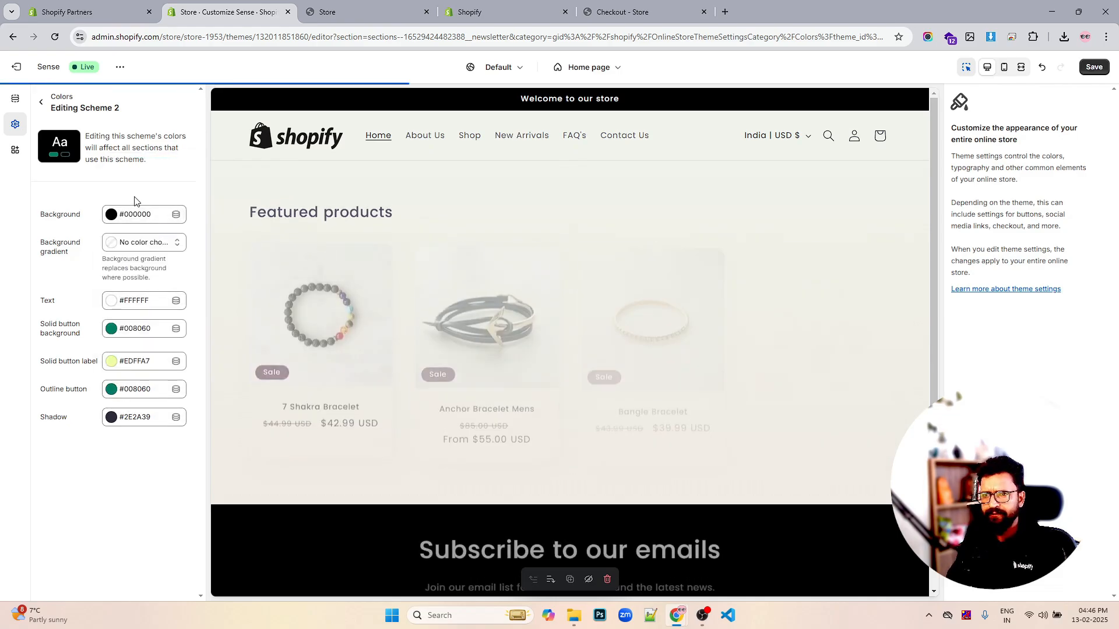
Save the Scheme 2 color changes and check the email signup and footer in the home page preview.
{"action": "left_click", "coordinate": [119, 421]}
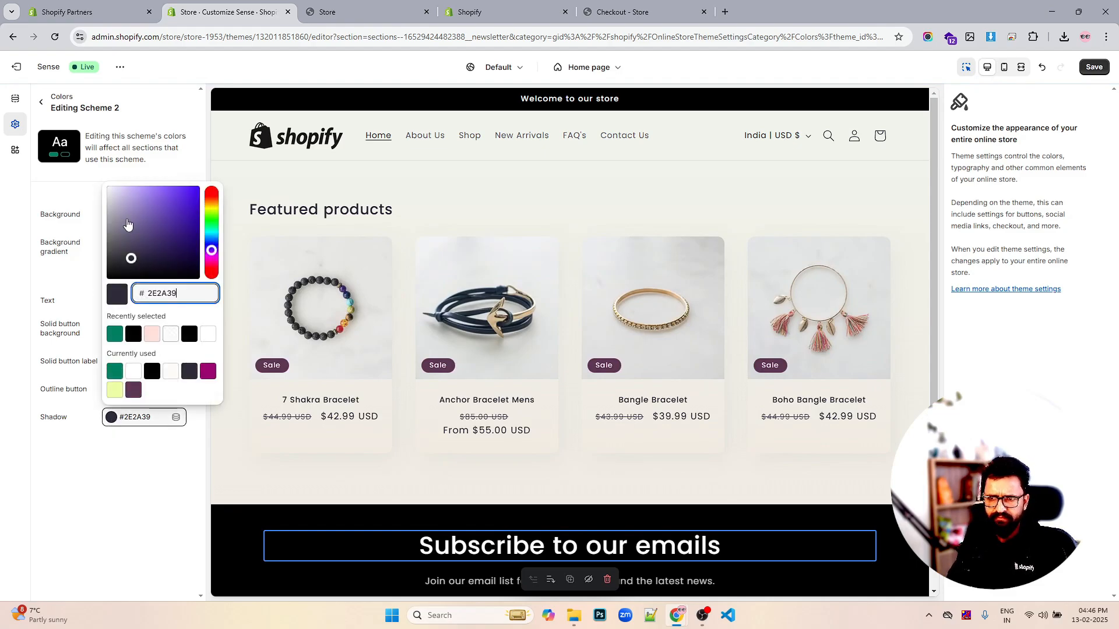
{"action": "left_click", "coordinate": [98, 452]}
{"action": "left_click", "coordinate": [1094, 67]}
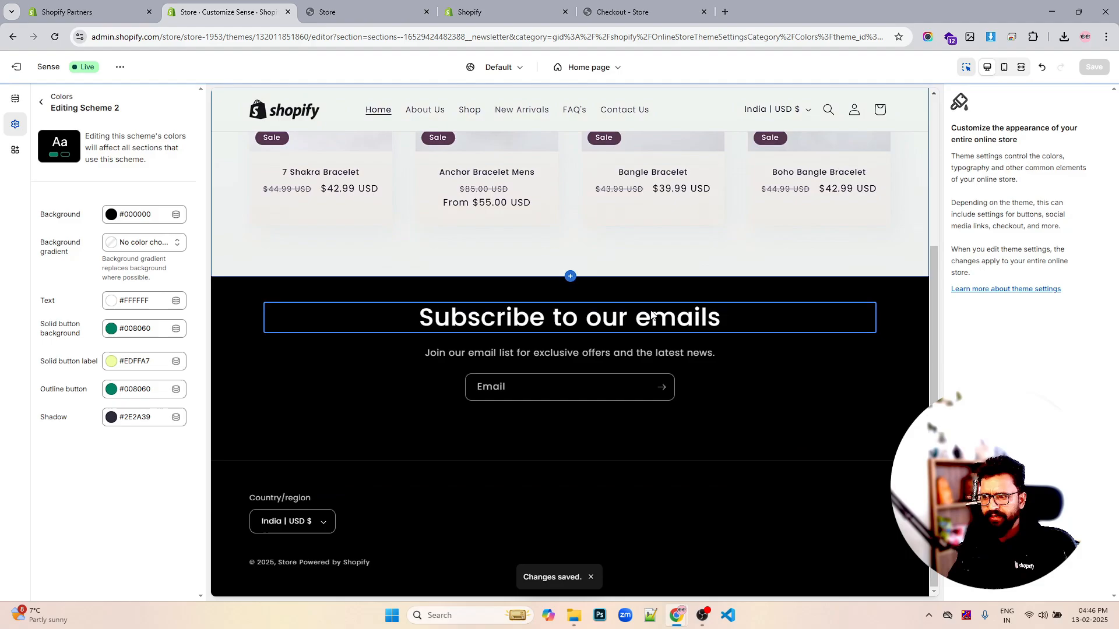
{"action": "scroll", "coordinate": [632, 319], "scroll_direction": "up", "scroll_amount": 4}
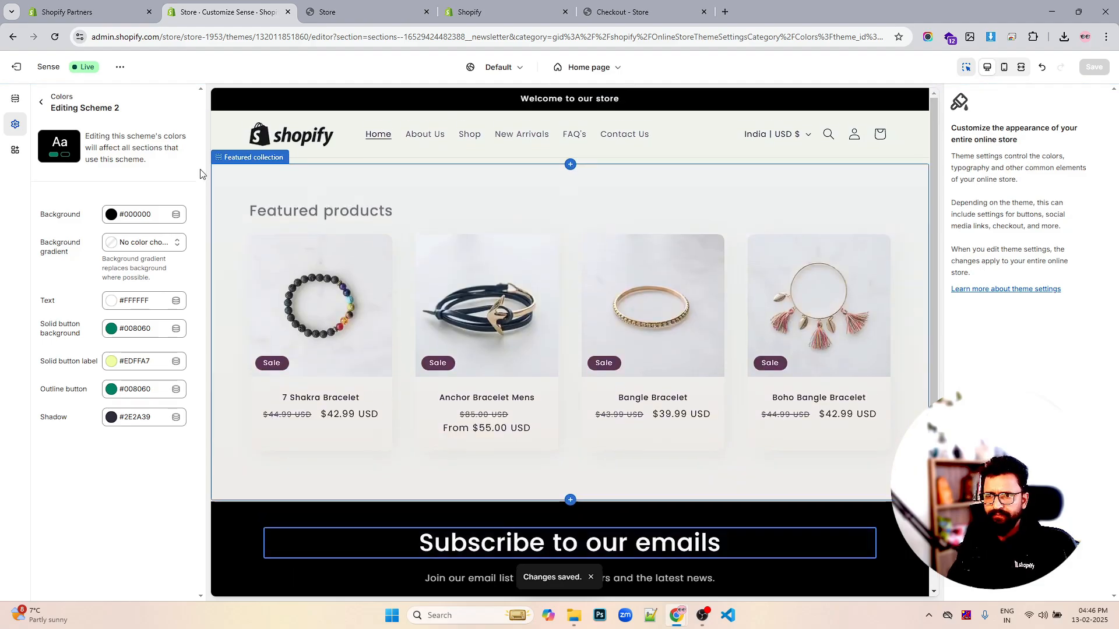
Open color Scheme 1 for editing and remove its linear background gradient.
{"action": "left_click", "coordinate": [42, 104]}
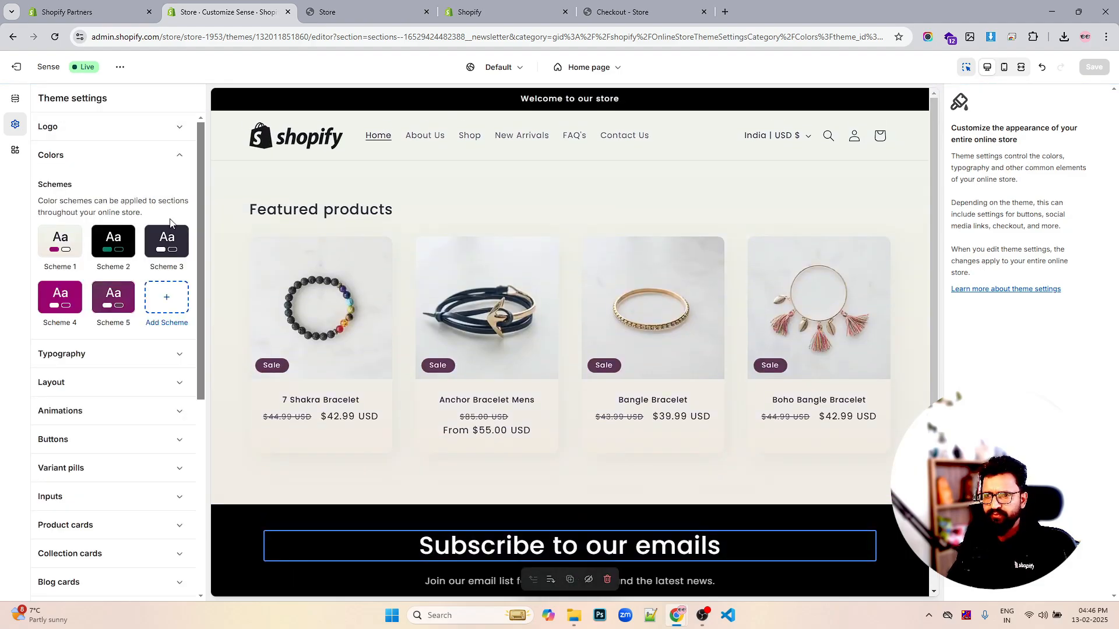
{"action": "left_click", "coordinate": [63, 240]}
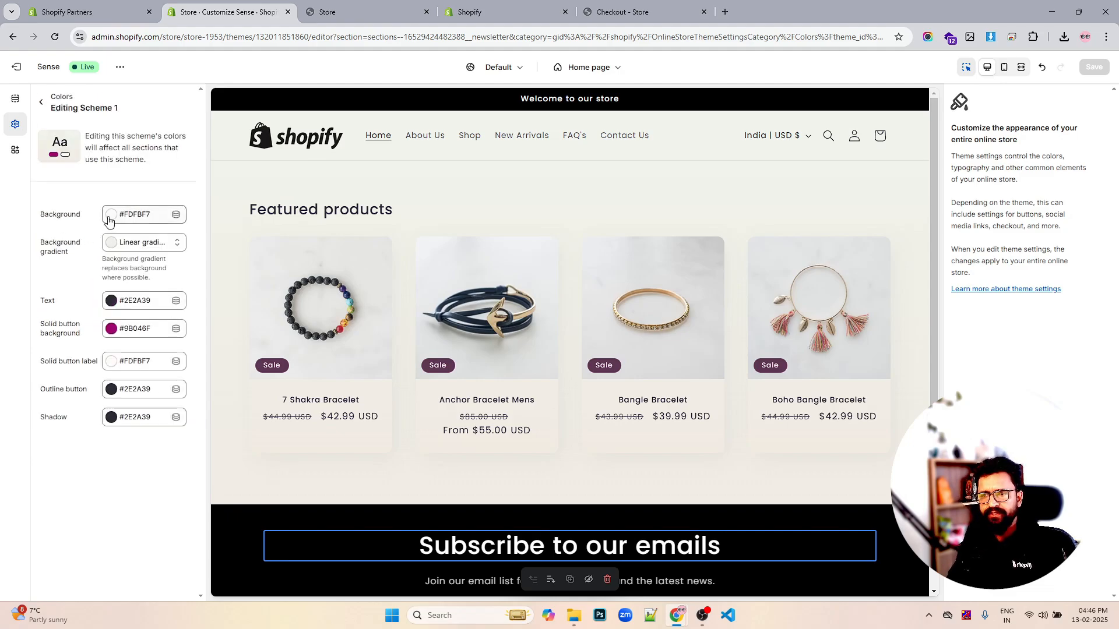
{"action": "left_click", "coordinate": [113, 243]}
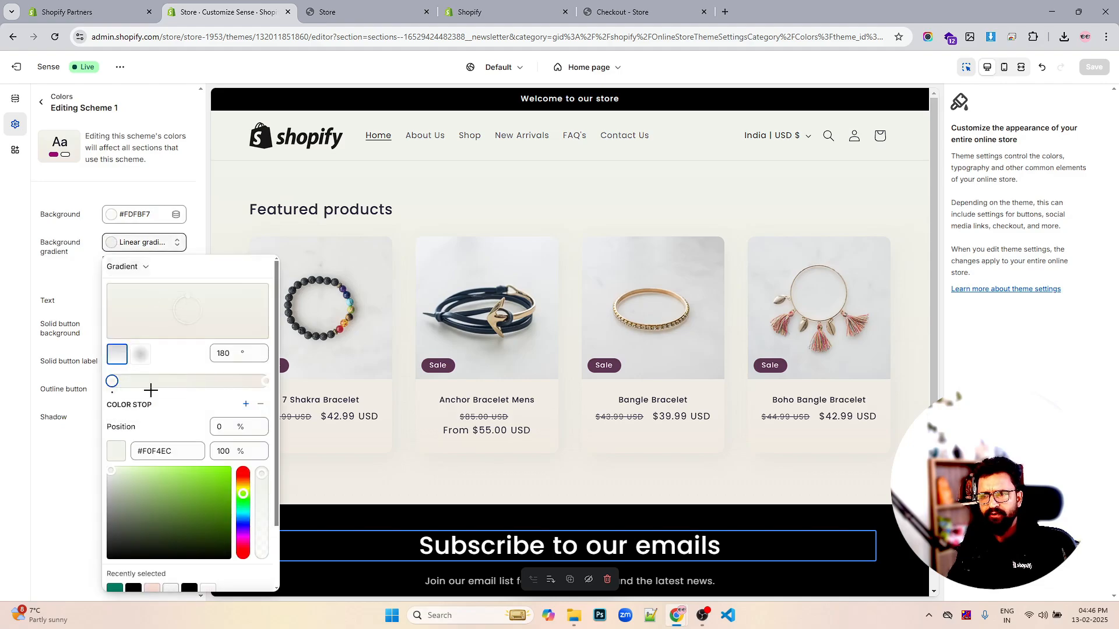
{"action": "scroll", "coordinate": [240, 469], "scroll_direction": "down", "scroll_amount": 2}
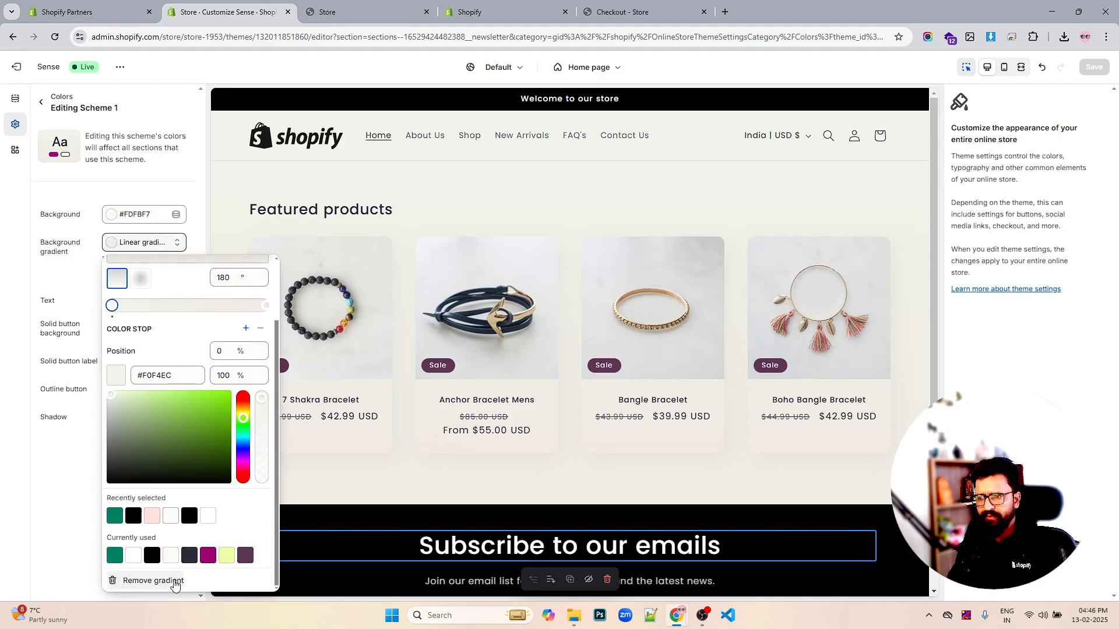
{"action": "left_click", "coordinate": [152, 580]}
{"action": "left_click", "coordinate": [128, 537]}
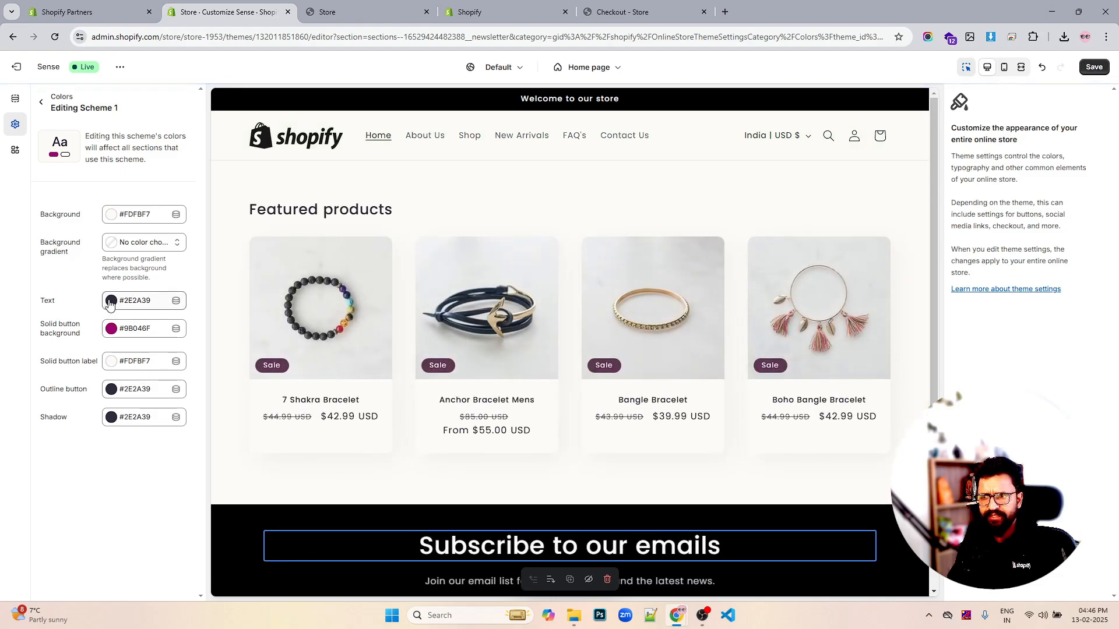
Set Scheme 1's text color to #000000 and its solid button background to #008060.
{"action": "left_click", "coordinate": [110, 301]}
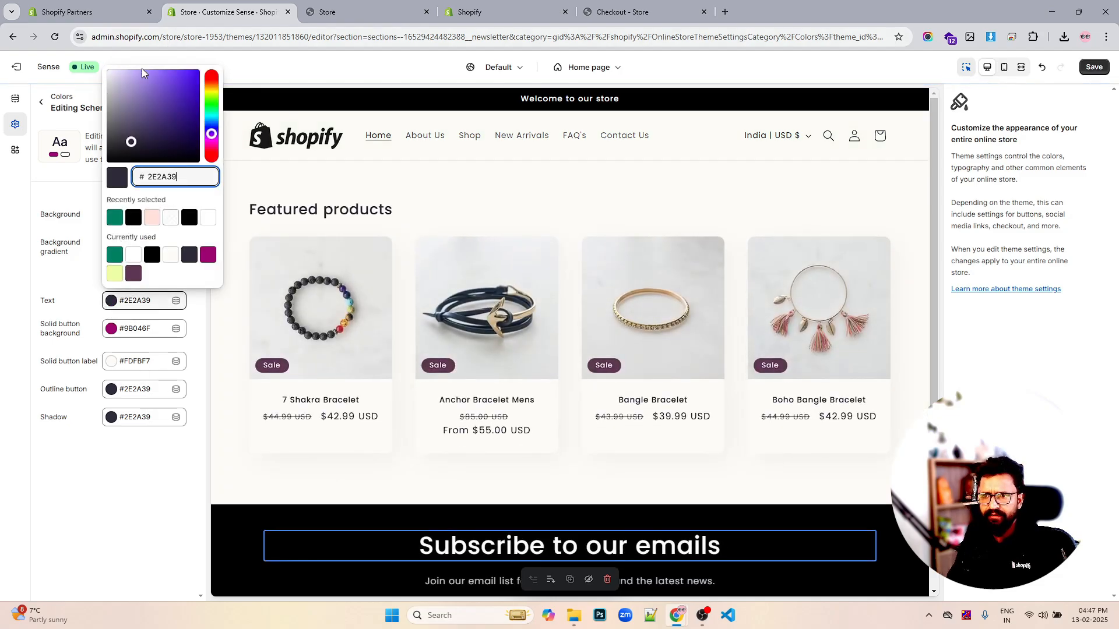
{"action": "left_click_drag", "start_coordinate": [131, 141], "coordinate": [108, 162]}
{"action": "left_click", "coordinate": [36, 272]}
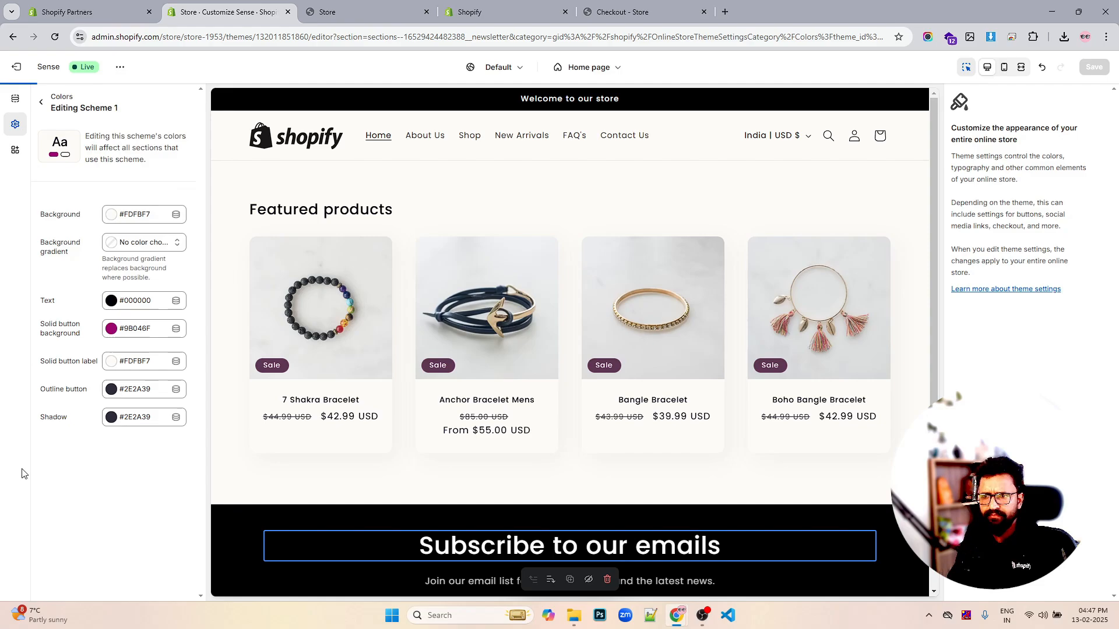
{"action": "left_click", "coordinate": [111, 329]}
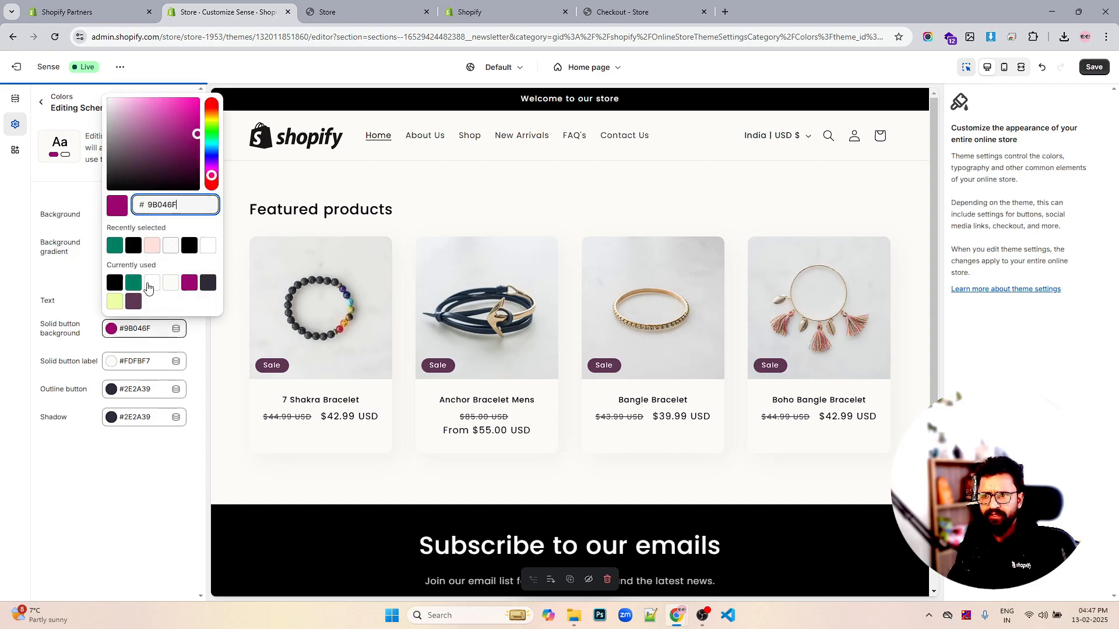
{"action": "left_click", "coordinate": [115, 245]}
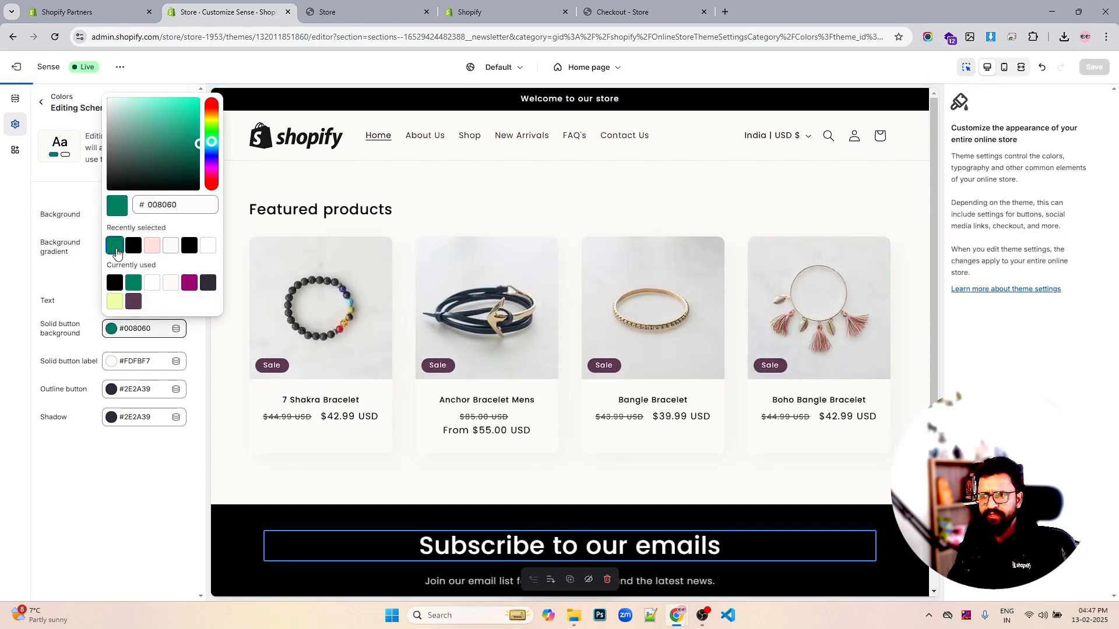
{"action": "left_click", "coordinate": [80, 510]}
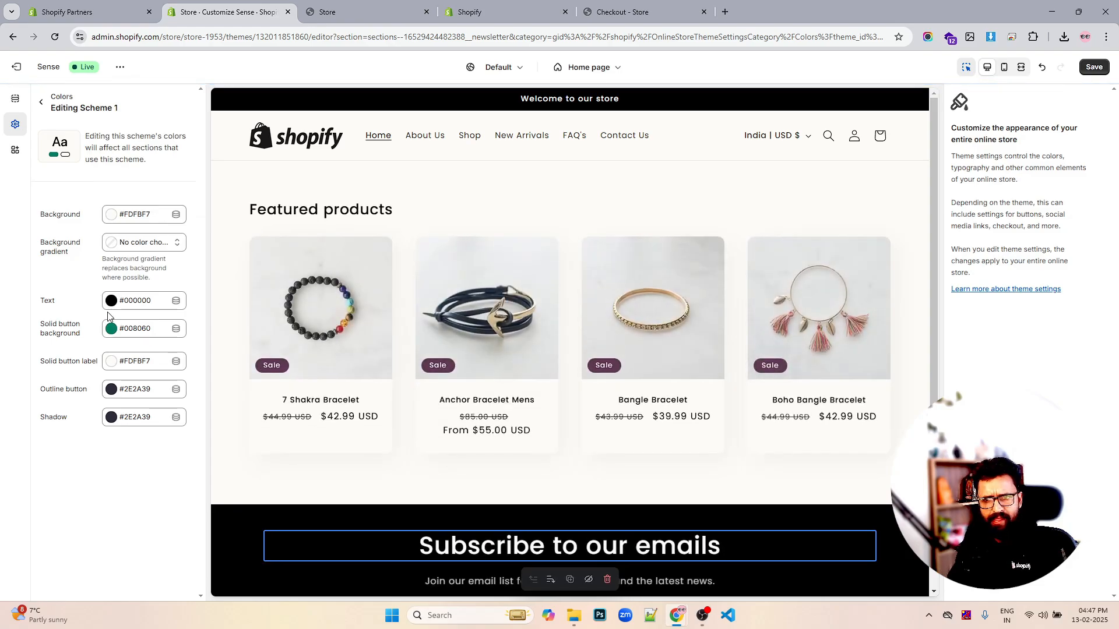
Set Scheme 1's solid button label color to #FFFFFF.
{"action": "left_click", "coordinate": [110, 392]}
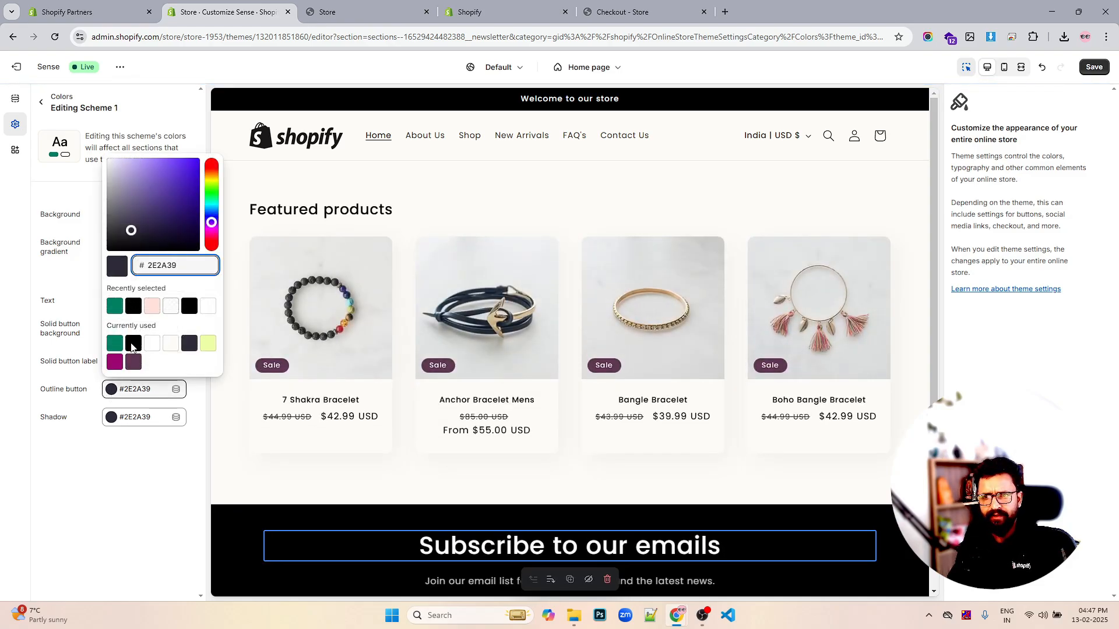
{"action": "left_click", "coordinate": [84, 528]}
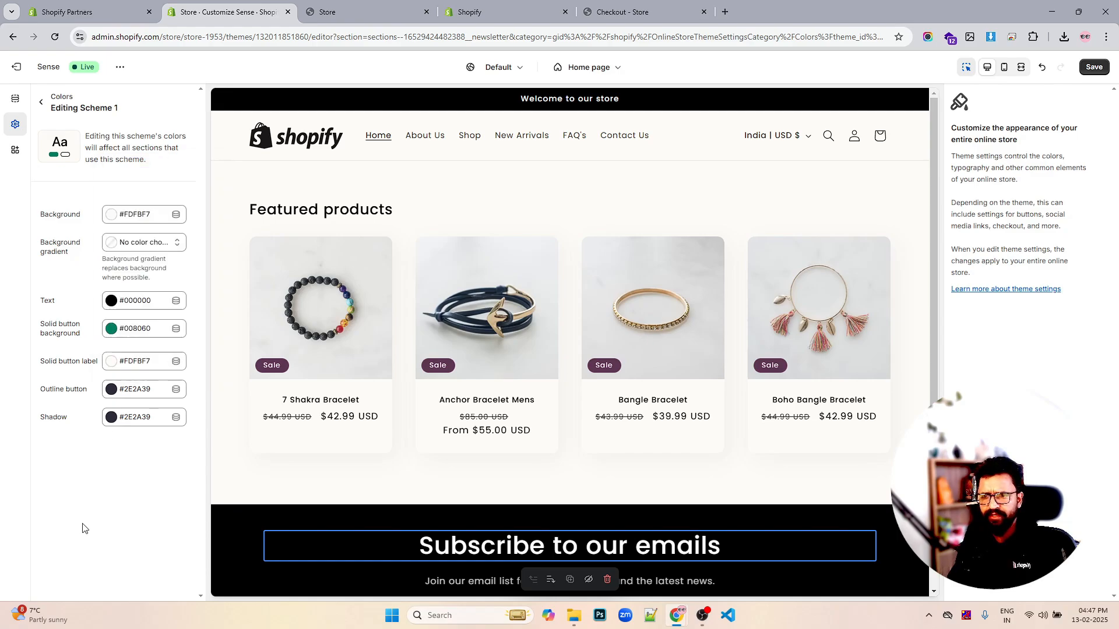
{"action": "left_click", "coordinate": [111, 361]}
{"action": "left_click_drag", "start_coordinate": [148, 166], "coordinate": [60, 101]}
Save the theme and review the home page preview from the featured products down to the footer.
{"action": "key", "text": "ctrl+s"}
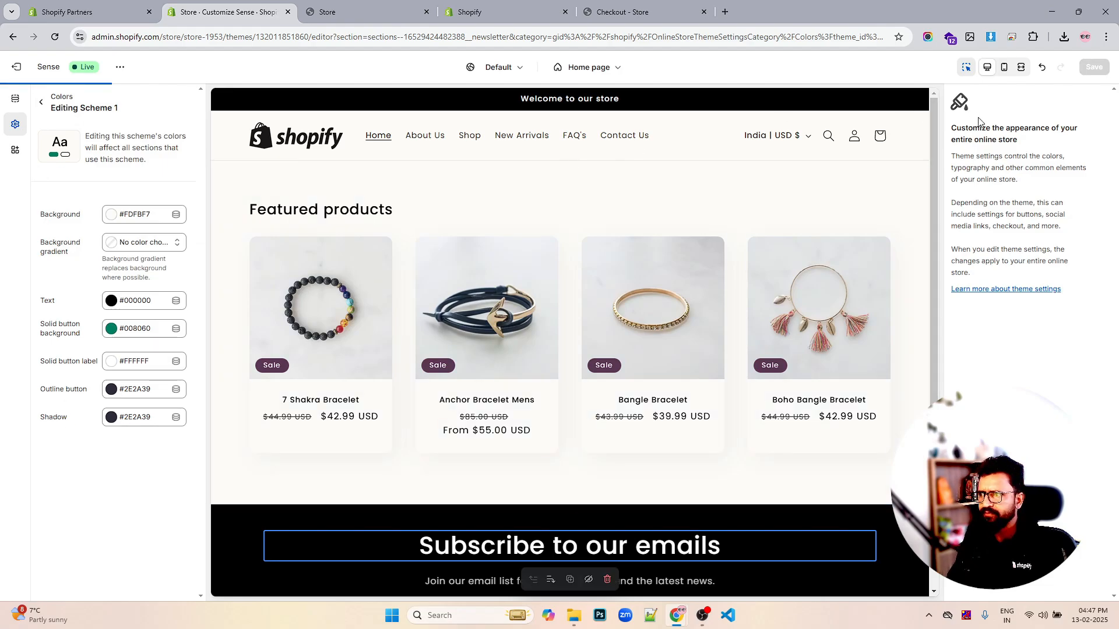
{"action": "left_click", "coordinate": [1094, 67]}
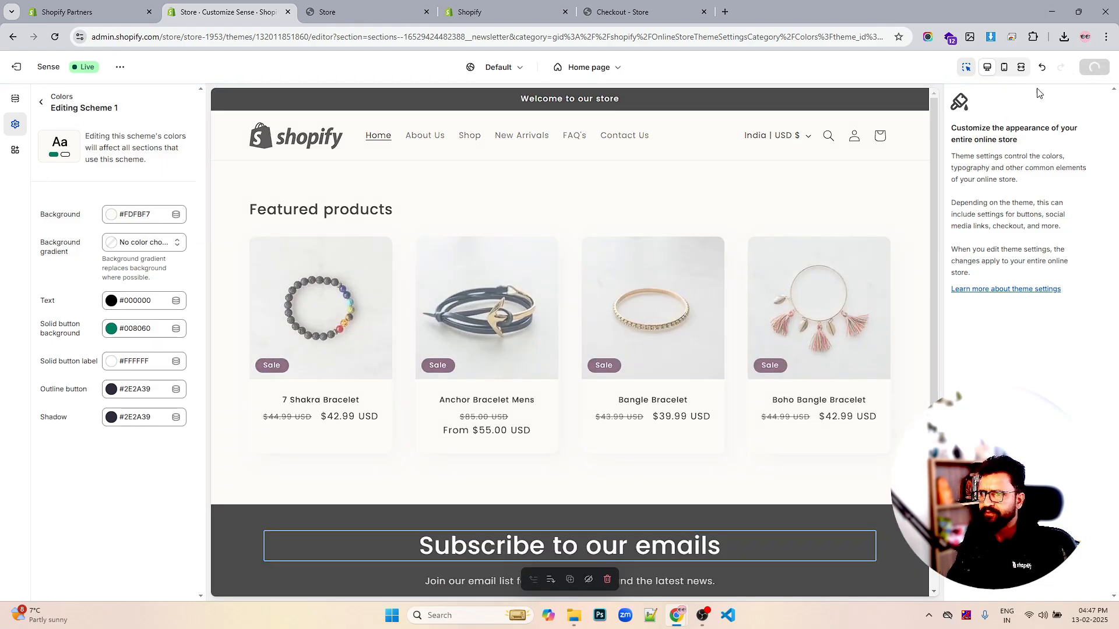
{"action": "scroll", "coordinate": [803, 294], "scroll_direction": "down", "scroll_amount": 4}
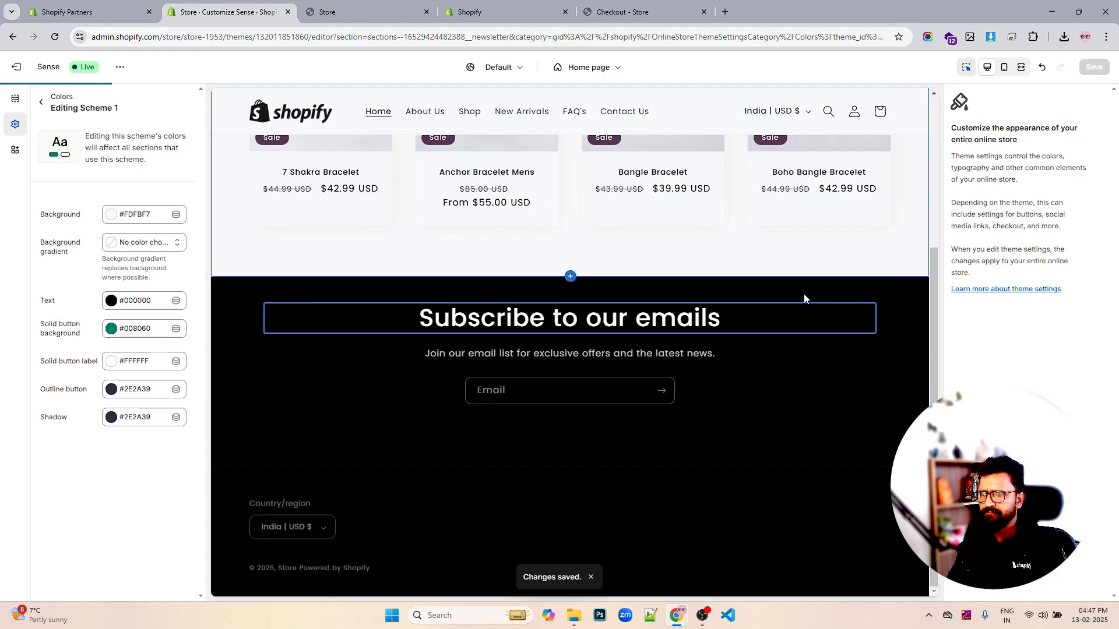
{"action": "scroll", "coordinate": [845, 320], "scroll_direction": "up", "scroll_amount": 4}
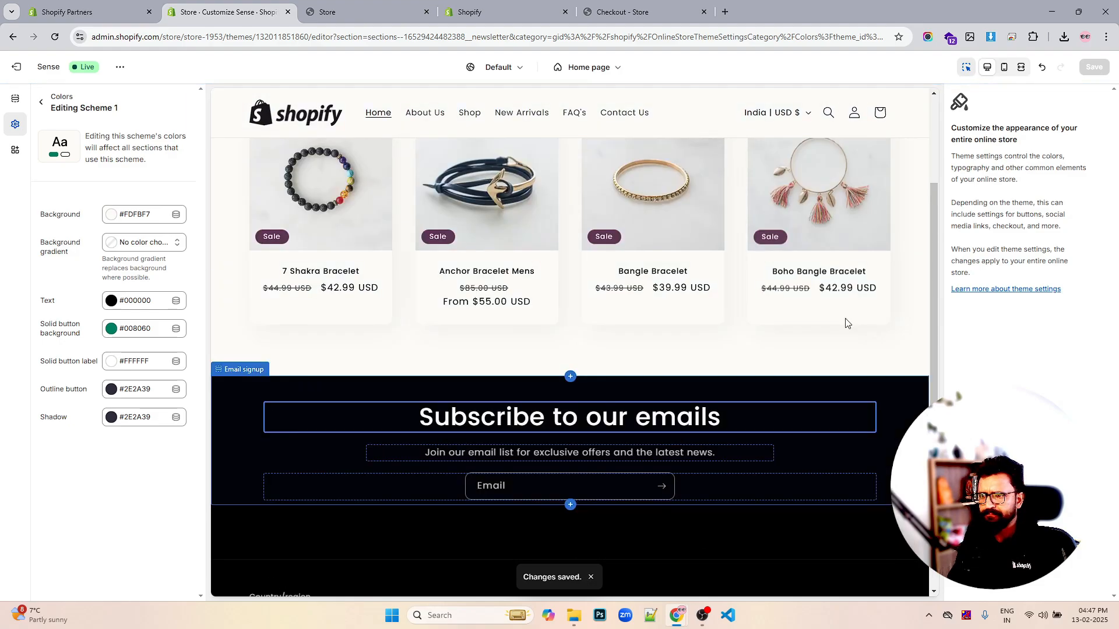
{"action": "scroll", "coordinate": [781, 307], "scroll_direction": "down", "scroll_amount": 2}
{"action": "scroll", "coordinate": [778, 302], "scroll_direction": "down", "scroll_amount": 2}
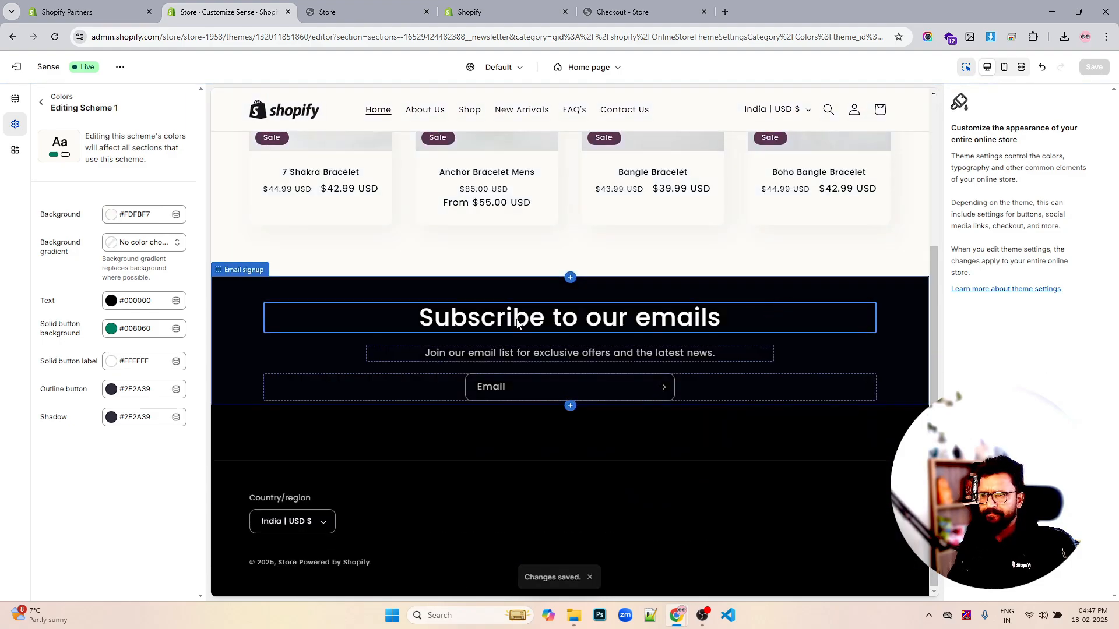
{"action": "scroll", "coordinate": [488, 309], "scroll_direction": "up", "scroll_amount": 4}
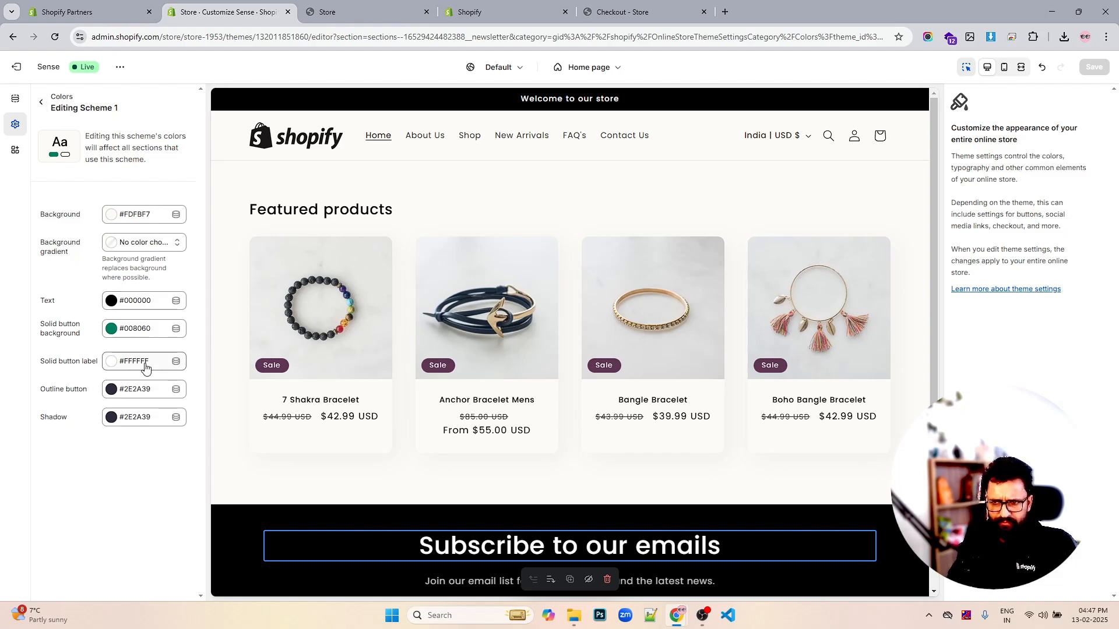
Set Scheme 1's background color to #FFFFFF and save the theme.
{"action": "left_click", "coordinate": [111, 217]}
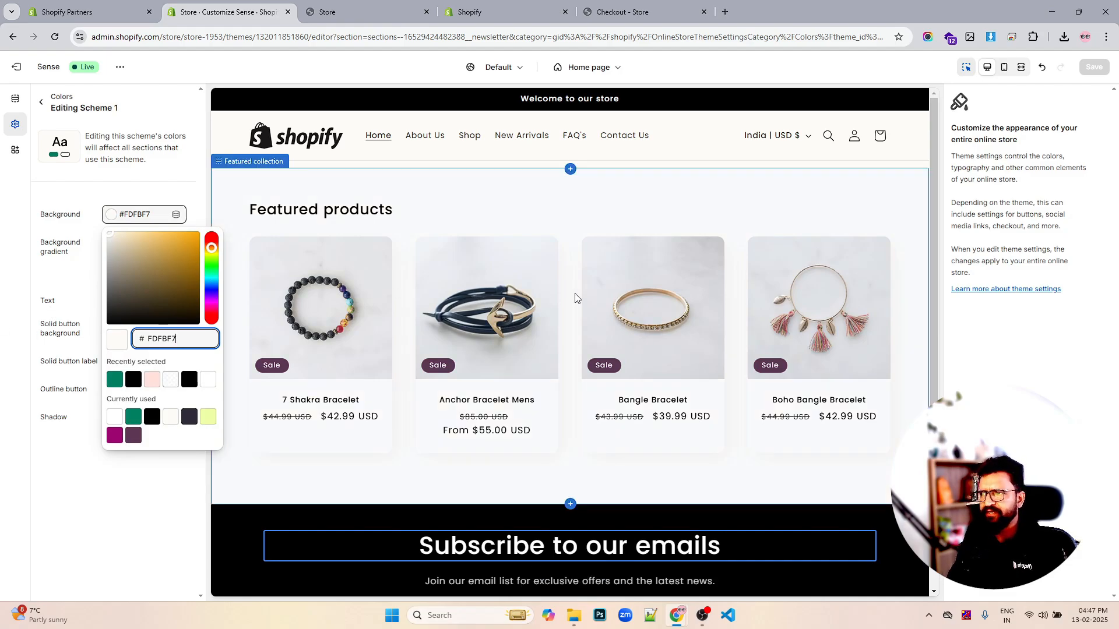
{"action": "scroll", "coordinate": [543, 300], "scroll_direction": "down", "scroll_amount": 4}
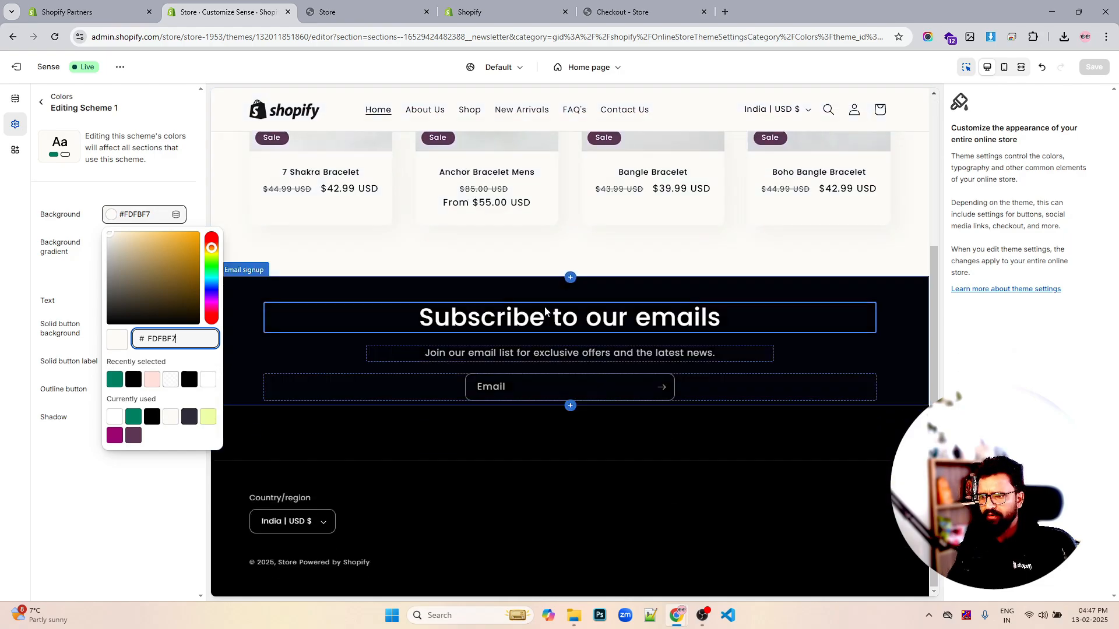
{"action": "scroll", "coordinate": [544, 308], "scroll_direction": "up", "scroll_amount": 4}
{"action": "scroll", "coordinate": [544, 312], "scroll_direction": "up", "scroll_amount": 1}
{"action": "left_click_drag", "start_coordinate": [116, 250], "coordinate": [106, 232]}
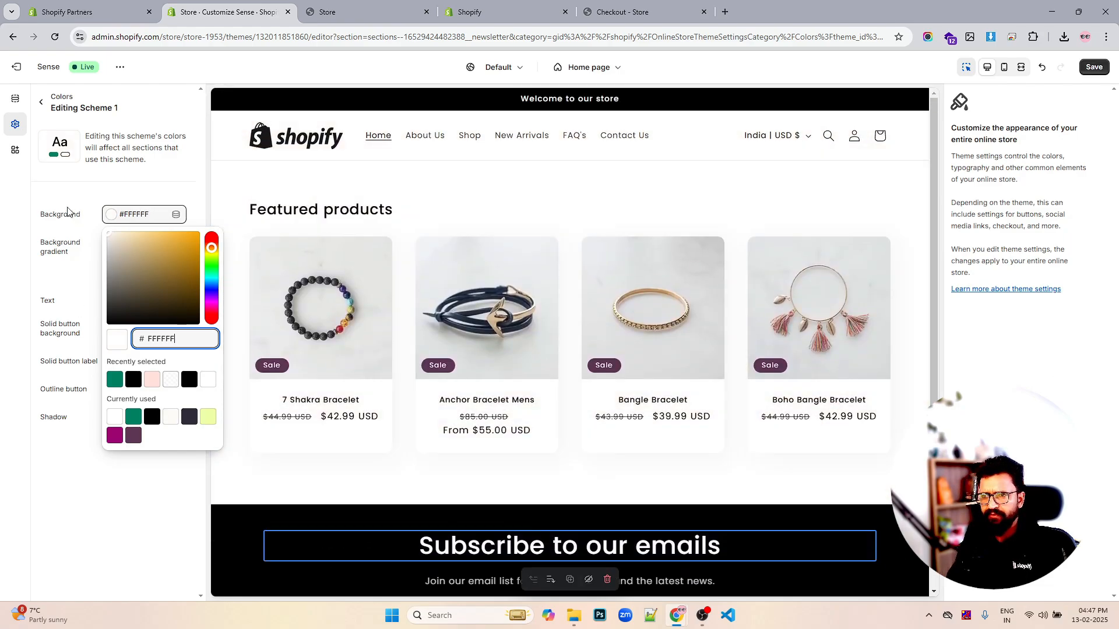
{"action": "left_click", "coordinate": [42, 192]}
{"action": "key", "text": "ctrl+s"}
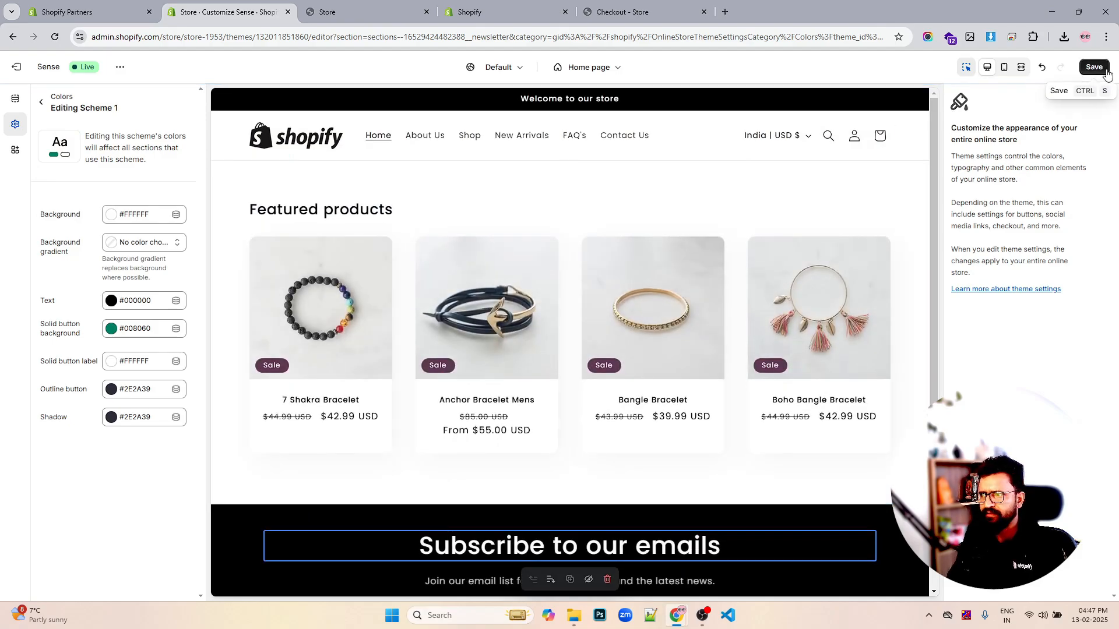
{"action": "left_click", "coordinate": [1105, 70]}
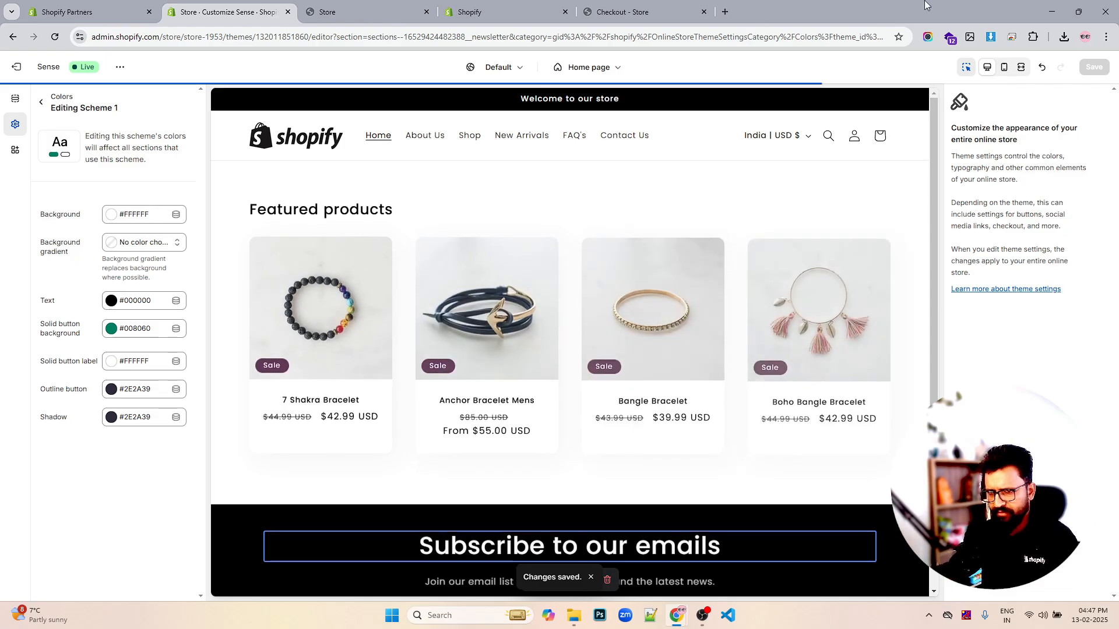
Review the Buttons border and shadow options in the theme settings, leaving the color scheme editor.
{"action": "left_click", "coordinate": [42, 101]}
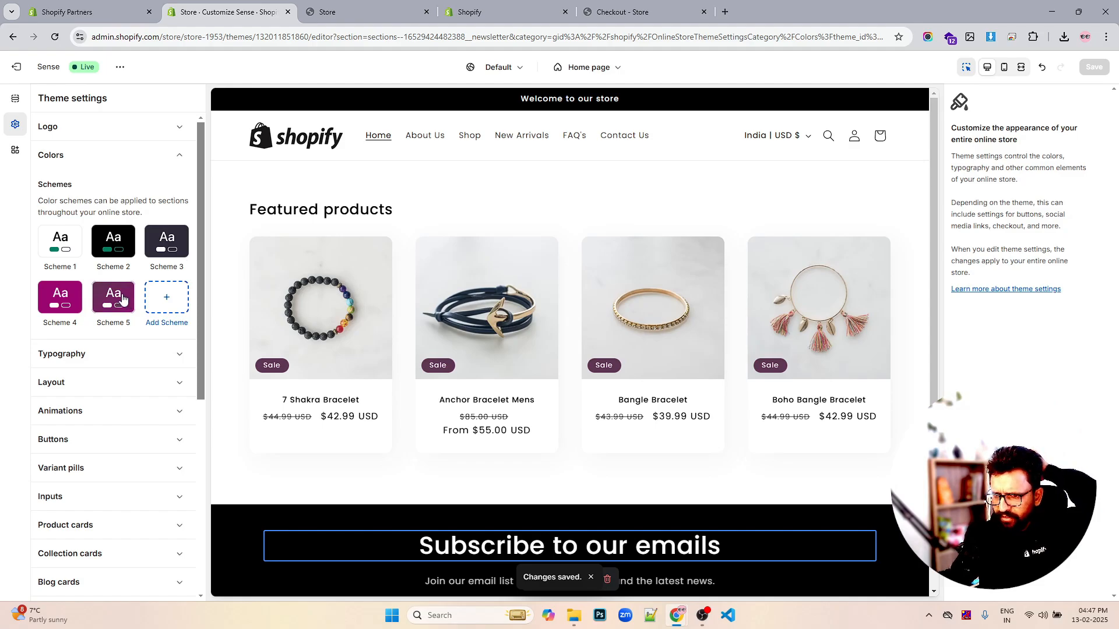
{"action": "scroll", "coordinate": [142, 298], "scroll_direction": "down", "scroll_amount": 3}
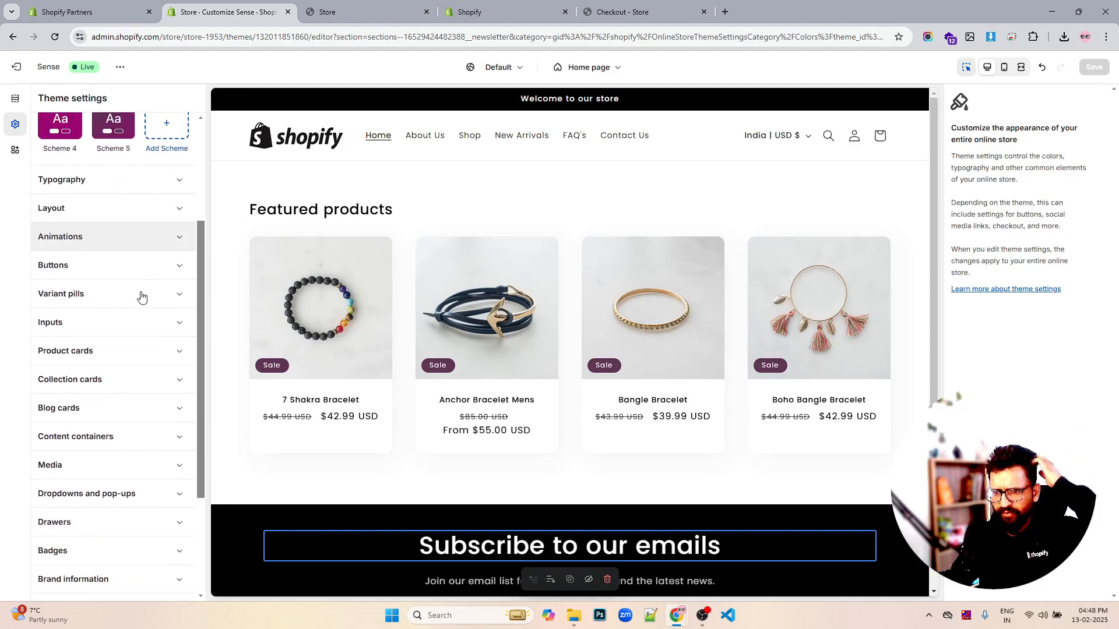
{"action": "left_click", "coordinate": [117, 274]}
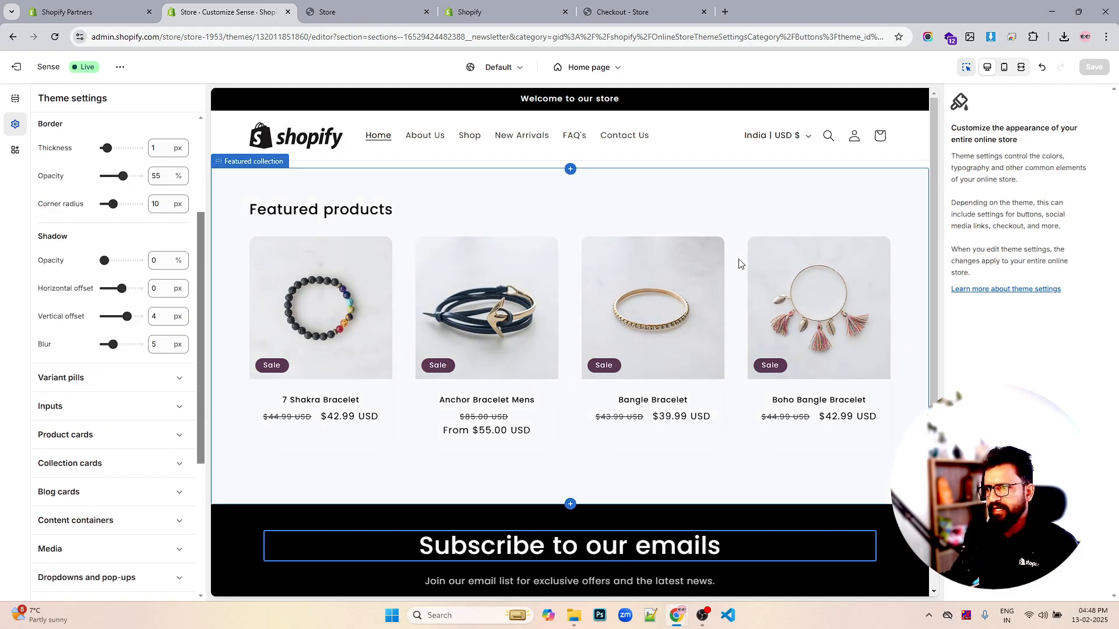
{"action": "scroll", "coordinate": [154, 214], "scroll_direction": "up", "scroll_amount": 3}
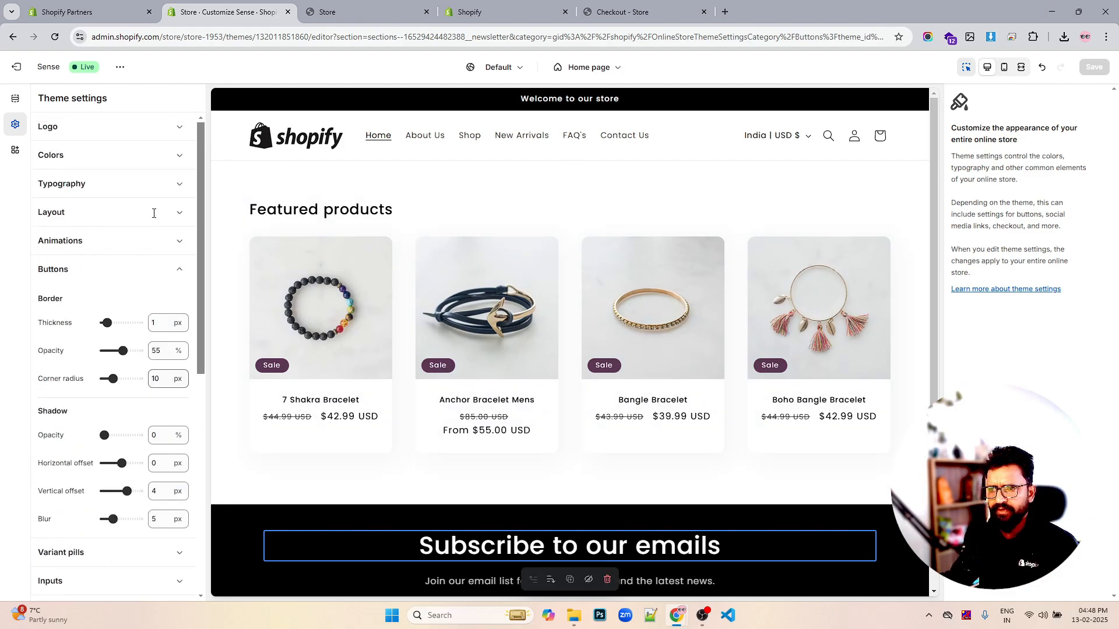
{"action": "left_click", "coordinate": [107, 268]}
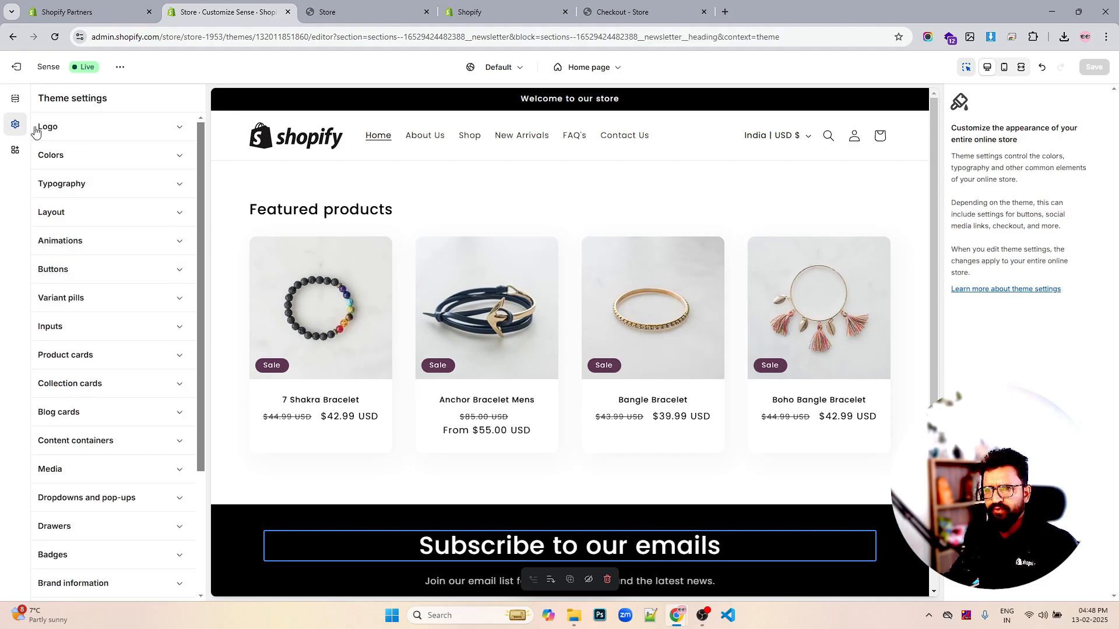
Inspect the Header section's settings on the home page, including its color scheme choices, keeping Scheme 1.
{"action": "left_click", "coordinate": [15, 102]}
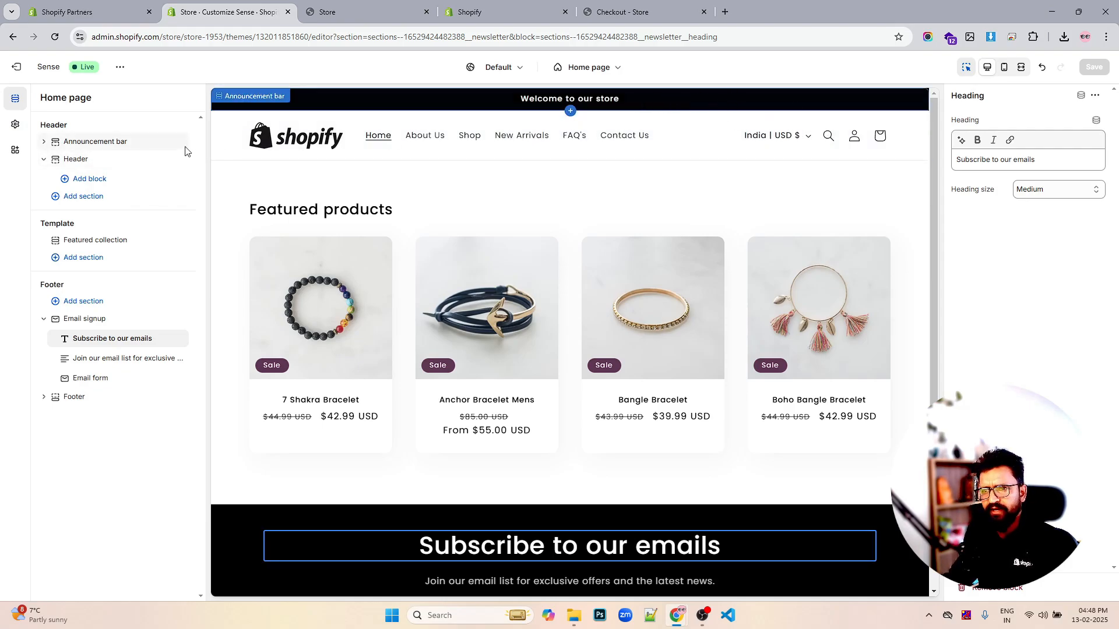
{"action": "left_click", "coordinate": [80, 160]}
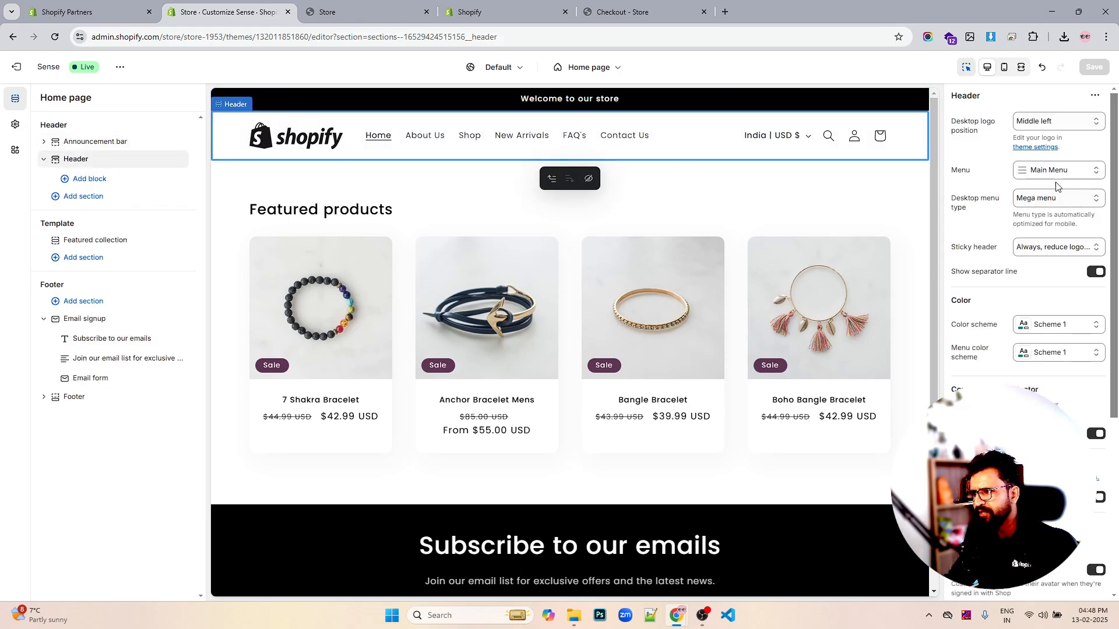
{"action": "scroll", "coordinate": [1058, 232], "scroll_direction": "down", "scroll_amount": 1}
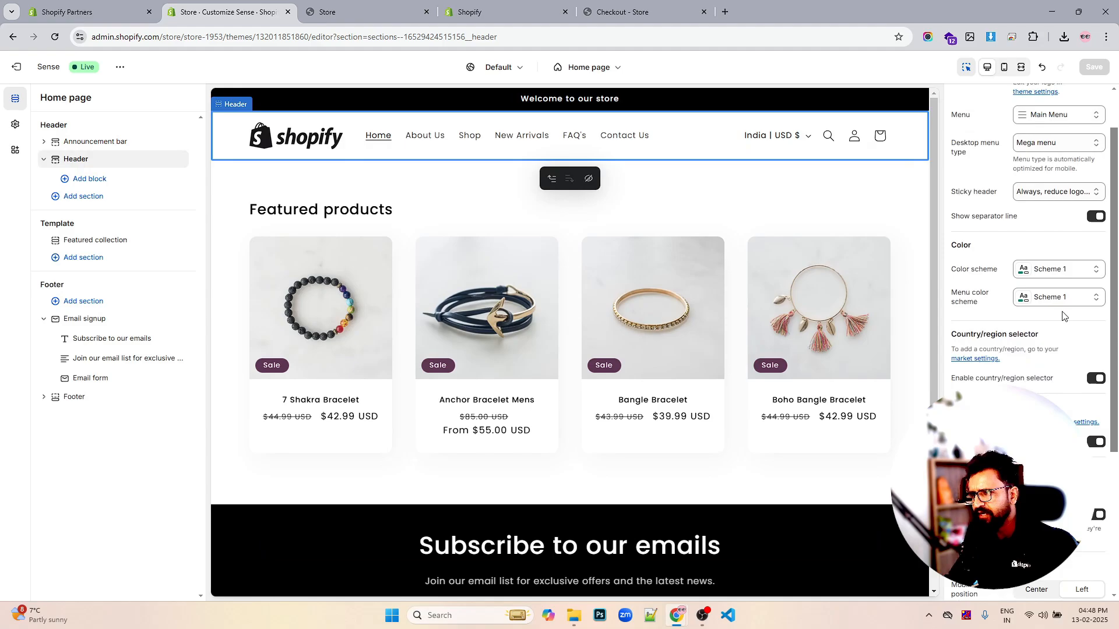
{"action": "left_click", "coordinate": [1063, 268]}
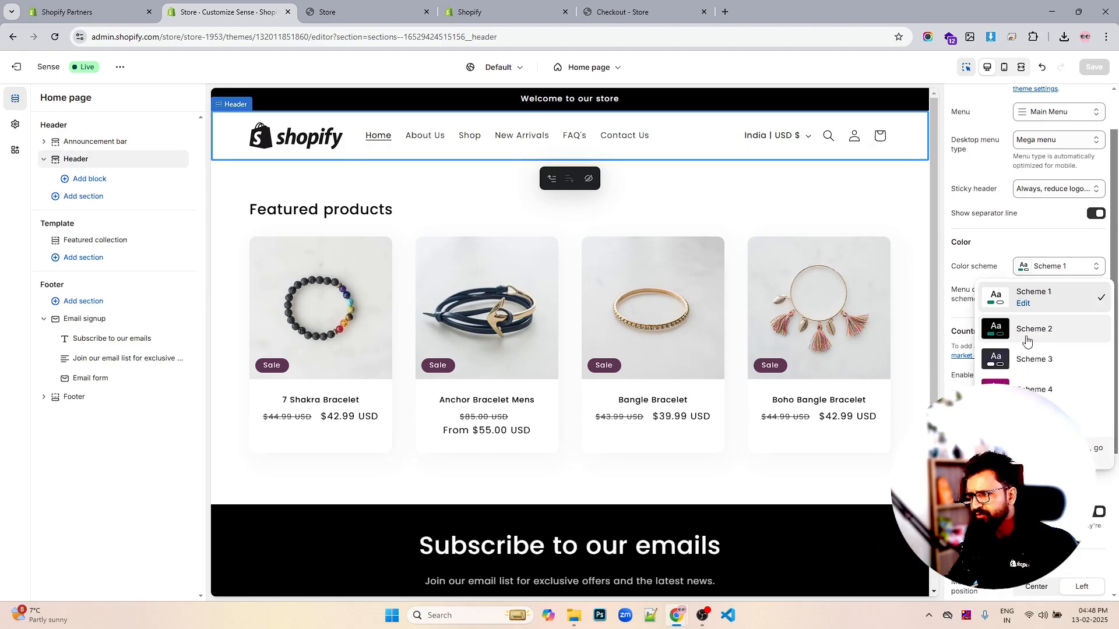
{"action": "left_click", "coordinate": [1048, 298]}
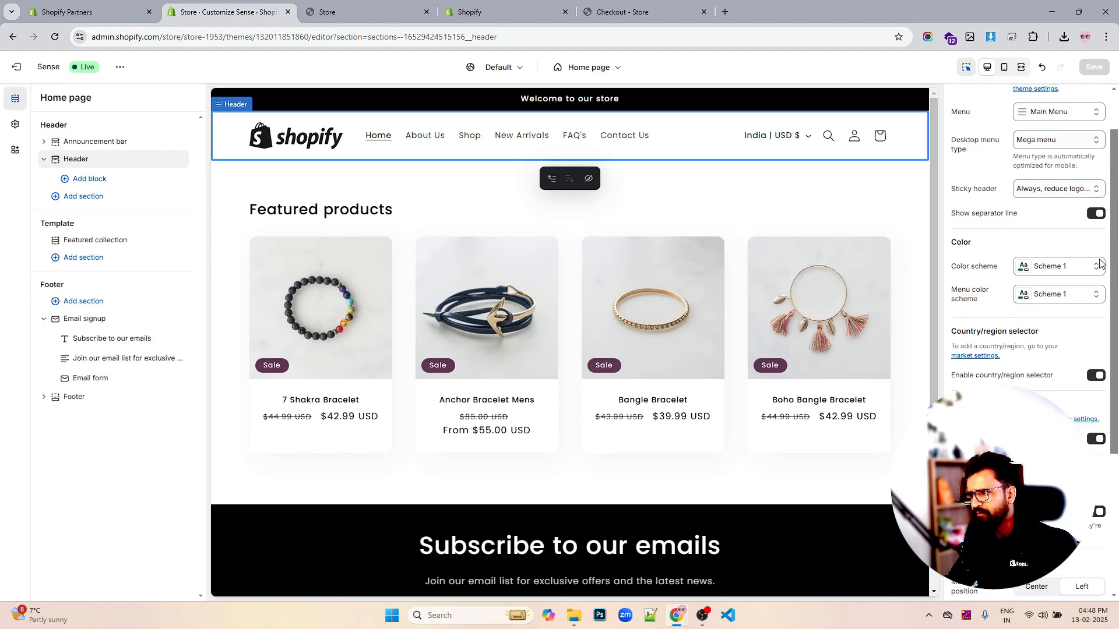
{"action": "scroll", "coordinate": [1084, 300], "scroll_direction": "down", "scroll_amount": 4}
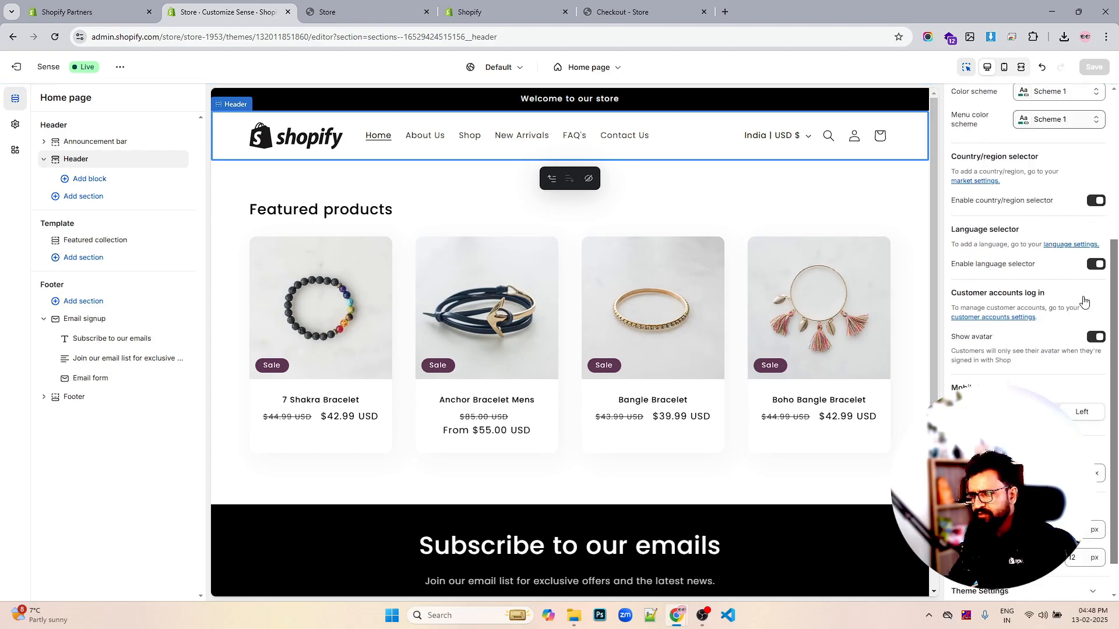
{"action": "scroll", "coordinate": [756, 354], "scroll_direction": "down", "scroll_amount": 4}
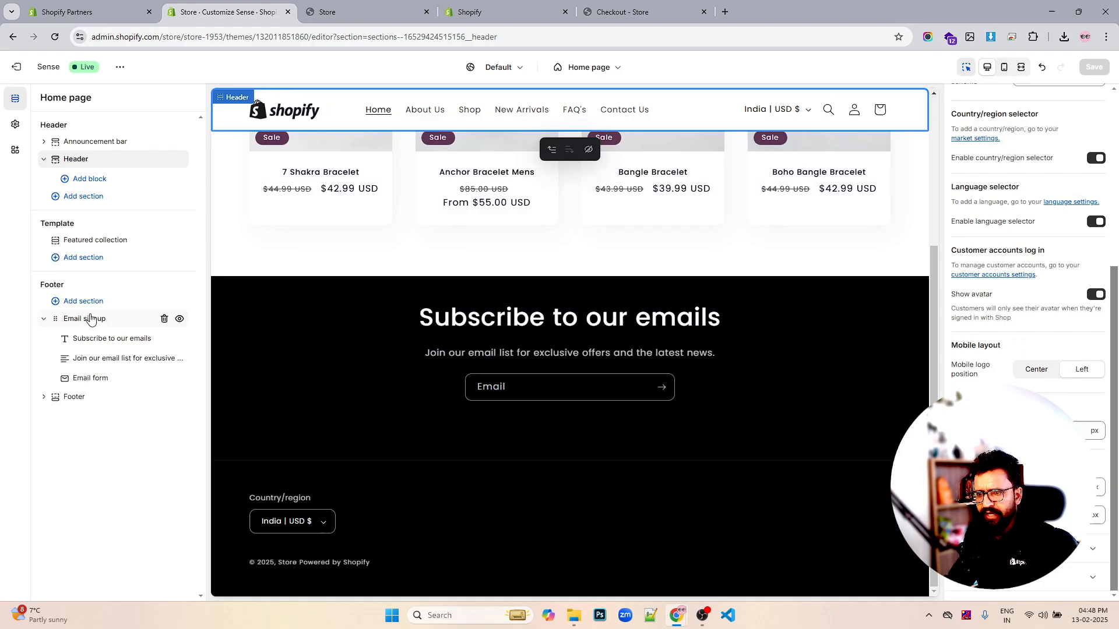
Set the Email signup section's color scheme to Scheme 1 and its top and bottom padding to 12 px.
{"action": "left_click", "coordinate": [74, 399]}
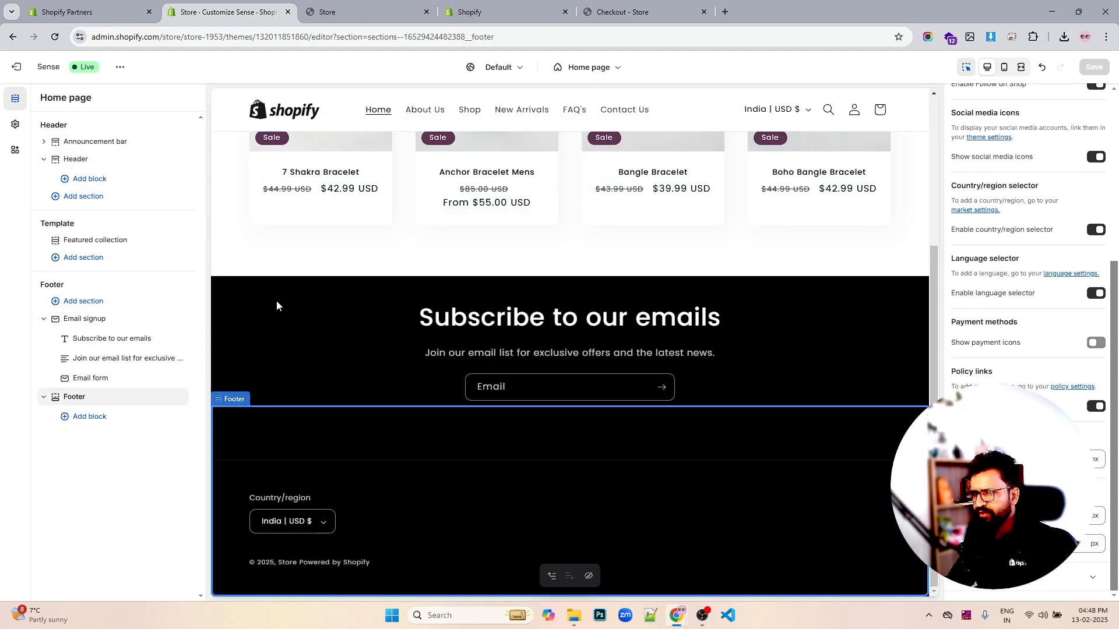
{"action": "left_click", "coordinate": [110, 322]}
{"action": "left_click", "coordinate": [1055, 124]}
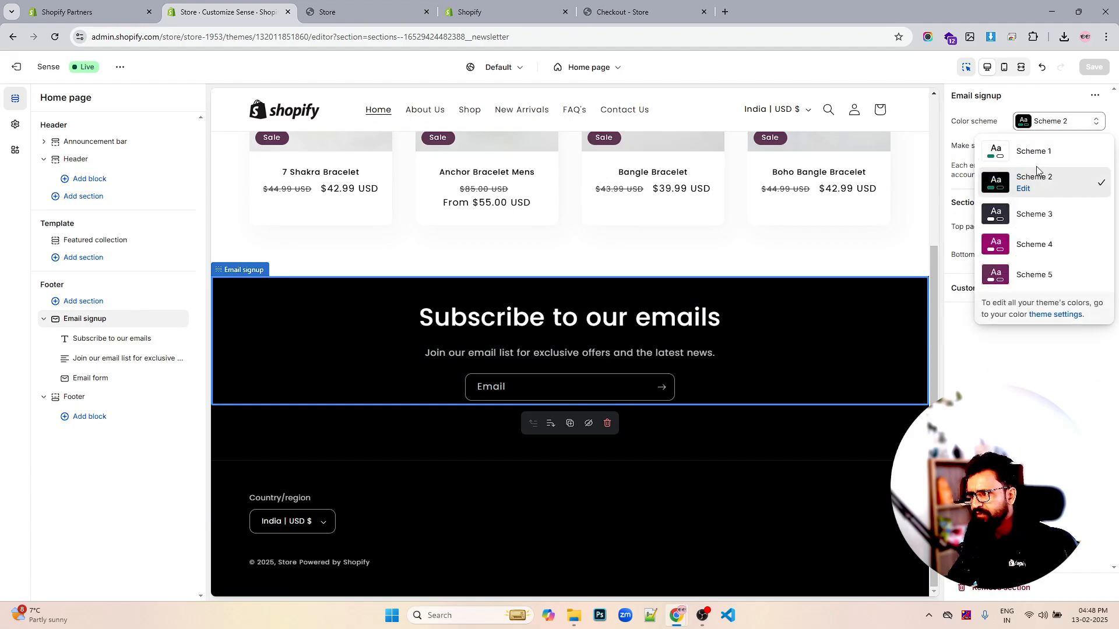
{"action": "left_click", "coordinate": [1035, 154]}
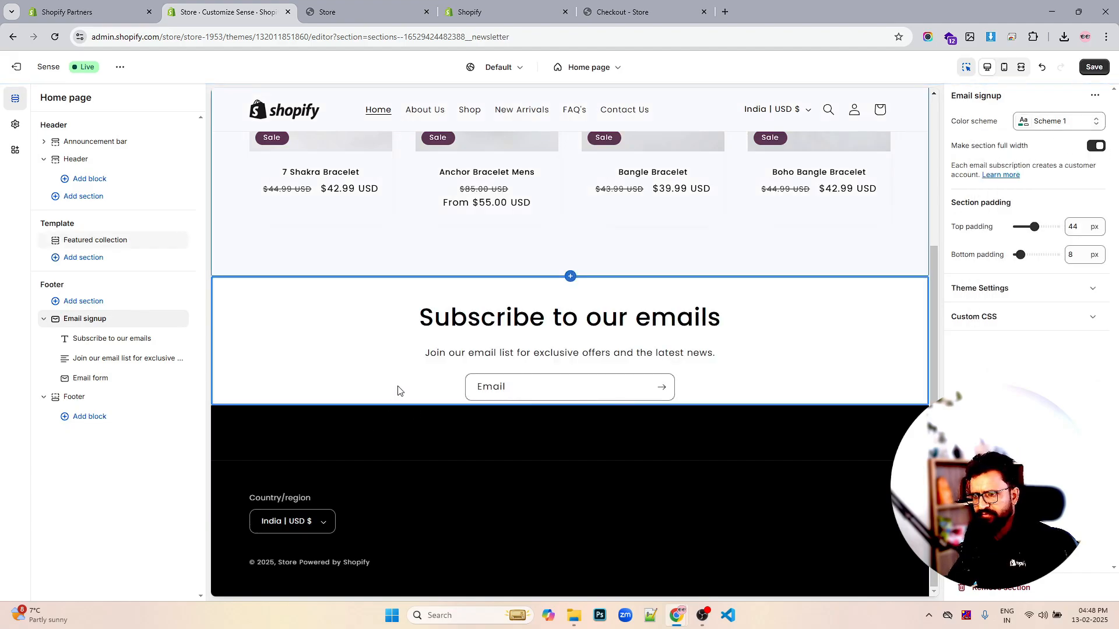
{"action": "mouse_move", "coordinate": [1017, 257]}
{"action": "left_mouse_down"}
{"action": "mouse_move", "coordinate": [1027, 227]}
{"action": "mouse_move", "coordinate": [1021, 255]}
{"action": "left_mouse_up"}
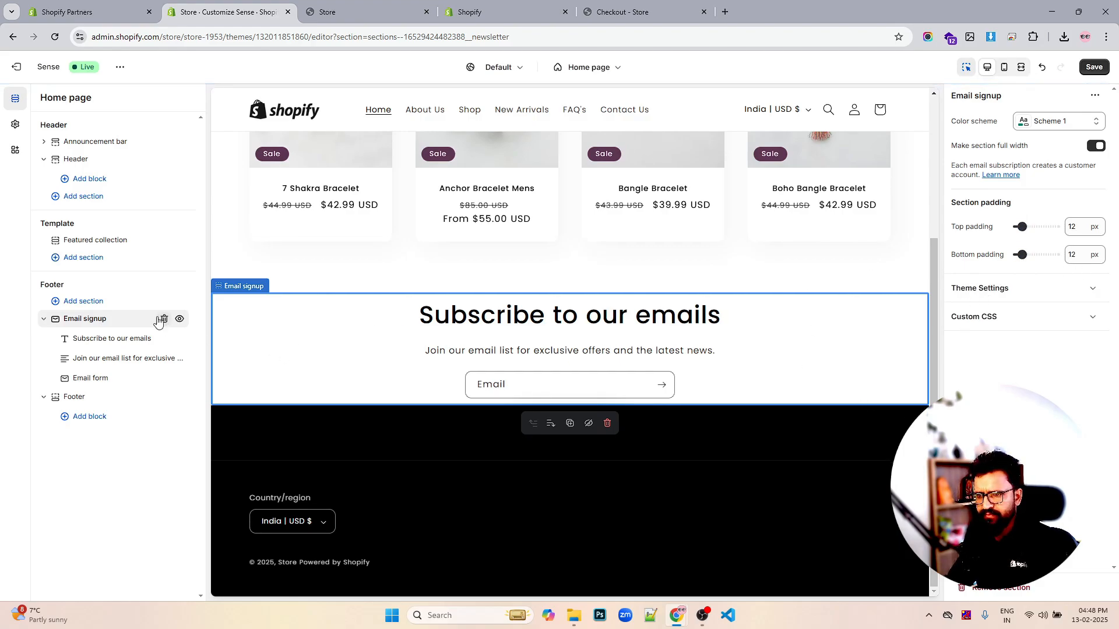
Hide the Email signup section, select the Footer section and save the theme changes.
{"action": "left_click", "coordinate": [179, 319]}
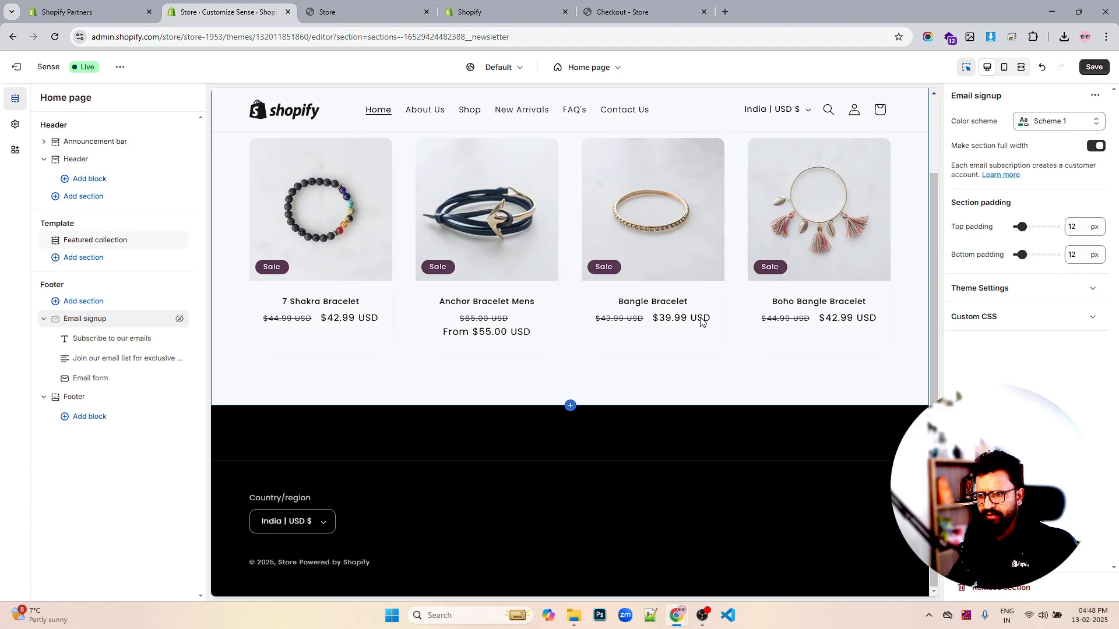
{"action": "left_click", "coordinate": [93, 396]}
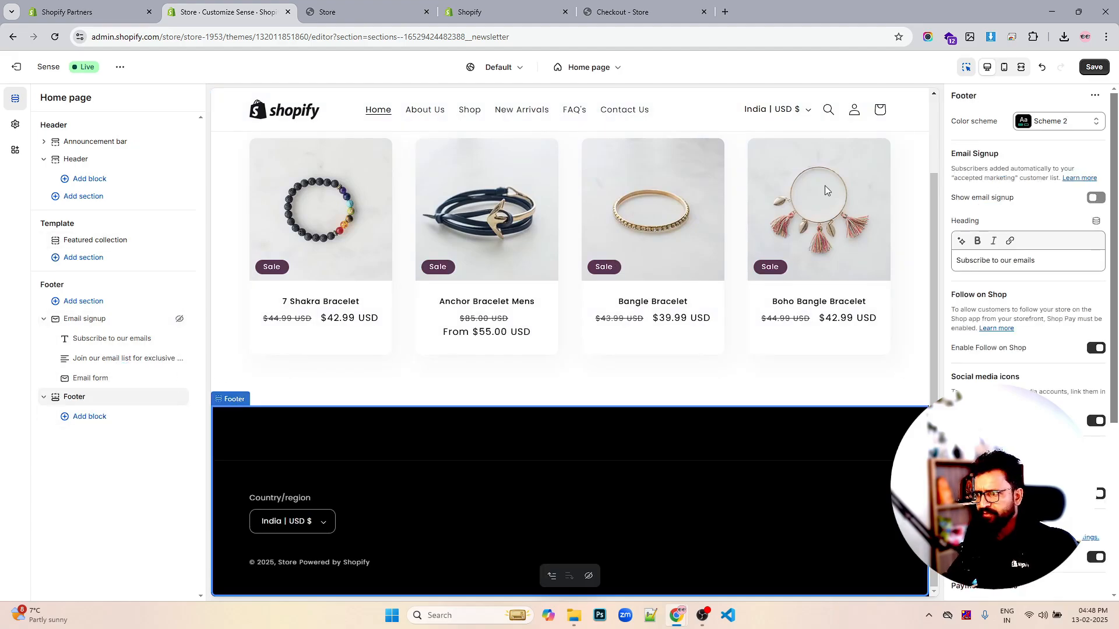
{"action": "left_click", "coordinate": [1094, 67]}
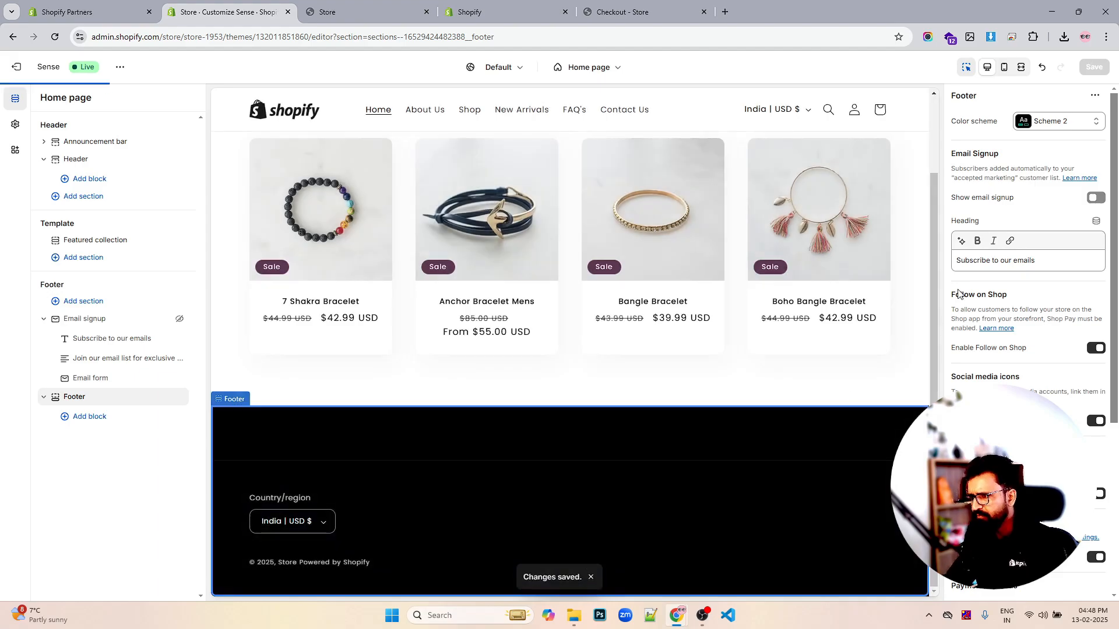
Examine the Footer section's settings and the block types that can be added to it.
{"action": "scroll", "coordinate": [1020, 338], "scroll_direction": "down", "scroll_amount": 2}
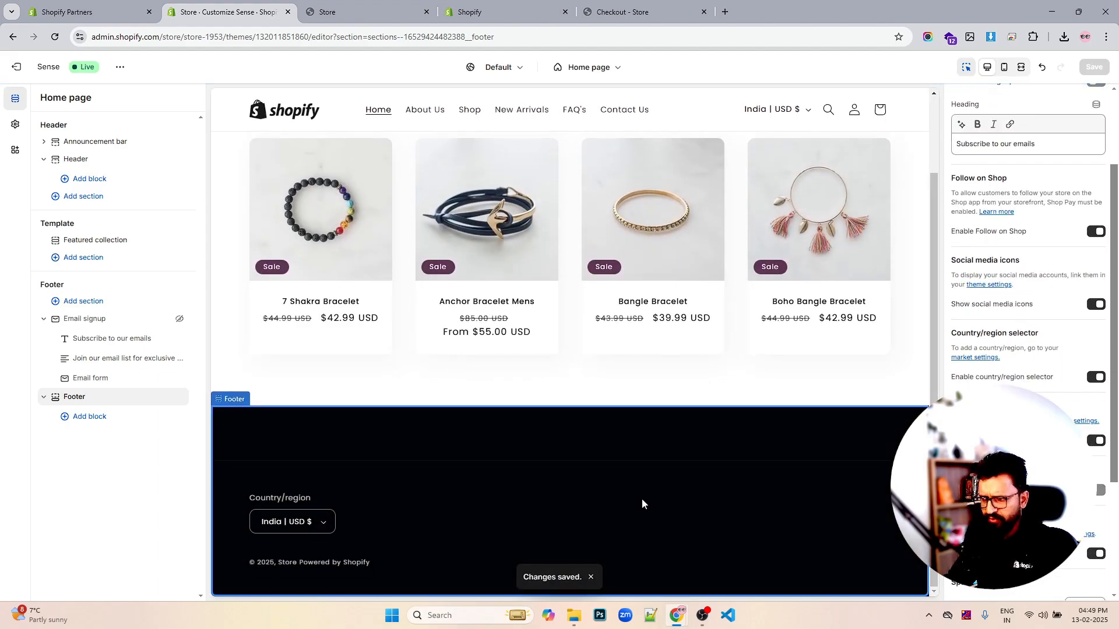
{"action": "scroll", "coordinate": [1028, 338], "scroll_direction": "down", "scroll_amount": 3}
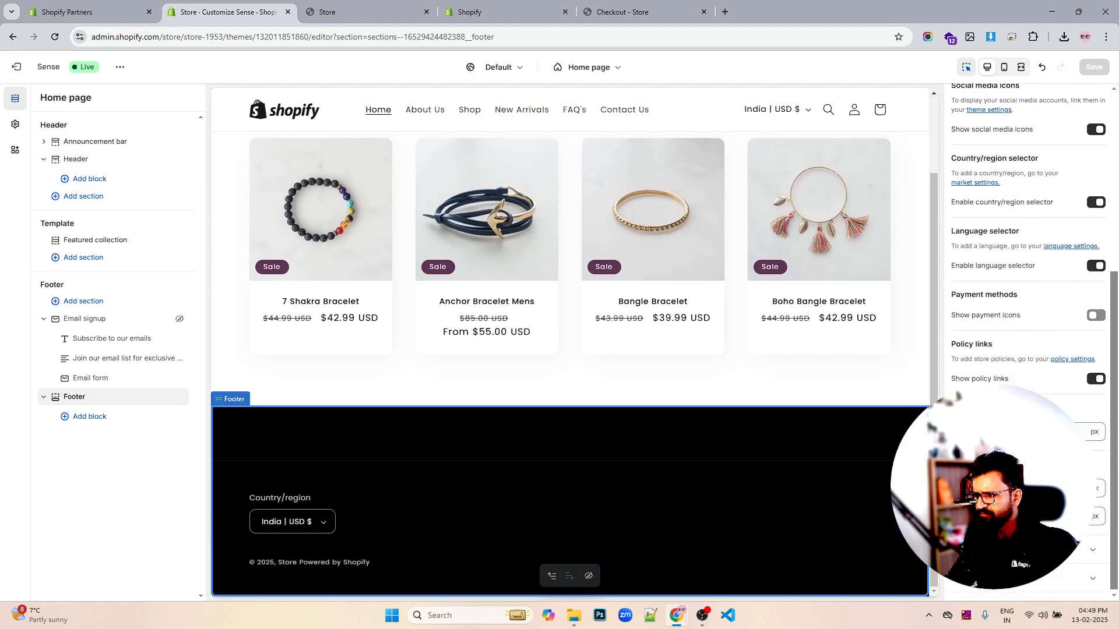
{"action": "scroll", "coordinate": [1025, 432], "scroll_direction": "down", "scroll_amount": 1}
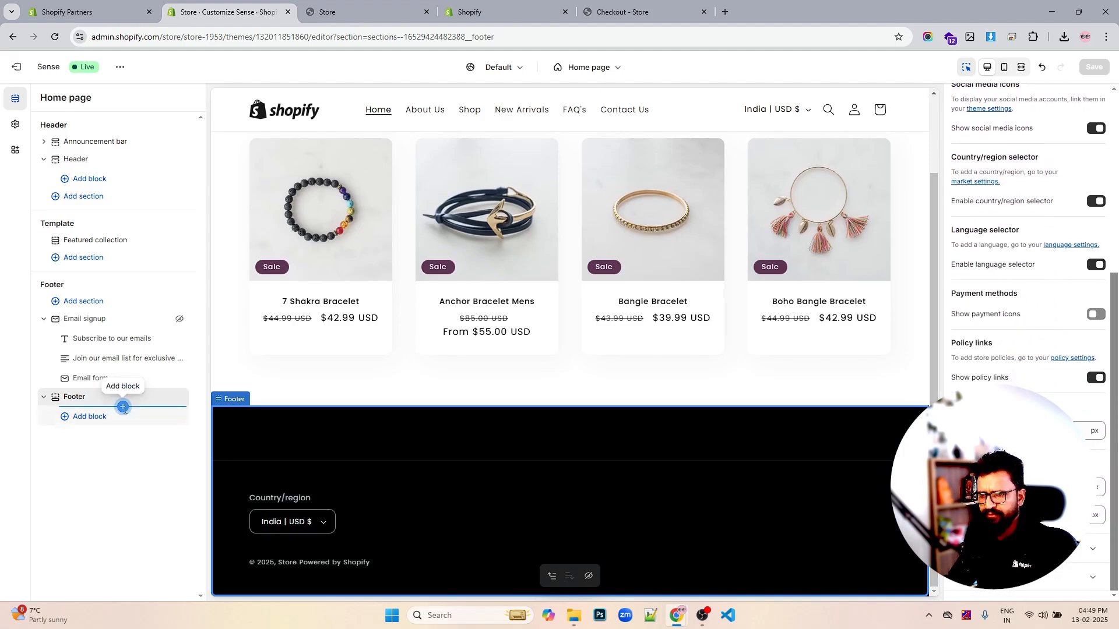
{"action": "left_click", "coordinate": [123, 407]}
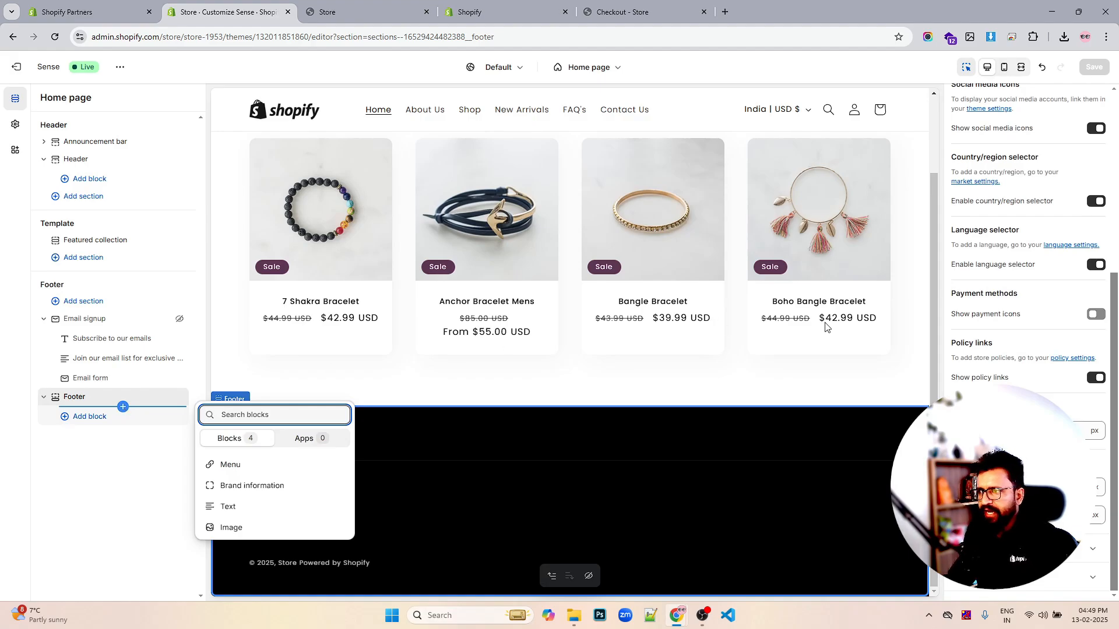
{"action": "left_click", "coordinate": [925, 236]}
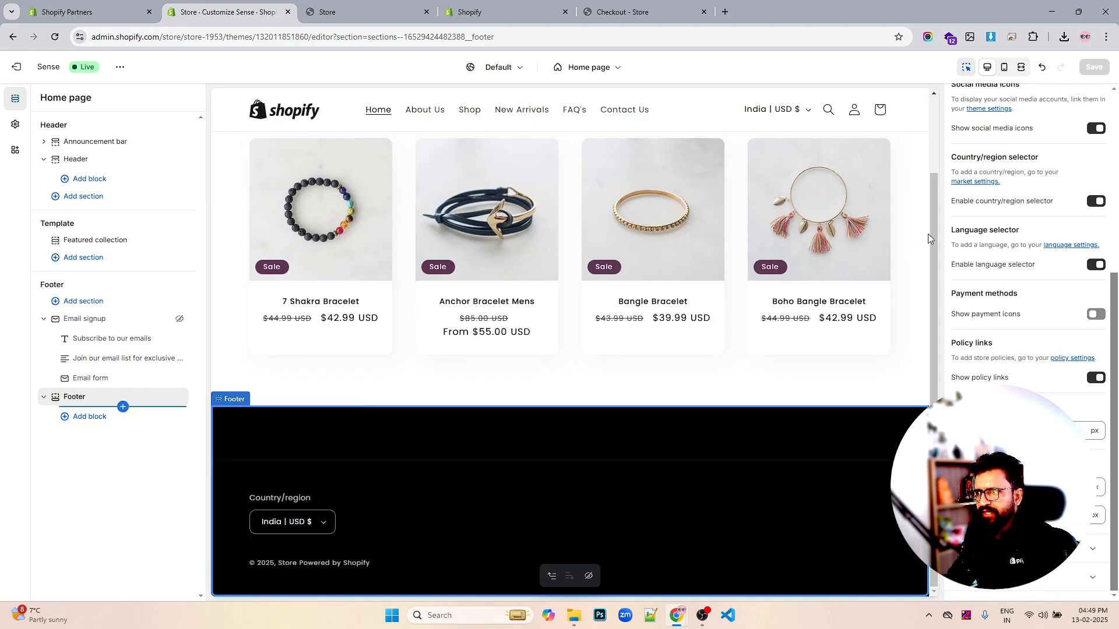
Look over the home page preview from the header menu to the empty footer.
{"action": "left_click_drag", "start_coordinate": [932, 231], "coordinate": [935, 327]}
{"action": "scroll", "coordinate": [839, 364], "scroll_direction": "up", "scroll_amount": 2}
{"action": "scroll", "coordinate": [822, 317], "scroll_direction": "up", "scroll_amount": 1}
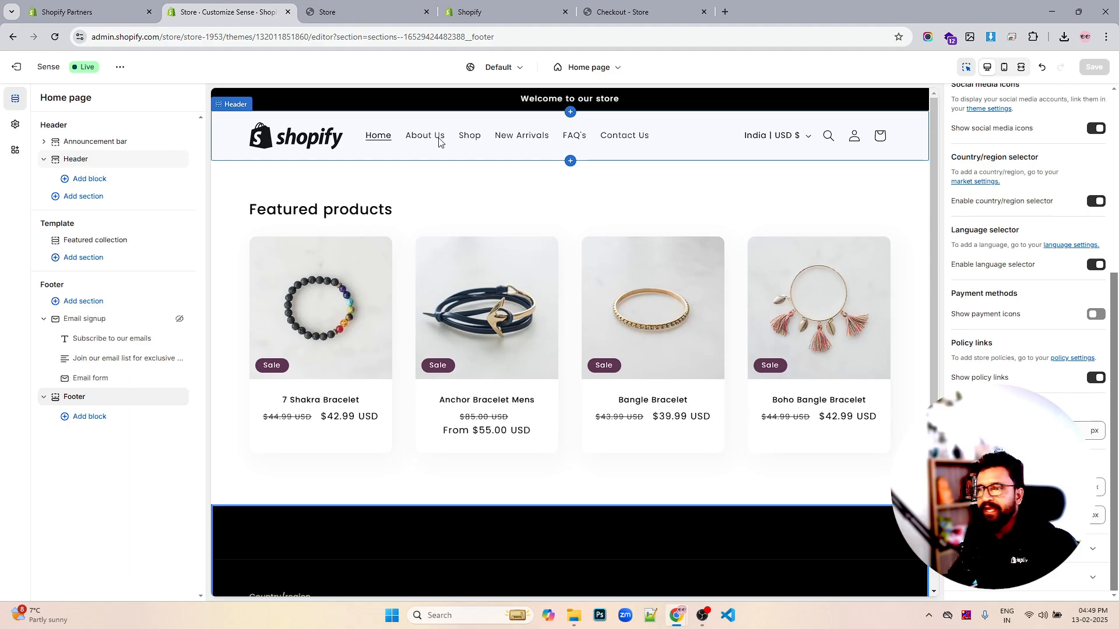
{"action": "scroll", "coordinate": [630, 213], "scroll_direction": "down", "scroll_amount": 3}
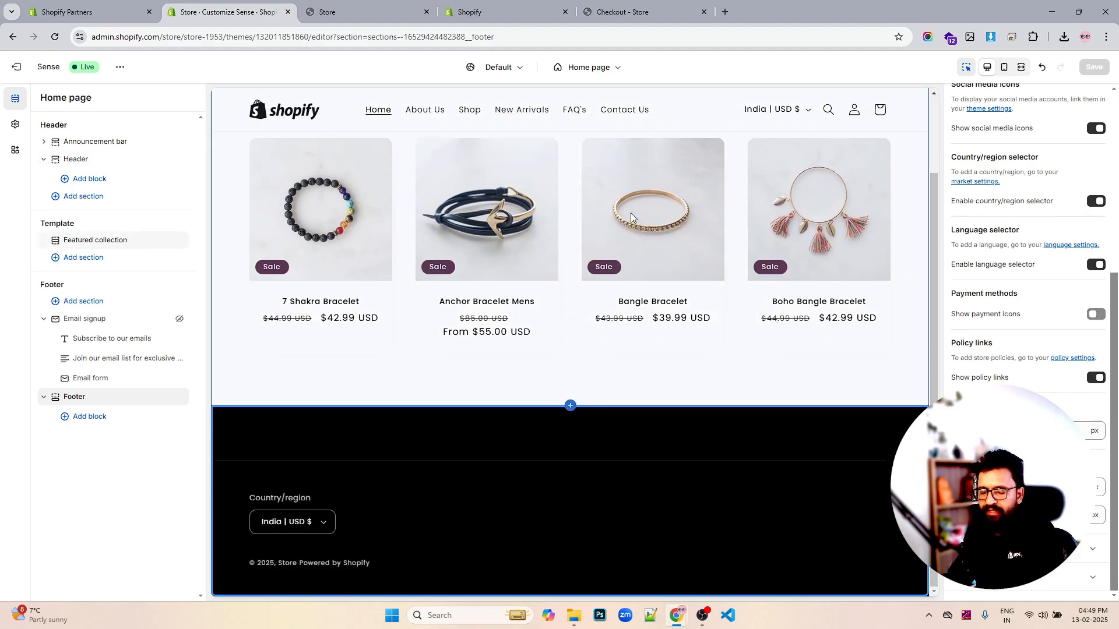
{"action": "scroll", "coordinate": [763, 329], "scroll_direction": "up", "scroll_amount": 3}
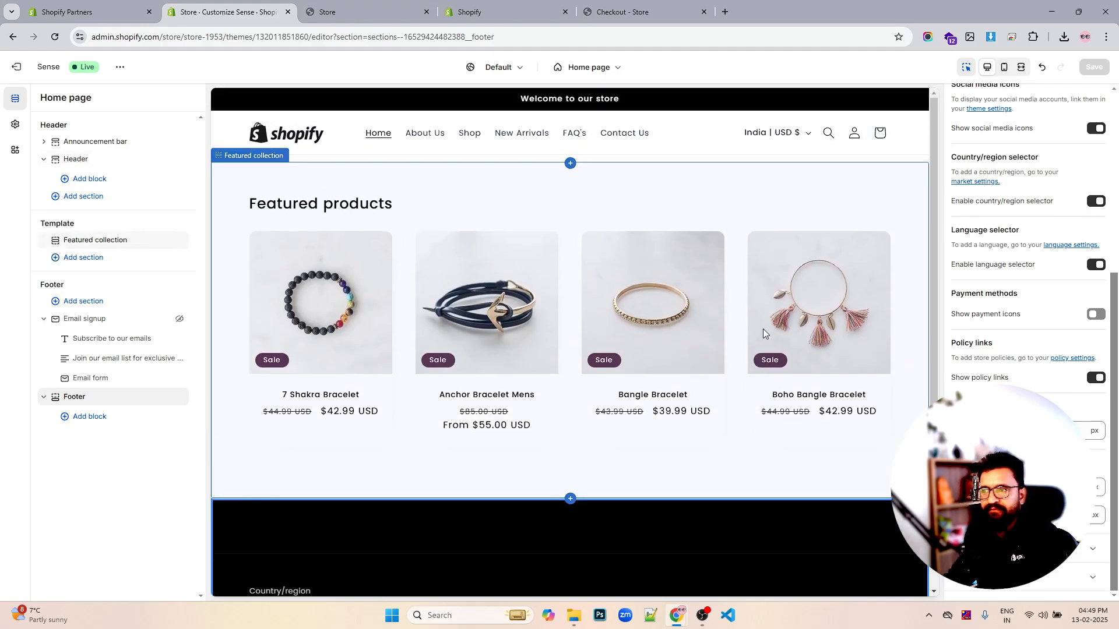
{"action": "scroll", "coordinate": [762, 329], "scroll_direction": "down", "scroll_amount": 3}
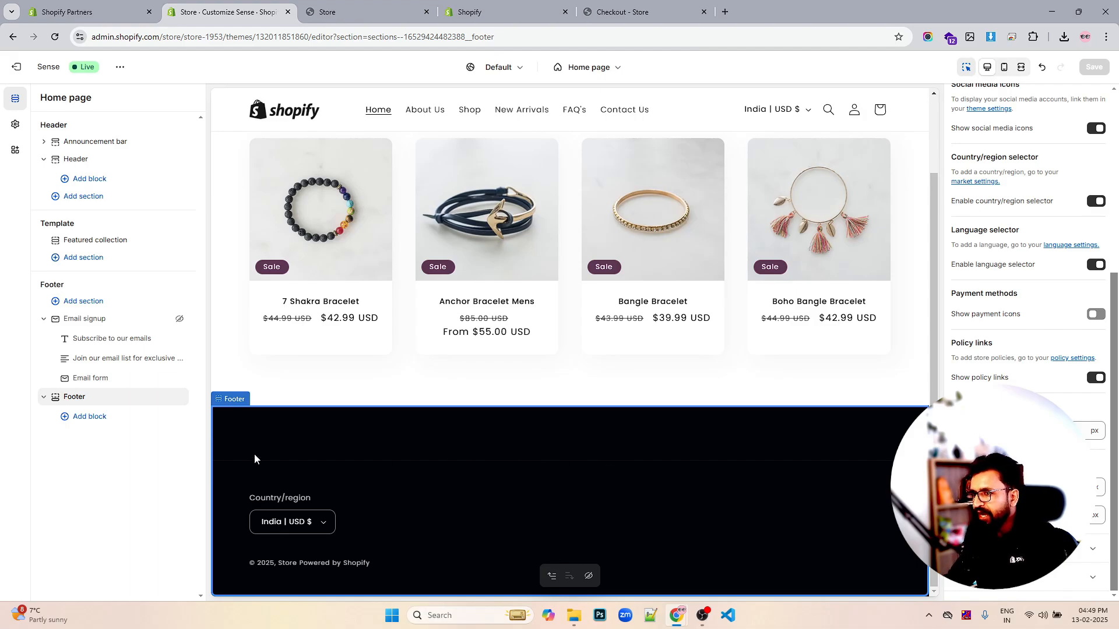
{"action": "scroll", "coordinate": [684, 375], "scroll_direction": "up", "scroll_amount": 3}
{"action": "scroll", "coordinate": [684, 373], "scroll_direction": "down", "scroll_amount": 3}
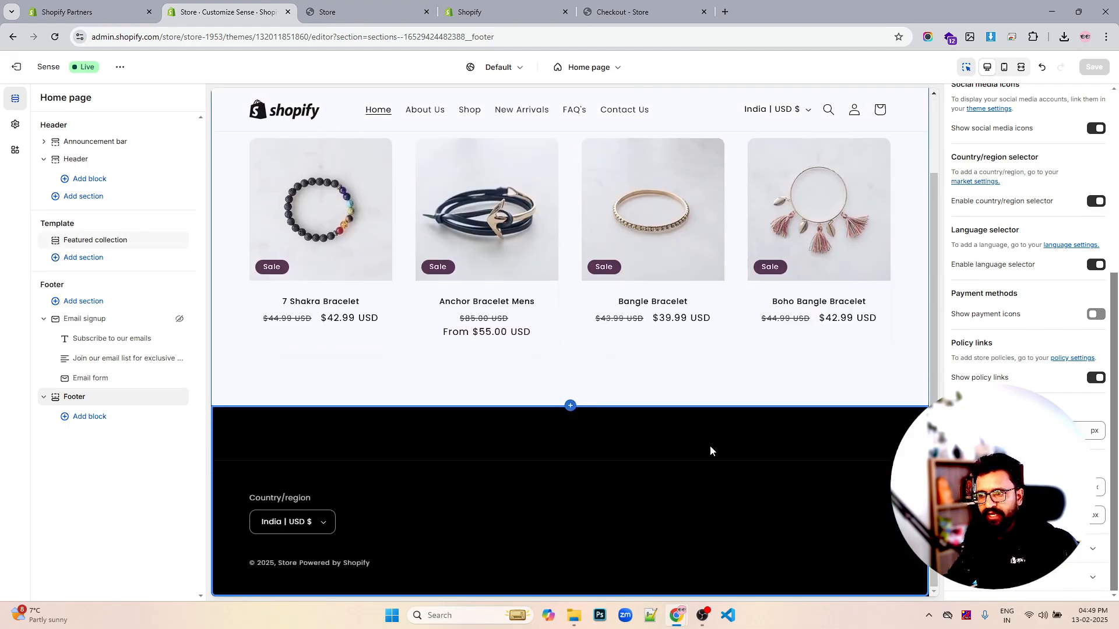
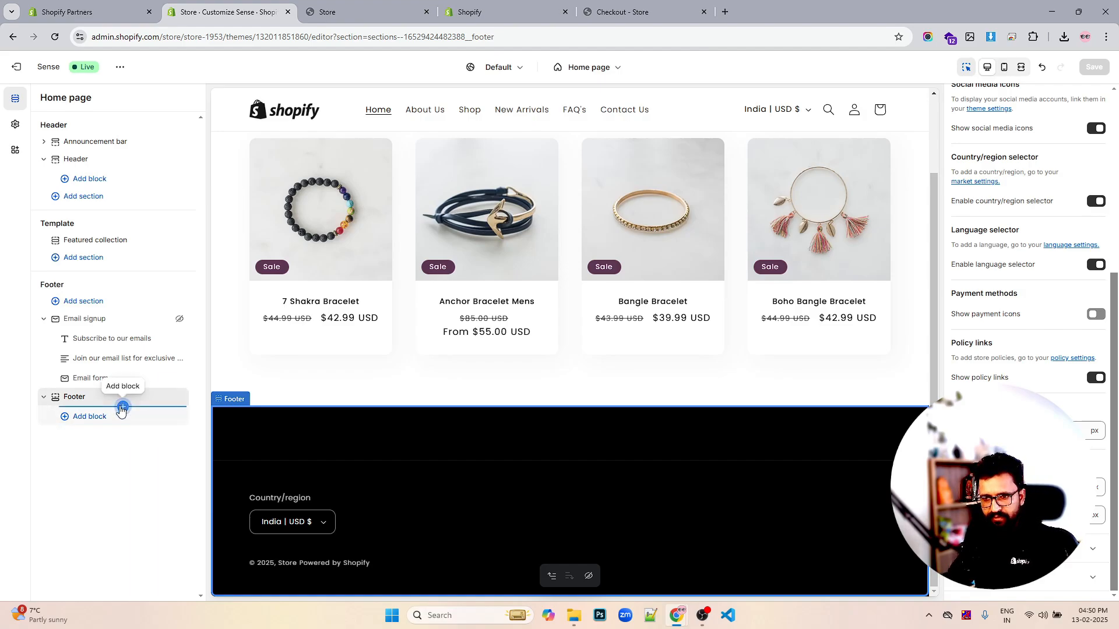
Add four Menu blocks to the Footer section, keeping their Quick links heading and the Footer menu.
{"action": "left_click", "coordinate": [121, 408]}
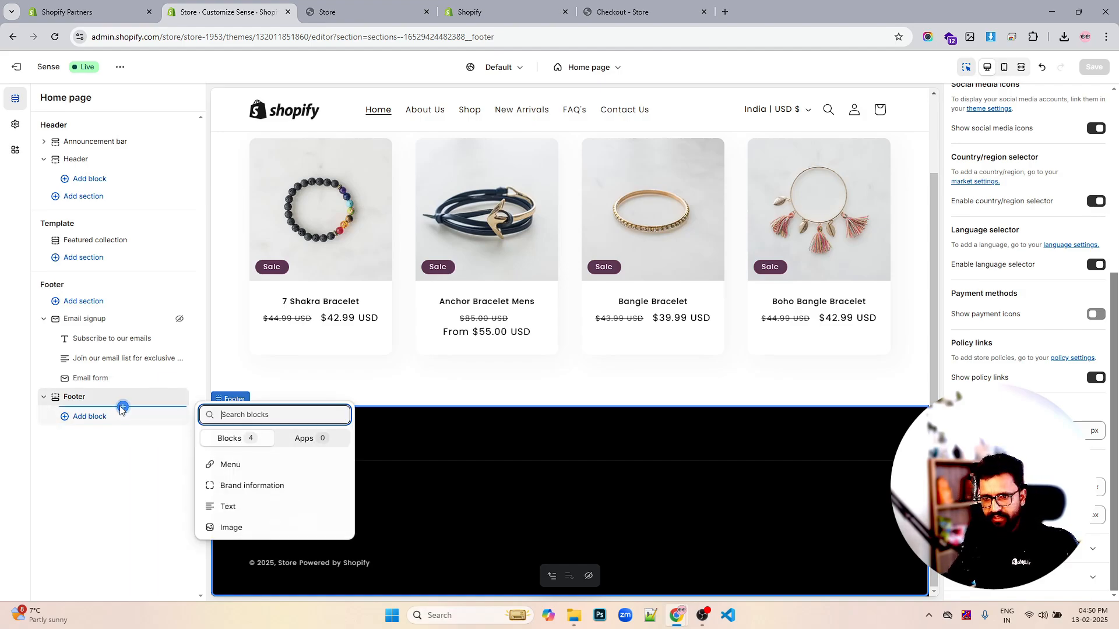
{"action": "left_click", "coordinate": [250, 466]}
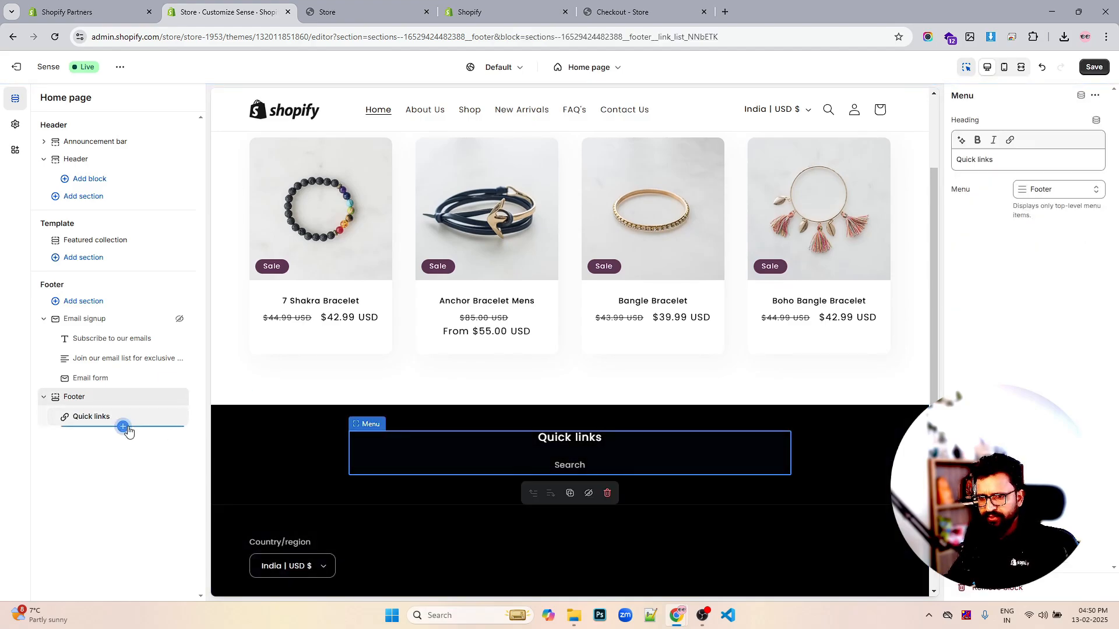
{"action": "left_click", "coordinate": [123, 427]}
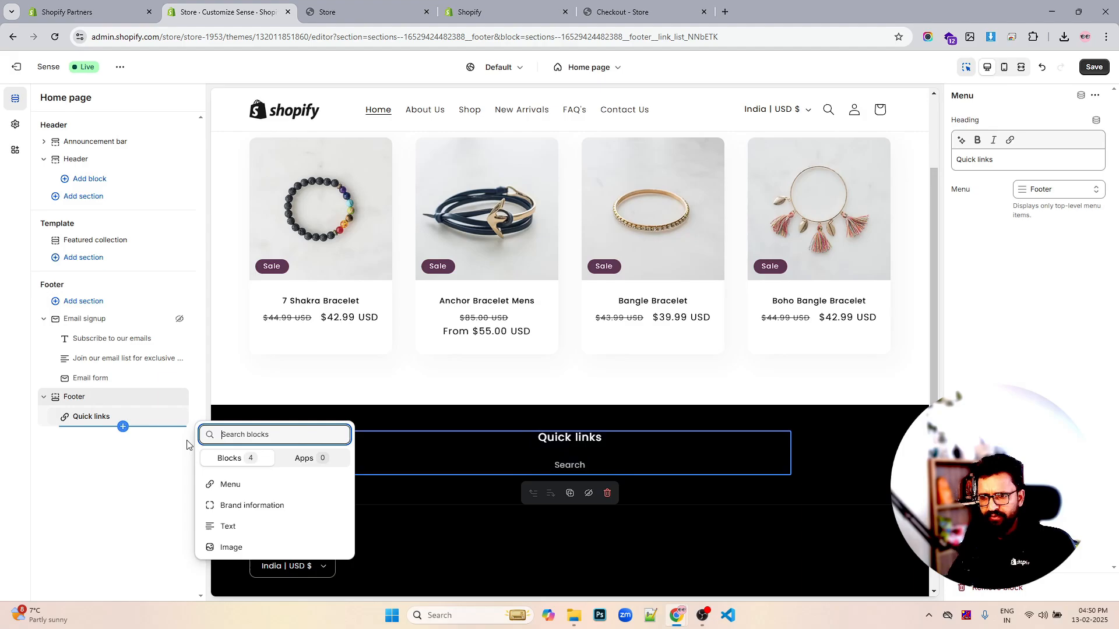
{"action": "left_click", "coordinate": [235, 485]}
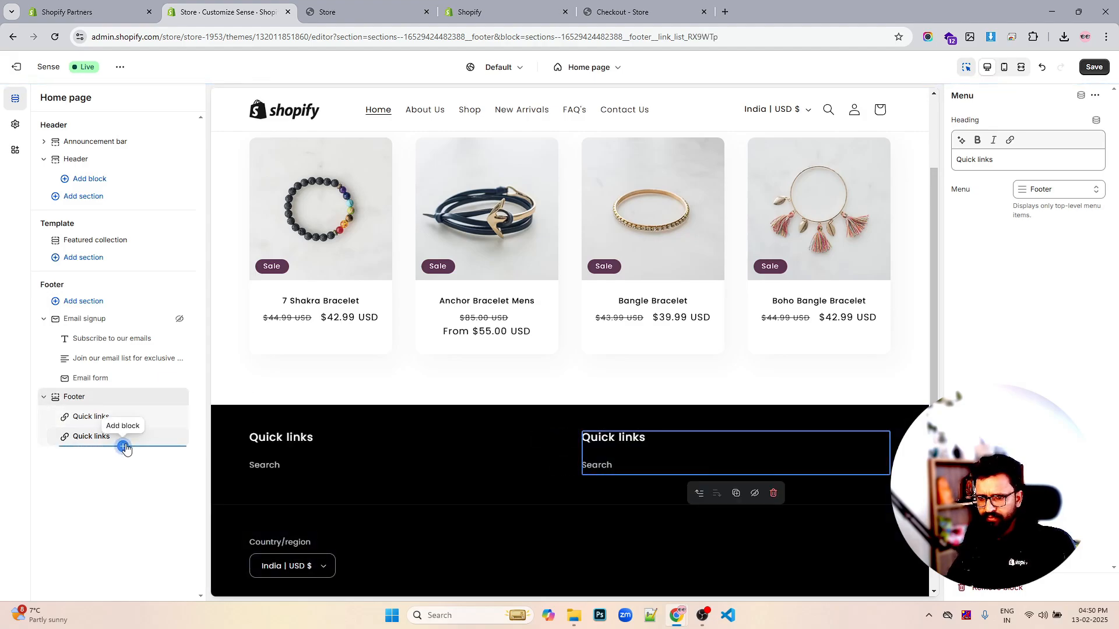
{"action": "left_click", "coordinate": [123, 446]}
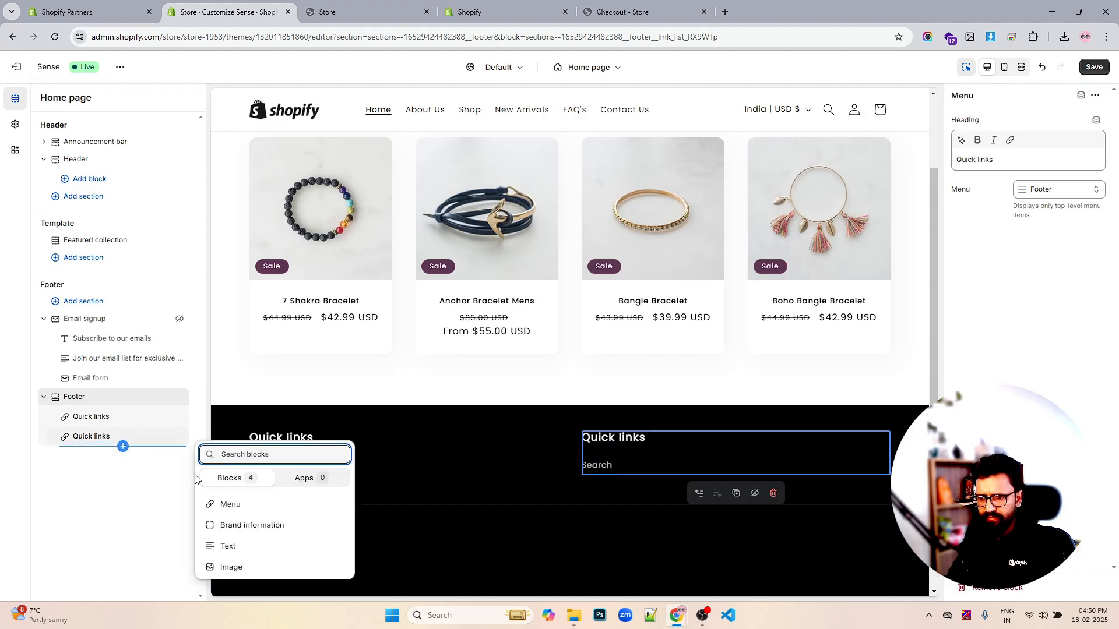
{"action": "left_click", "coordinate": [229, 508]}
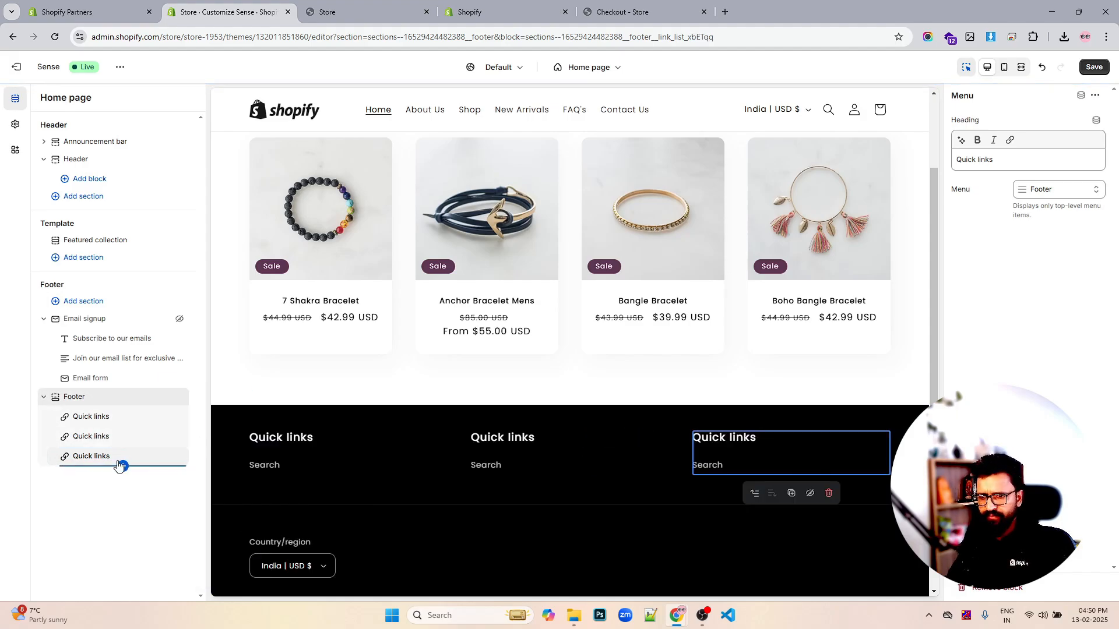
{"action": "left_click", "coordinate": [123, 466]}
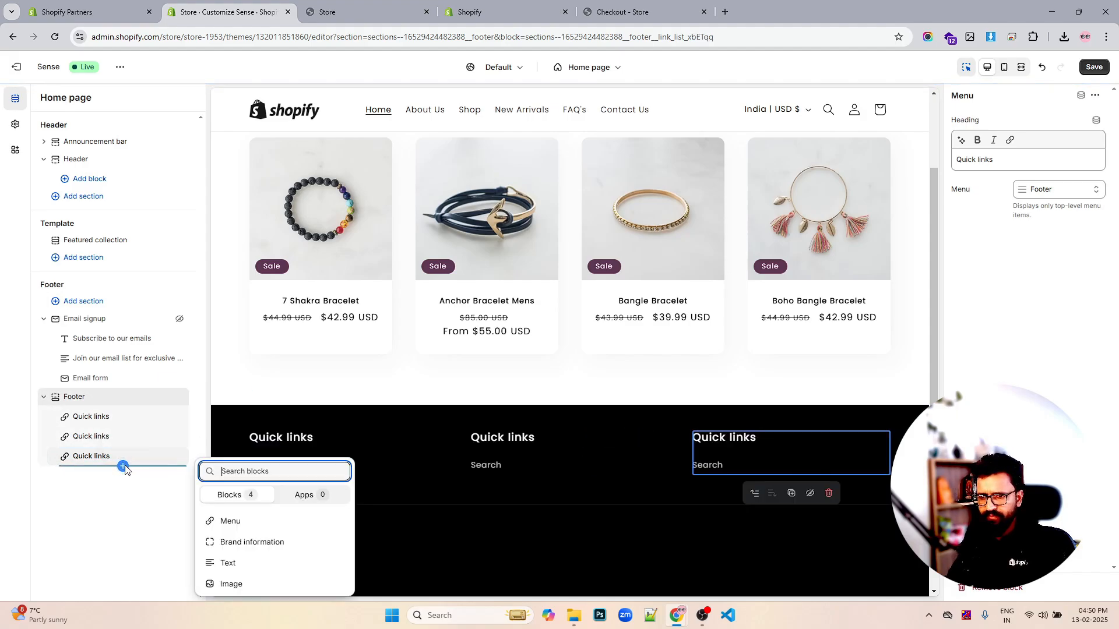
{"action": "left_click", "coordinate": [229, 521]}
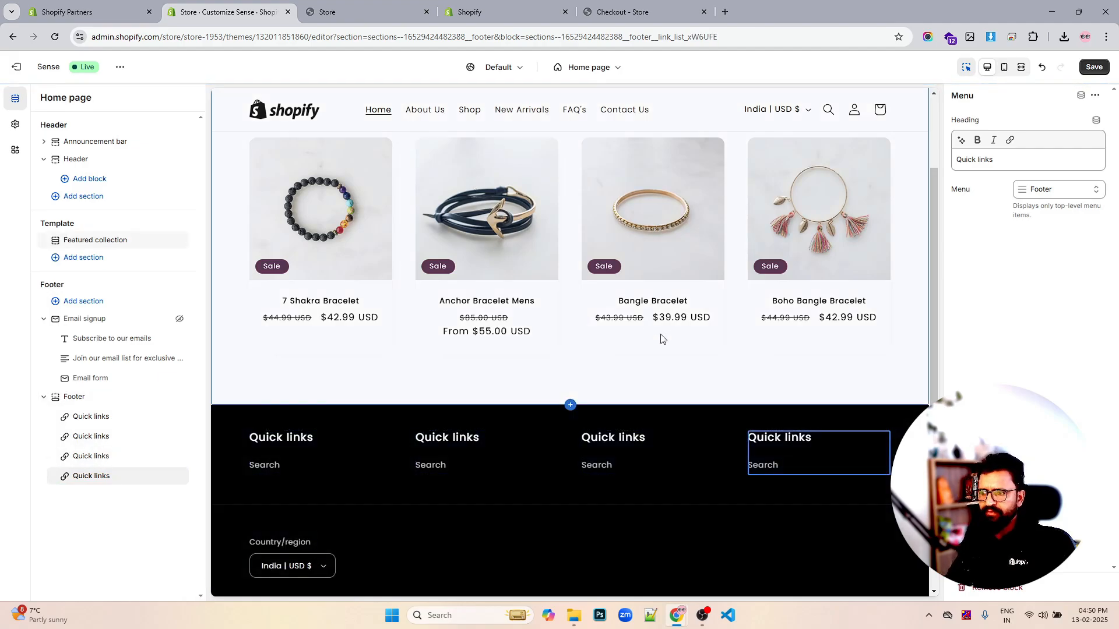
Search Google for "shopify" in a new browser tab and open the official Shopify website.
{"action": "left_click", "coordinate": [726, 12]}
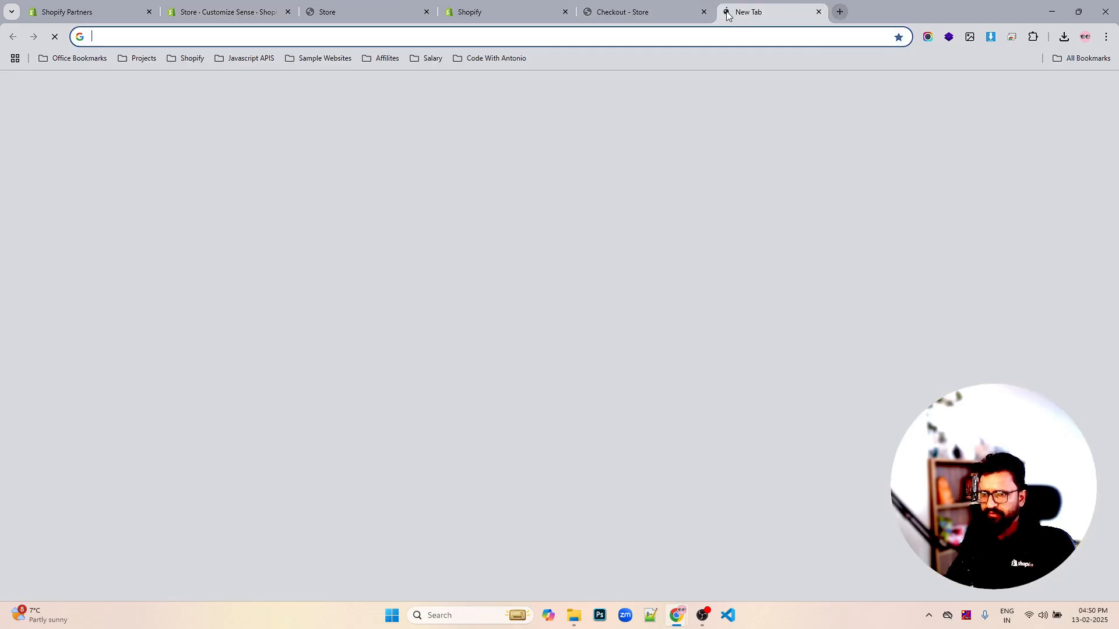
{"action": "type", "text": "shopig"}
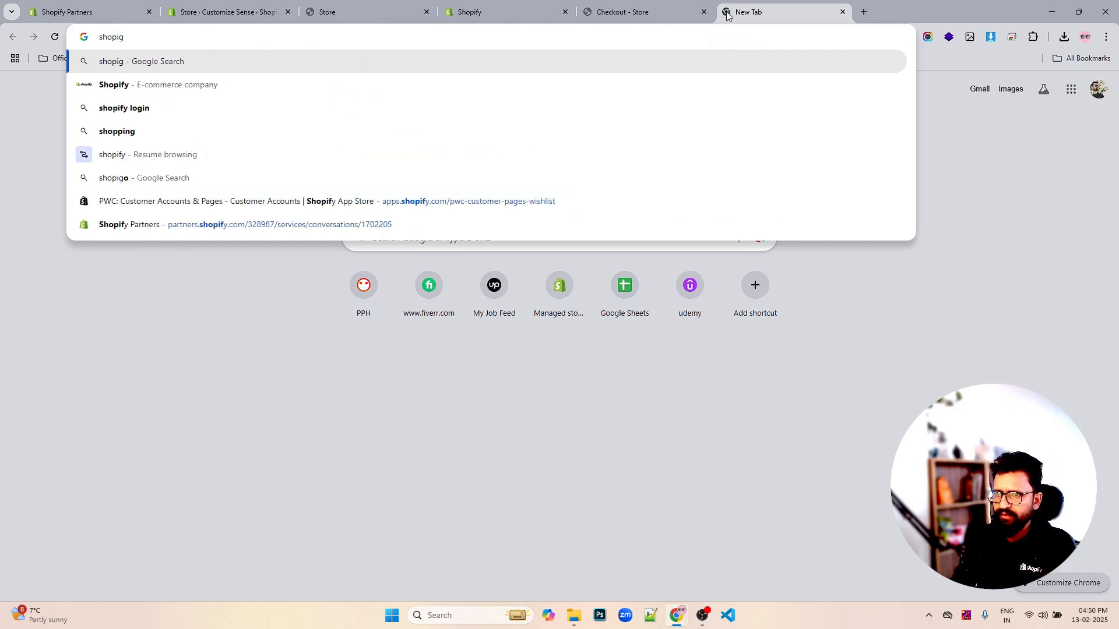
{"action": "key", "text": "BackSpace"}
{"action": "type", "text": "fy"}
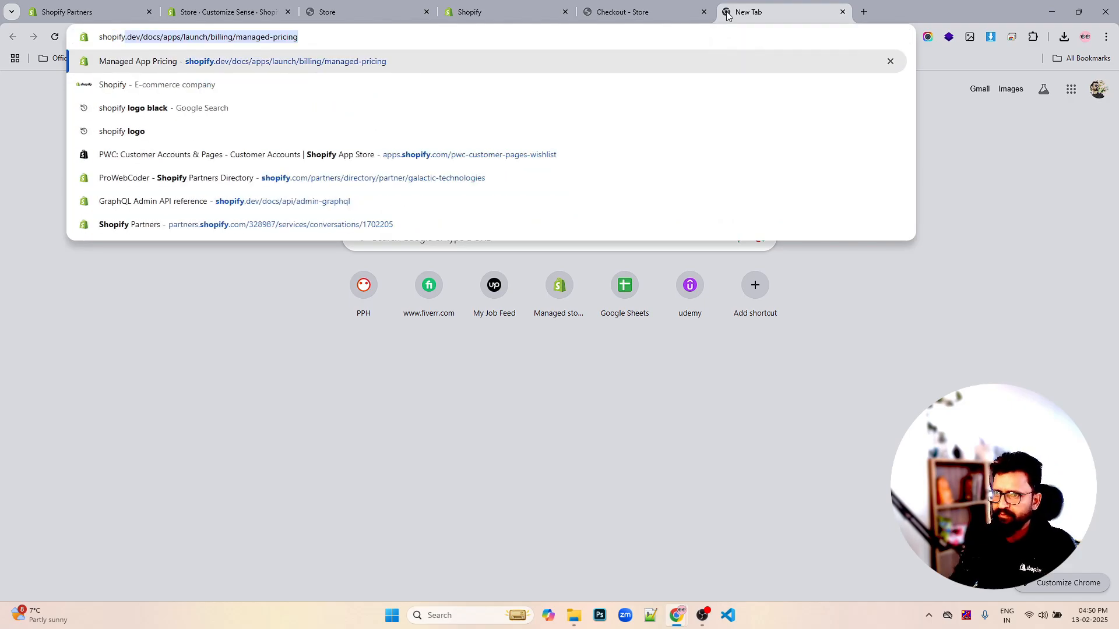
{"action": "key", "text": "BackSpace"}
{"action": "key", "text": "Return"}
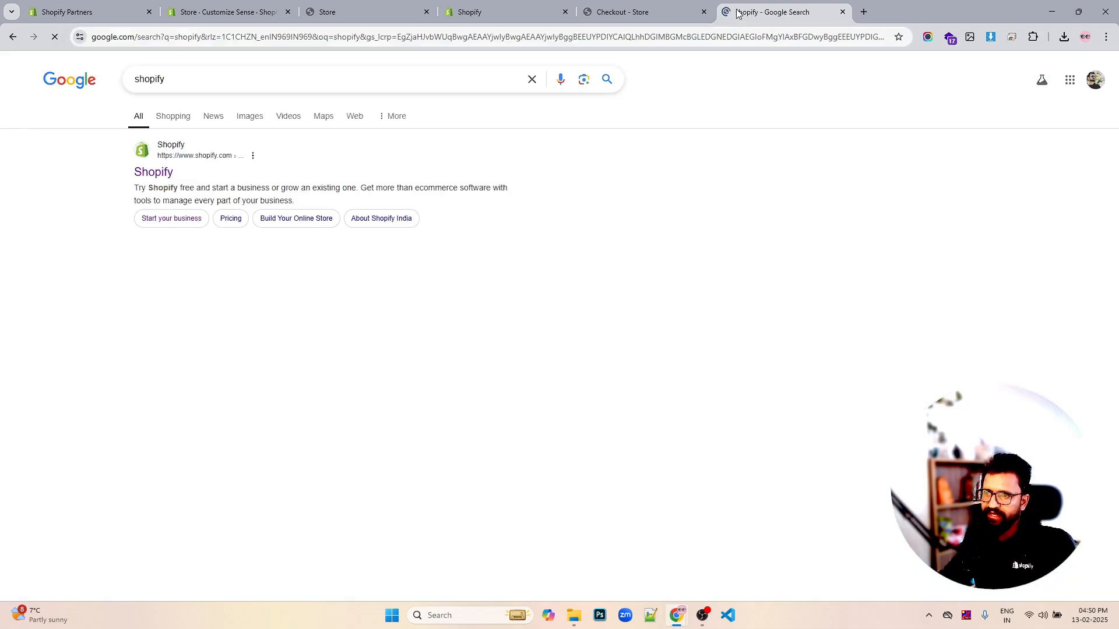
{"action": "left_click", "coordinate": [145, 171]}
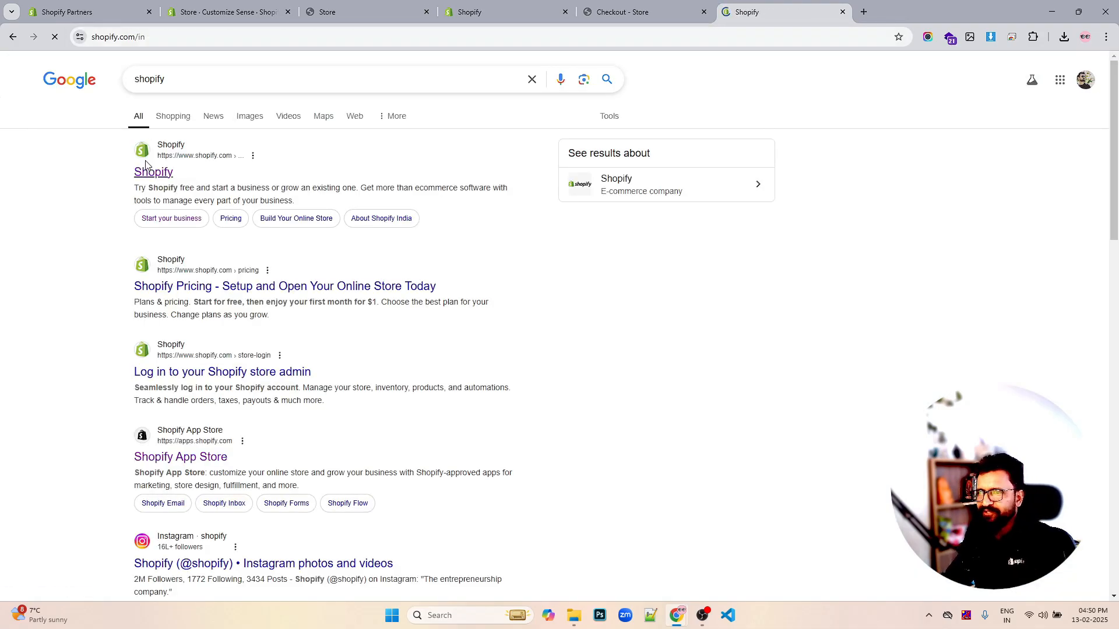
Examine the Shopify website's footer columns and Solutions menu as a reference, and return to the theme editor.
{"action": "left_click_drag", "start_coordinate": [1113, 82], "coordinate": [1096, 588]}
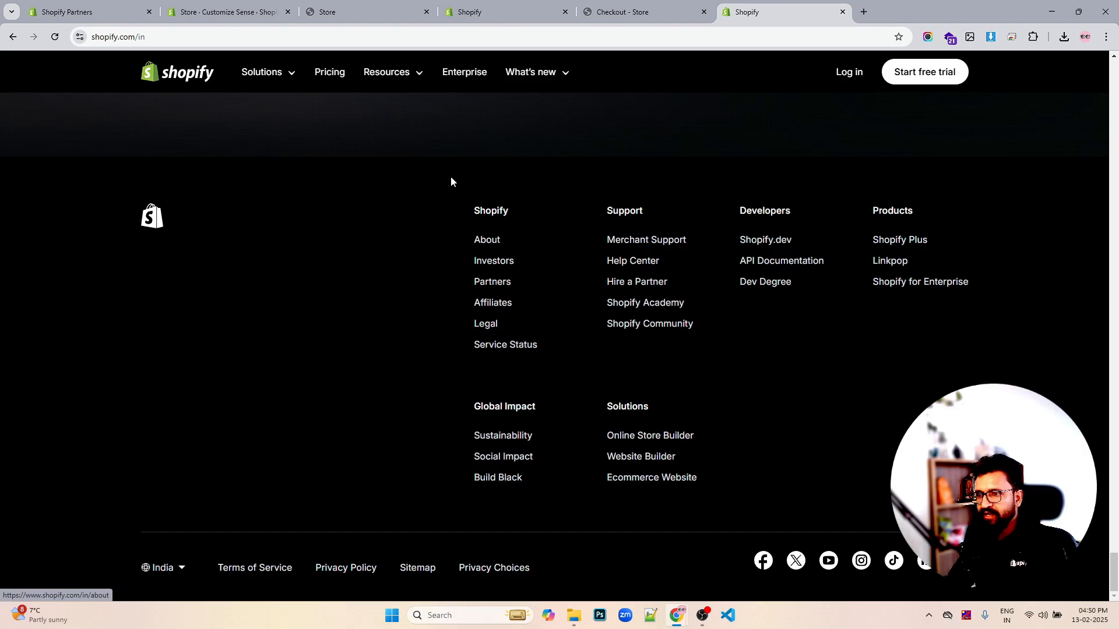
{"action": "left_click", "coordinate": [277, 77]}
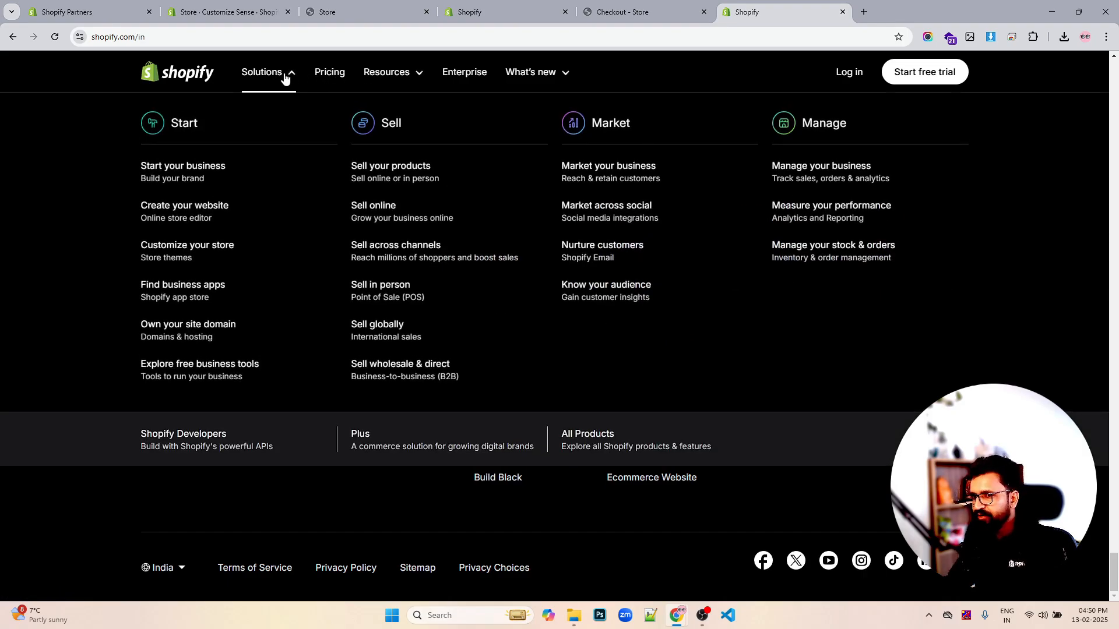
{"action": "left_click", "coordinate": [284, 79]}
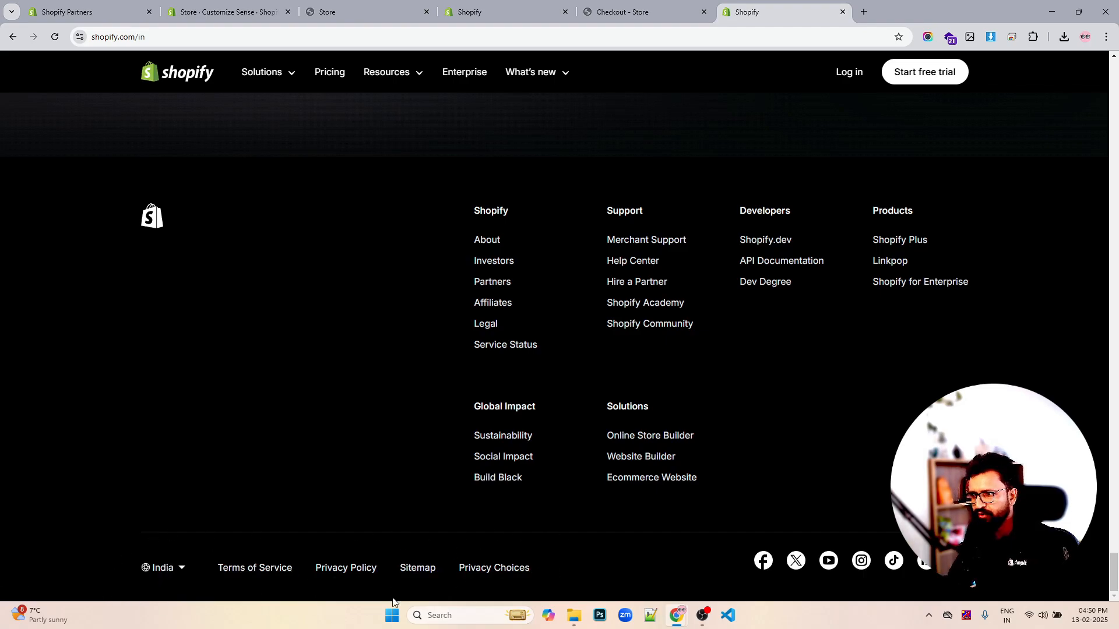
{"action": "left_click", "coordinate": [657, 21]}
{"action": "left_click", "coordinate": [507, 13]}
{"action": "left_click", "coordinate": [361, 14]}
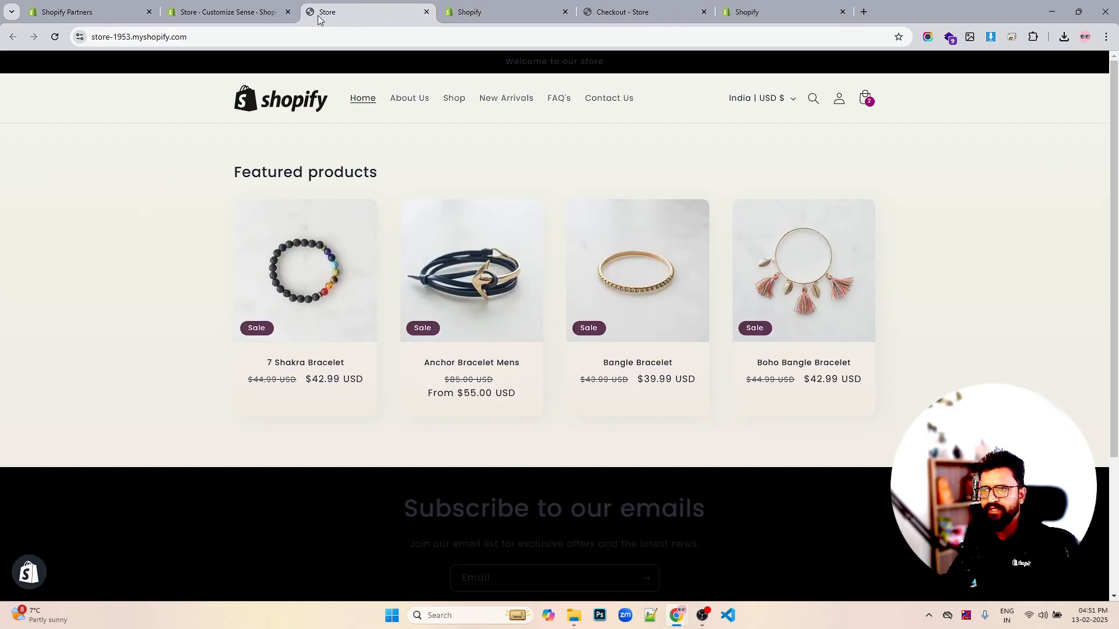
{"action": "left_click", "coordinate": [231, 20]}
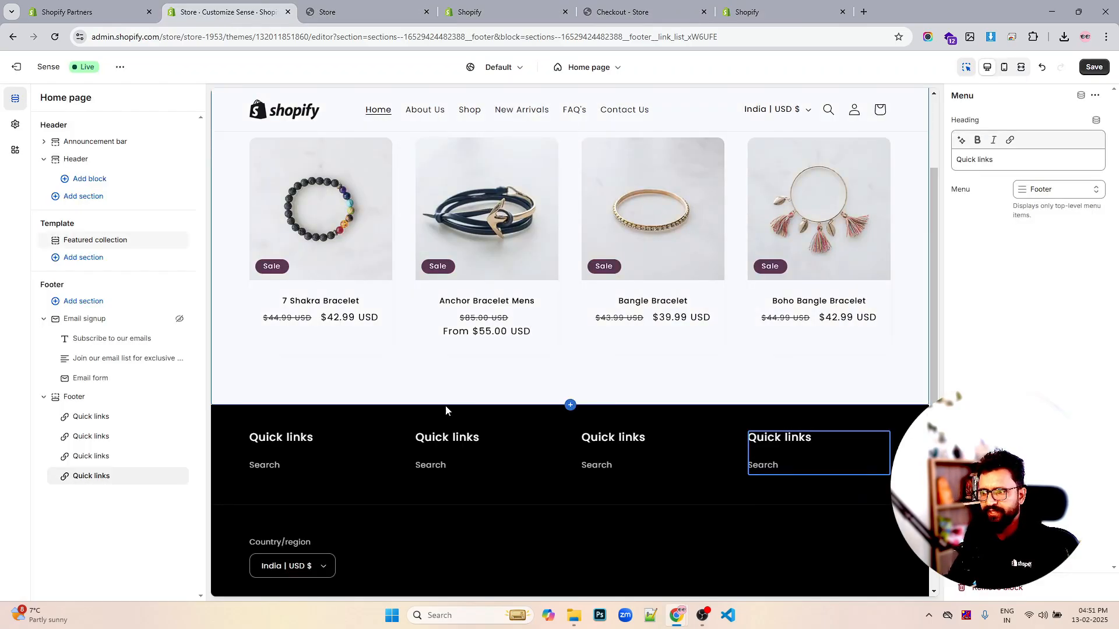
{"action": "left_click", "coordinate": [122, 487]}
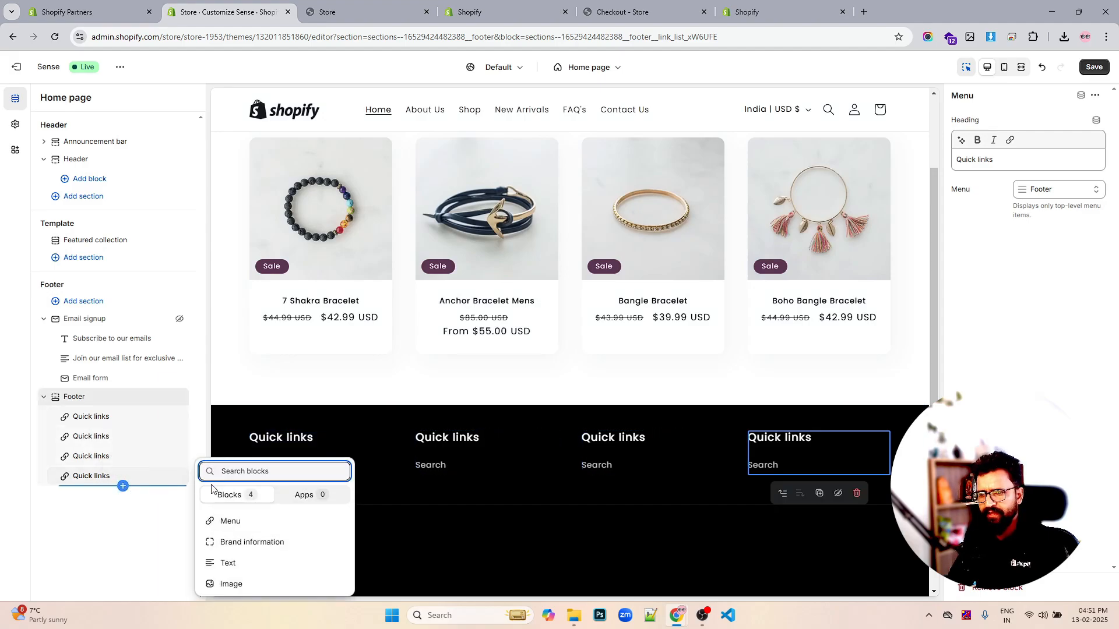
{"action": "left_click", "coordinate": [253, 543]}
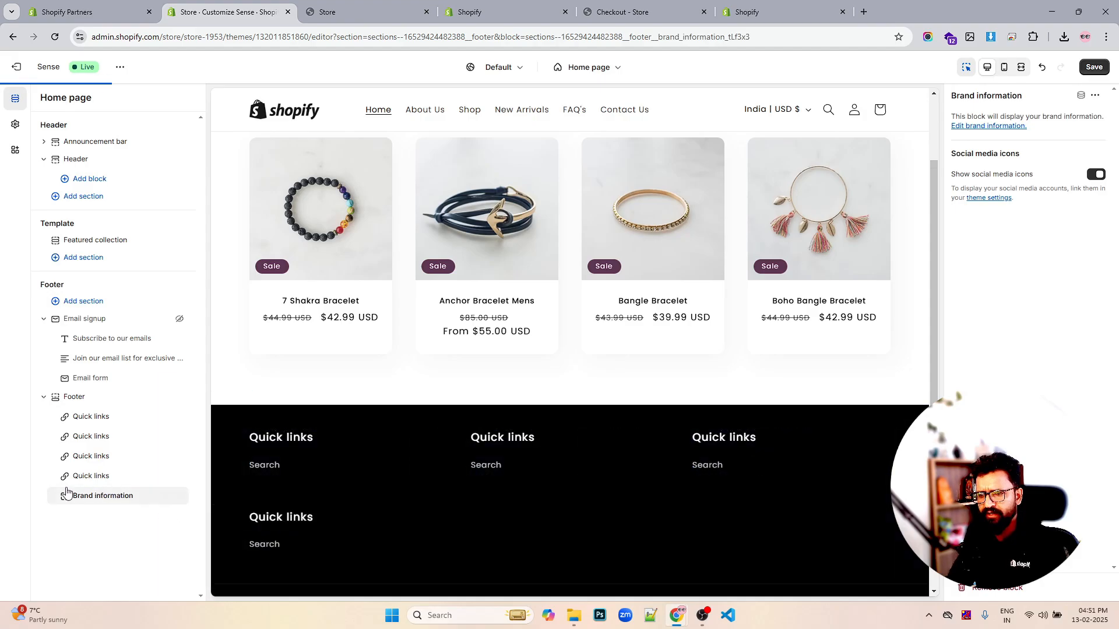
{"action": "left_click_drag", "start_coordinate": [68, 495], "coordinate": [68, 420]}
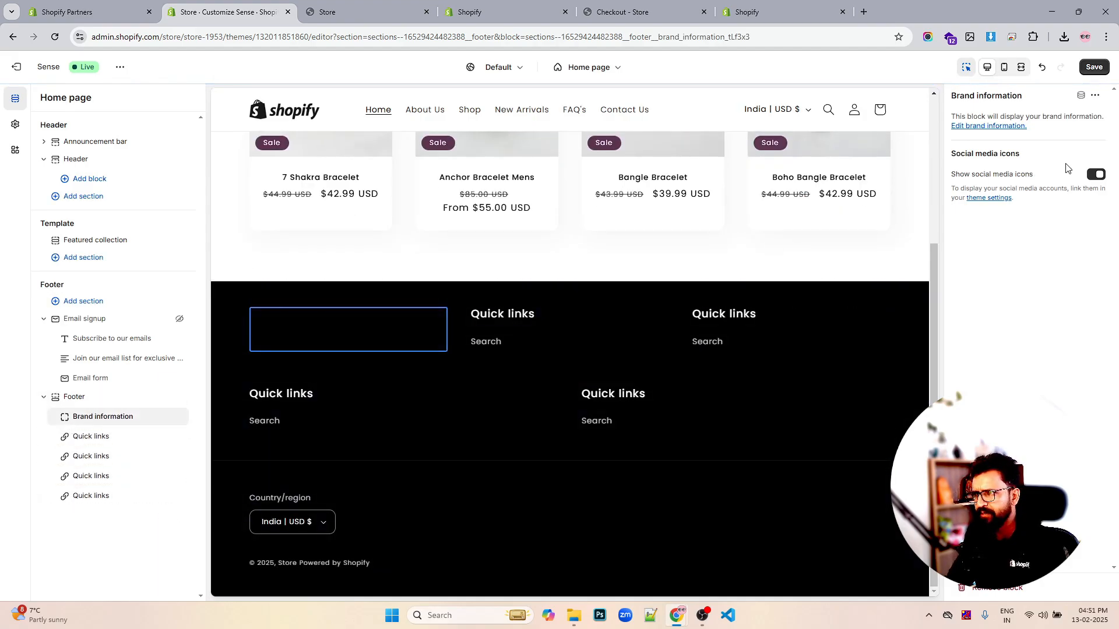
{"action": "left_click", "coordinate": [97, 424]}
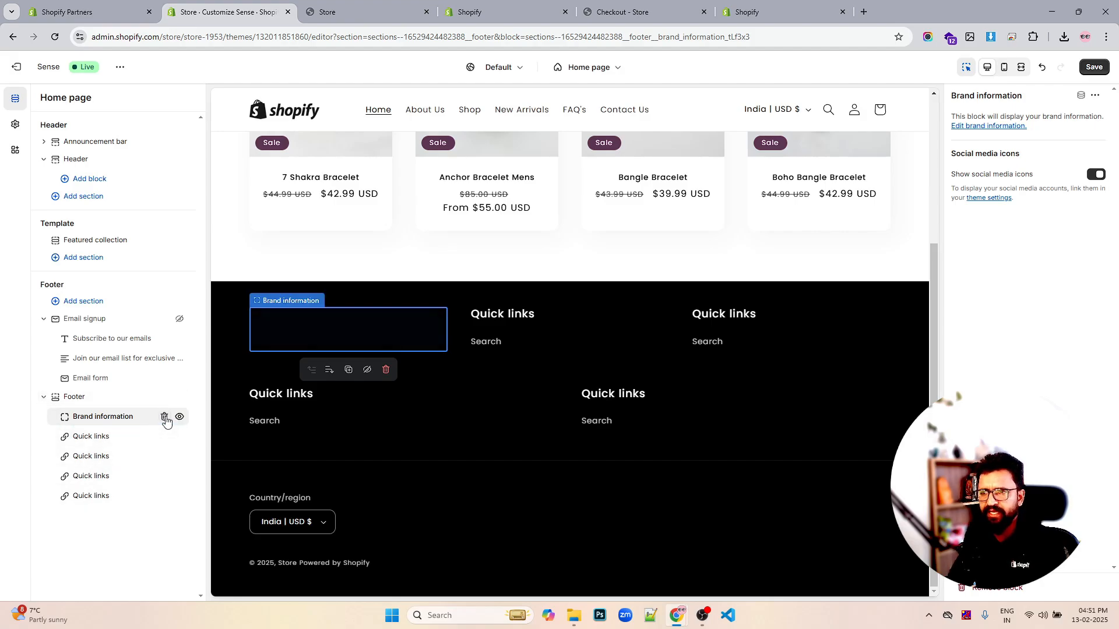
{"action": "left_click", "coordinate": [165, 417]}
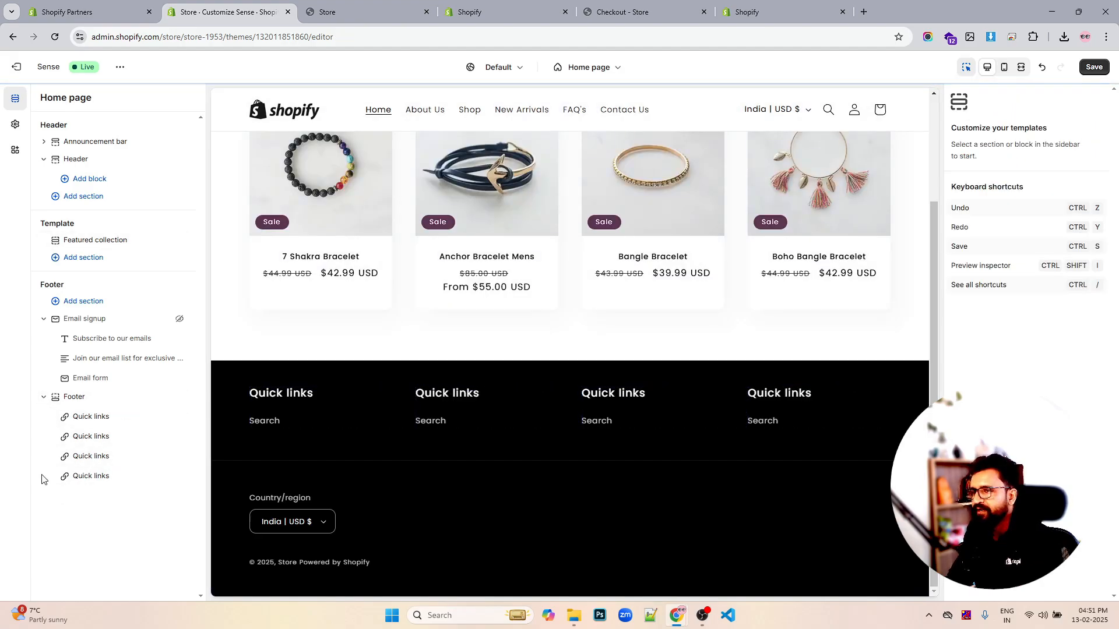
Add an Image block as the Footer's first block and remove one of the four Quick links menus.
{"action": "left_click", "coordinate": [122, 486]}
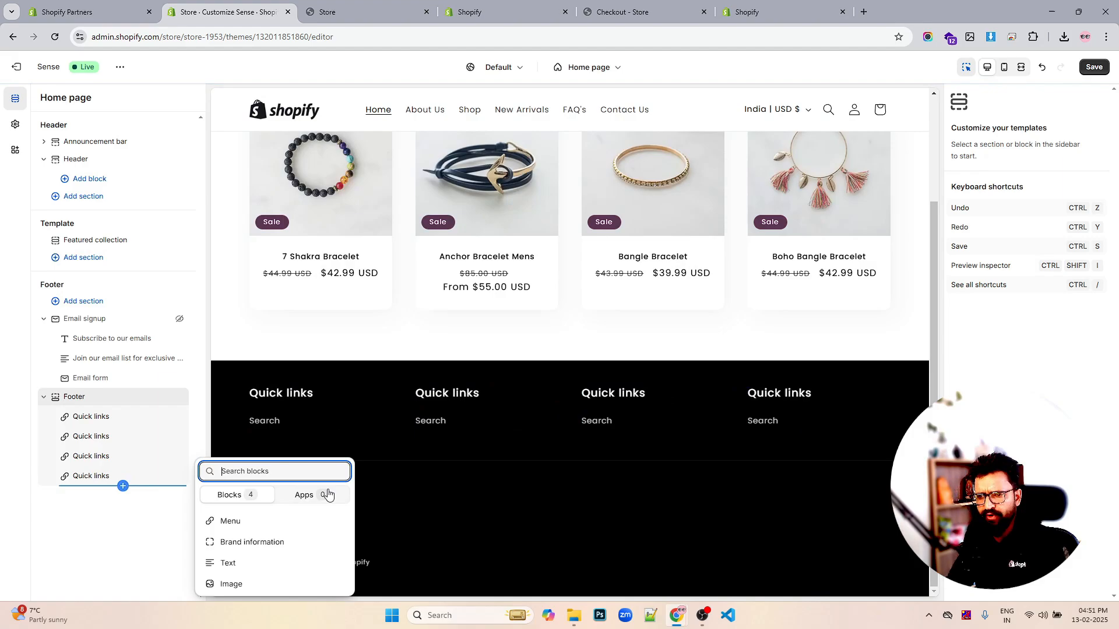
{"action": "left_click", "coordinate": [236, 584]}
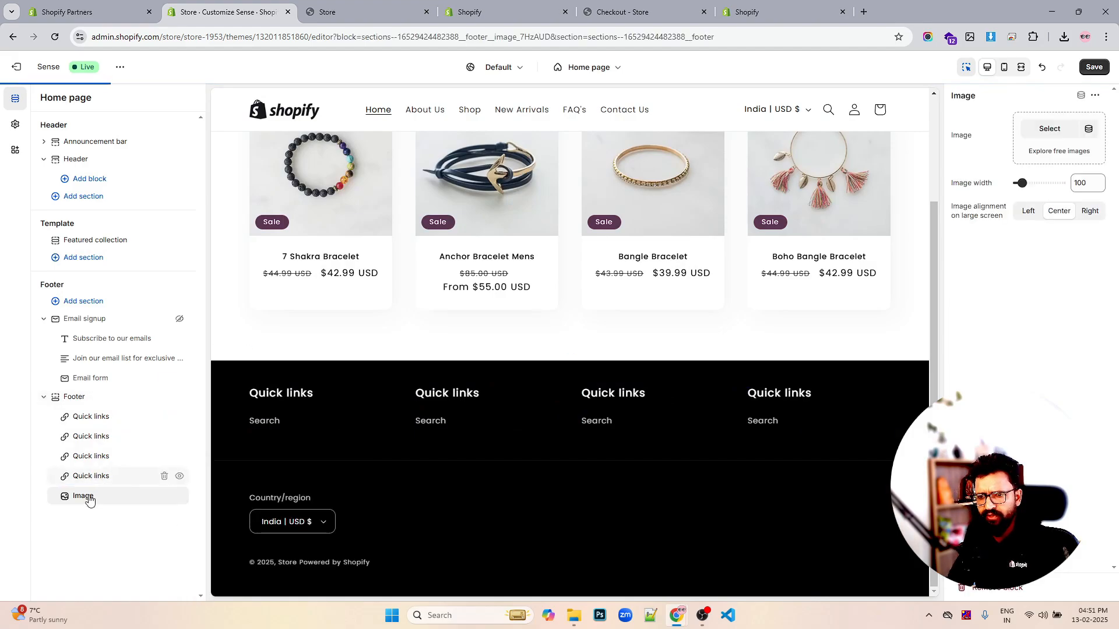
{"action": "left_click_drag", "start_coordinate": [89, 500], "coordinate": [83, 419]}
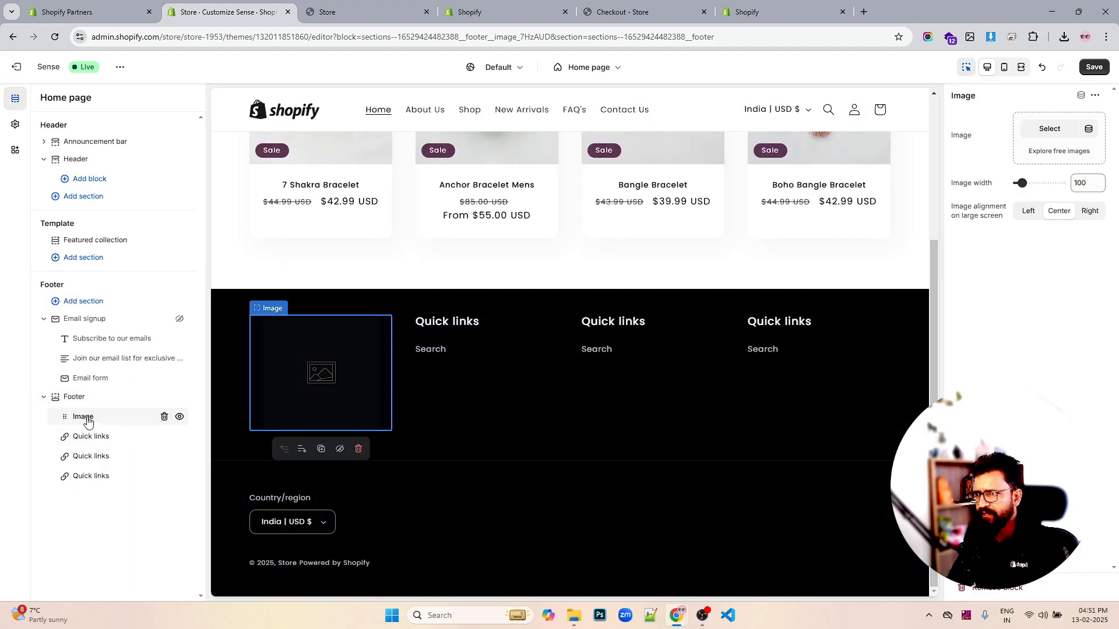
Set the footer Image block's picture to the mobile-receipt Shopify logo PNG from the store's files.
{"action": "left_click", "coordinate": [1049, 129]}
{"action": "scroll", "coordinate": [640, 291], "scroll_direction": "down", "scroll_amount": 5}
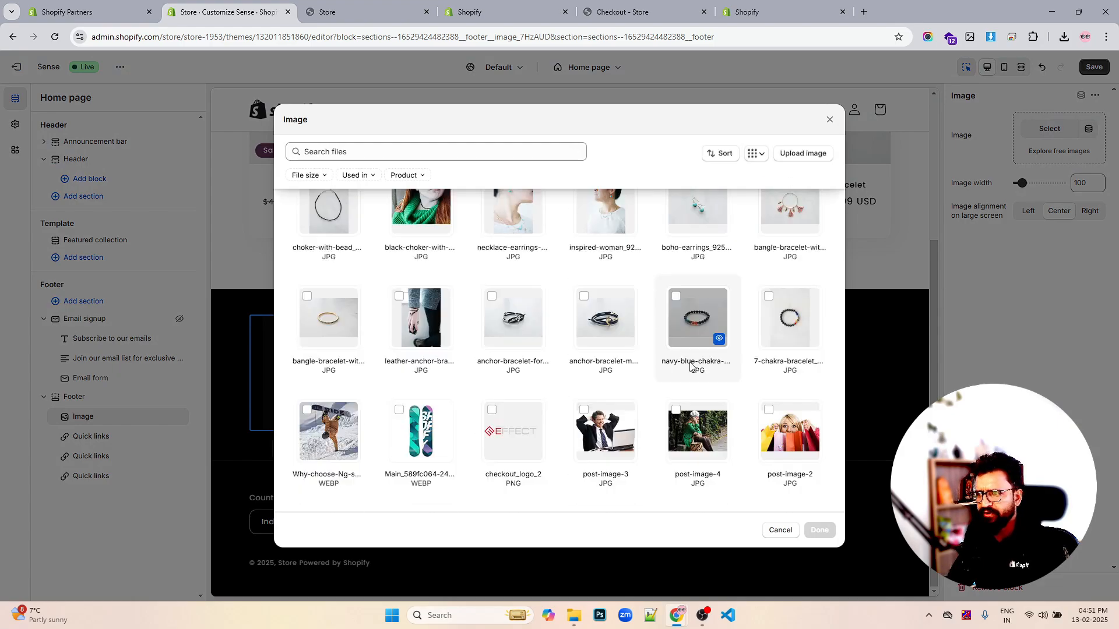
{"action": "scroll", "coordinate": [690, 366], "scroll_direction": "down", "scroll_amount": 4}
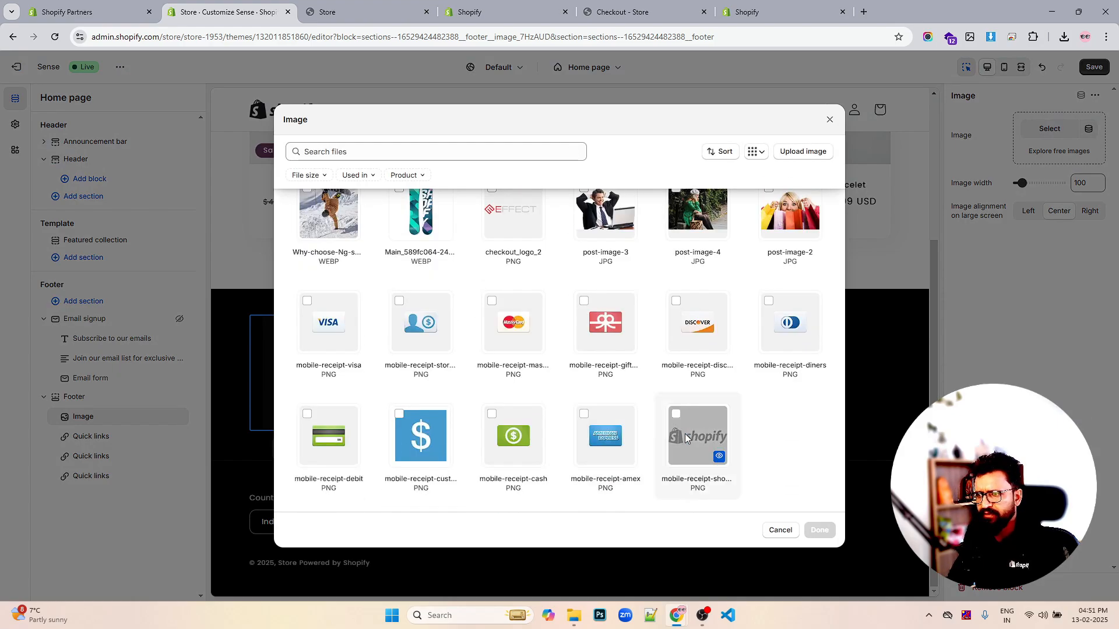
{"action": "left_click", "coordinate": [676, 414]}
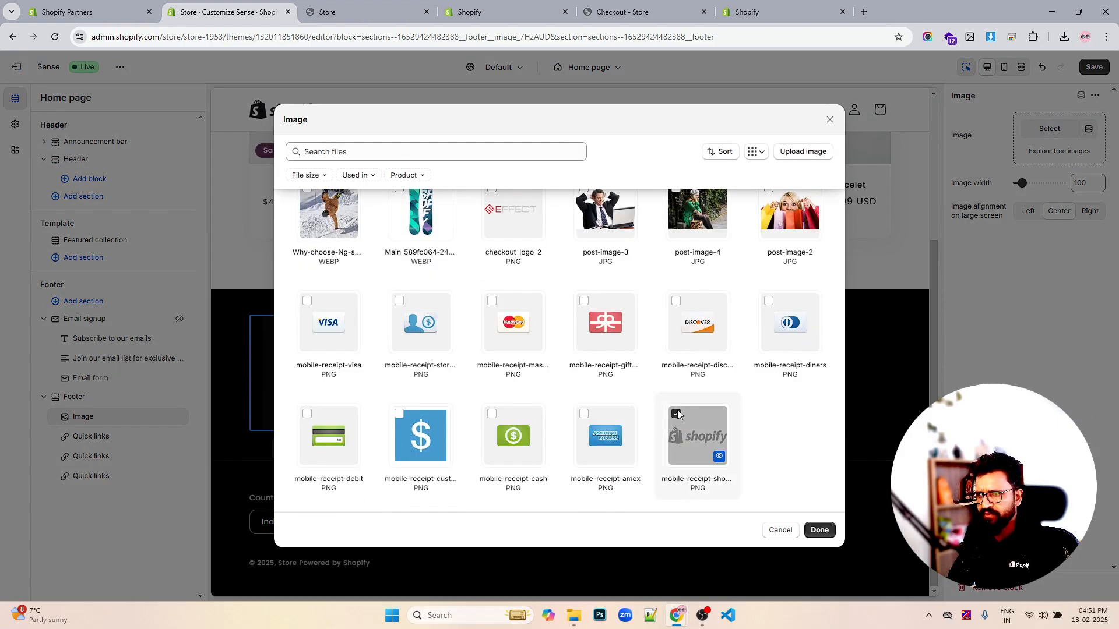
{"action": "left_click", "coordinate": [818, 529]}
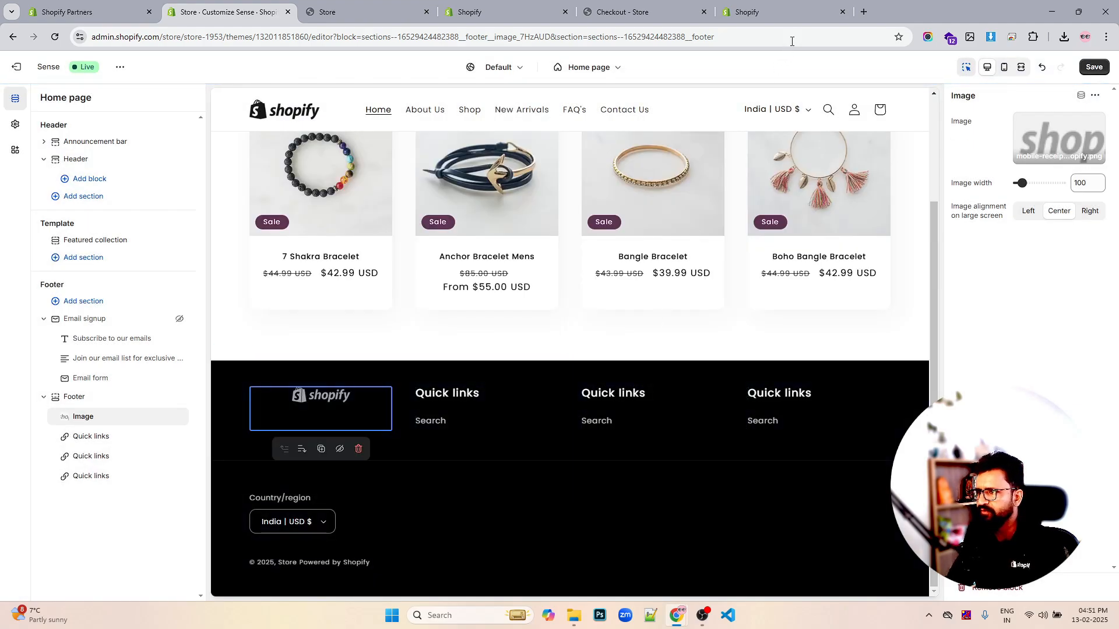
Search Google Images for "shopify white logo png" in a new browser tab.
{"action": "left_click", "coordinate": [863, 12]}
{"action": "type", "text": "sh"}
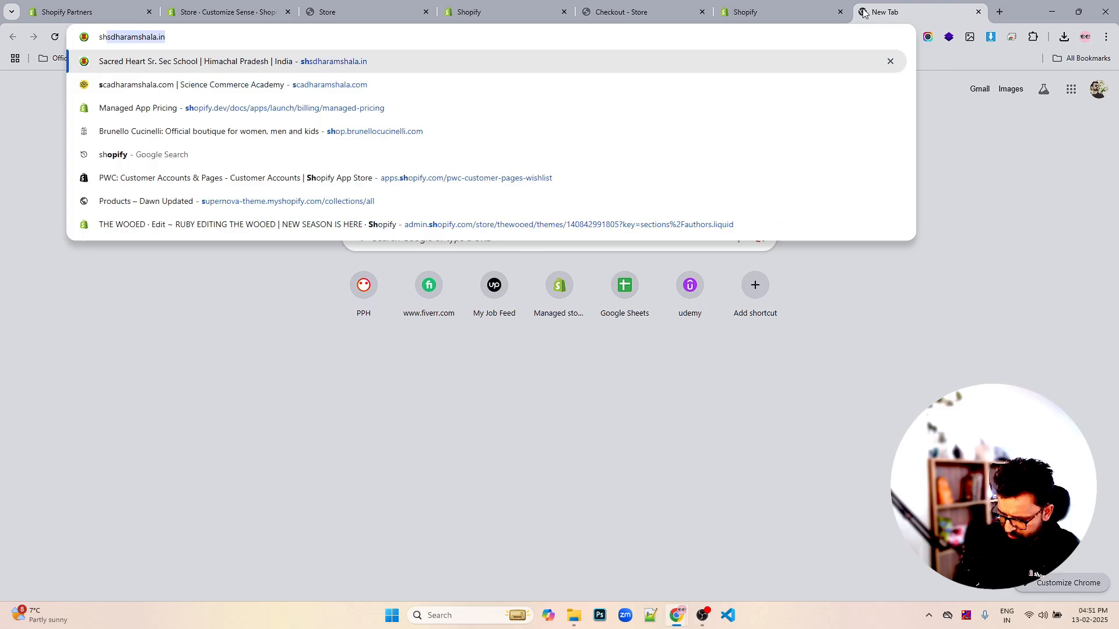
{"action": "type", "text": "opify whi"}
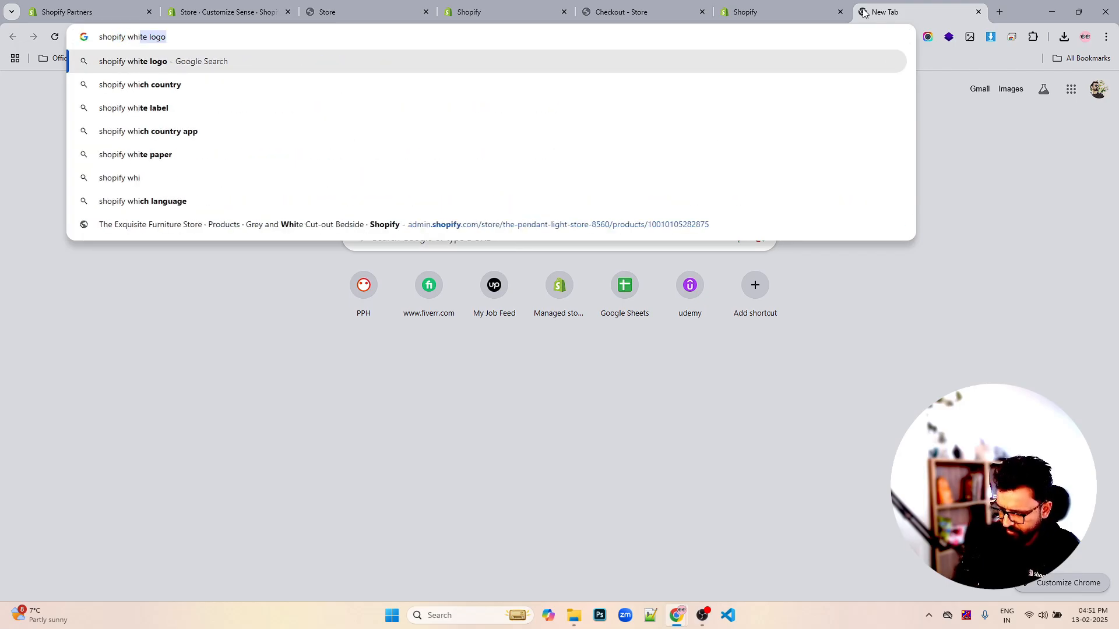
{"action": "type", "text": "te logo"}
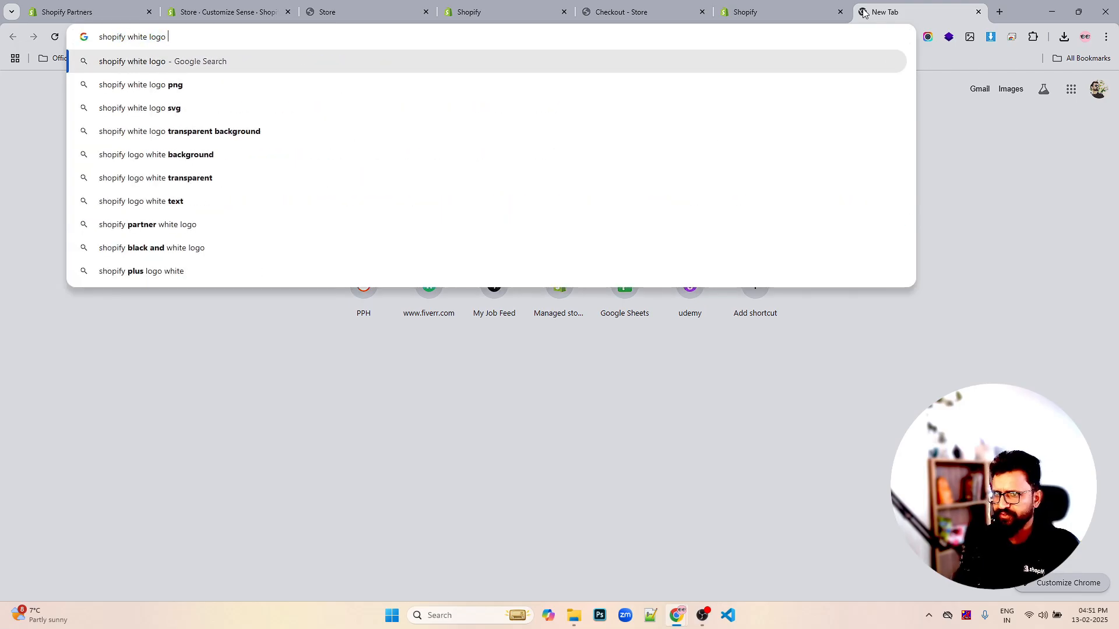
{"action": "type", "text": " png"}
{"action": "key", "text": "Return"}
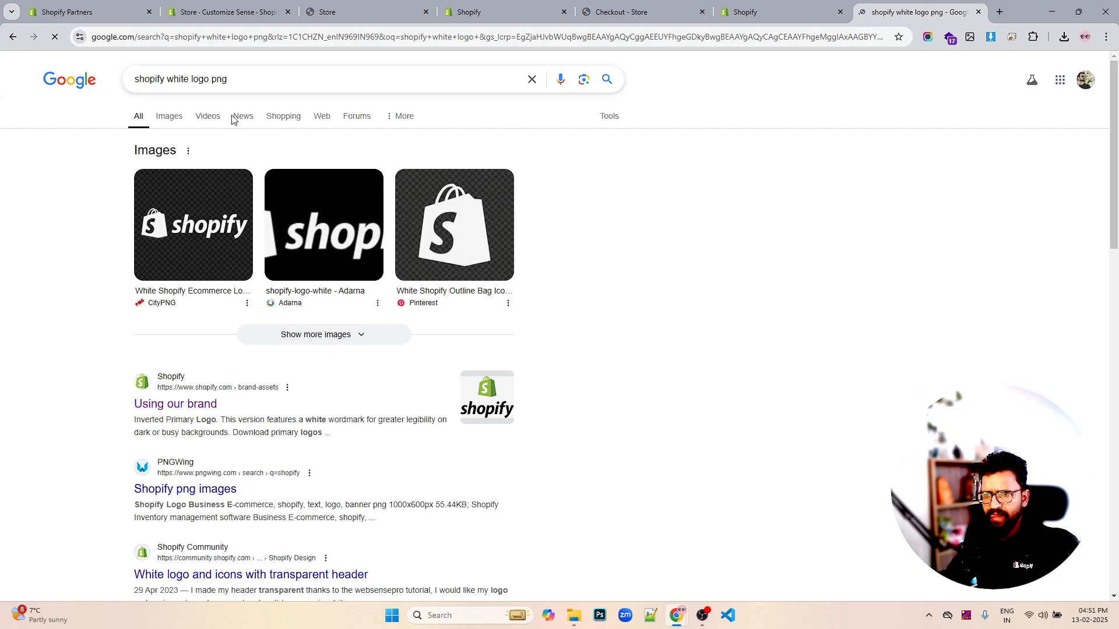
{"action": "left_click", "coordinate": [166, 117]}
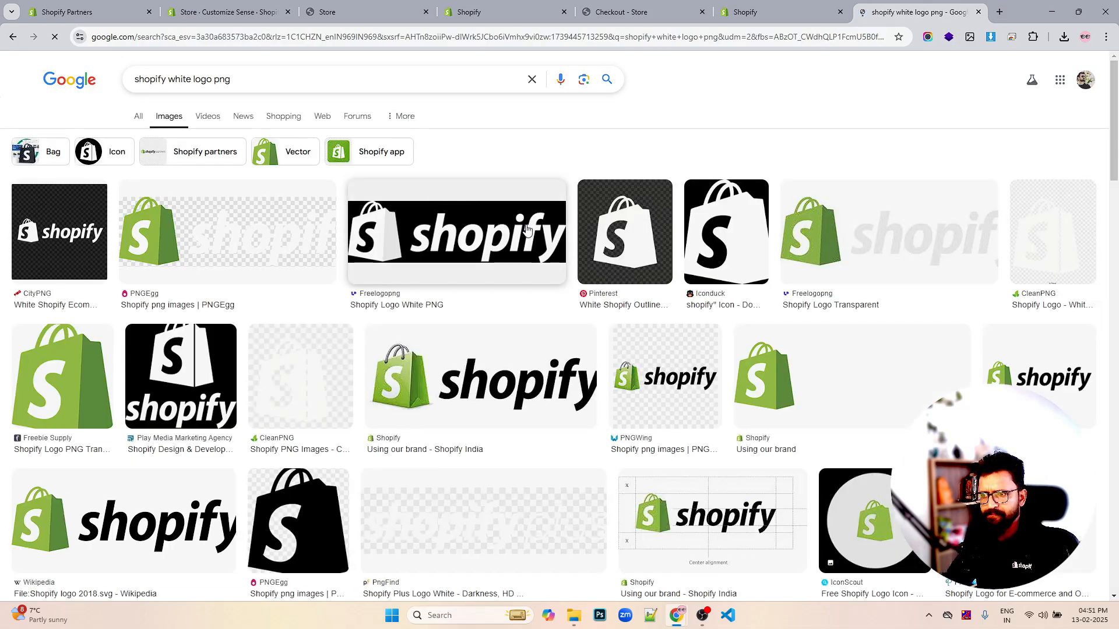
Browse the white Shopify logo results and preview the transparent versions from Freelogopng and NicePNG.
{"action": "scroll", "coordinate": [546, 387], "scroll_direction": "down", "scroll_amount": 1}
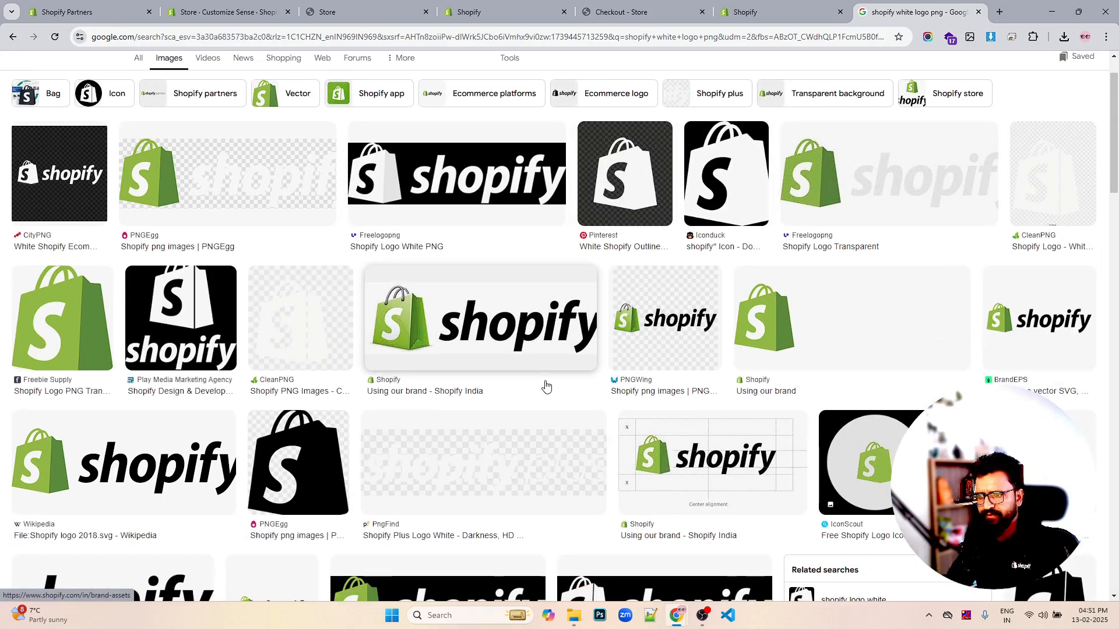
{"action": "scroll", "coordinate": [684, 266], "scroll_direction": "down", "scroll_amount": 2}
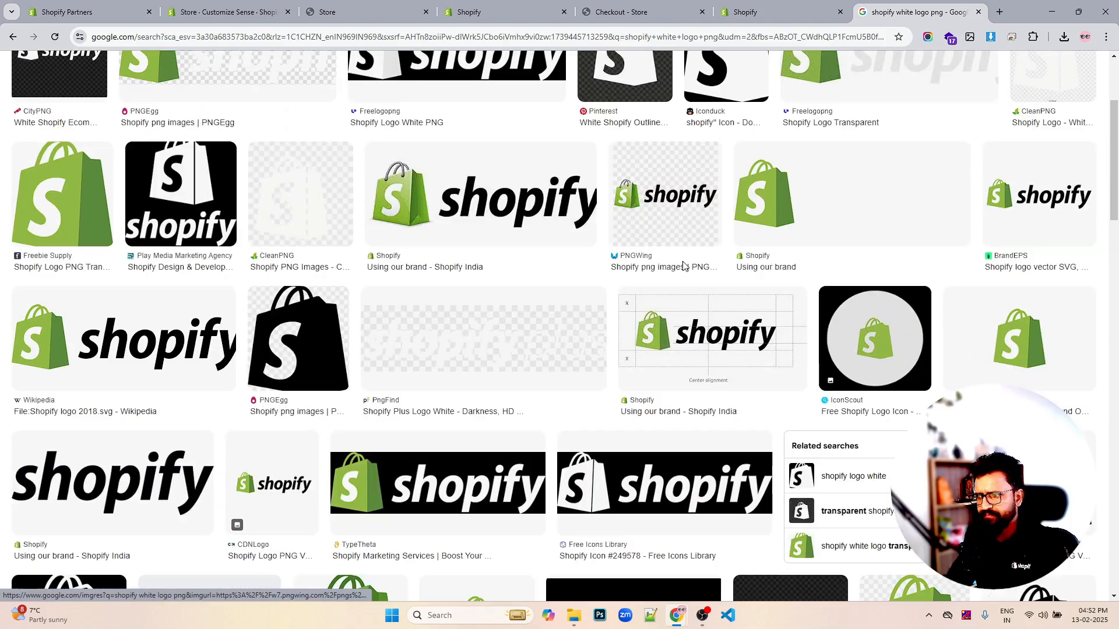
{"action": "scroll", "coordinate": [684, 266], "scroll_direction": "down", "scroll_amount": 2}
{"action": "scroll", "coordinate": [282, 255], "scroll_direction": "up", "scroll_amount": 5}
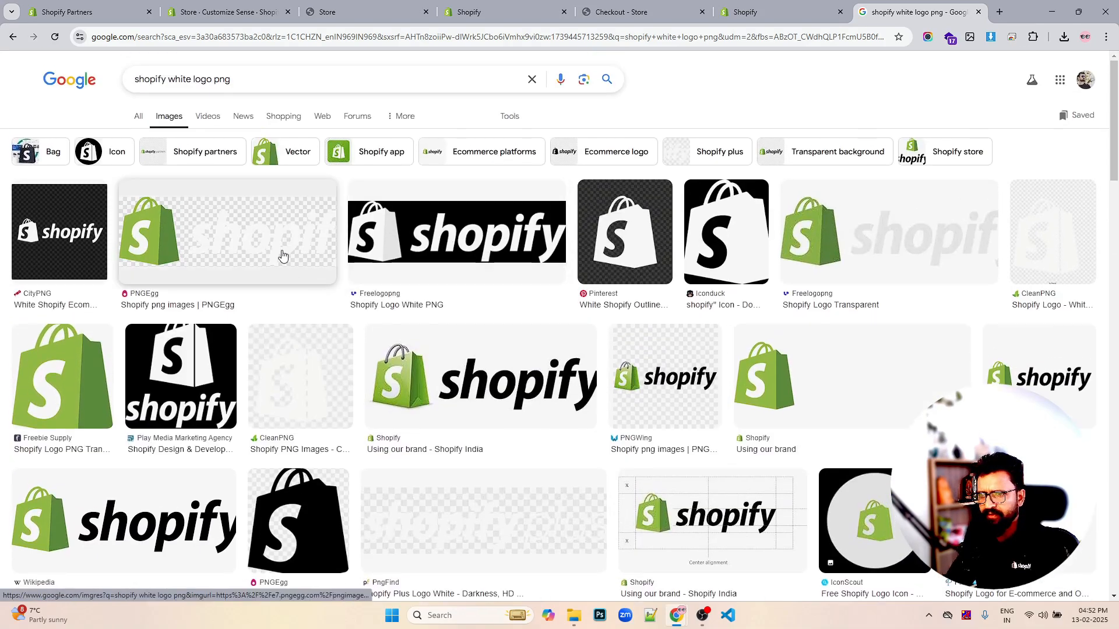
{"action": "left_click", "coordinate": [883, 246]}
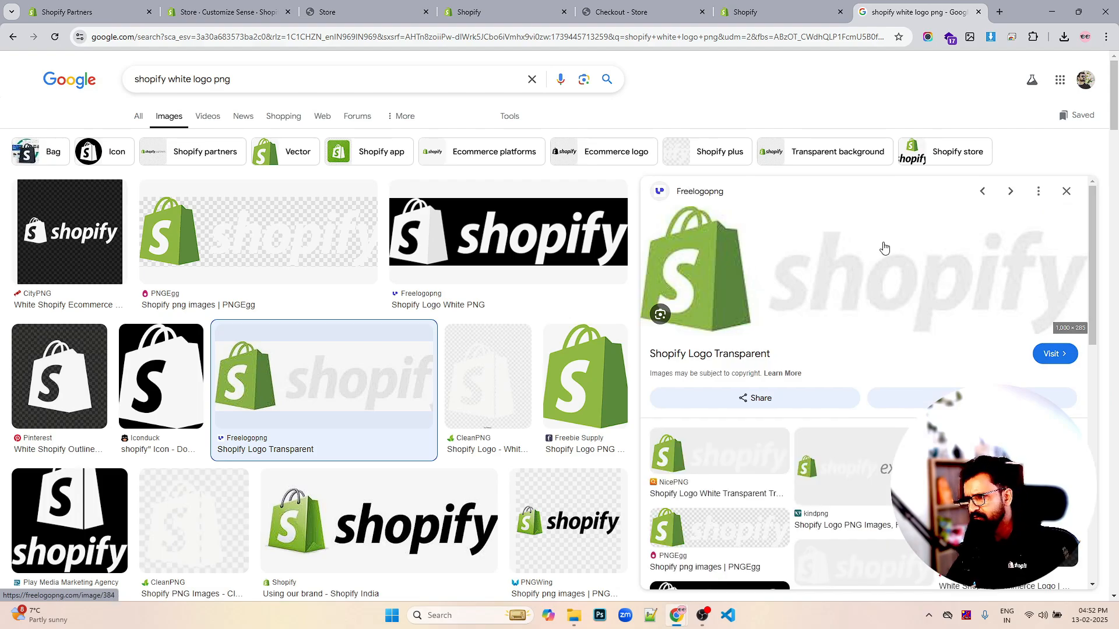
{"action": "scroll", "coordinate": [884, 248], "scroll_direction": "down", "scroll_amount": 3}
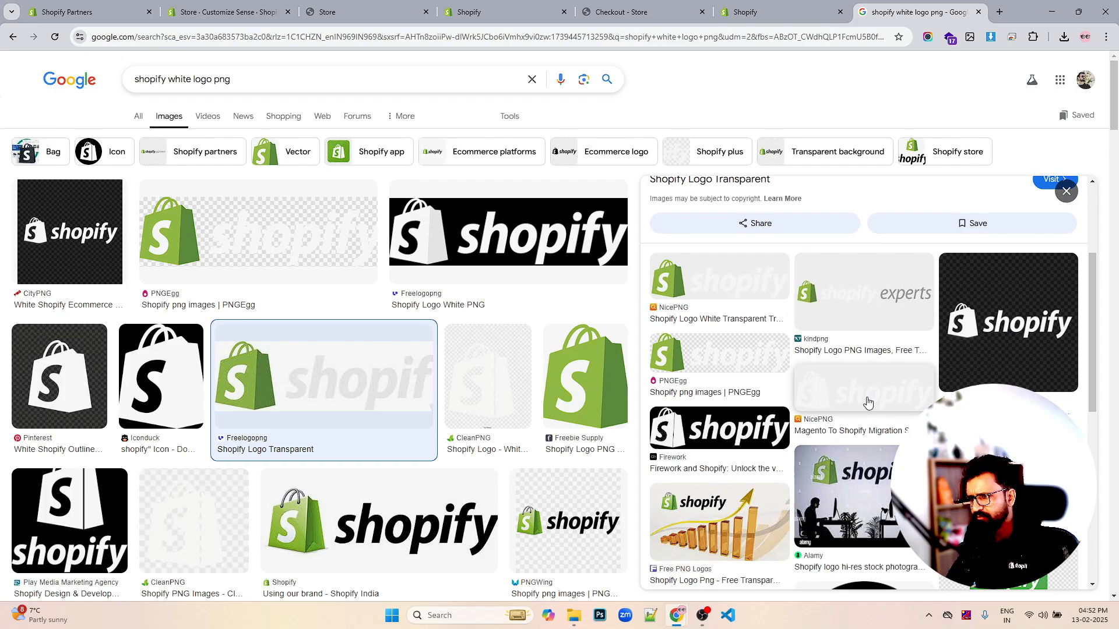
{"action": "left_click", "coordinate": [867, 401]}
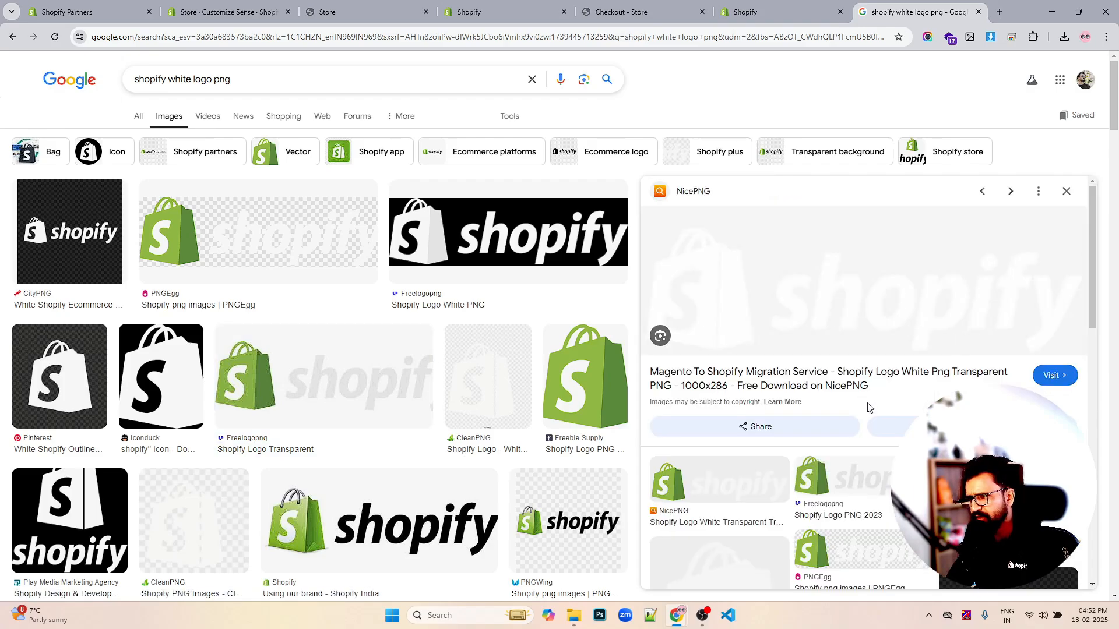
{"action": "left_click", "coordinate": [1066, 192]}
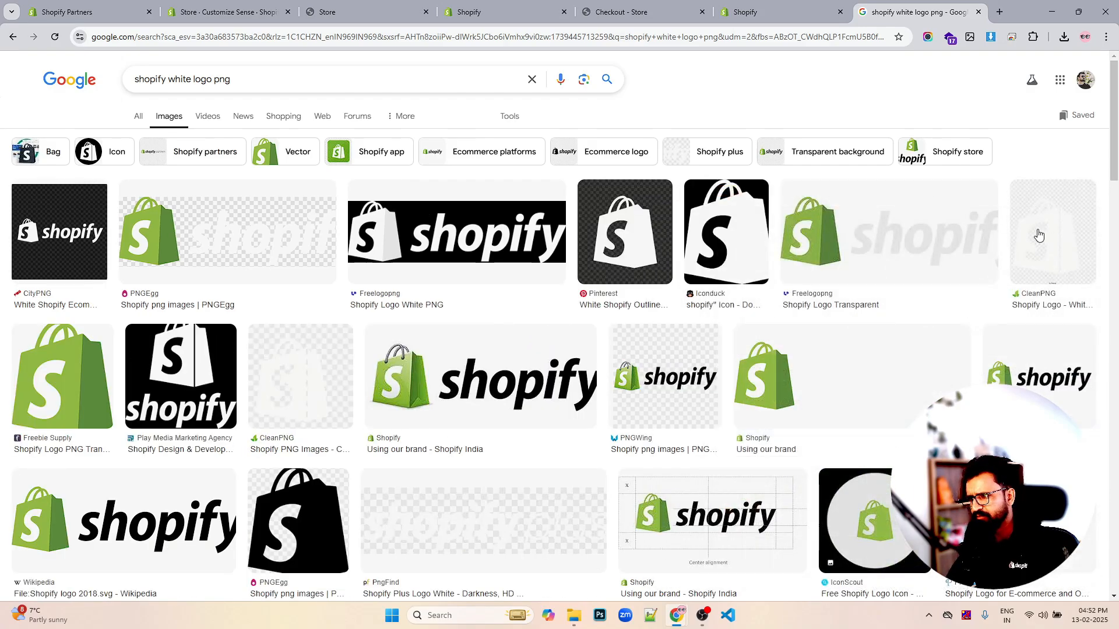
Scan further through the image results for other white Shopify logos suitable for the dark footer.
{"action": "scroll", "coordinate": [899, 344], "scroll_direction": "down", "scroll_amount": 4}
{"action": "scroll", "coordinate": [660, 332], "scroll_direction": "down", "scroll_amount": 4}
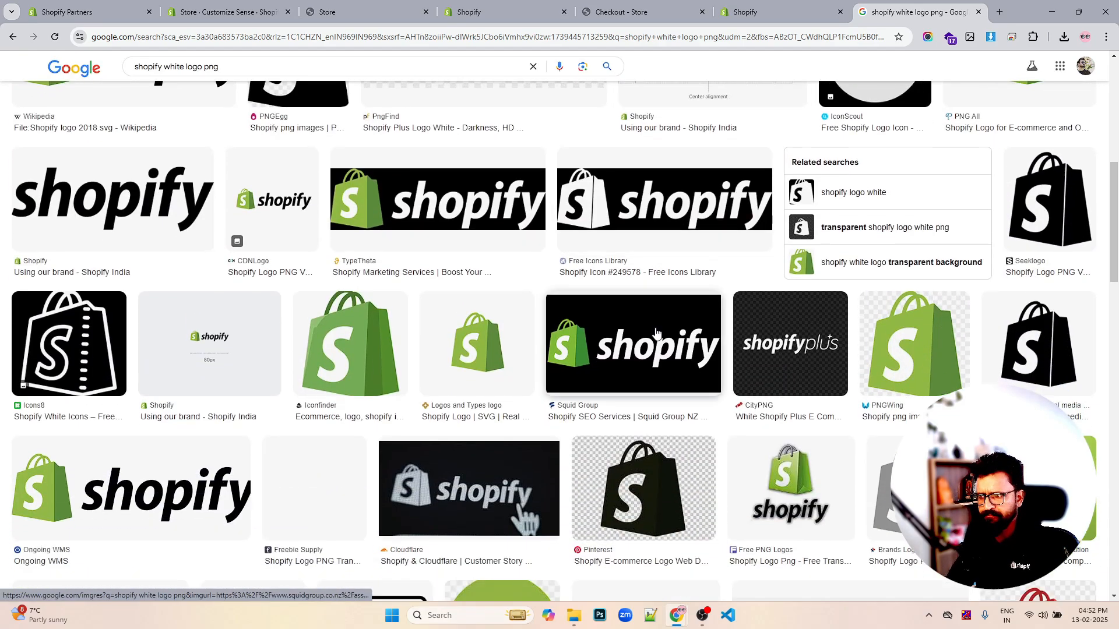
{"action": "scroll", "coordinate": [656, 332], "scroll_direction": "up", "scroll_amount": 3}
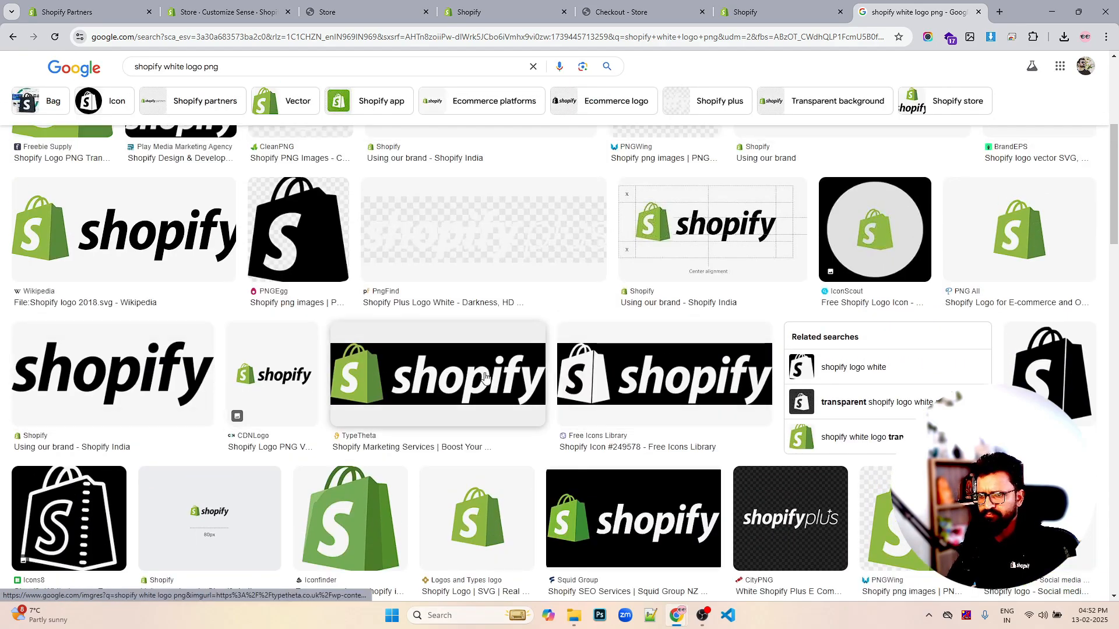
{"action": "scroll", "coordinate": [483, 382], "scroll_direction": "up", "scroll_amount": 2}
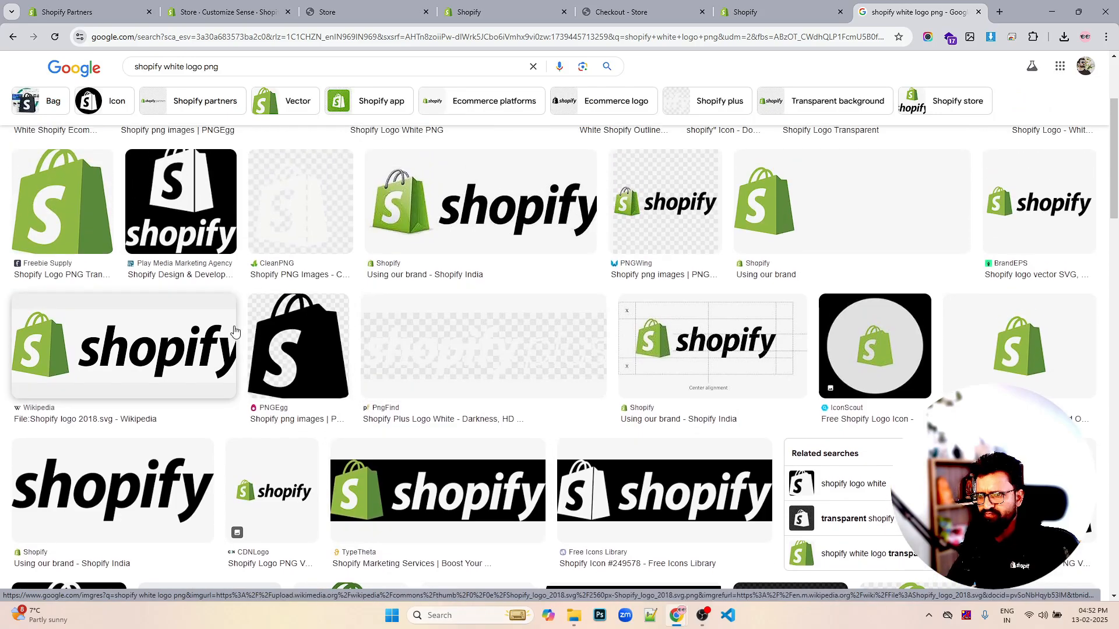
{"action": "scroll", "coordinate": [234, 330], "scroll_direction": "up", "scroll_amount": 3}
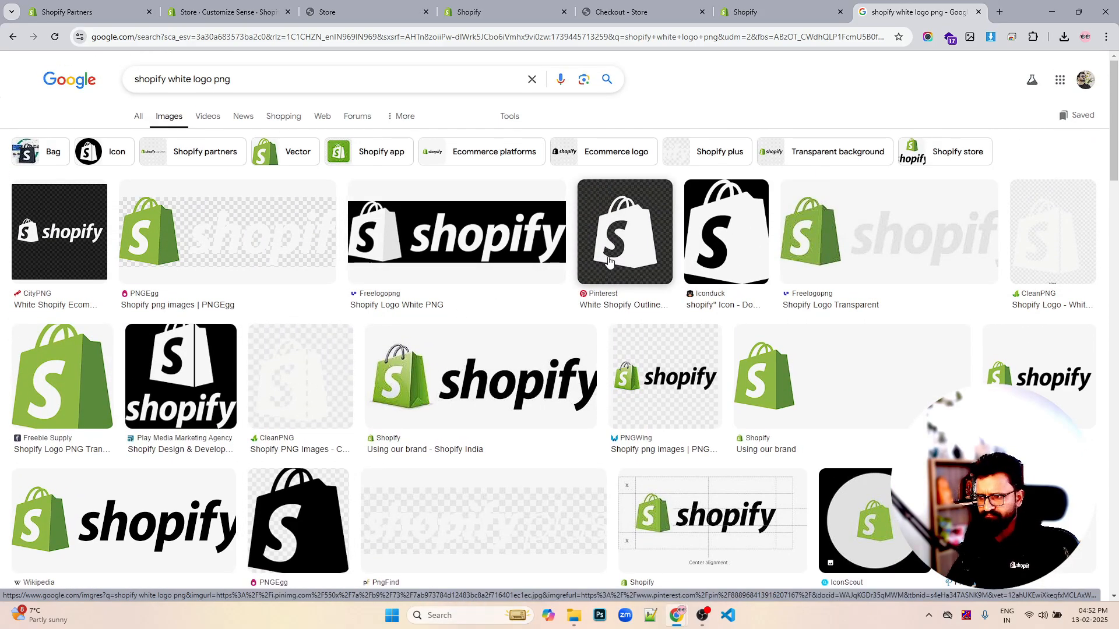
{"action": "scroll", "coordinate": [744, 257], "scroll_direction": "down", "scroll_amount": 5}
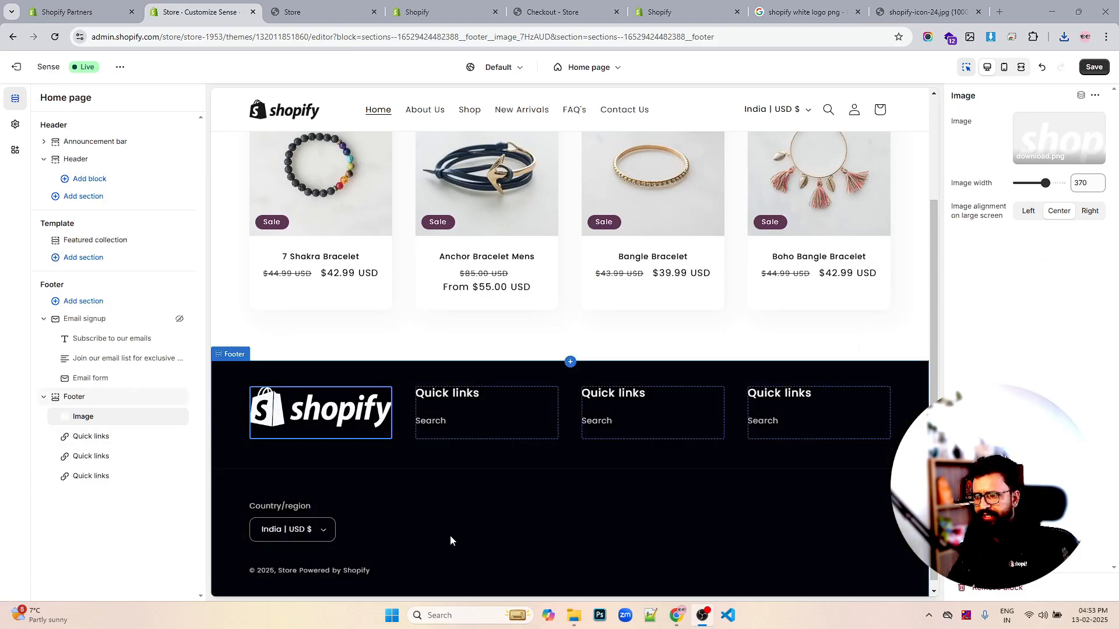
Close the logo search and logo image browser tabs, and open the Footer section's settings in the theme editor.
{"action": "left_click", "coordinate": [979, 12]}
{"action": "left_click", "coordinate": [979, 12]}
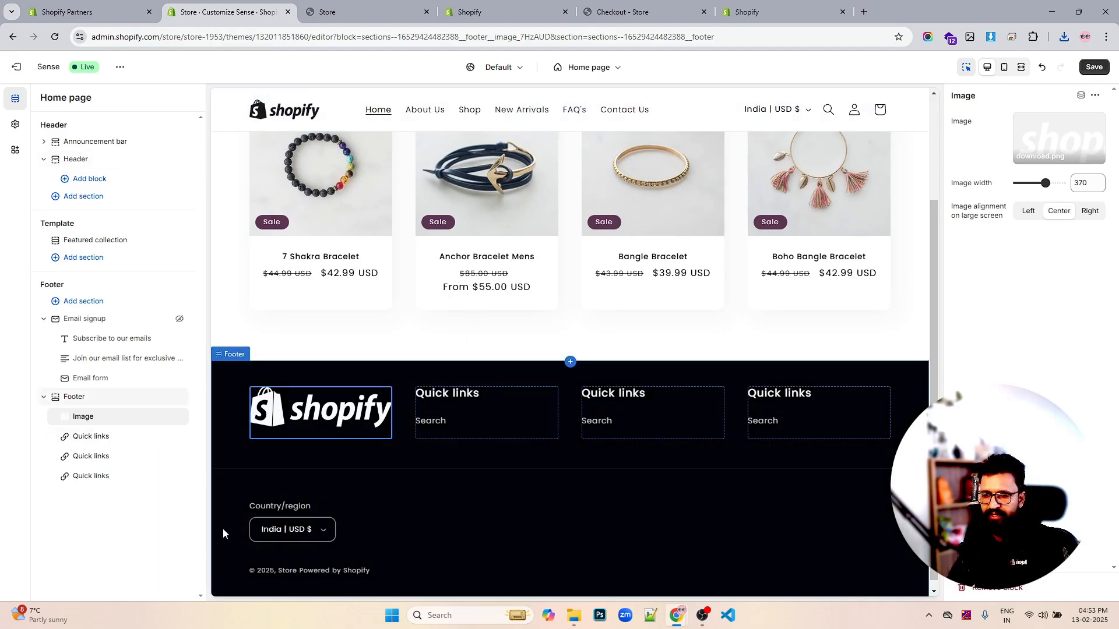
{"action": "left_click", "coordinate": [74, 397]}
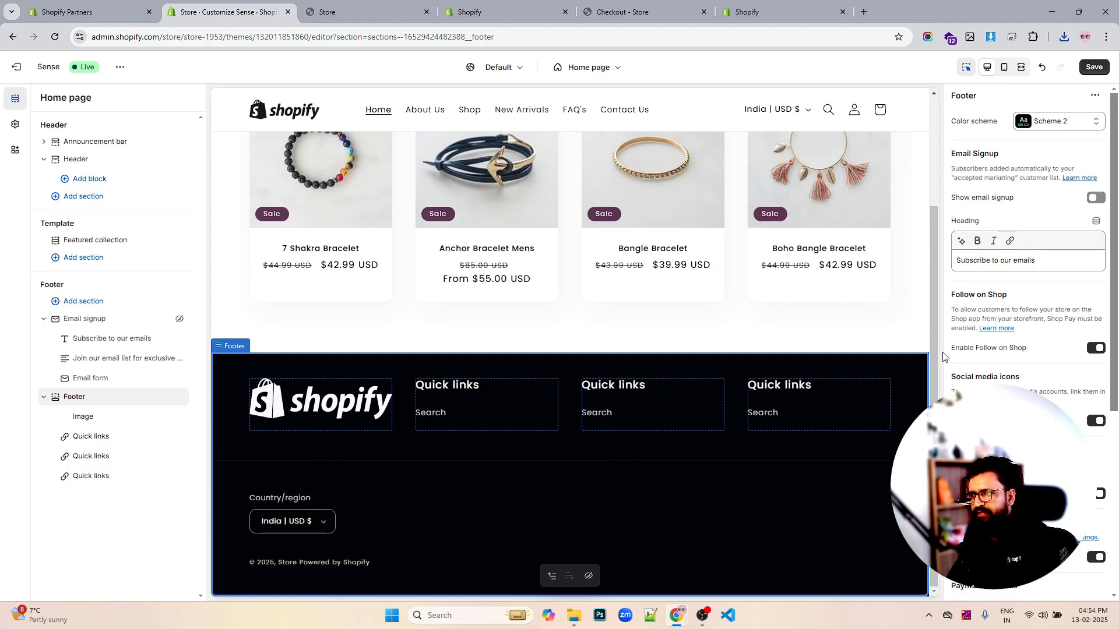
Disable and re-enable the footer's country/region selector, and turn on its payment icons.
{"action": "scroll", "coordinate": [1060, 377], "scroll_direction": "down", "scroll_amount": 5}
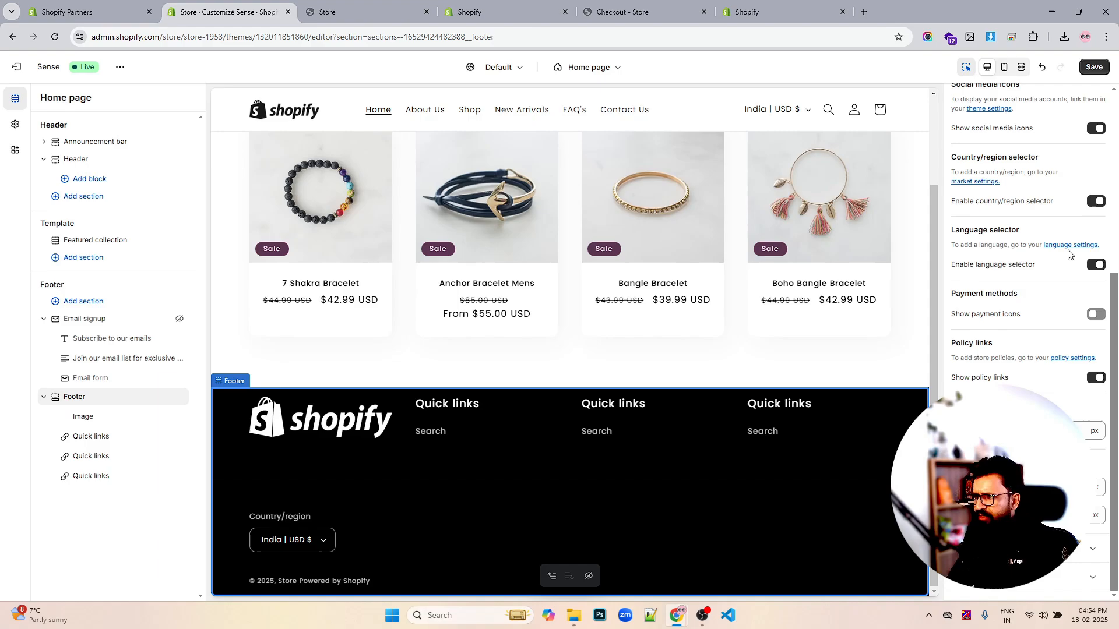
{"action": "left_click", "coordinate": [1091, 205]}
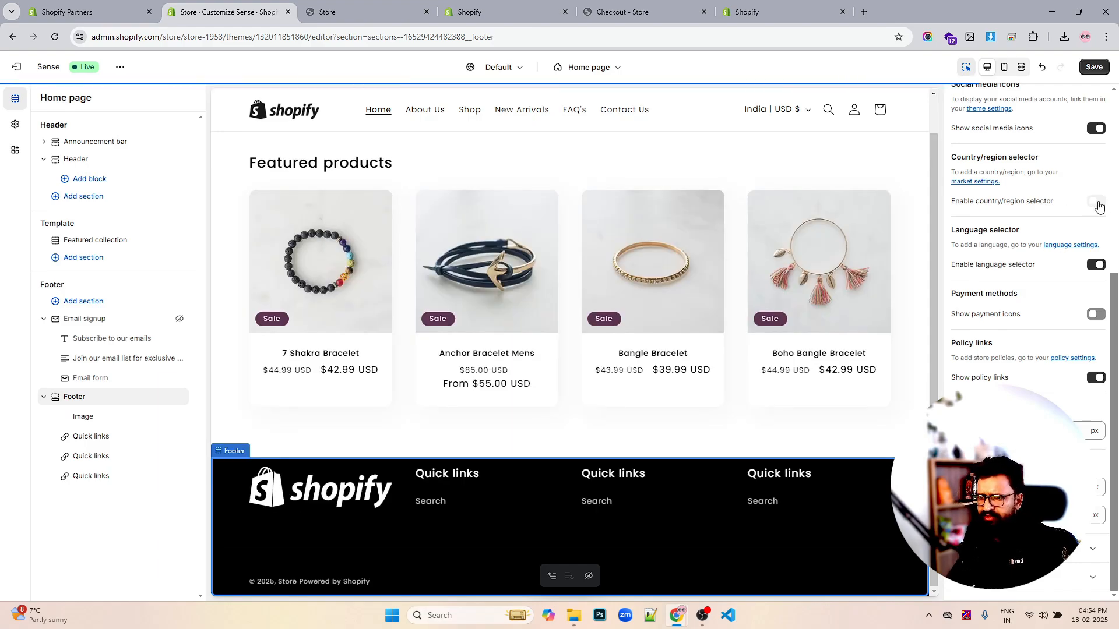
{"action": "left_click", "coordinate": [1091, 205]}
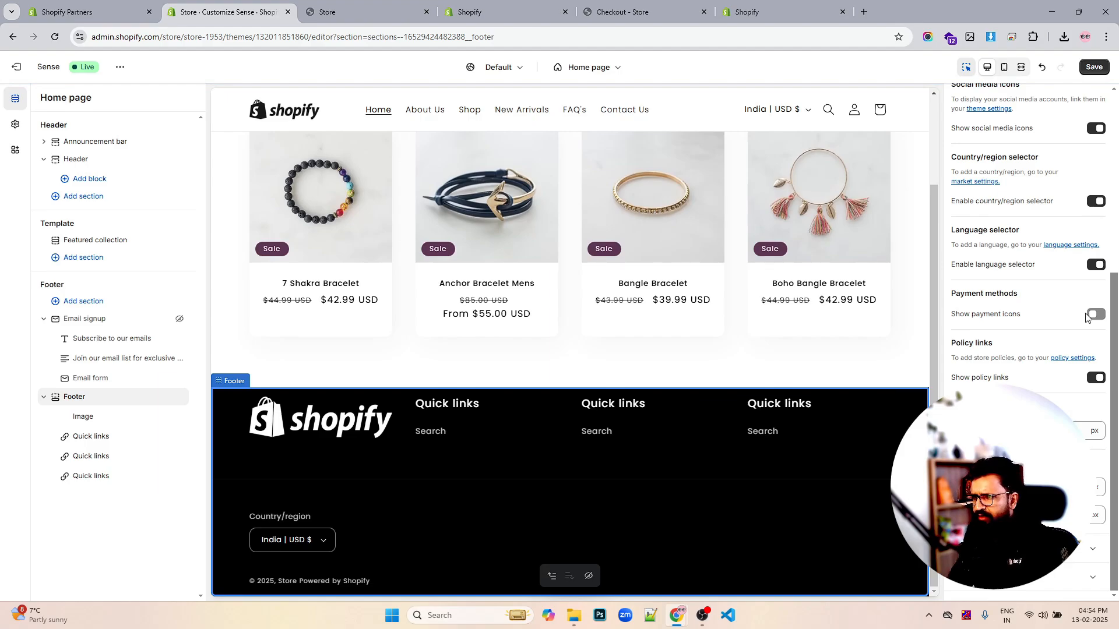
{"action": "left_click", "coordinate": [1089, 315]}
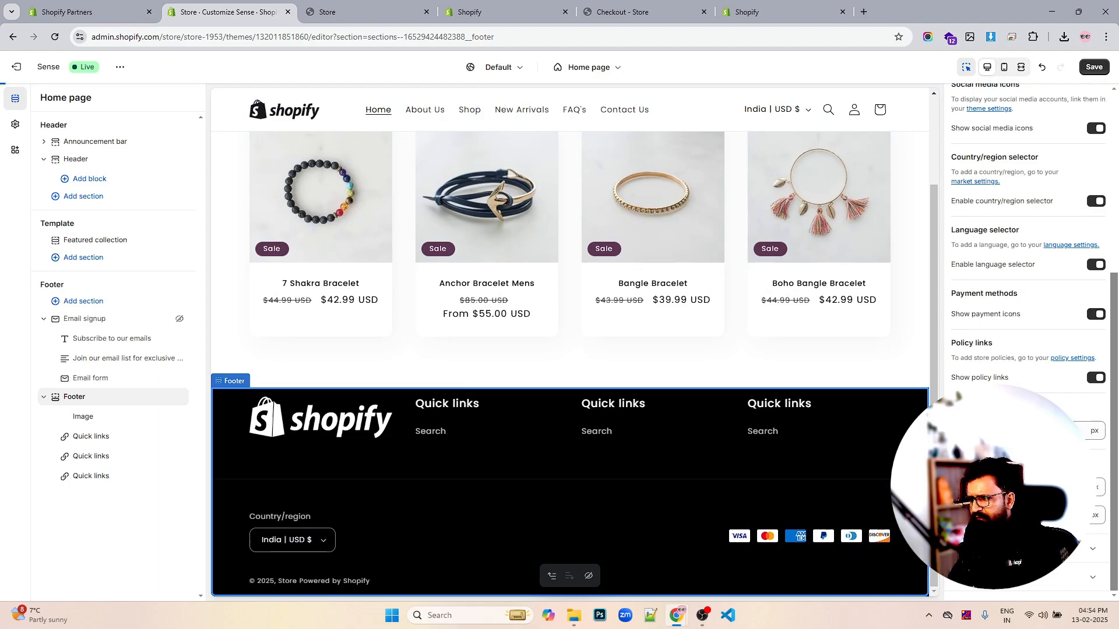
Try showing the email signup form in the footer.
{"action": "scroll", "coordinate": [1072, 175], "scroll_direction": "up", "scroll_amount": 1}
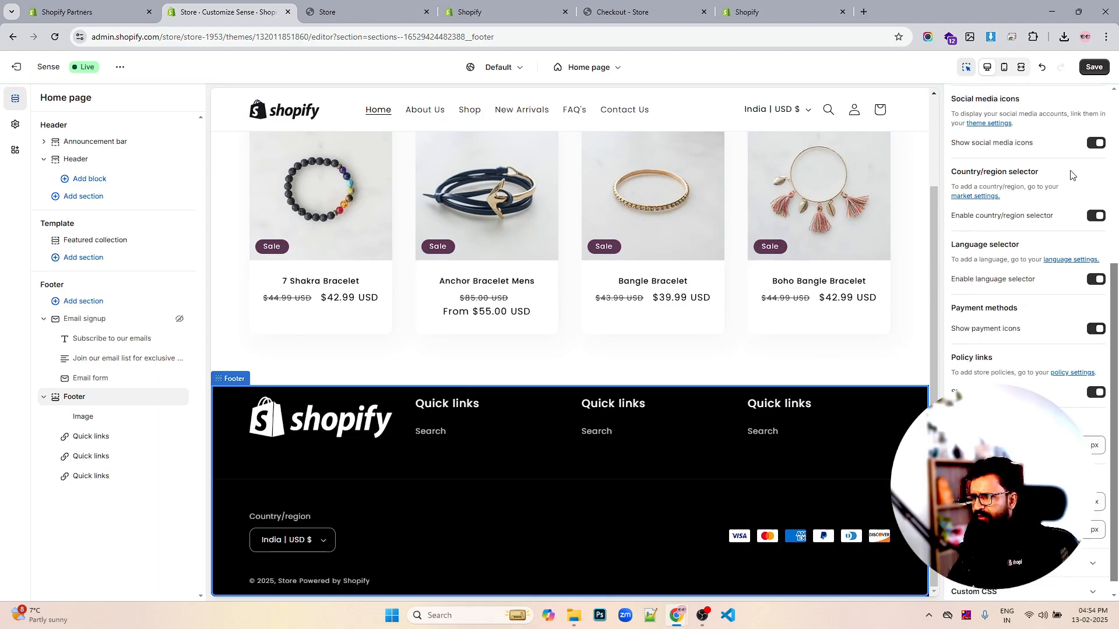
{"action": "scroll", "coordinate": [1072, 175], "scroll_direction": "up", "scroll_amount": 5}
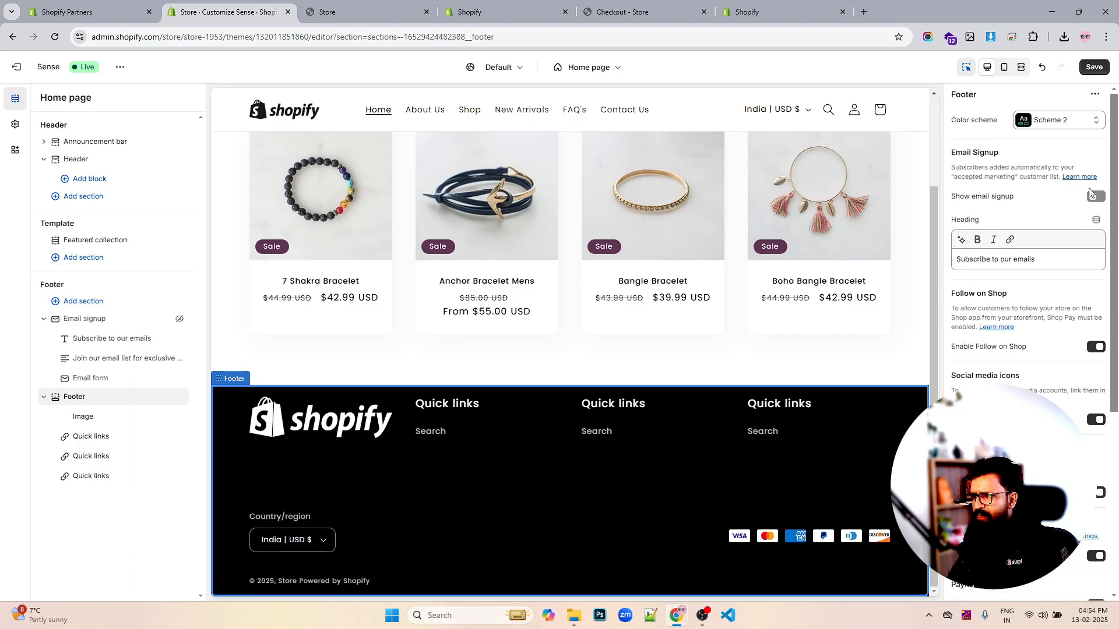
{"action": "left_click", "coordinate": [1092, 195]}
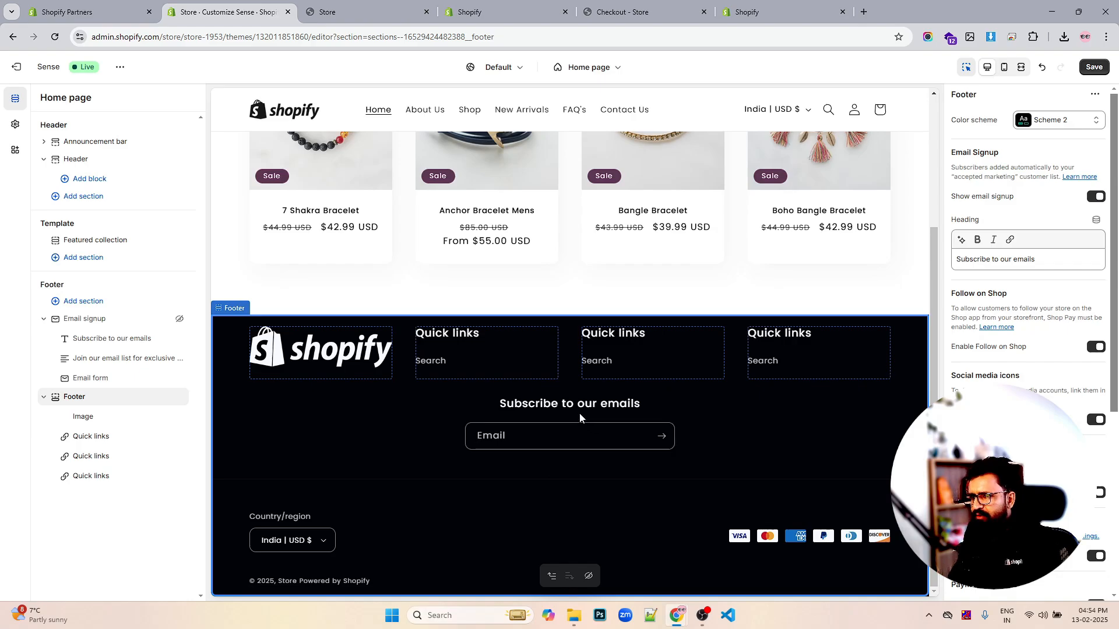
Remove the third Quick links menu from the footer and undo the removal.
{"action": "left_click", "coordinate": [163, 477]}
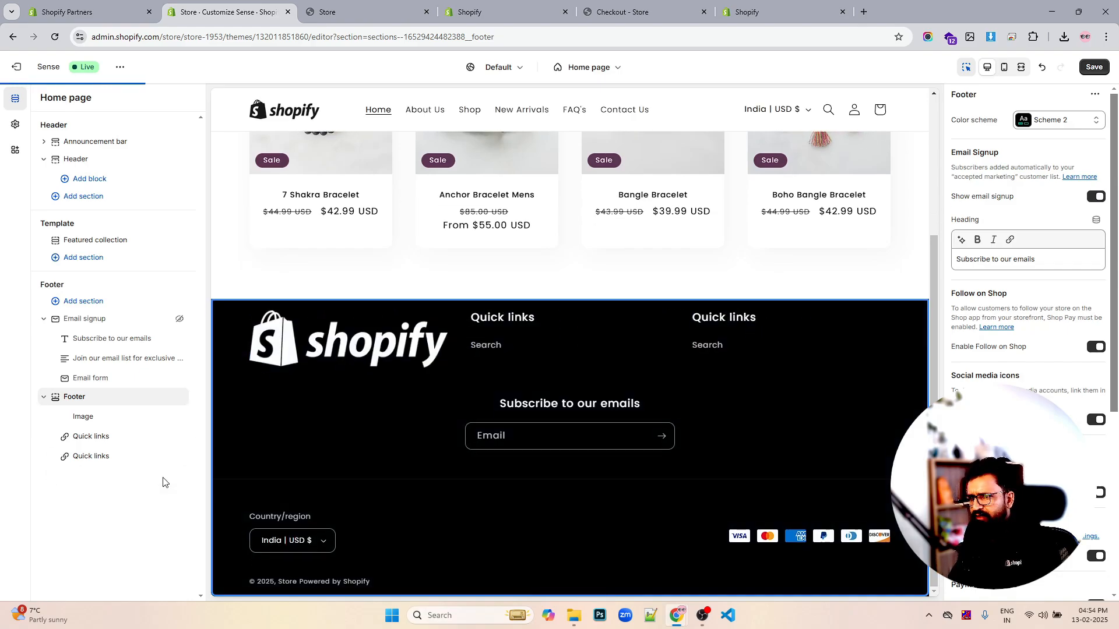
{"action": "left_click", "coordinate": [1042, 67]}
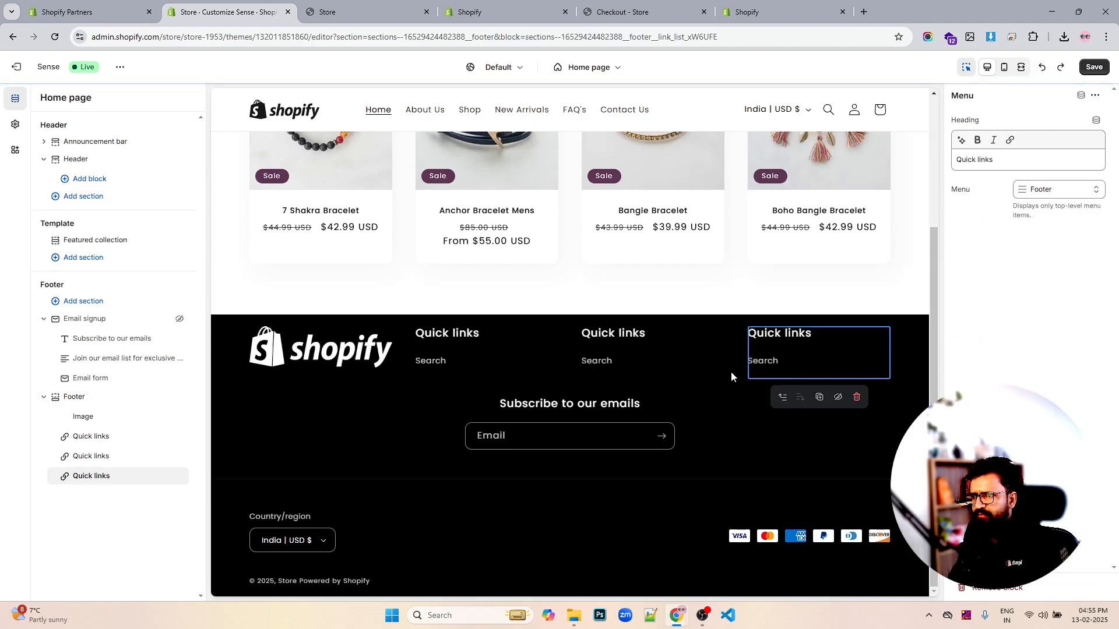
{"action": "scroll", "coordinate": [872, 348], "scroll_direction": "up", "scroll_amount": 4}
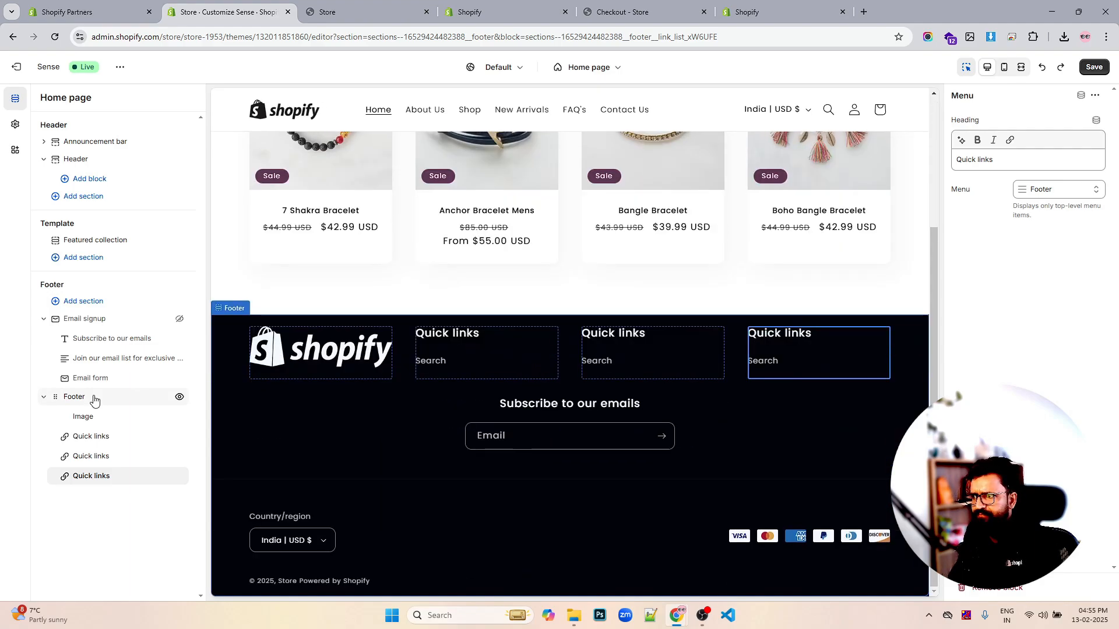
Turn off the footer's email signup and save the theme changes.
{"action": "left_click", "coordinate": [95, 401]}
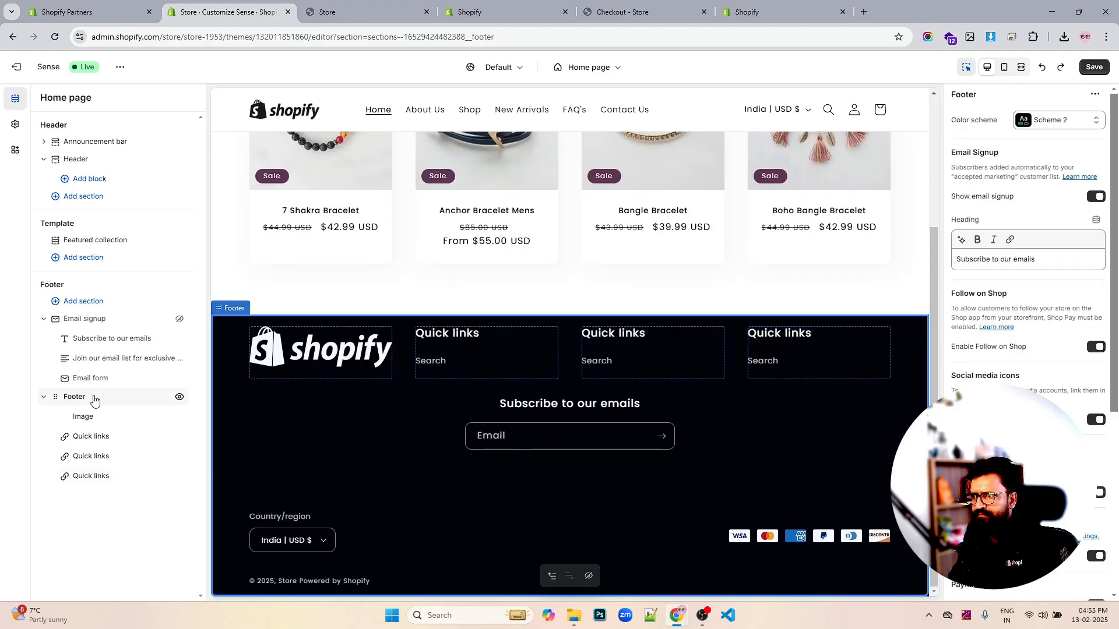
{"action": "left_click", "coordinate": [1092, 200]}
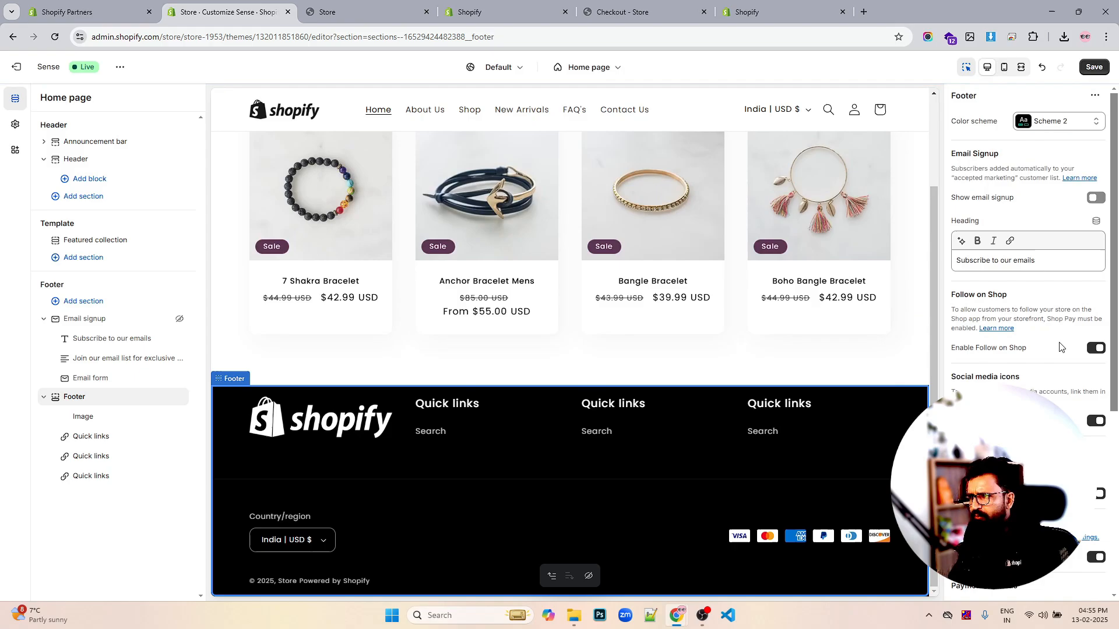
{"action": "scroll", "coordinate": [1059, 347], "scroll_direction": "down", "scroll_amount": 5}
{"action": "scroll", "coordinate": [1059, 344], "scroll_direction": "up", "scroll_amount": 5}
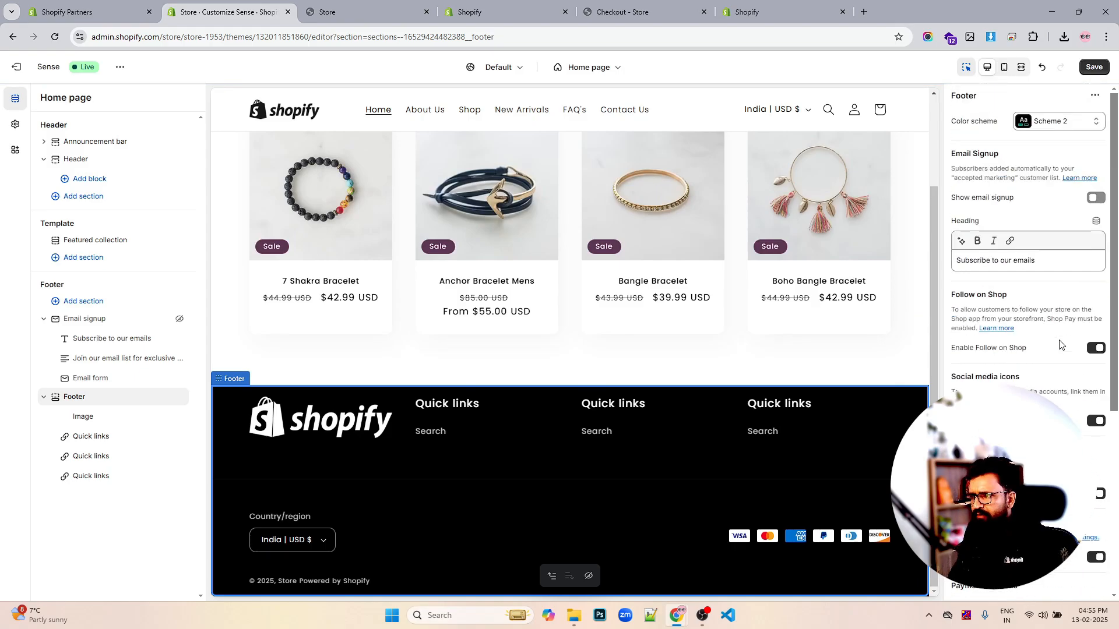
{"action": "left_click", "coordinate": [1093, 67]}
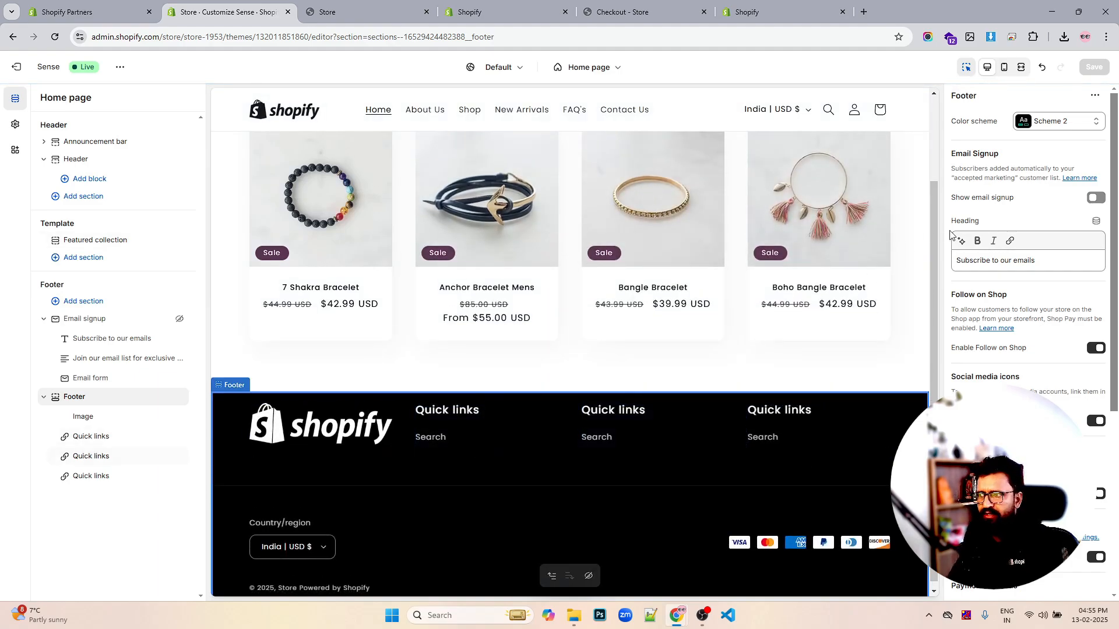
Set the footer Image block's image width to 175 and save the theme.
{"action": "left_click", "coordinate": [83, 417]}
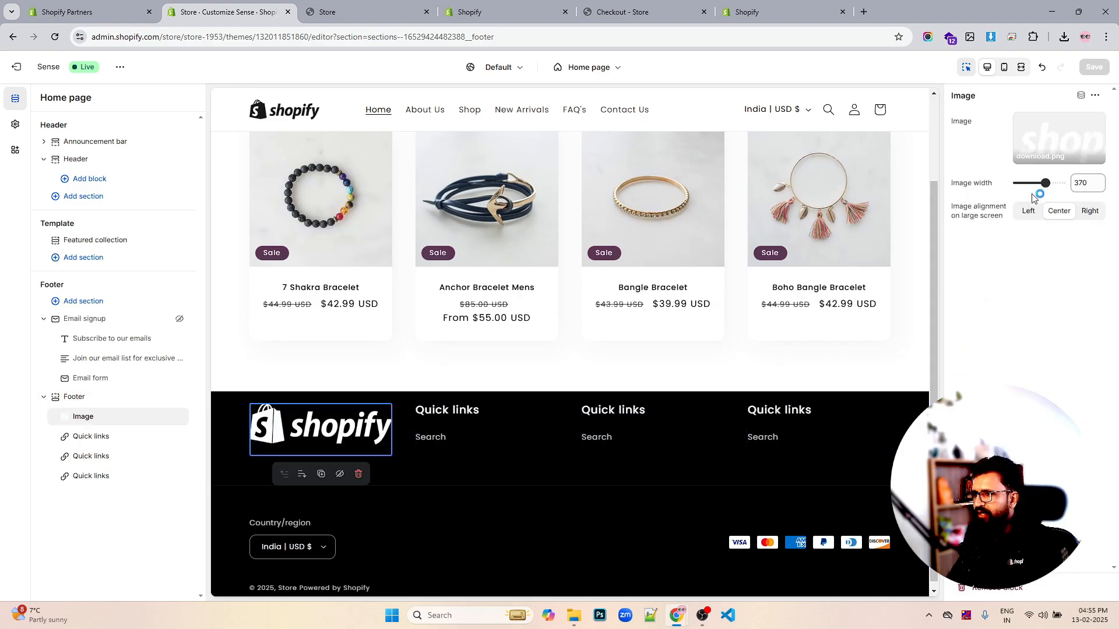
{"action": "left_click", "coordinate": [1036, 182]}
{"action": "left_click_drag", "start_coordinate": [1035, 182], "coordinate": [1028, 183]}
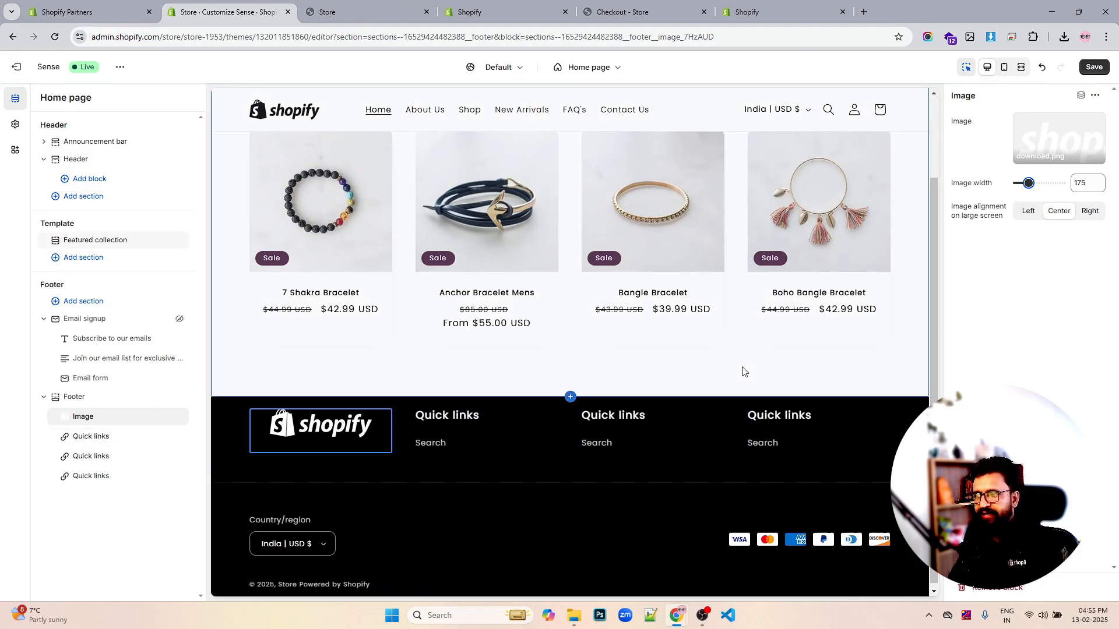
{"action": "scroll", "coordinate": [743, 371], "scroll_direction": "up", "scroll_amount": 2}
{"action": "scroll", "coordinate": [743, 370], "scroll_direction": "down", "scroll_amount": 2}
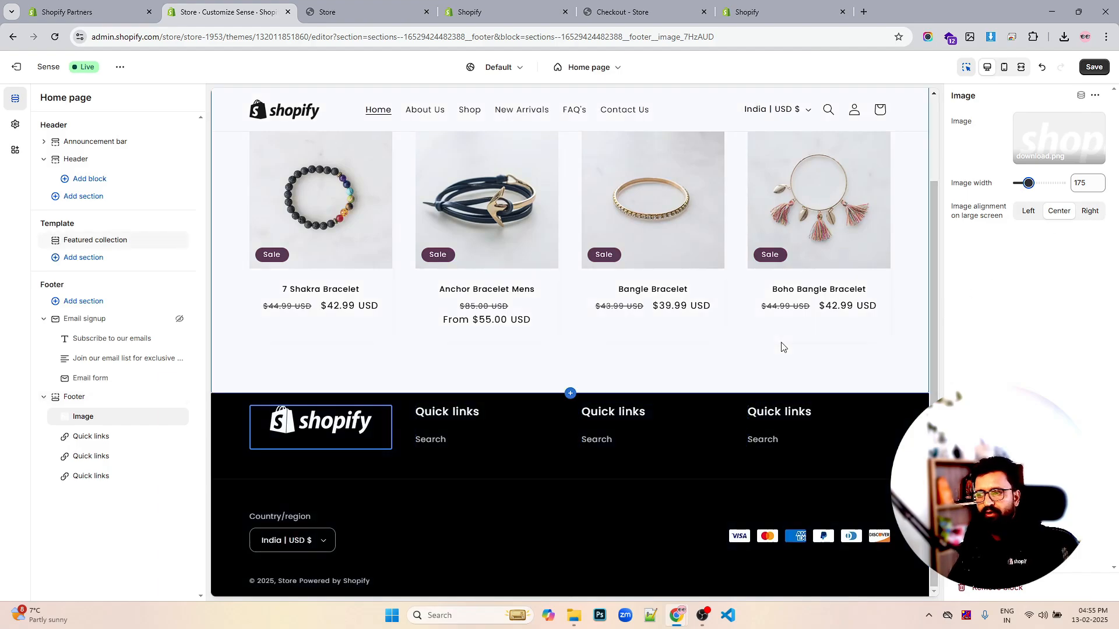
{"action": "scroll", "coordinate": [781, 347], "scroll_direction": "up", "scroll_amount": 2}
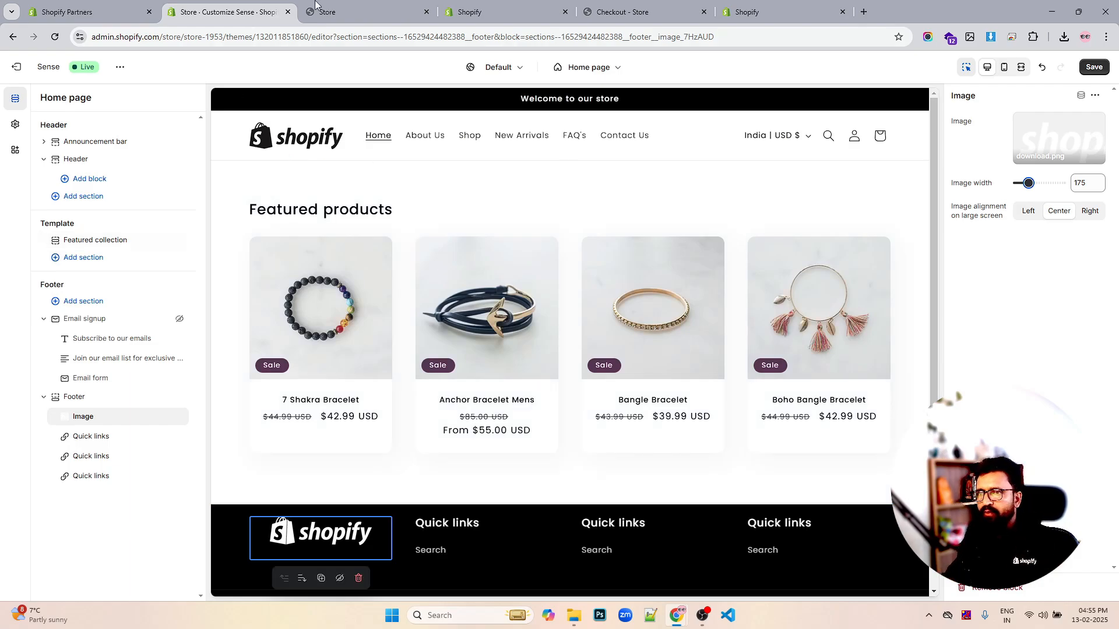
{"action": "left_click", "coordinate": [1098, 68]}
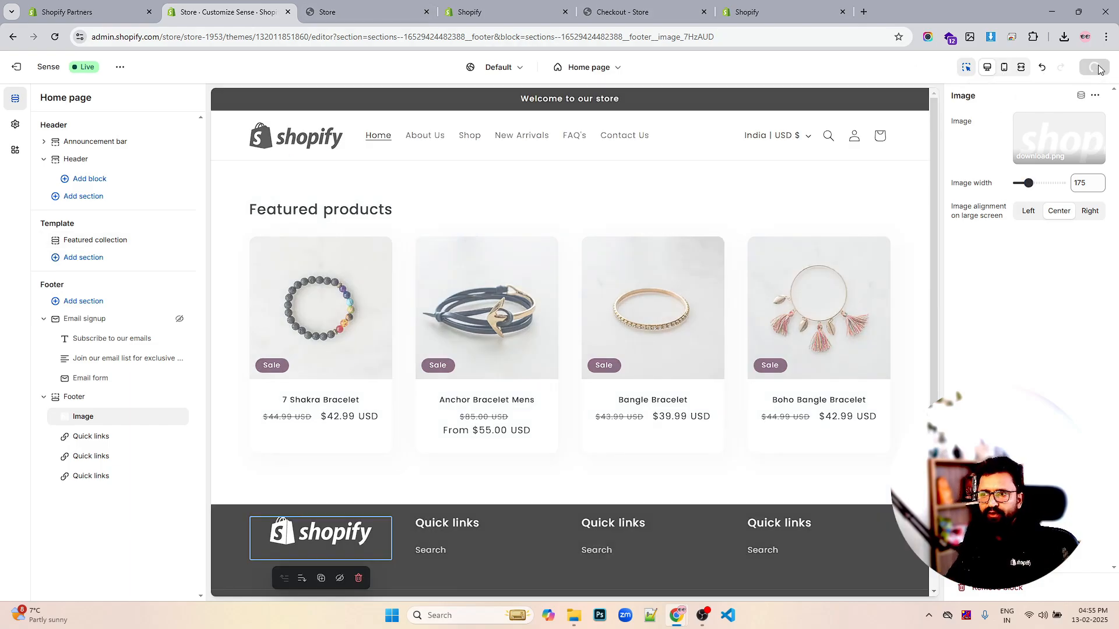
In the store's navigation menus, add a "DUmmy Collection" item linked to # to the Main Menu.
{"action": "left_click", "coordinate": [448, 11]}
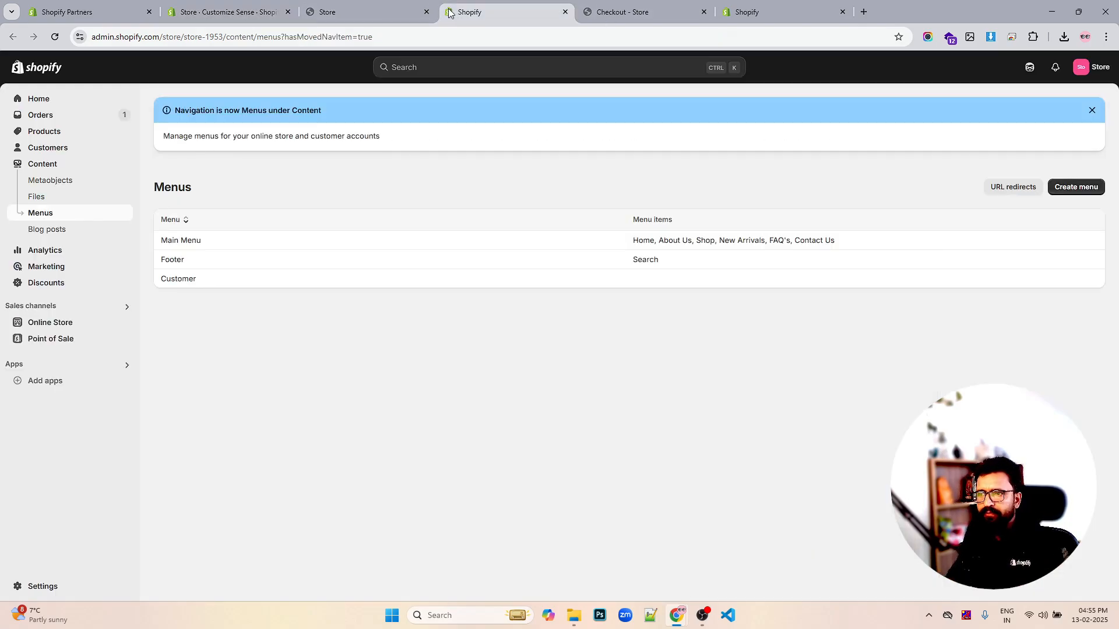
{"action": "left_click", "coordinate": [183, 240]}
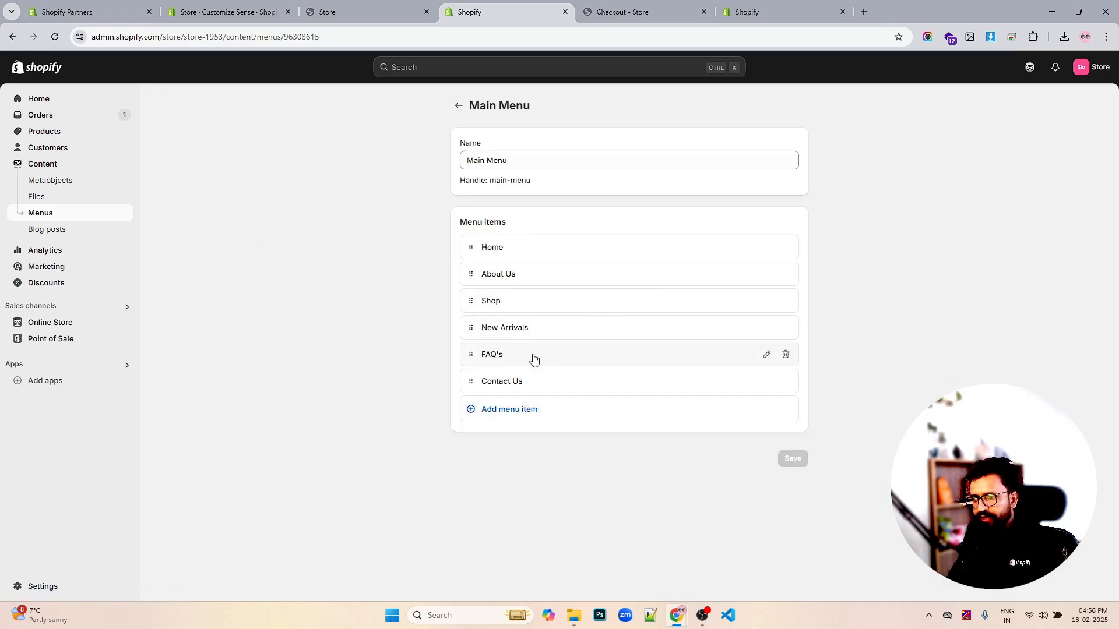
{"action": "left_click", "coordinate": [511, 414]}
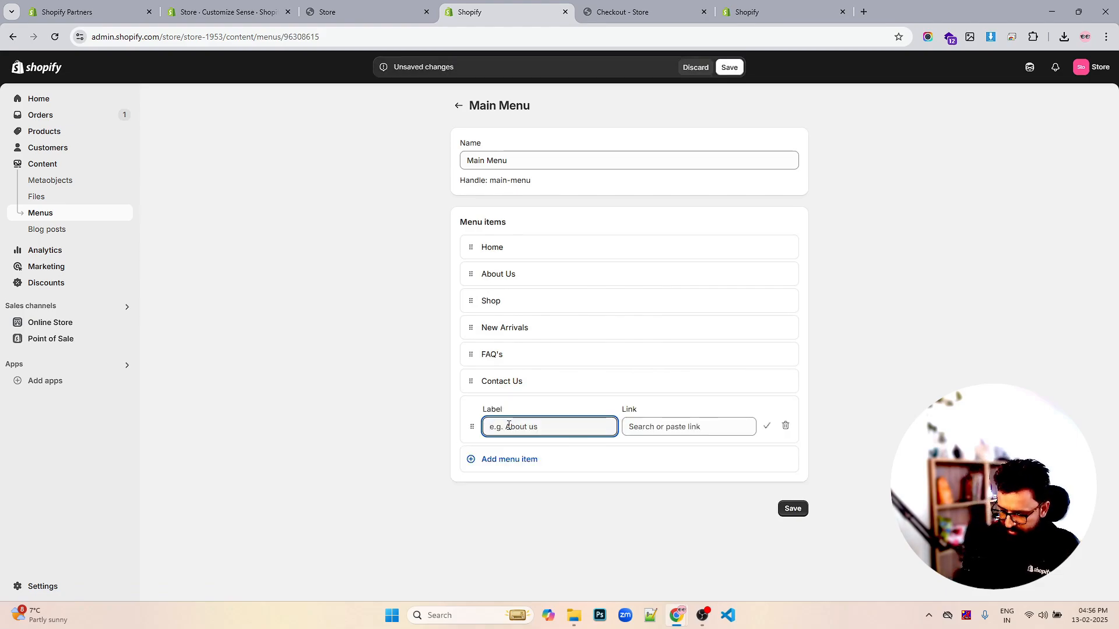
{"action": "type", "text": "DUmmy Collection"}
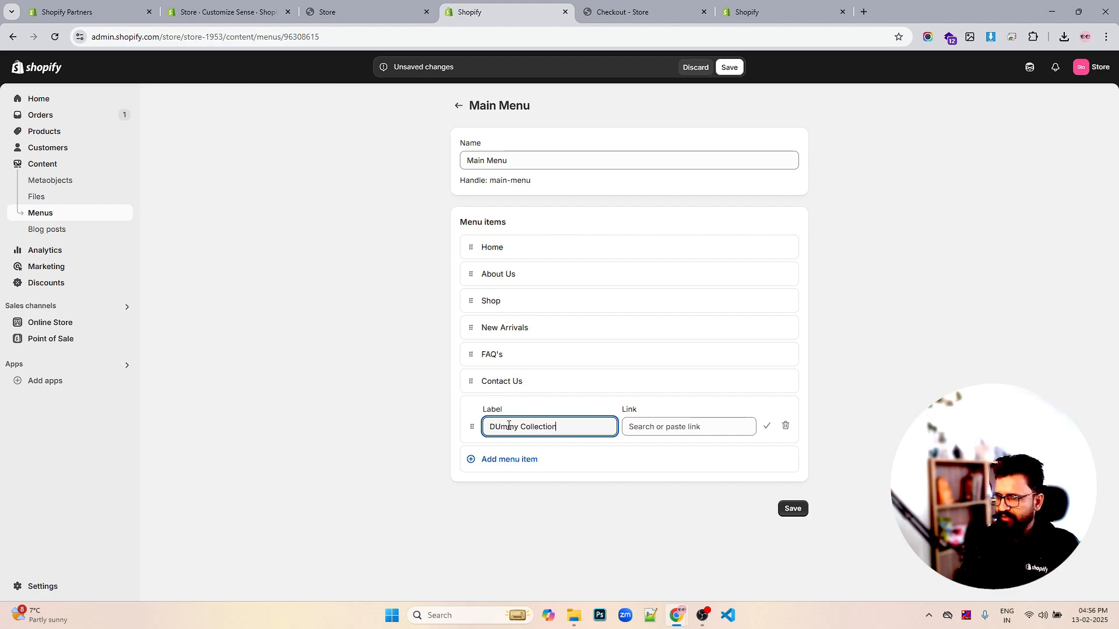
{"action": "left_click", "coordinate": [663, 426]}
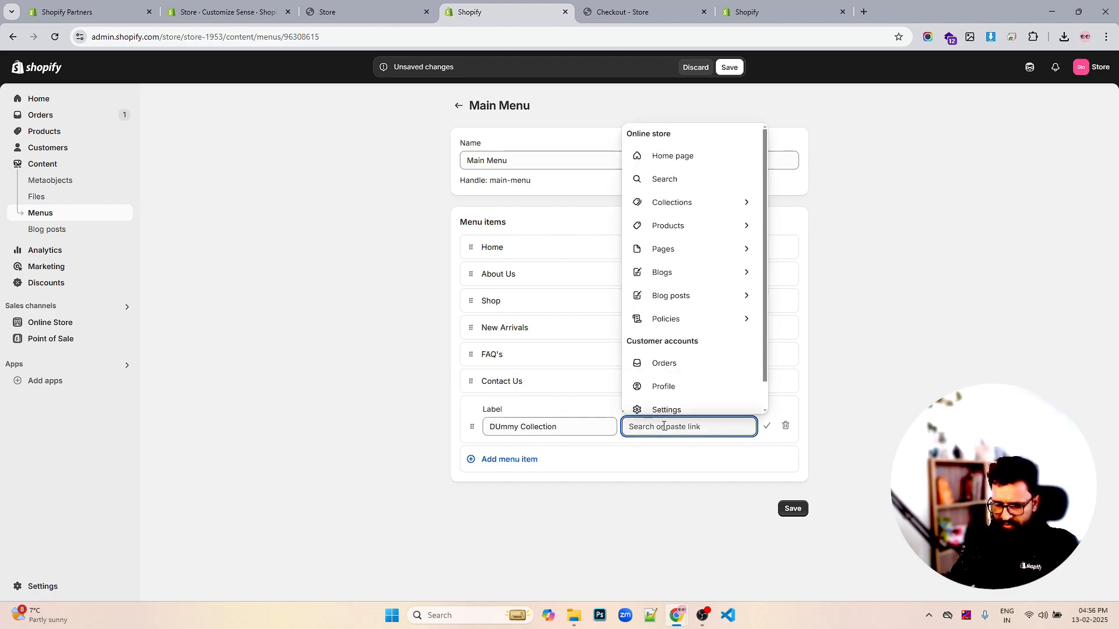
{"action": "type", "text": "#"}
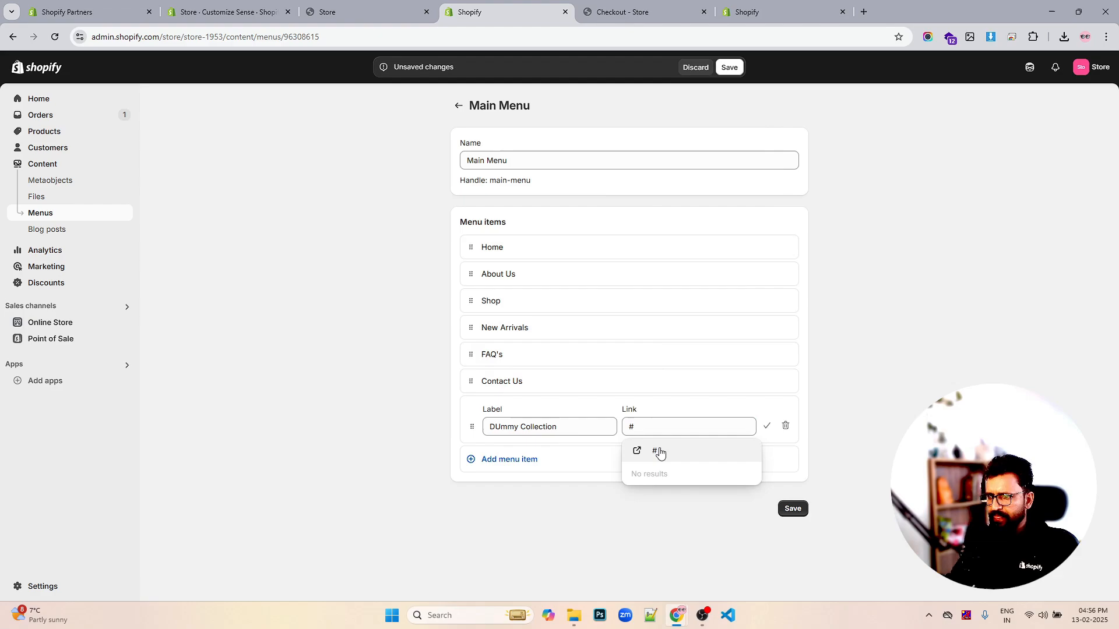
{"action": "left_click", "coordinate": [659, 453]}
Nest the new collection item under Shop and correct its label to "Dummy Collection".
{"action": "left_click_drag", "start_coordinate": [472, 426], "coordinate": [550, 348]}
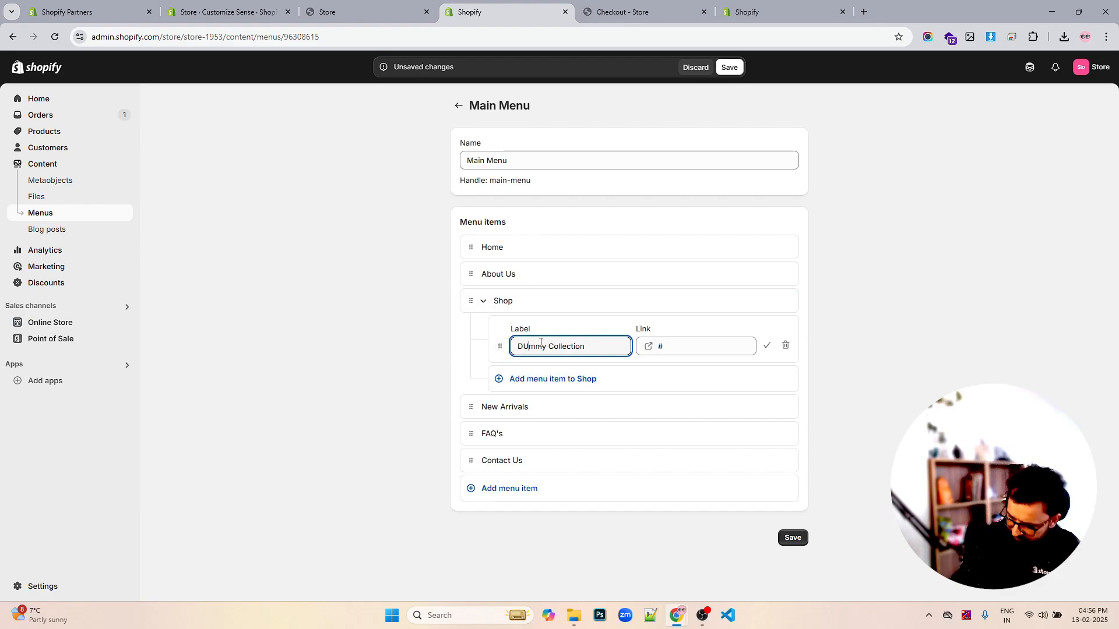
{"action": "key", "text": "BackSpace"}
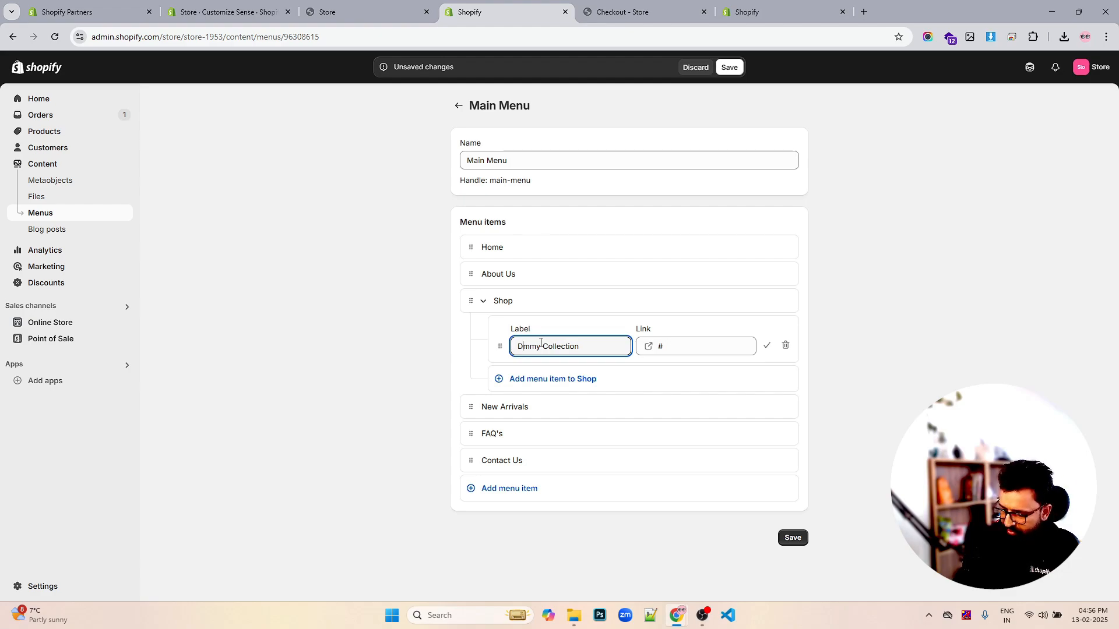
{"action": "type", "text": "u"}
{"action": "left_click", "coordinate": [841, 351]}
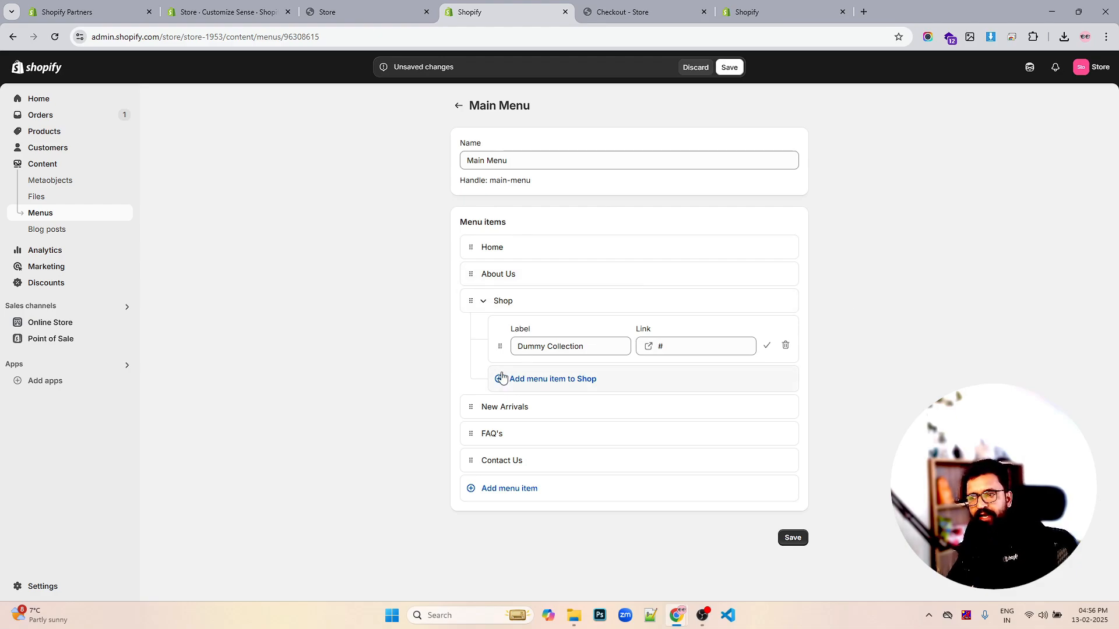
Add two blank menu items nested under Dummy Collection.
{"action": "left_click", "coordinate": [537, 382]}
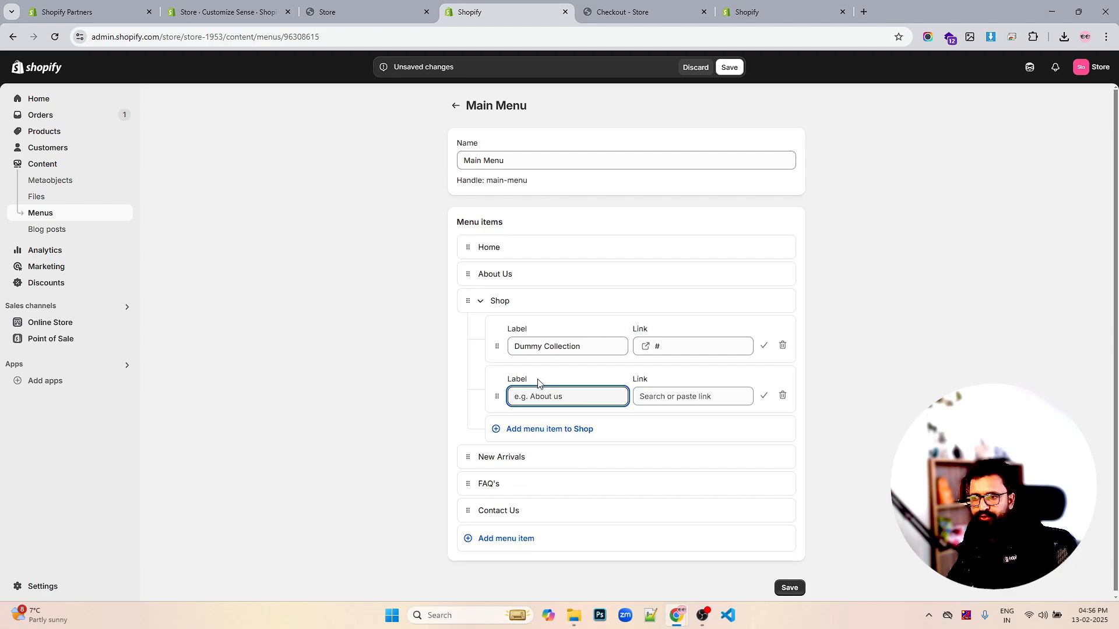
{"action": "left_click_drag", "start_coordinate": [496, 395], "coordinate": [521, 377]}
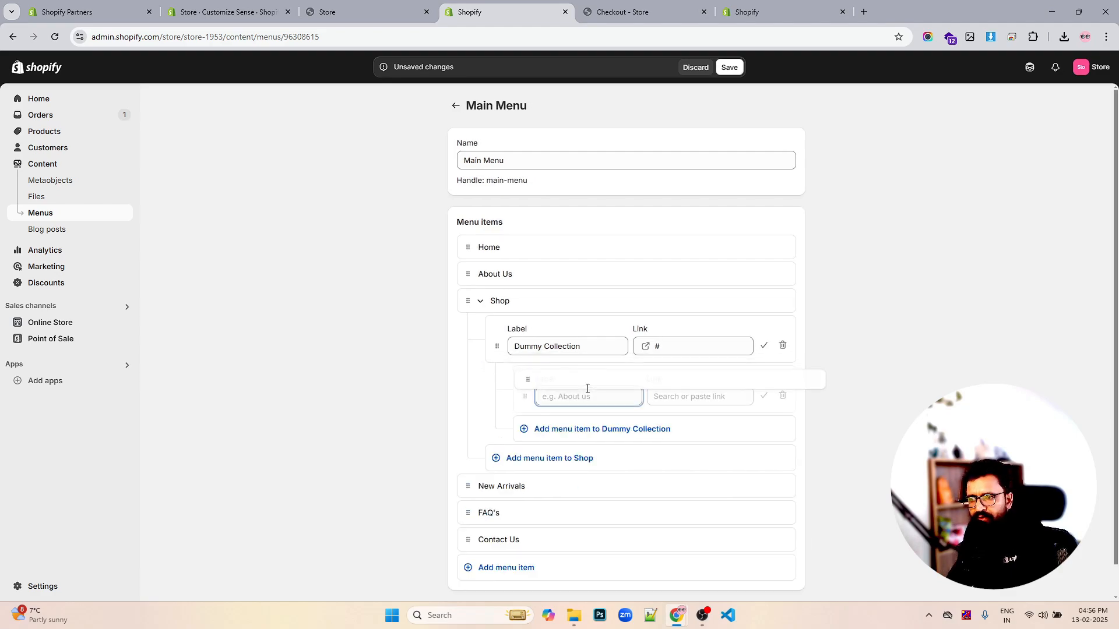
{"action": "left_click", "coordinate": [535, 429]}
{"action": "left_click_drag", "start_coordinate": [525, 446], "coordinate": [709, 450]}
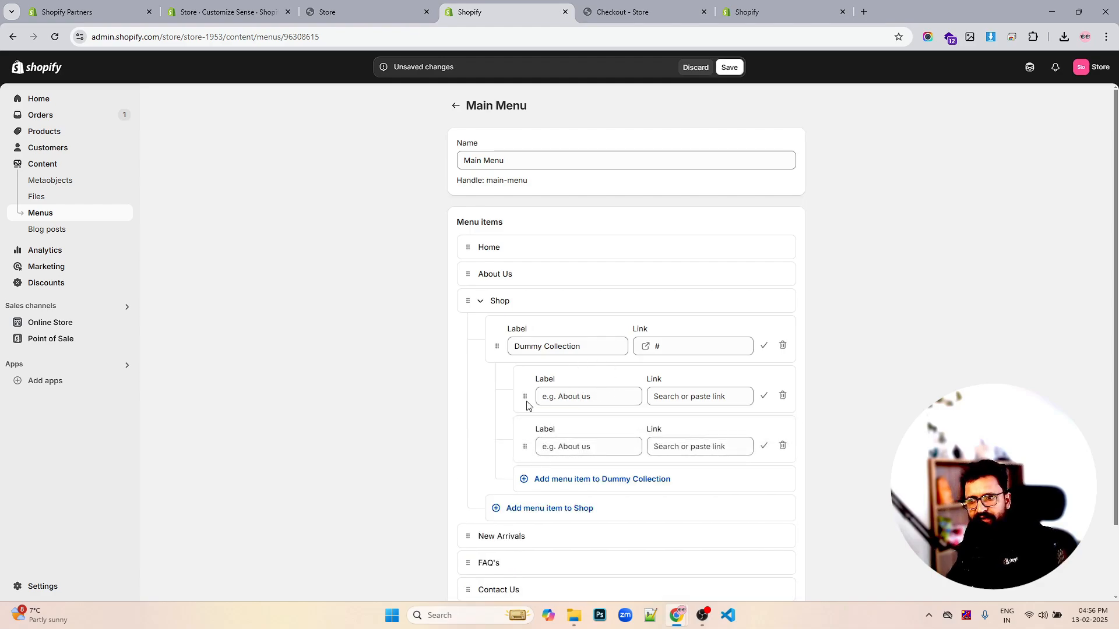
Label the first item under Dummy Collection "Product 1" and link it to #.
{"action": "left_click", "coordinate": [580, 392]}
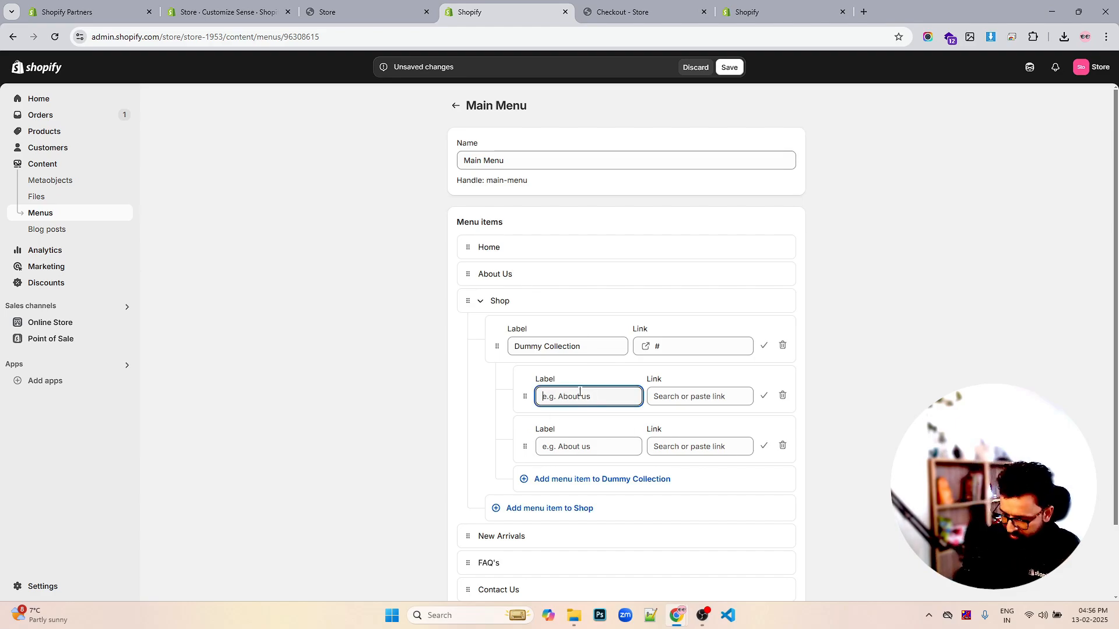
{"action": "type", "text": "Link 1"}
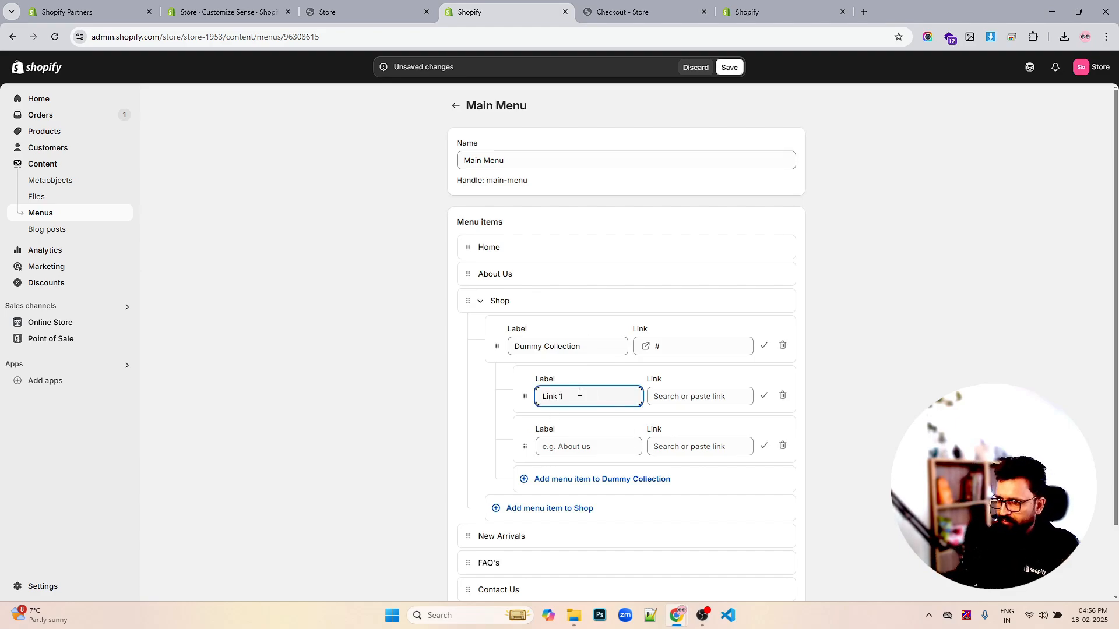
{"action": "key", "text": "BackSpace"}
{"action": "type", "text": "Prod"}
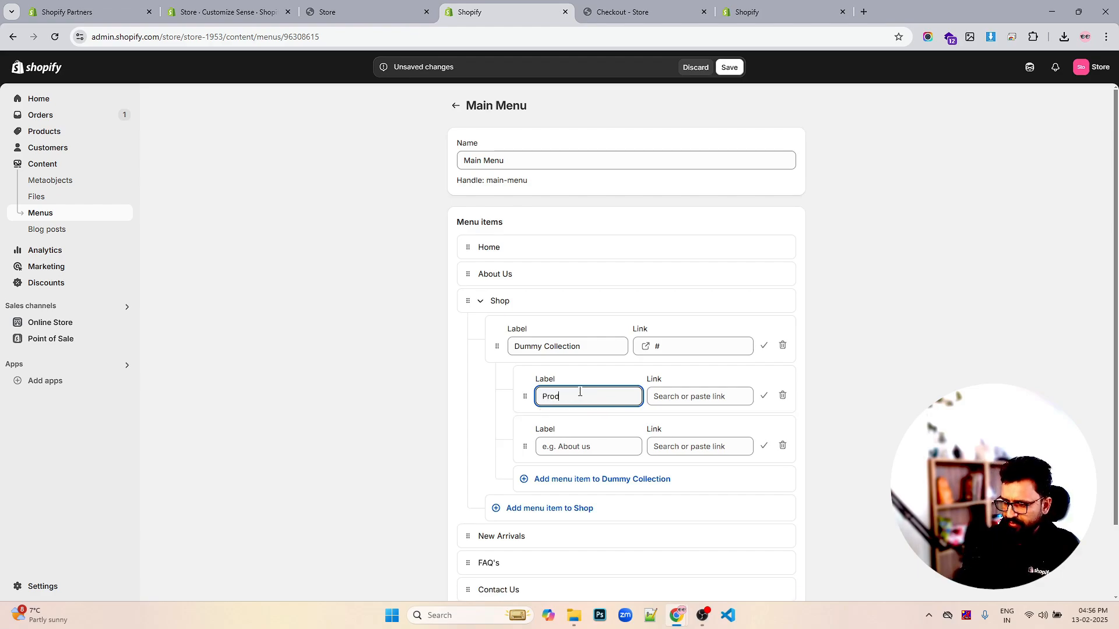
{"action": "type", "text": "uct 1"}
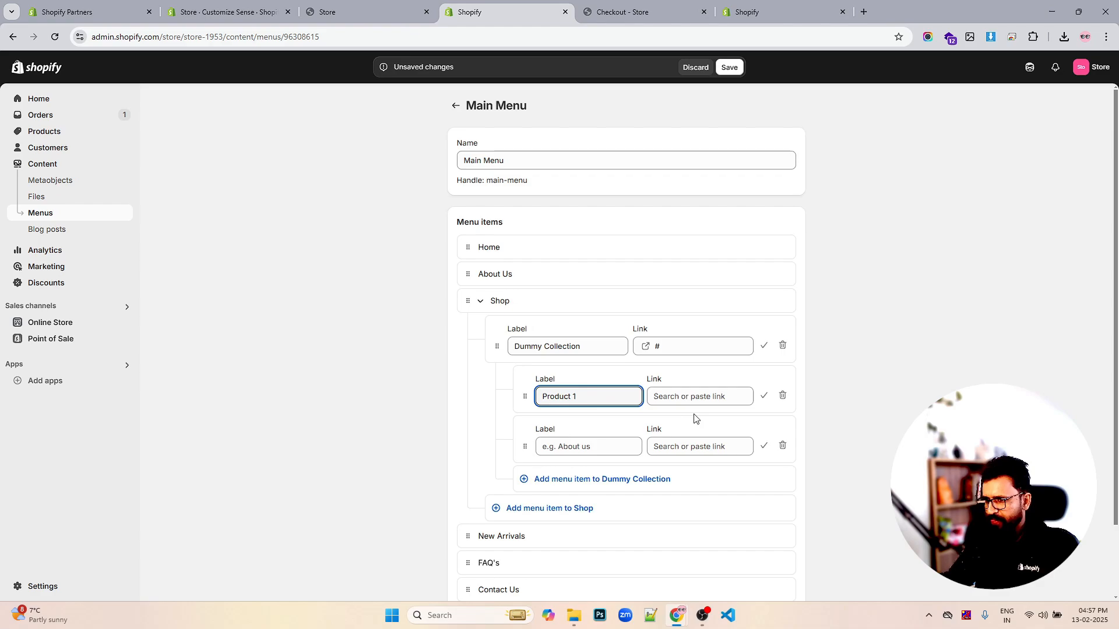
{"action": "left_click", "coordinate": [700, 397]}
{"action": "type", "text": "#"}
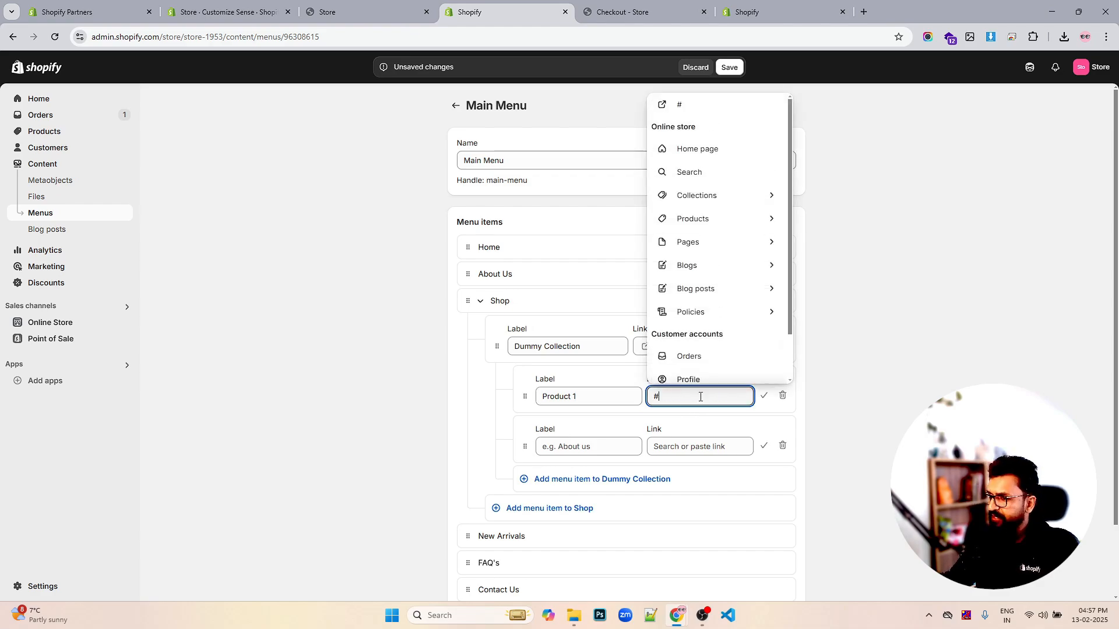
{"action": "left_click", "coordinate": [679, 419]}
{"action": "left_click", "coordinate": [599, 444]}
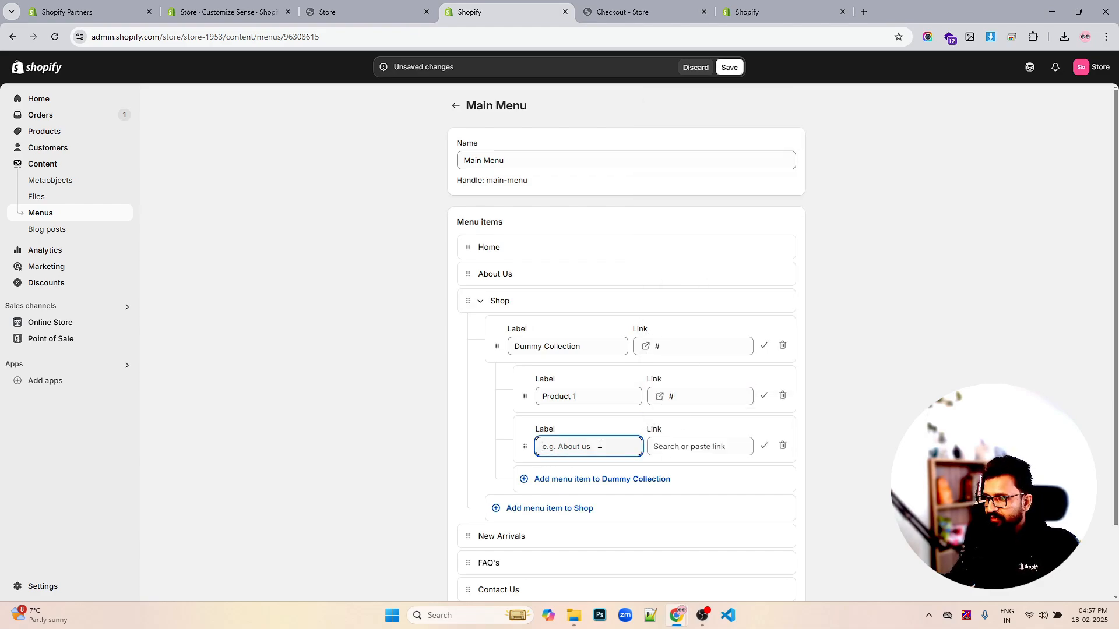
{"action": "type", "text": "Produc"}
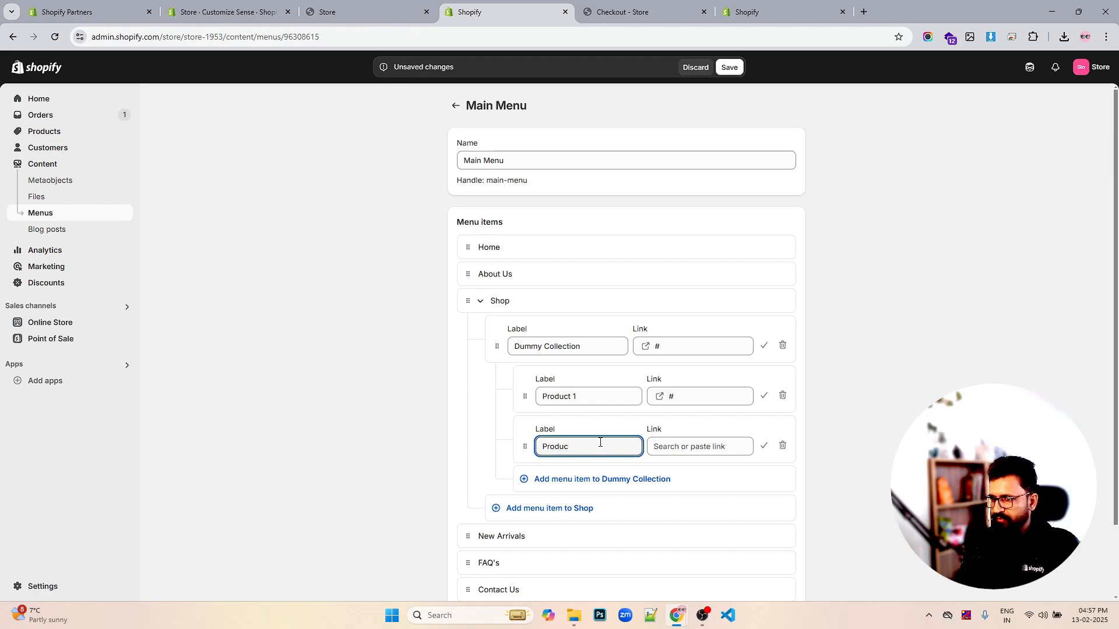
{"action": "key", "text": "BackSpace"}
{"action": "key", "text": "BackSpace"}
{"action": "key", "text": "BackSpace"}
{"action": "key", "text": "BackSpace"}
{"action": "key", "text": "BackSpace"}
{"action": "key", "text": "BackSpace"}
Link Product 1 to the Boho Bangle Bracelet product and the blank item below it to Anchor Bracelet Mens.
{"action": "left_click", "coordinate": [698, 399]}
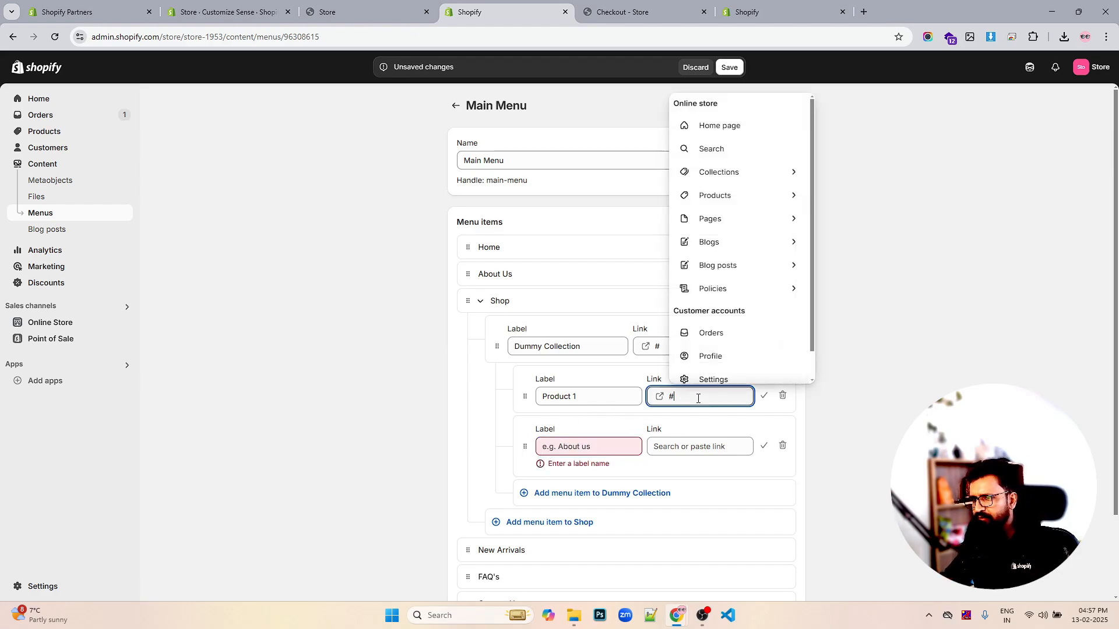
{"action": "left_click", "coordinate": [733, 198]}
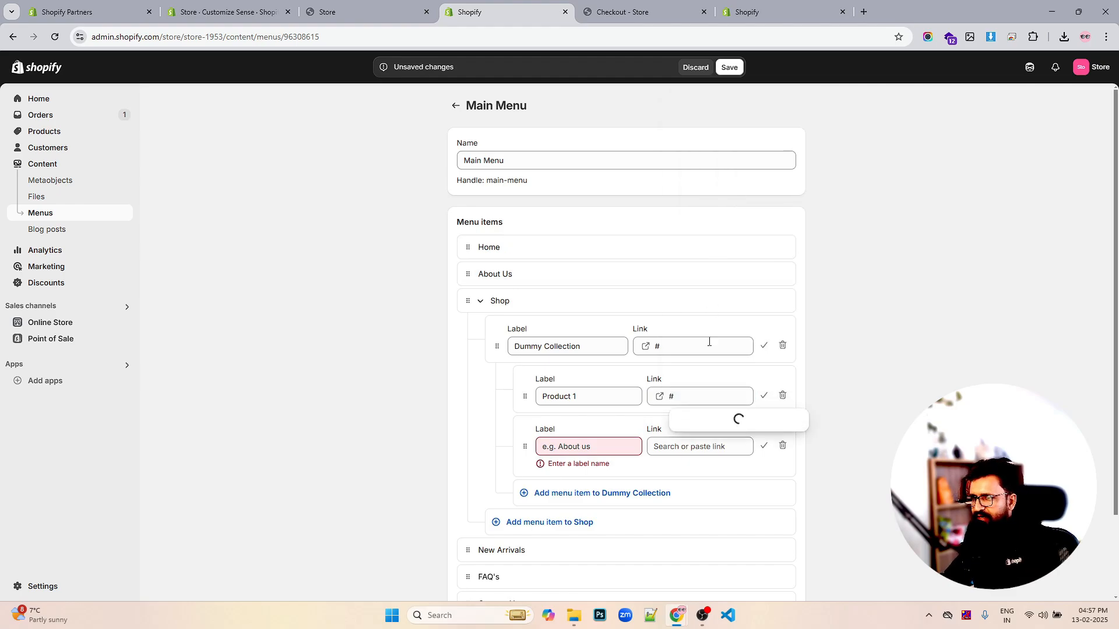
{"action": "left_click", "coordinate": [724, 220]}
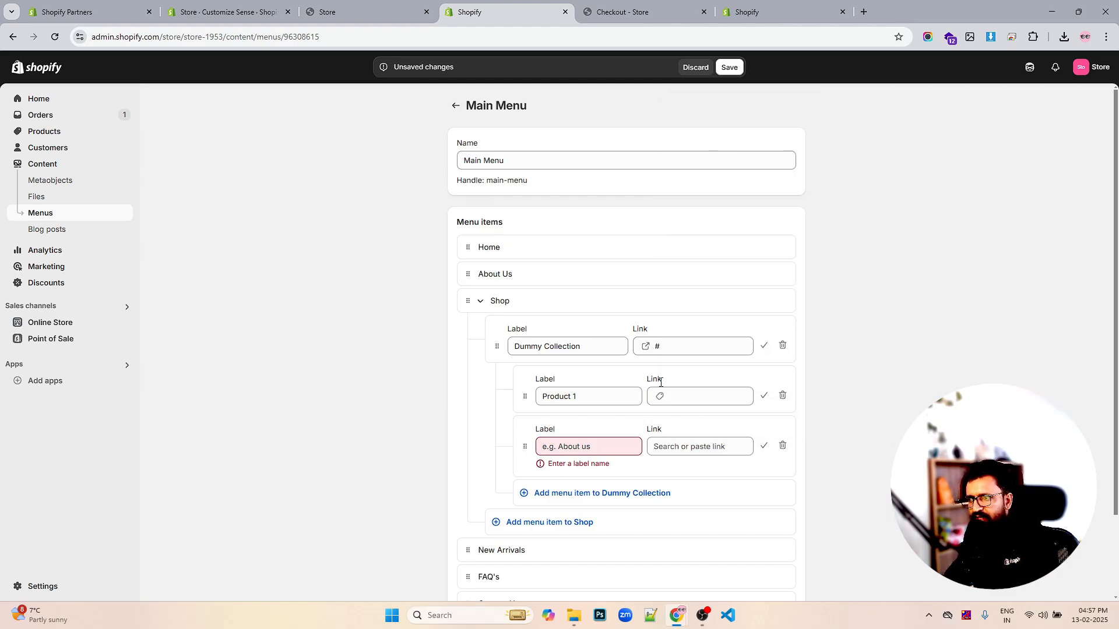
{"action": "left_click", "coordinate": [717, 446]}
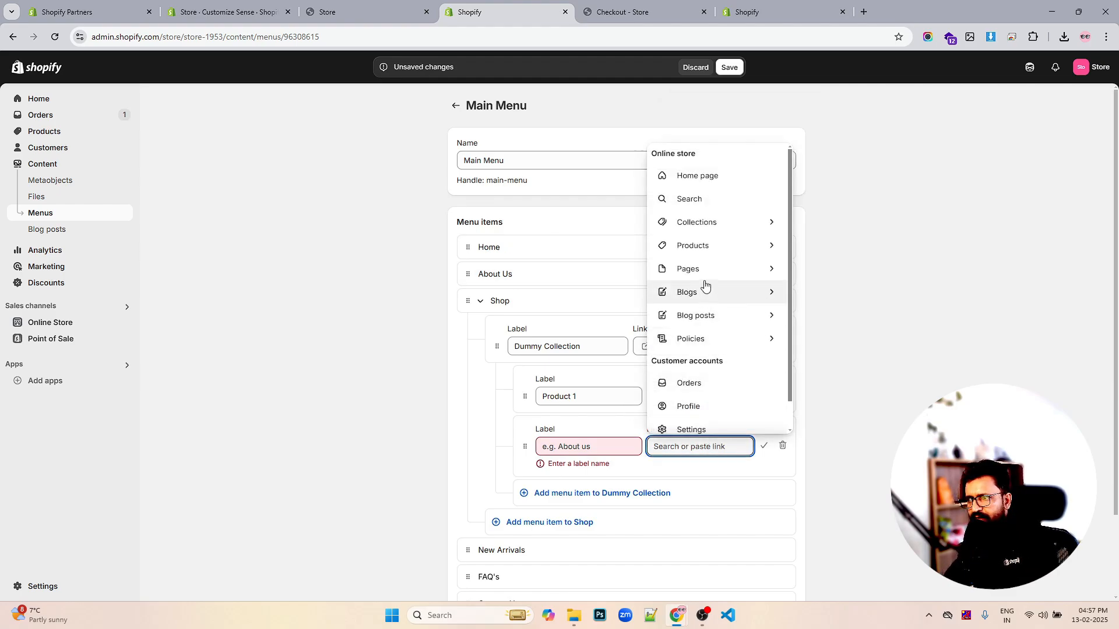
{"action": "left_click", "coordinate": [714, 247]}
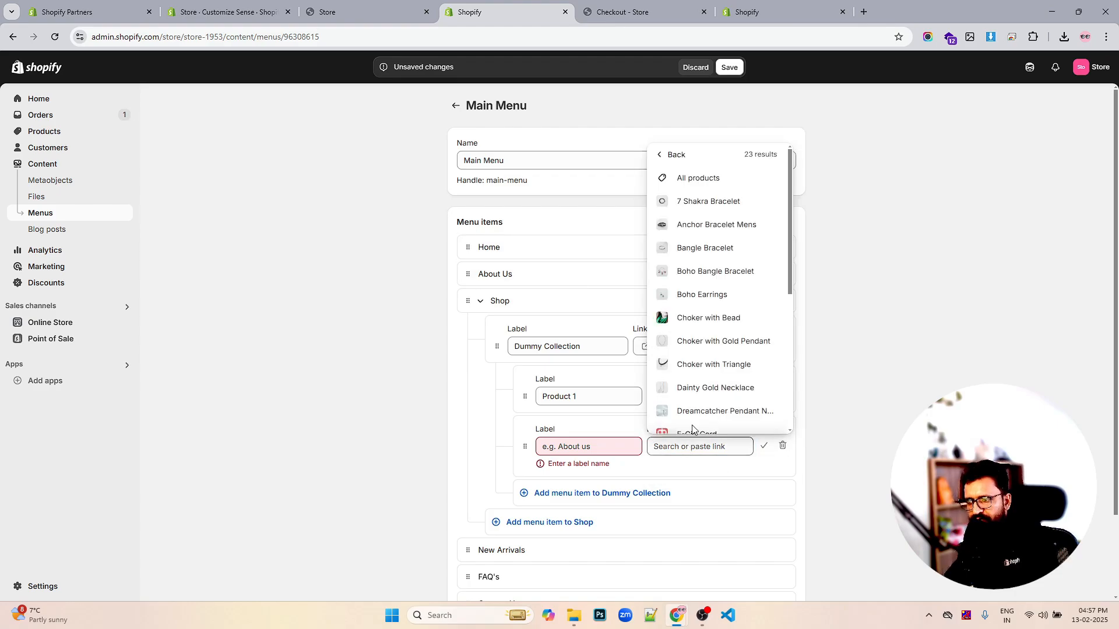
{"action": "left_click", "coordinate": [708, 226]}
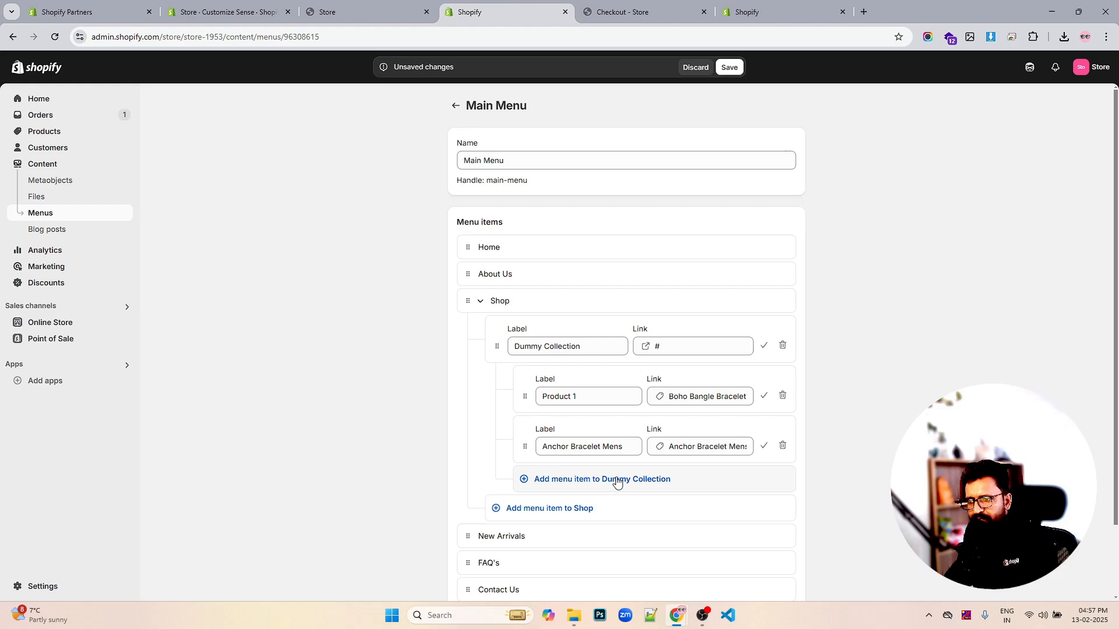
Add a third item under Dummy Collection linked to the 7 Shakra Bracelet product.
{"action": "left_click", "coordinate": [617, 480]}
{"action": "left_click", "coordinate": [696, 496]}
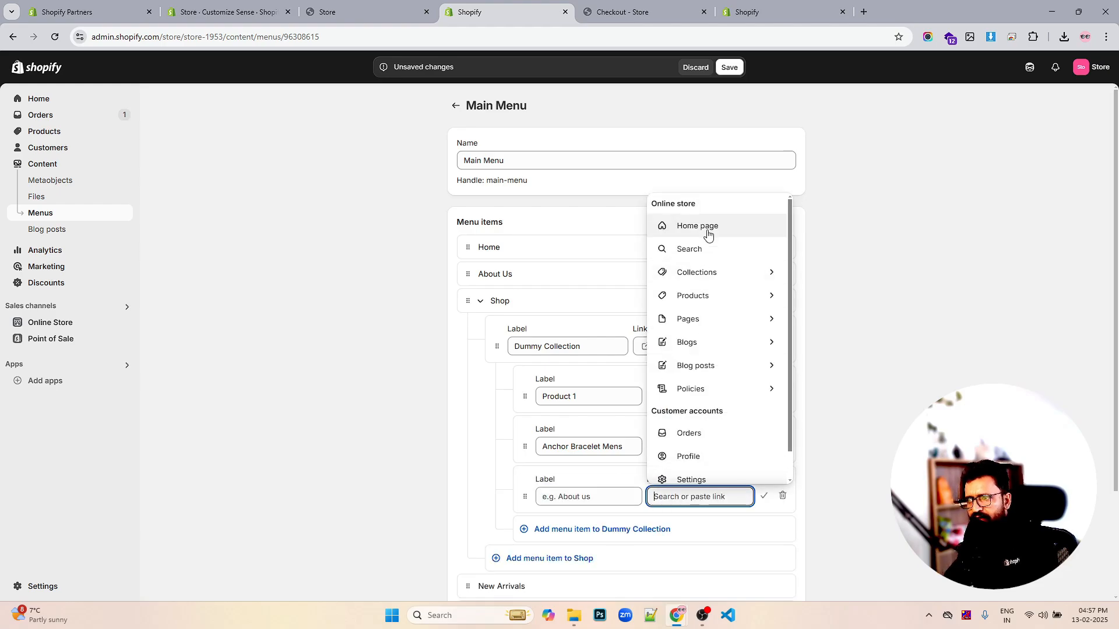
{"action": "left_click", "coordinate": [716, 291]}
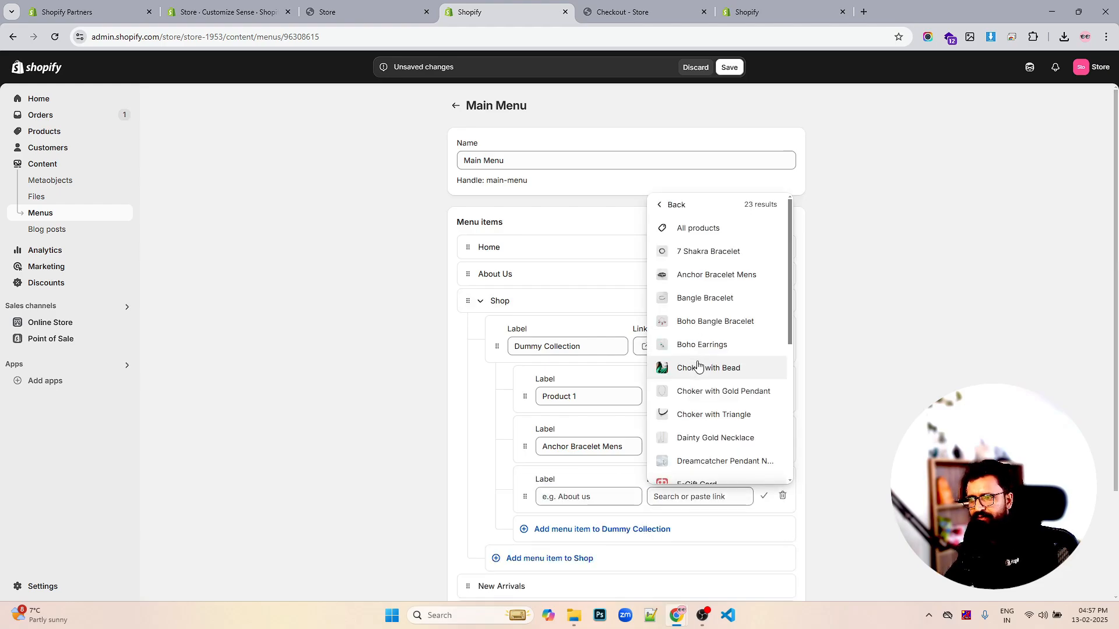
{"action": "left_click", "coordinate": [698, 257]}
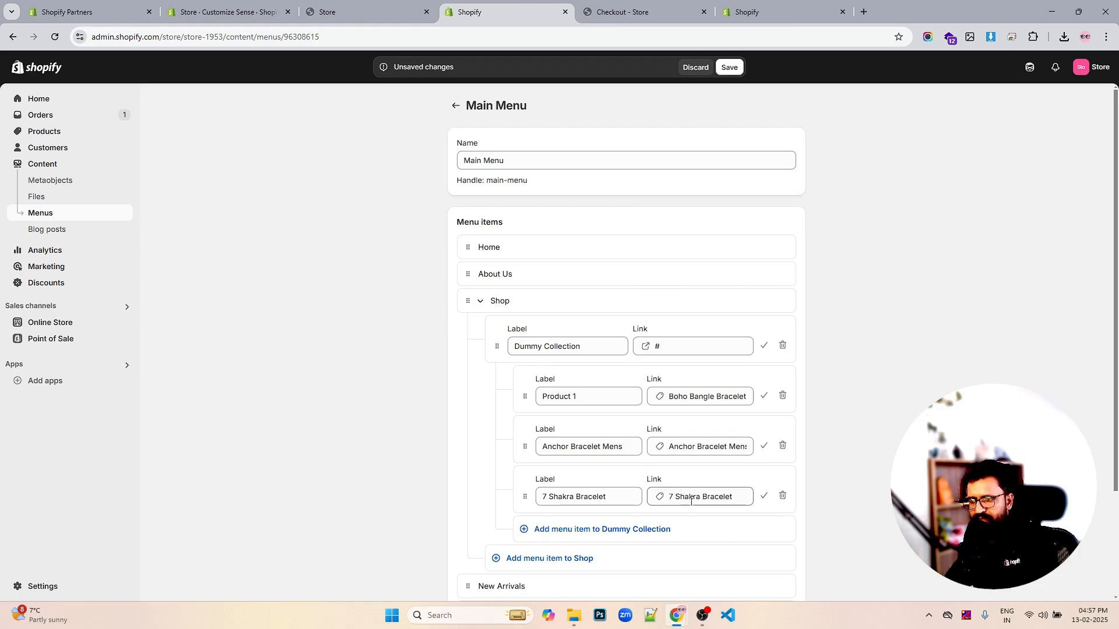
Add a fourth item under Dummy Collection linked to the Galaxy Earrings product.
{"action": "left_click", "coordinate": [588, 530]}
{"action": "scroll", "coordinate": [583, 455], "scroll_direction": "down", "scroll_amount": 2}
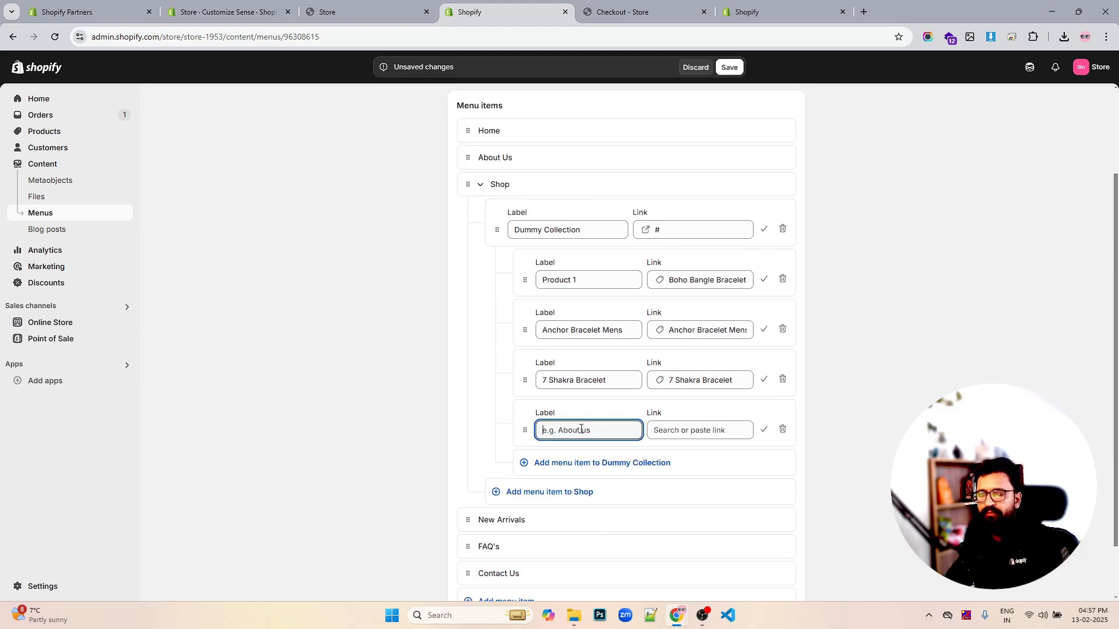
{"action": "left_click", "coordinate": [710, 430]}
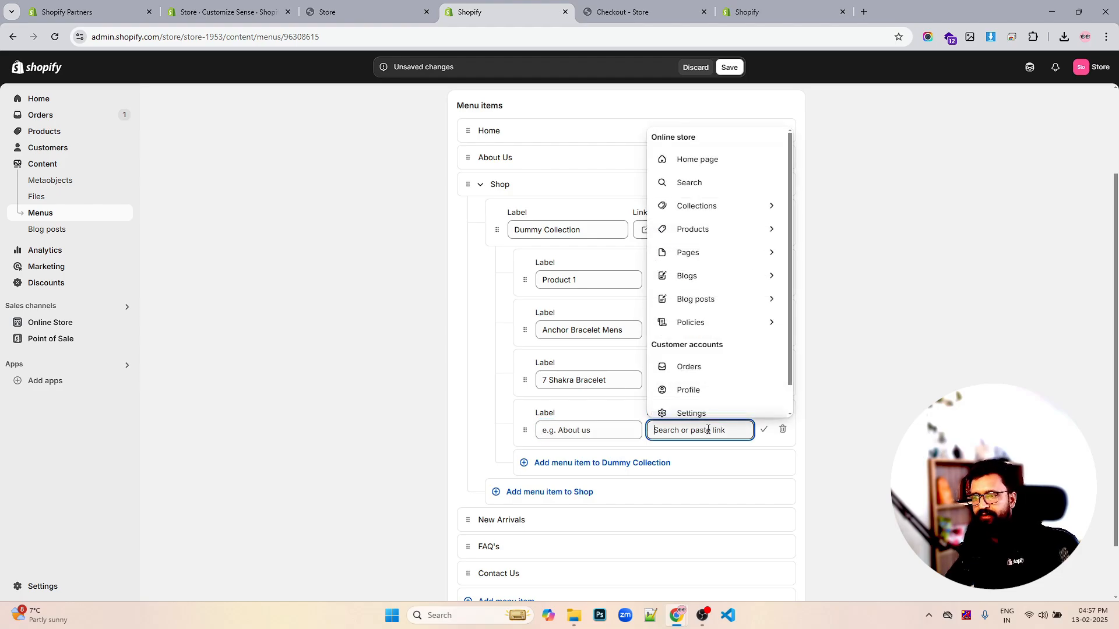
{"action": "left_click", "coordinate": [723, 228]}
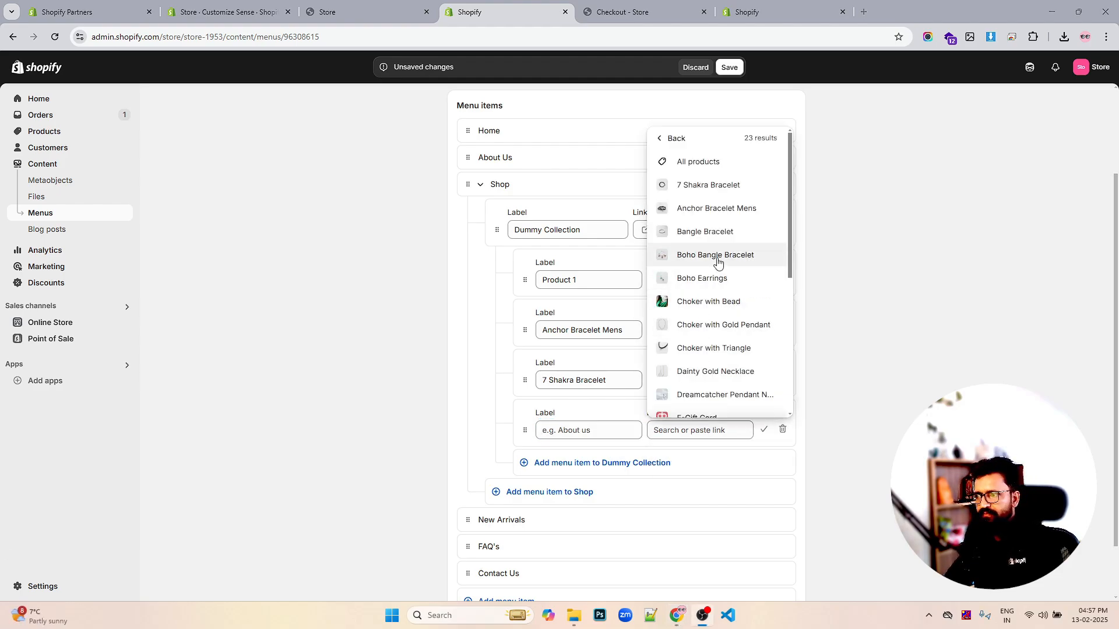
{"action": "scroll", "coordinate": [716, 345], "scroll_direction": "down", "scroll_amount": 1}
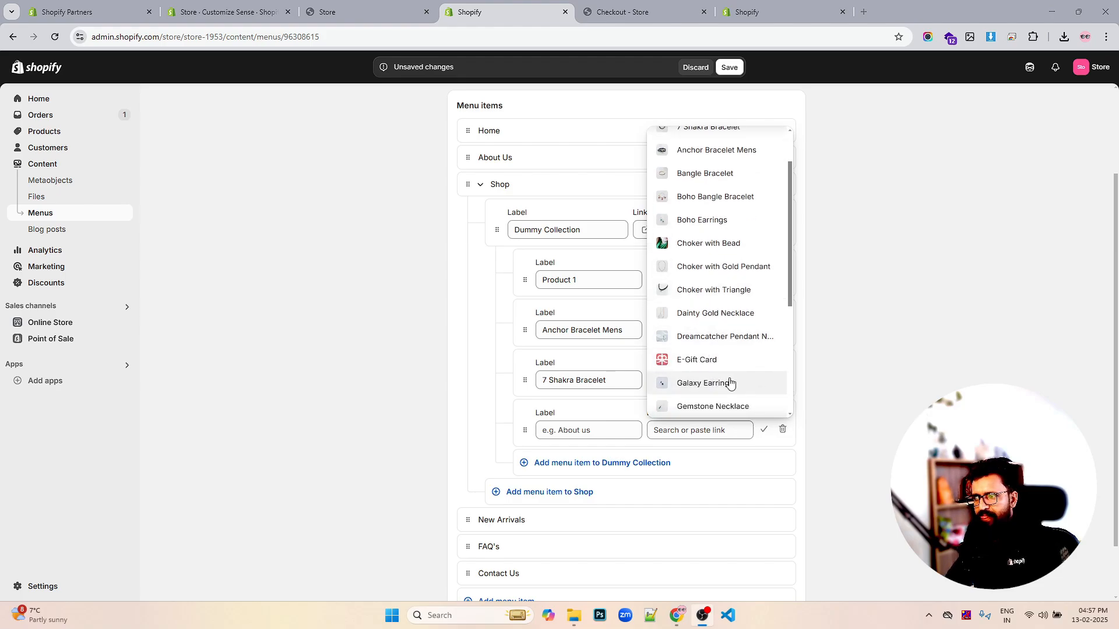
{"action": "left_click", "coordinate": [729, 385]}
Add a menu item labelled "Necklace" to Shop and link it to the Dainty Gold Necklace product.
{"action": "scroll", "coordinate": [850, 382], "scroll_direction": "down", "scroll_amount": 1}
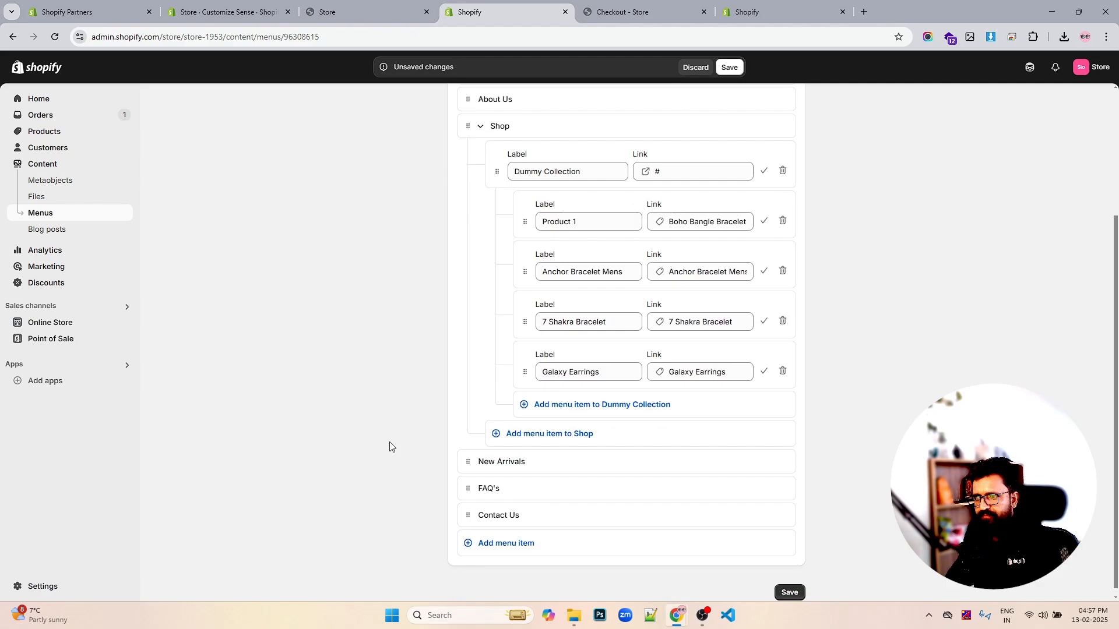
{"action": "left_click", "coordinate": [524, 435]}
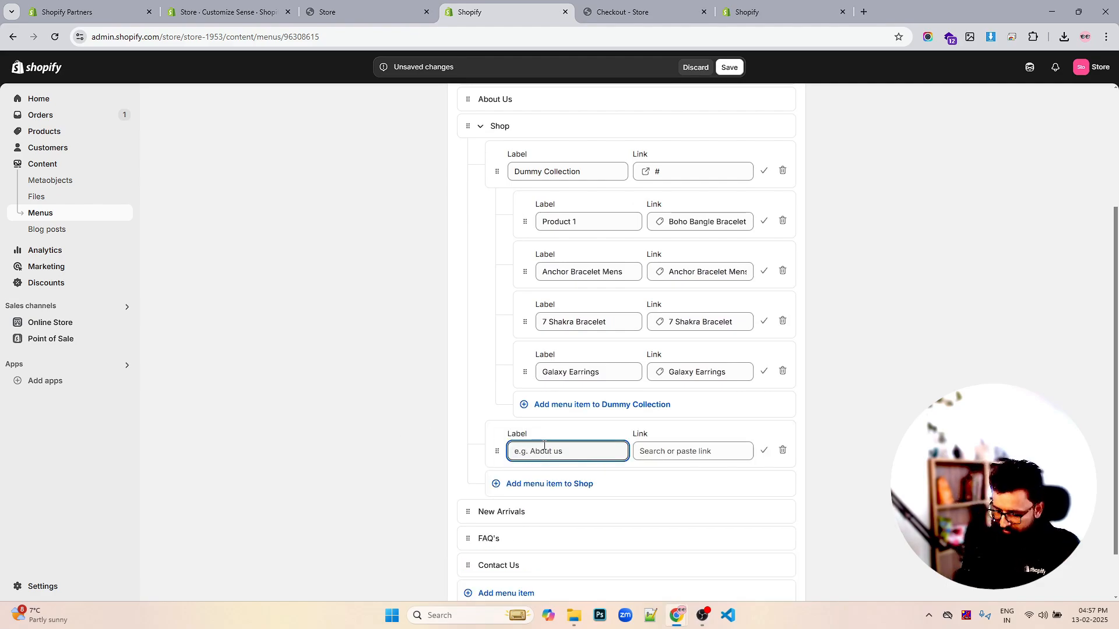
{"action": "type", "text": "Necklace"}
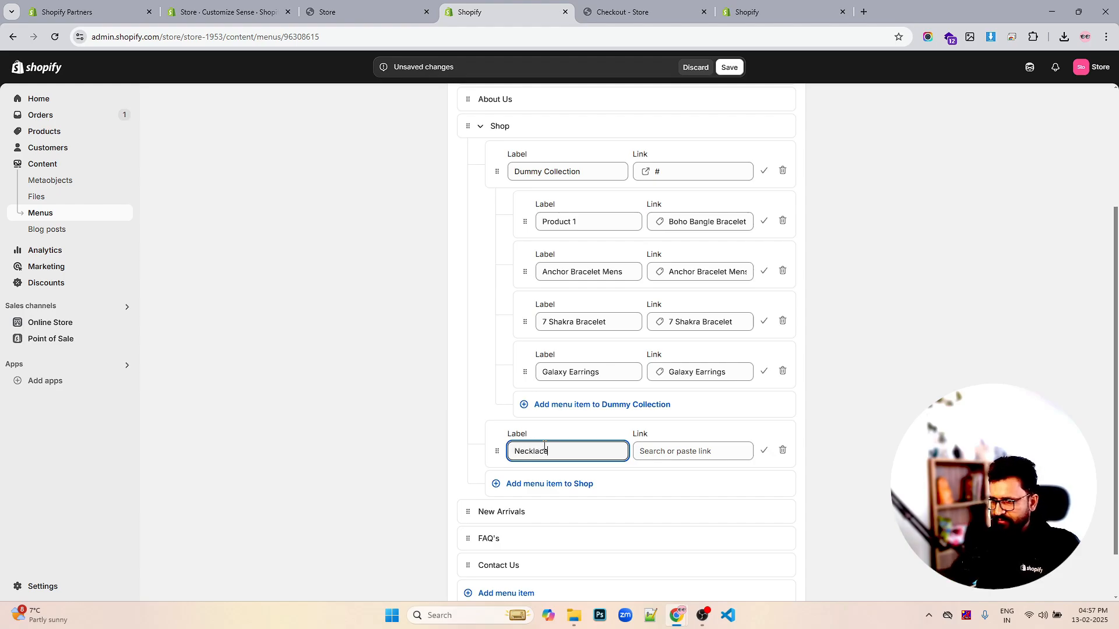
{"action": "left_click", "coordinate": [670, 452]}
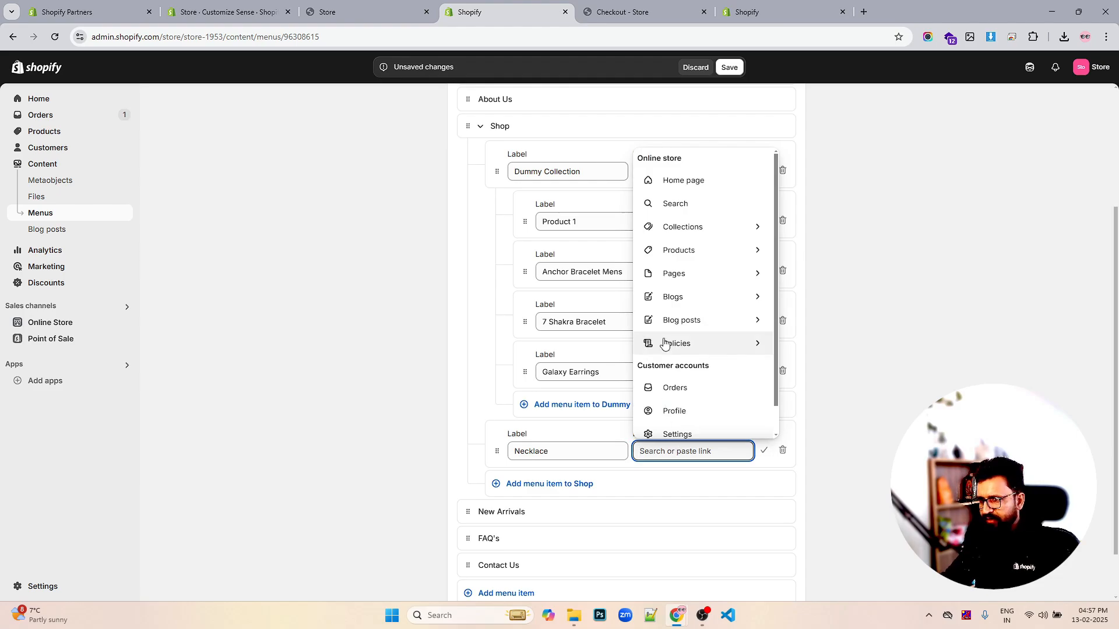
{"action": "left_click", "coordinate": [675, 251]}
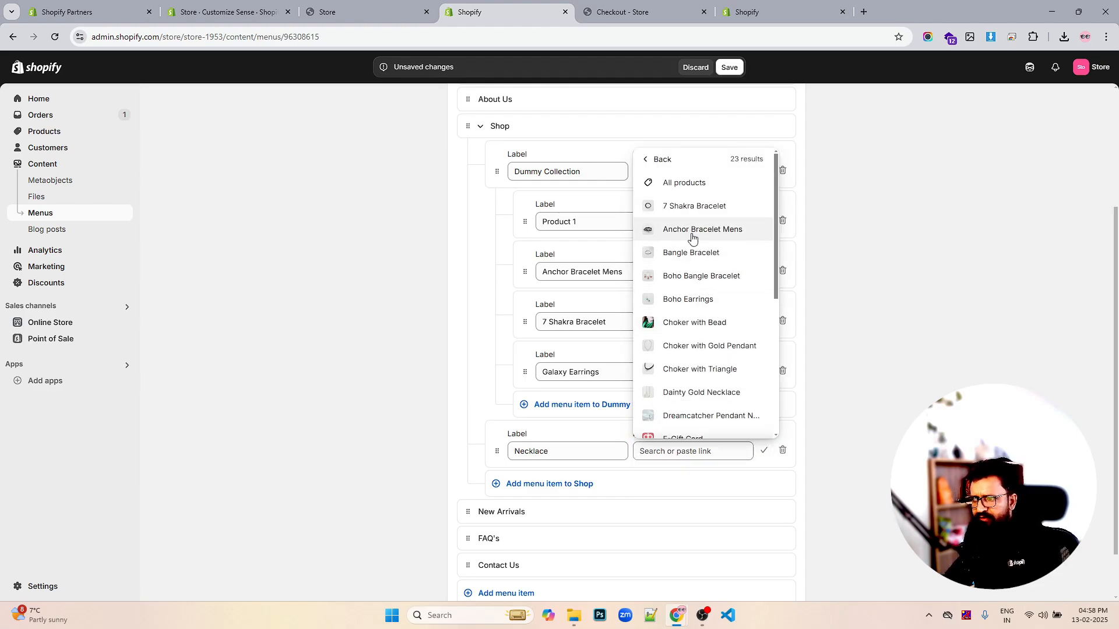
{"action": "scroll", "coordinate": [696, 245], "scroll_direction": "down", "scroll_amount": 2}
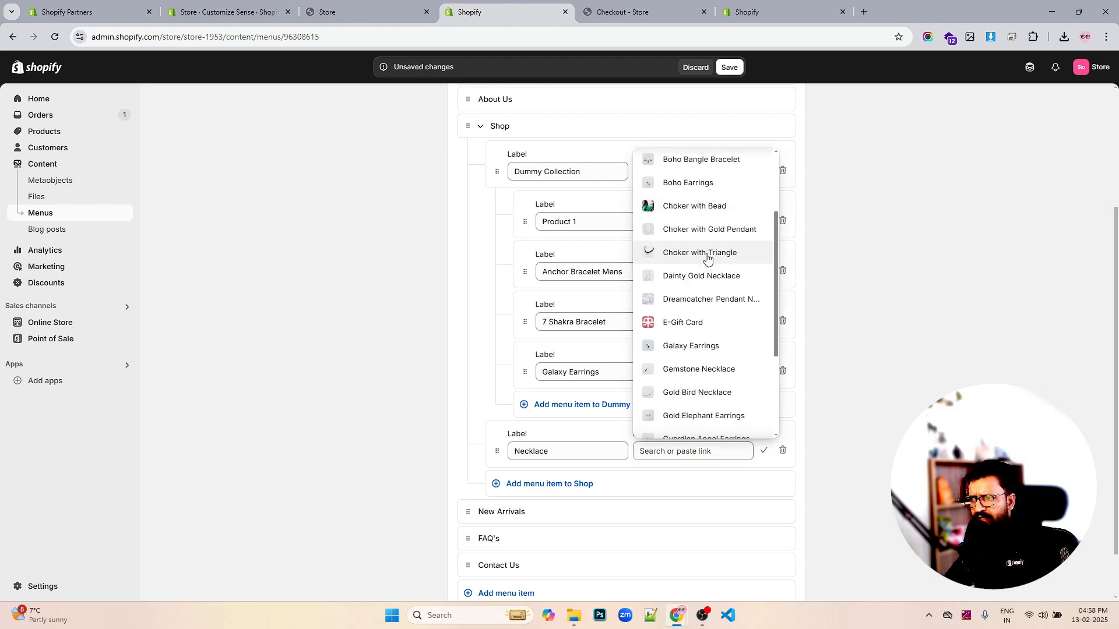
{"action": "left_click", "coordinate": [707, 275]}
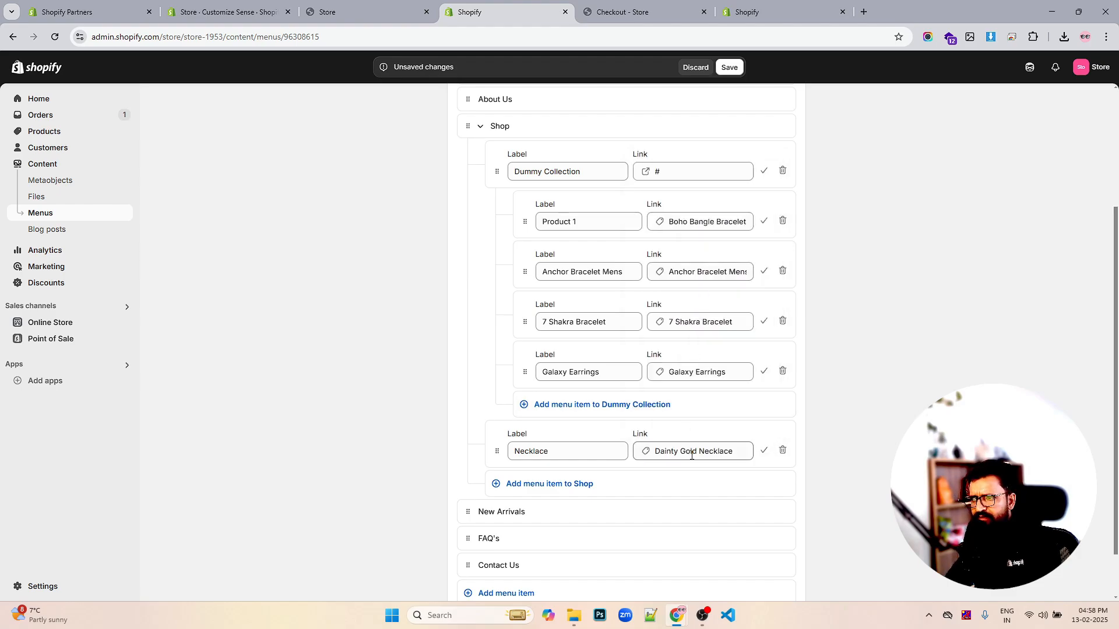
Add a blank item to Shop nested under Necklace, and change the Necklace item's link to #.
{"action": "left_click", "coordinate": [565, 485]}
{"action": "left_click_drag", "start_coordinate": [496, 502], "coordinate": [580, 493]}
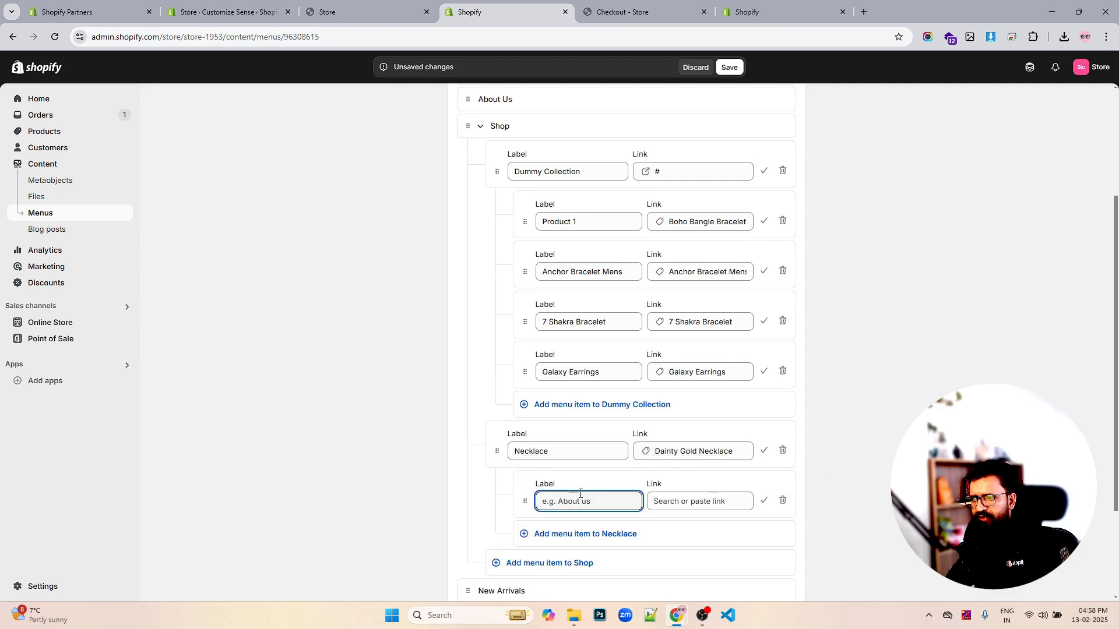
{"action": "left_click", "coordinate": [731, 451]}
{"action": "key", "text": "ctrl+shift+Left"}
{"action": "key", "text": "ctrl+shift+Left"}
{"action": "key", "text": "ctrl+shift+Left"}
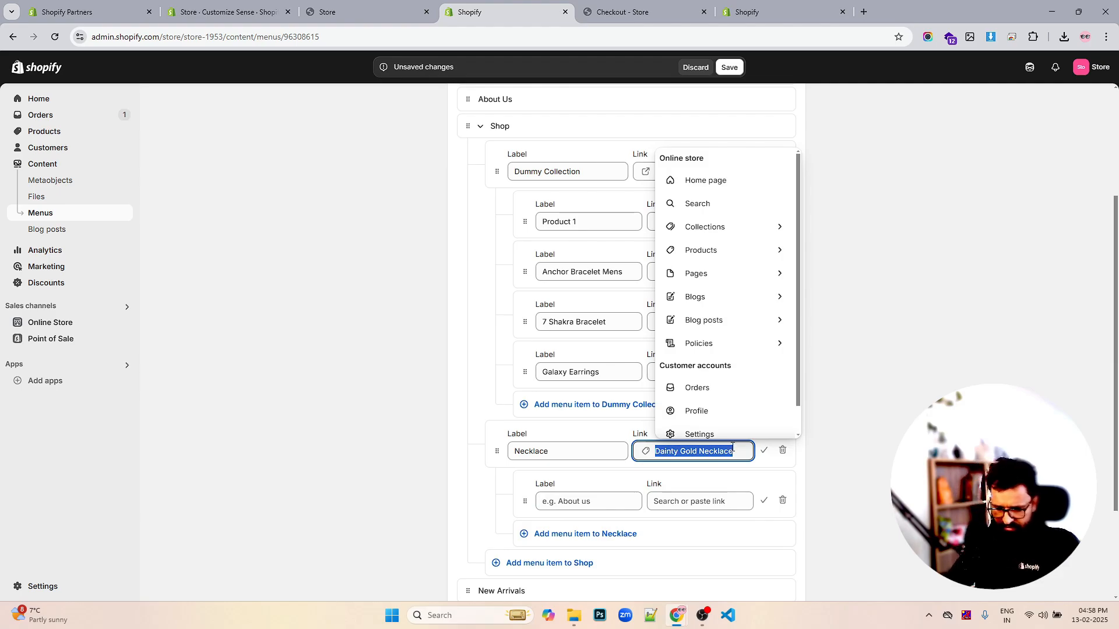
{"action": "type", "text": "#"}
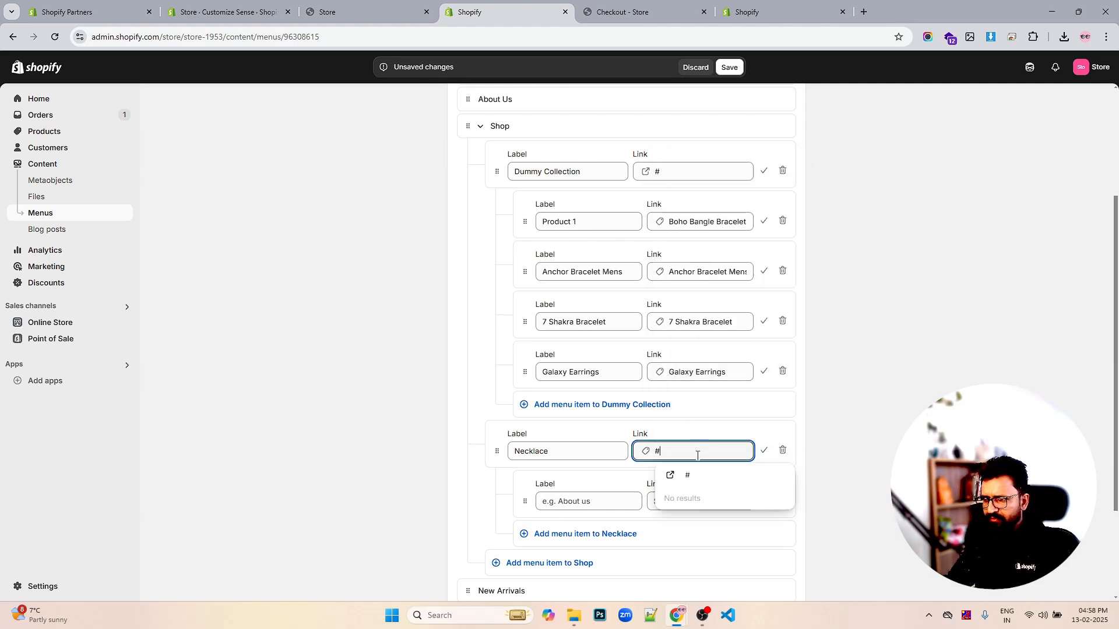
{"action": "left_click", "coordinate": [689, 475]}
Link the blank item nested under Necklace to the Dainty Gold Necklace product.
{"action": "left_click", "coordinate": [615, 499]}
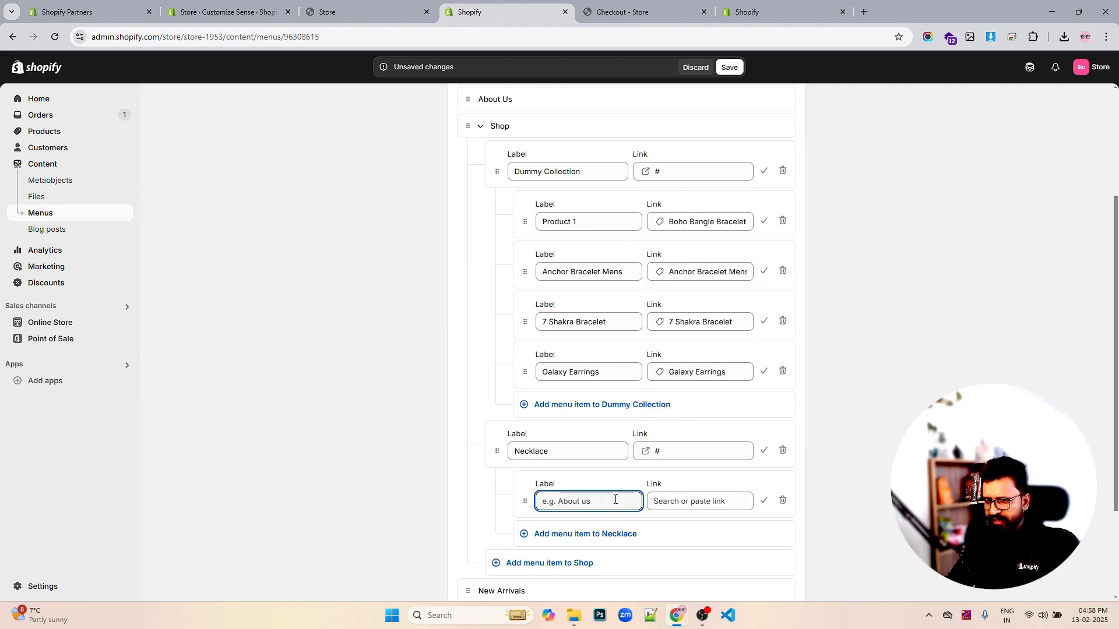
{"action": "left_click", "coordinate": [693, 501]}
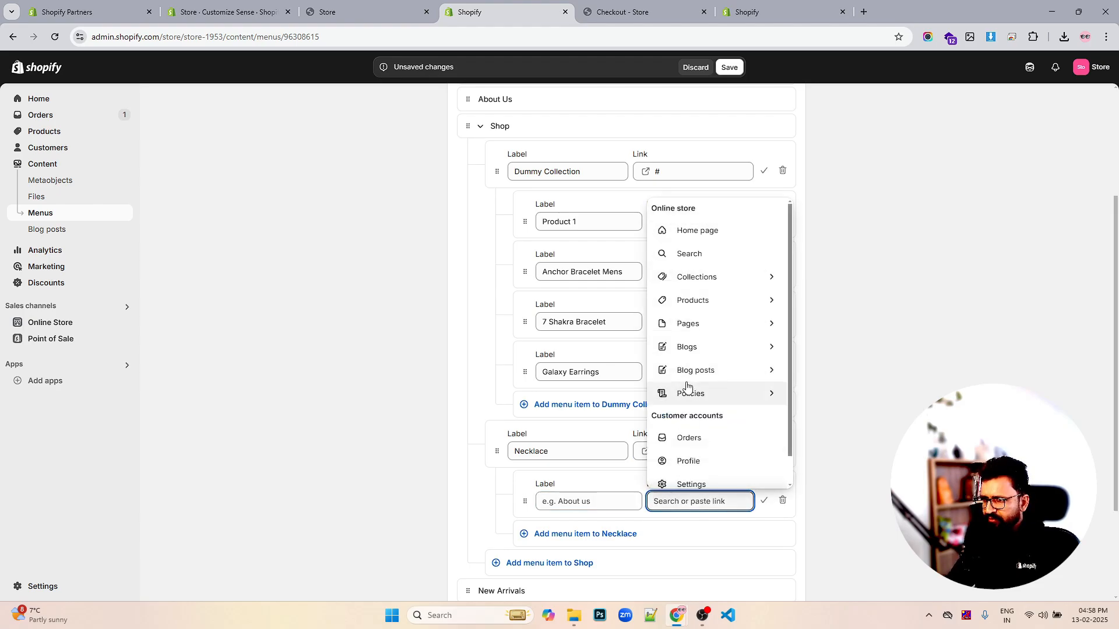
{"action": "left_click", "coordinate": [711, 301]}
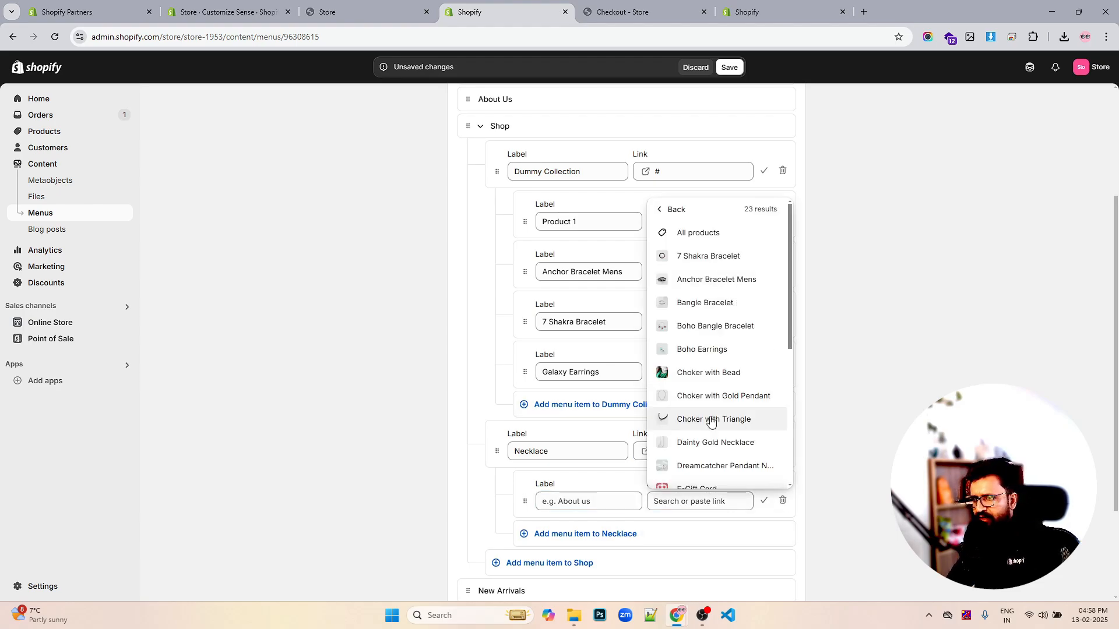
{"action": "left_click", "coordinate": [723, 446]}
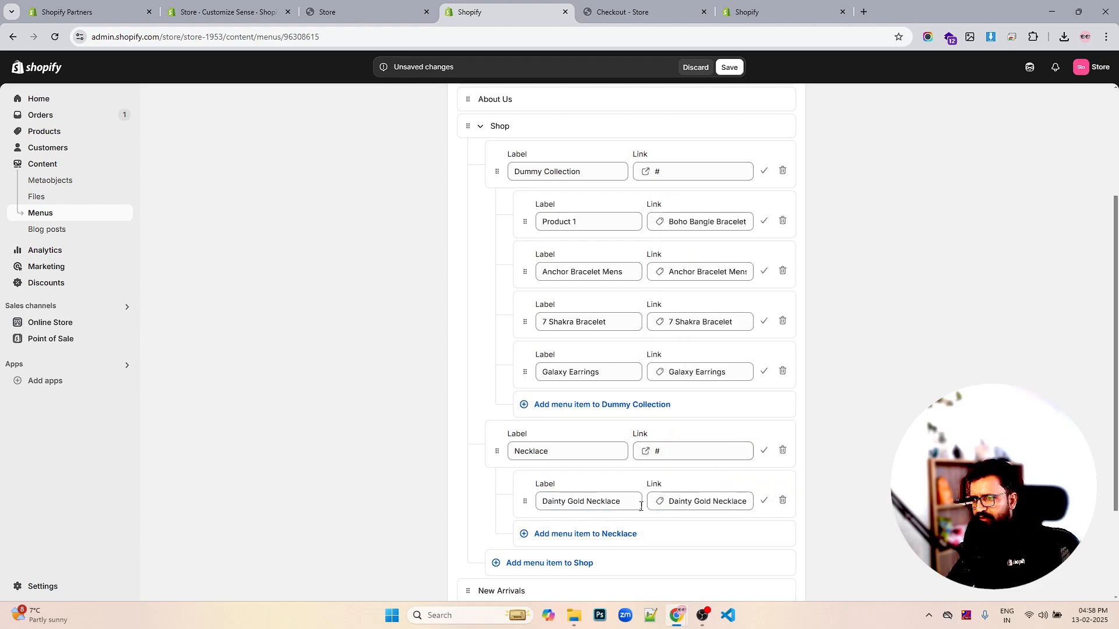
Add a second item under Necklace linked to the Dreamcatcher Pendant Necklace product.
{"action": "left_click", "coordinate": [585, 534]}
{"action": "scroll", "coordinate": [623, 491], "scroll_direction": "down", "scroll_amount": 2}
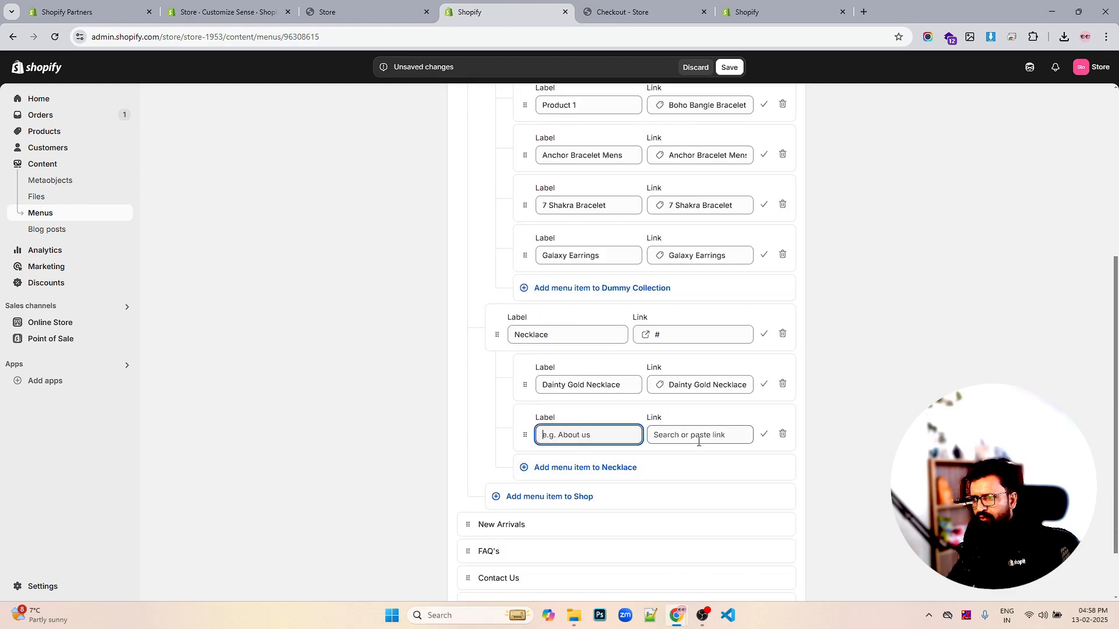
{"action": "left_click", "coordinate": [689, 435]}
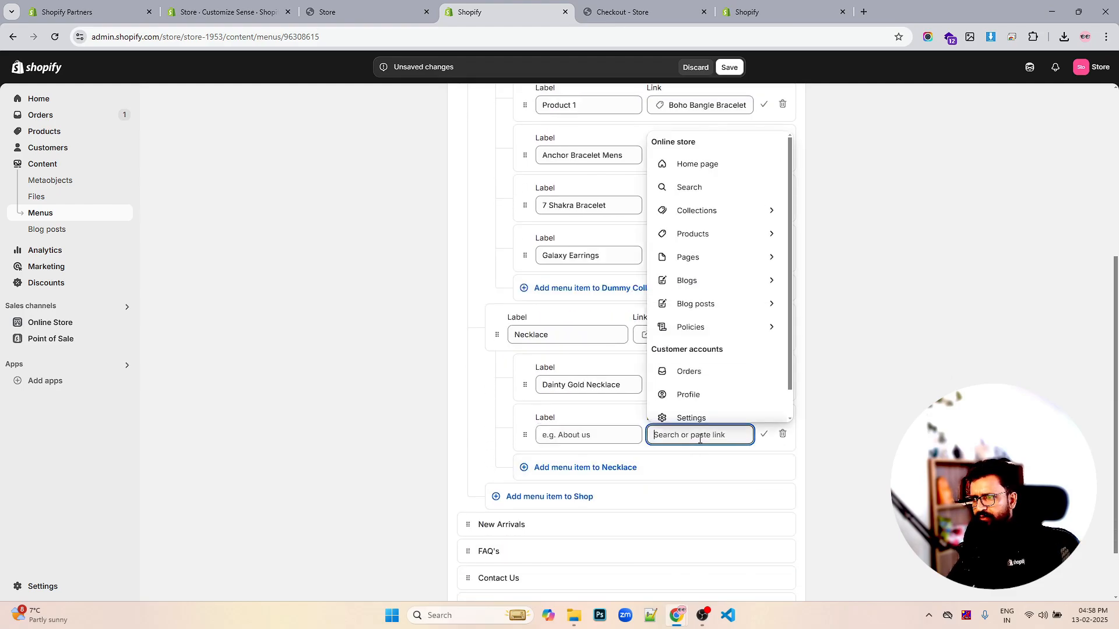
{"action": "left_click", "coordinate": [723, 239]}
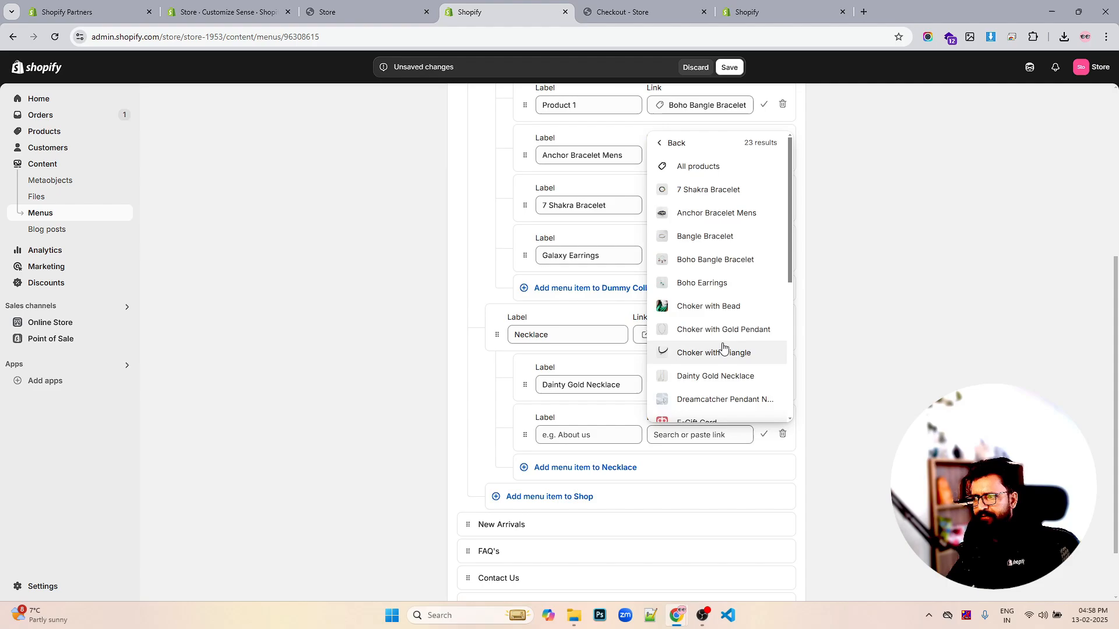
{"action": "scroll", "coordinate": [721, 349], "scroll_direction": "down", "scroll_amount": 1}
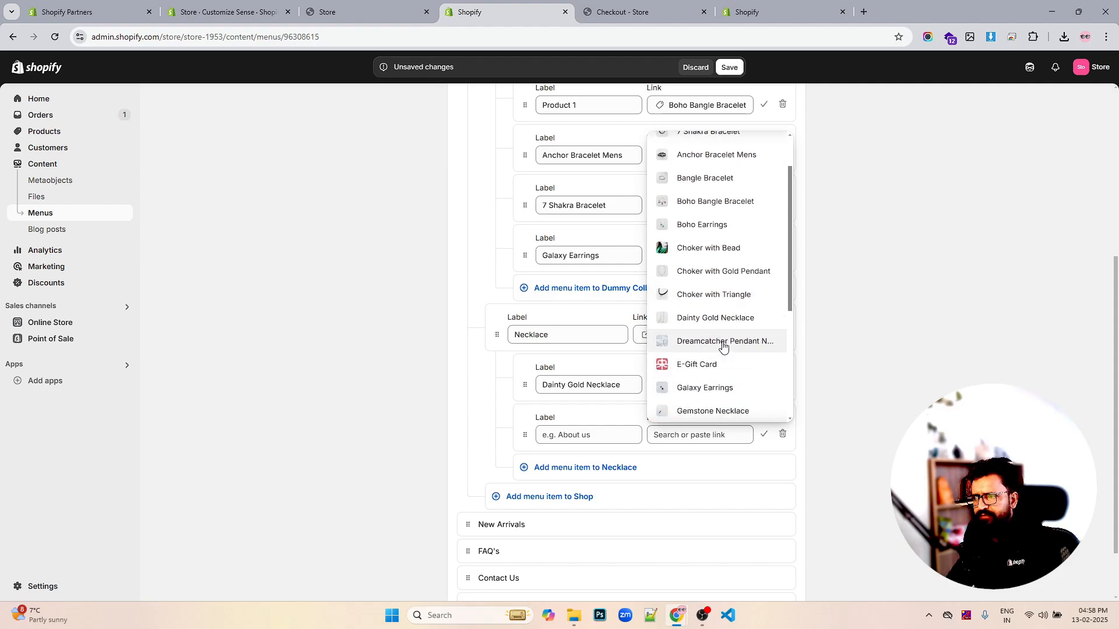
{"action": "left_click", "coordinate": [722, 344]}
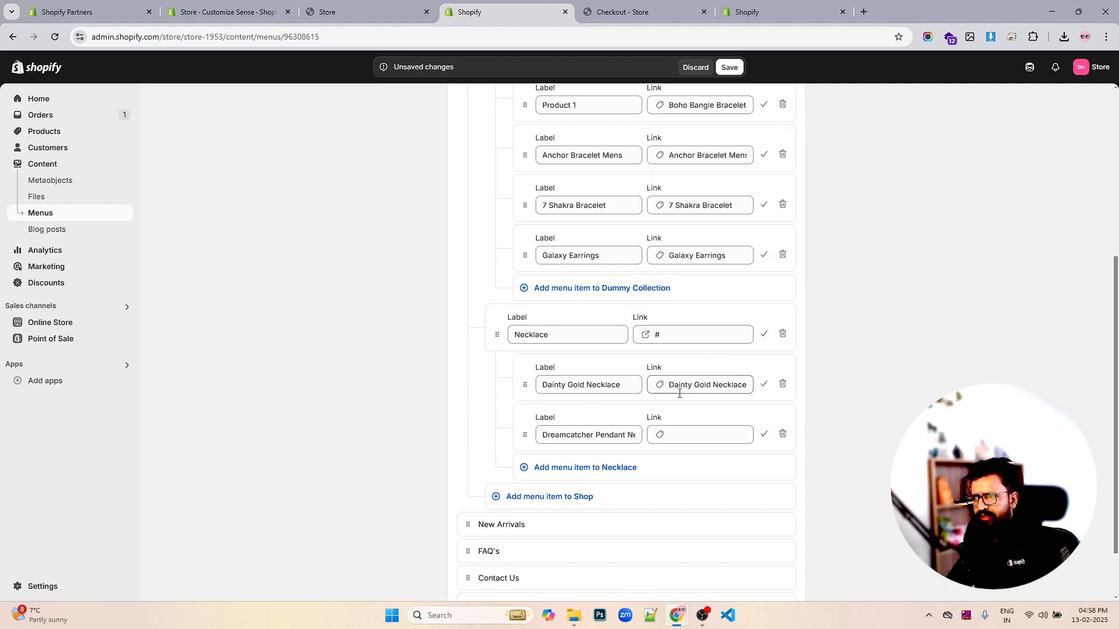
Add a third item under Necklace linked to the Gemstone Necklace product.
{"action": "left_click", "coordinate": [581, 467]}
{"action": "left_click", "coordinate": [694, 485]}
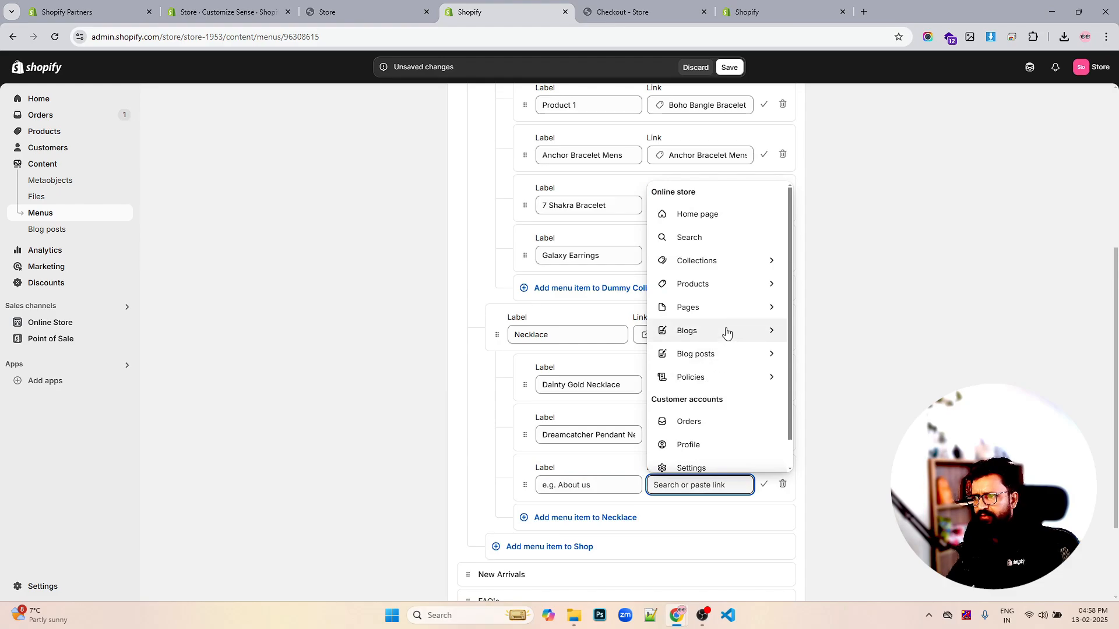
{"action": "left_click", "coordinate": [734, 291]}
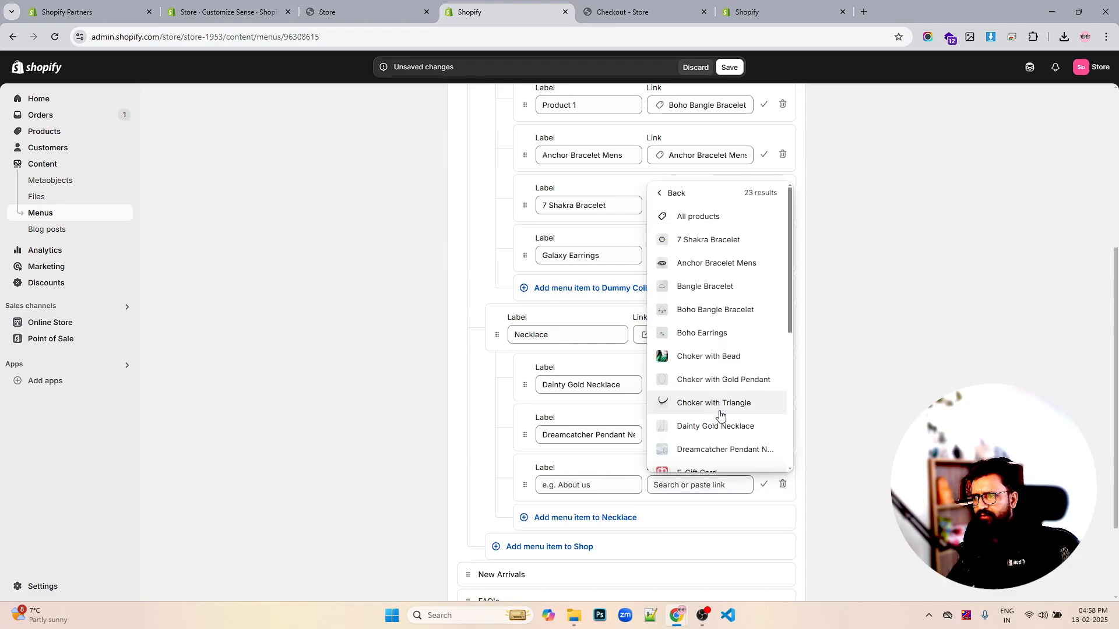
{"action": "scroll", "coordinate": [729, 413], "scroll_direction": "down", "scroll_amount": 2}
{"action": "scroll", "coordinate": [729, 409], "scroll_direction": "down", "scroll_amount": 2}
{"action": "left_click", "coordinate": [729, 408]}
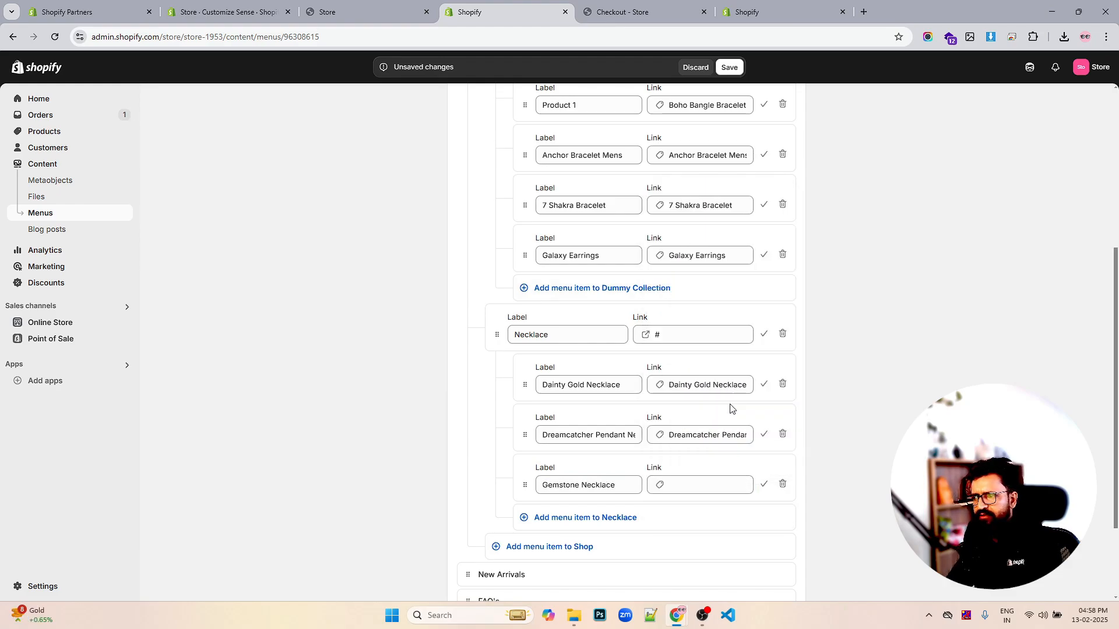
Add a fourth item under Necklace linked to the Stylish Summer Necklace product.
{"action": "scroll", "coordinate": [628, 473], "scroll_direction": "down", "scroll_amount": 1}
{"action": "left_click", "coordinate": [621, 460]}
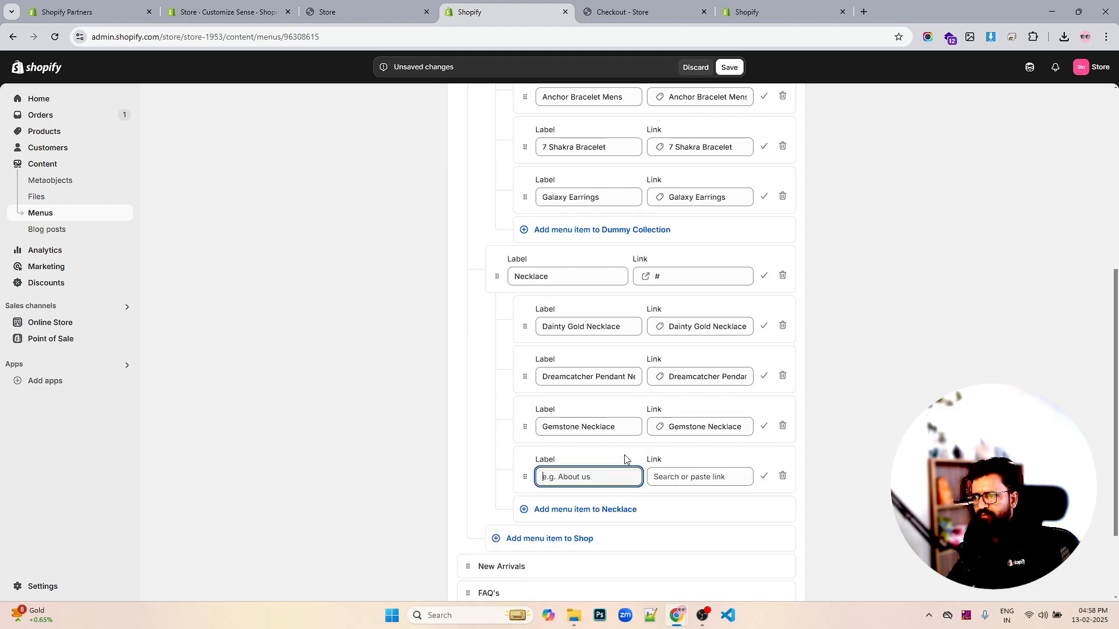
{"action": "scroll", "coordinate": [732, 373], "scroll_direction": "down", "scroll_amount": 1}
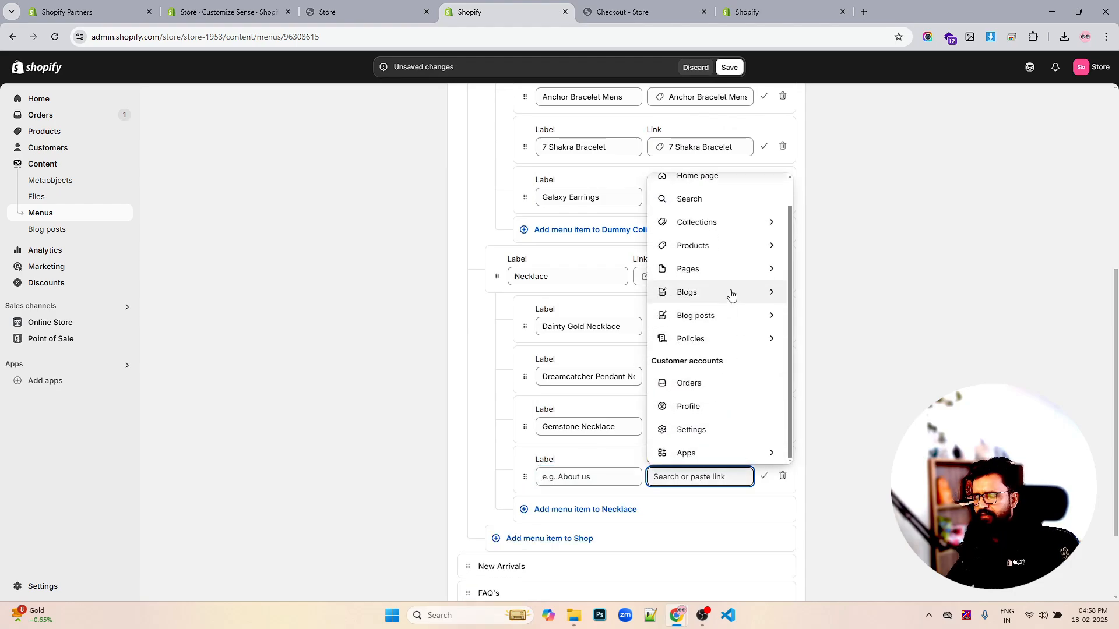
{"action": "left_click", "coordinate": [739, 244]}
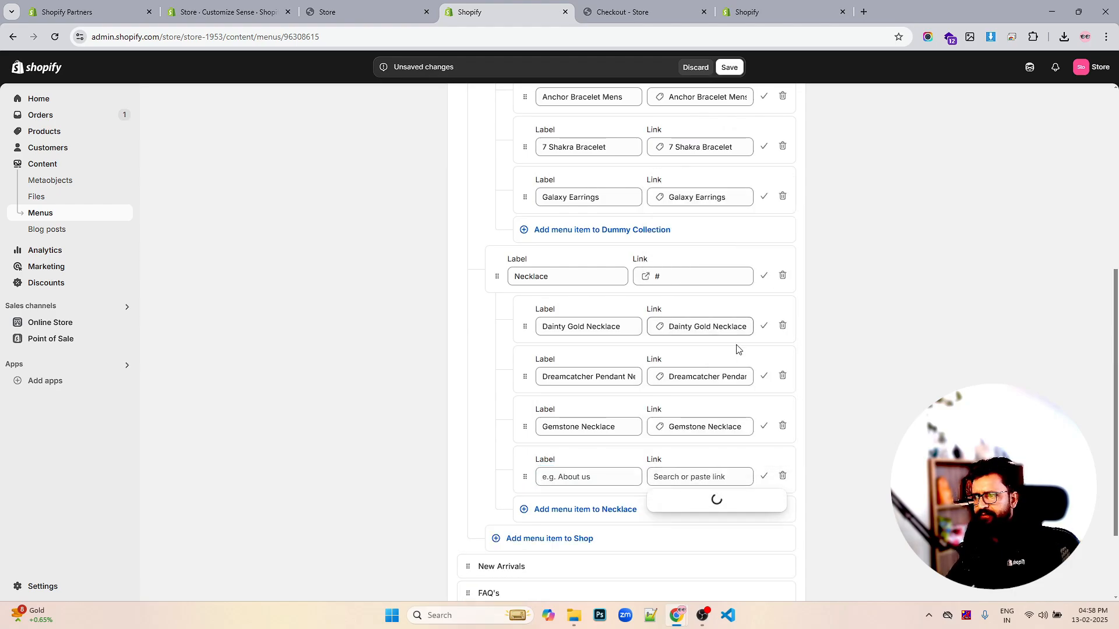
{"action": "scroll", "coordinate": [729, 415], "scroll_direction": "down", "scroll_amount": 1}
{"action": "scroll", "coordinate": [728, 414], "scroll_direction": "down", "scroll_amount": 4}
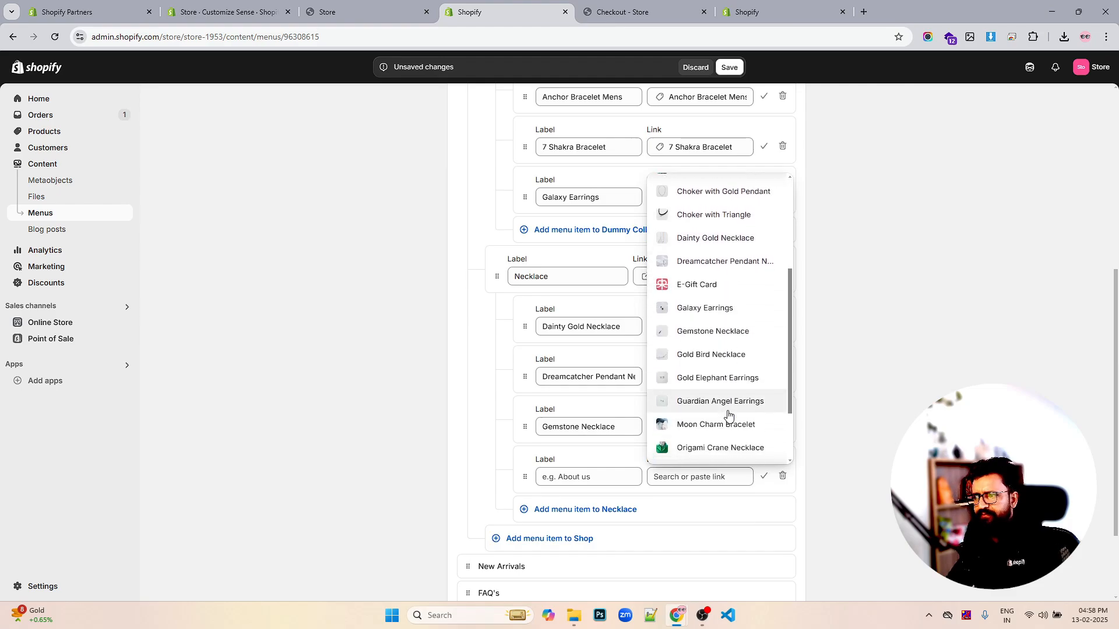
{"action": "left_click", "coordinate": [728, 431]}
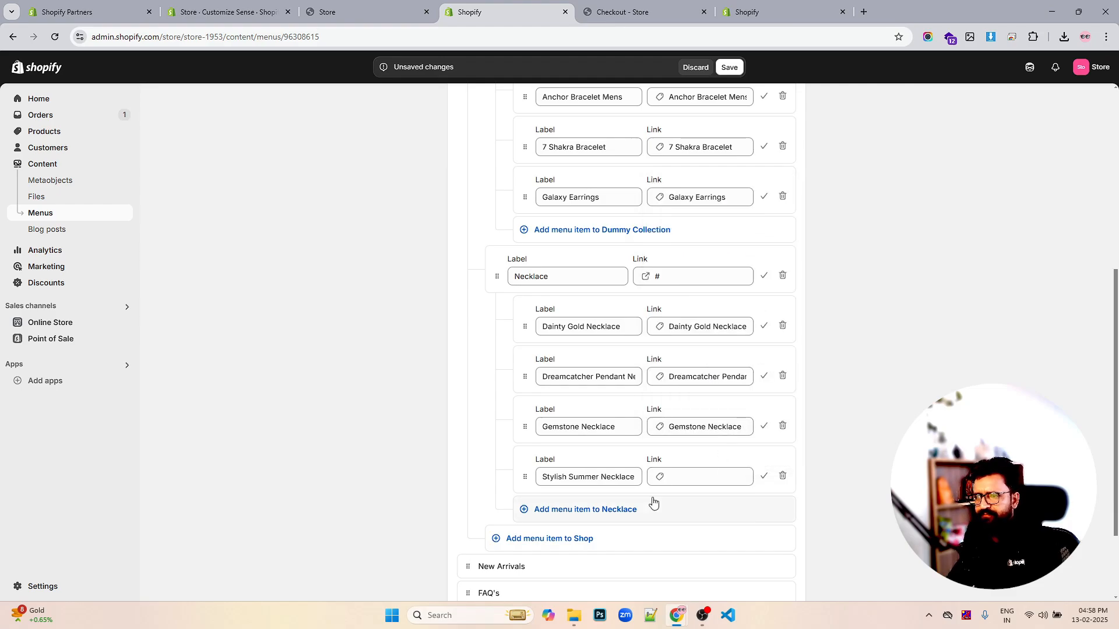
Add a menu item labelled "Earings" to Shop and link it to #.
{"action": "left_click", "coordinate": [507, 543]}
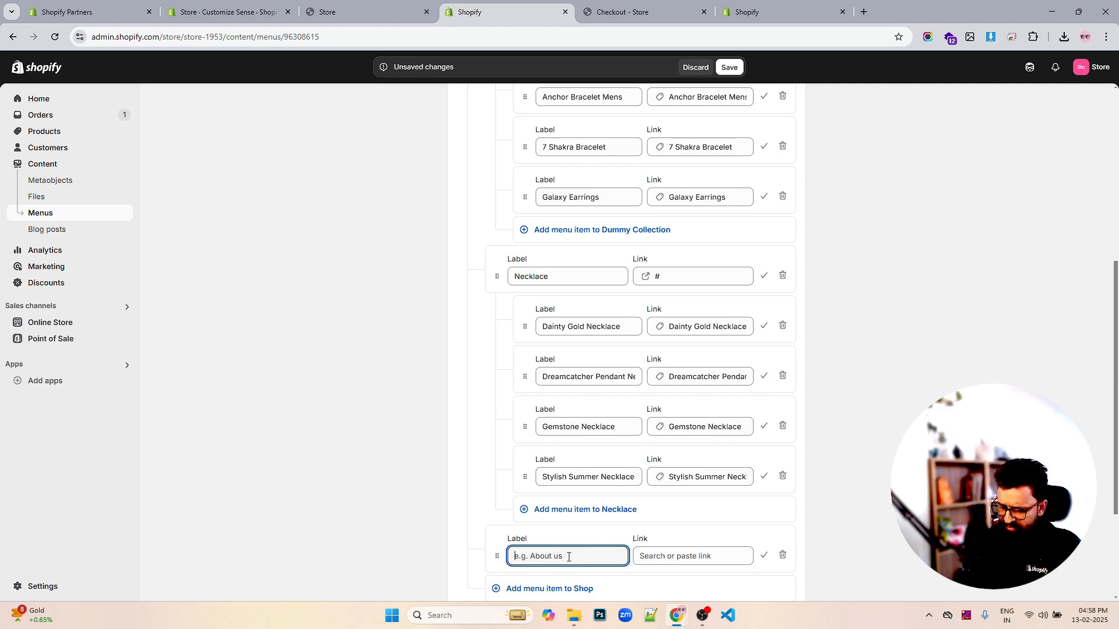
{"action": "type", "text": "Earings"}
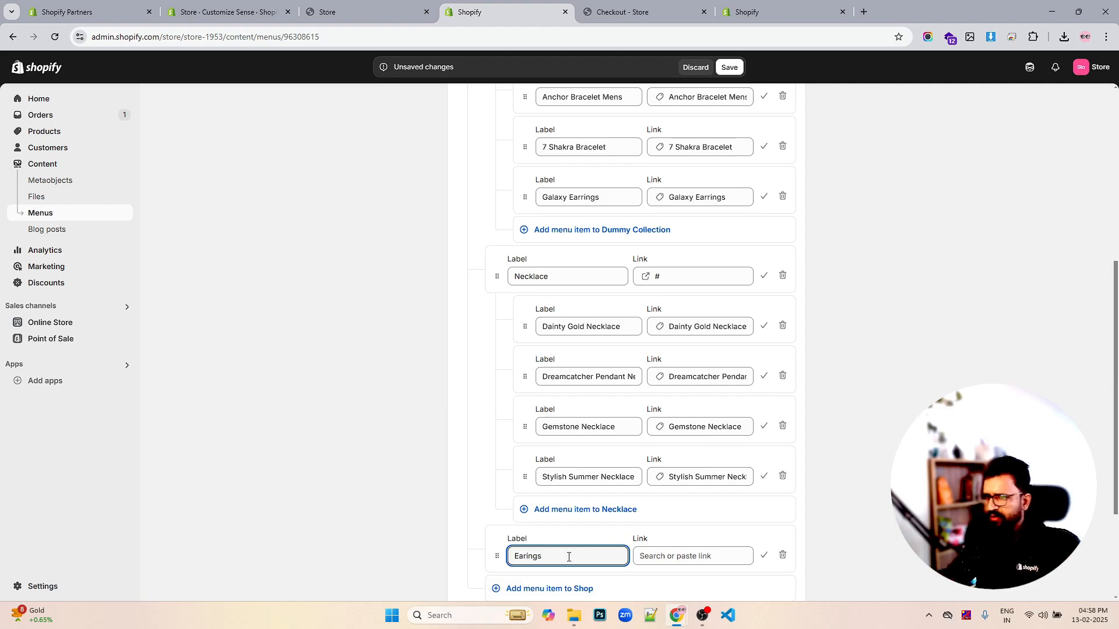
{"action": "left_click", "coordinate": [677, 555]}
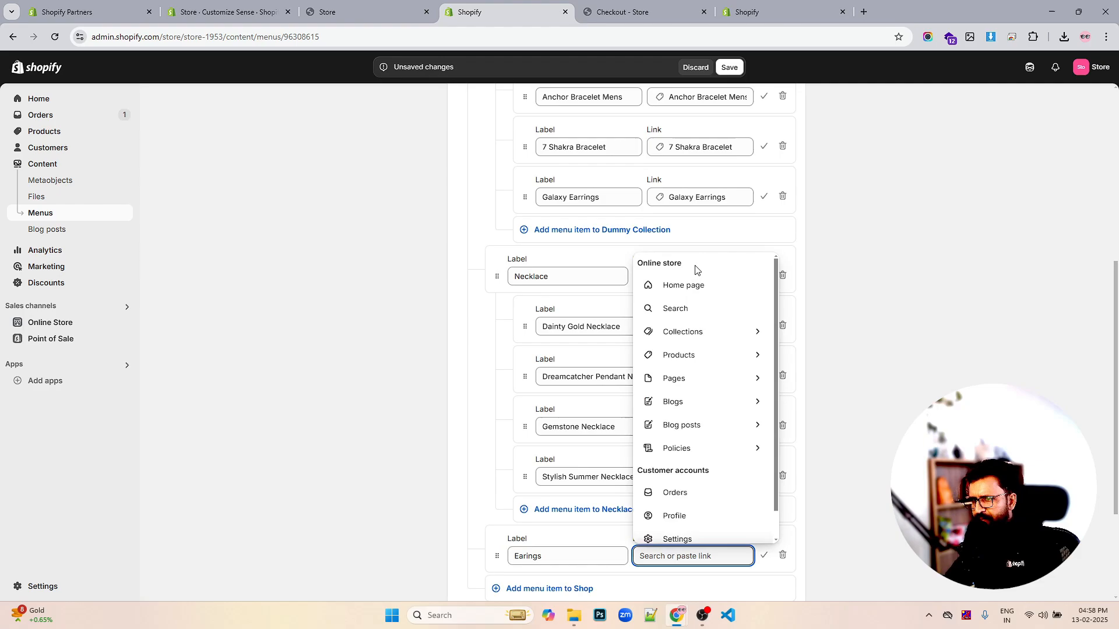
{"action": "left_click", "coordinate": [693, 332]}
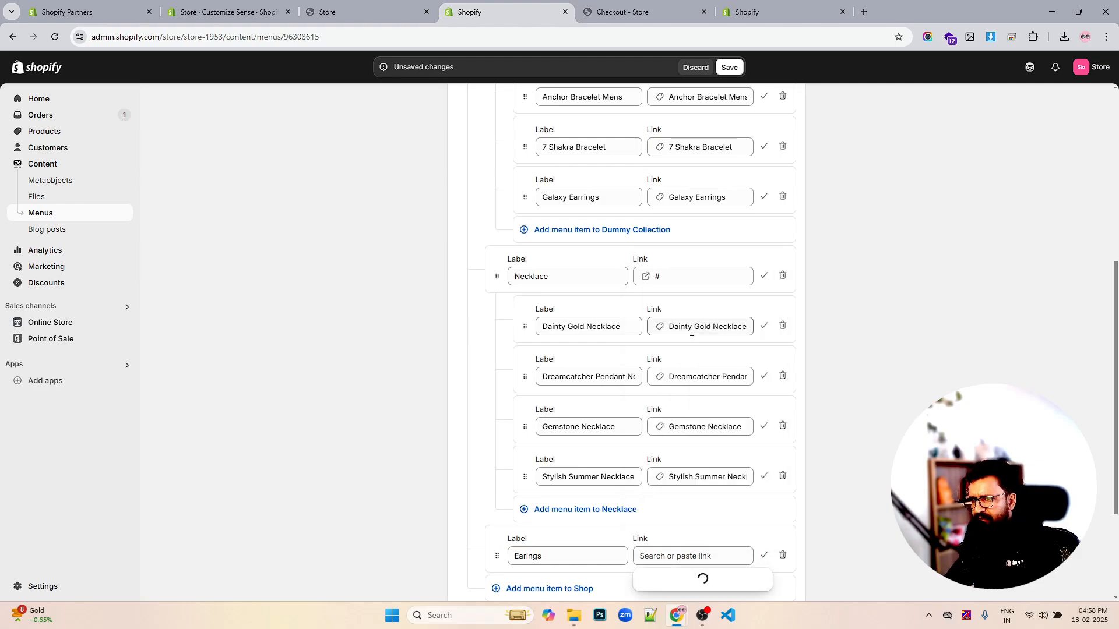
{"action": "left_click", "coordinate": [688, 557]}
{"action": "type", "text": "#"}
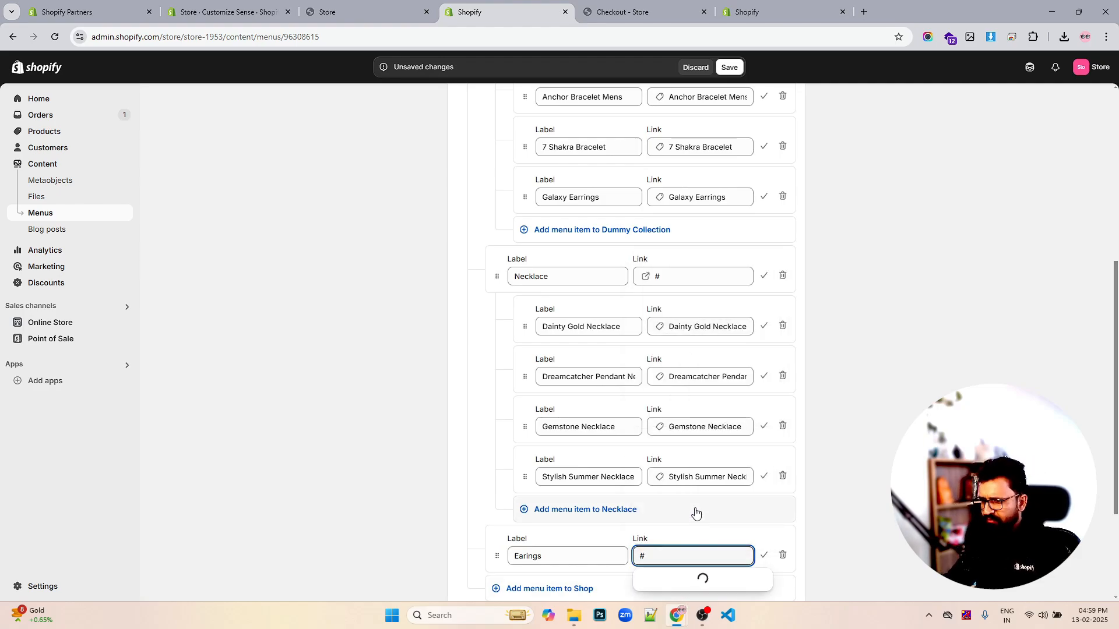
{"action": "left_click", "coordinate": [697, 466]}
{"action": "left_click", "coordinate": [698, 464]}
Add a new menu item, nest it under Earings and link it to the Galaxy Earrings product.
{"action": "scroll", "coordinate": [699, 460], "scroll_direction": "down", "scroll_amount": 3}
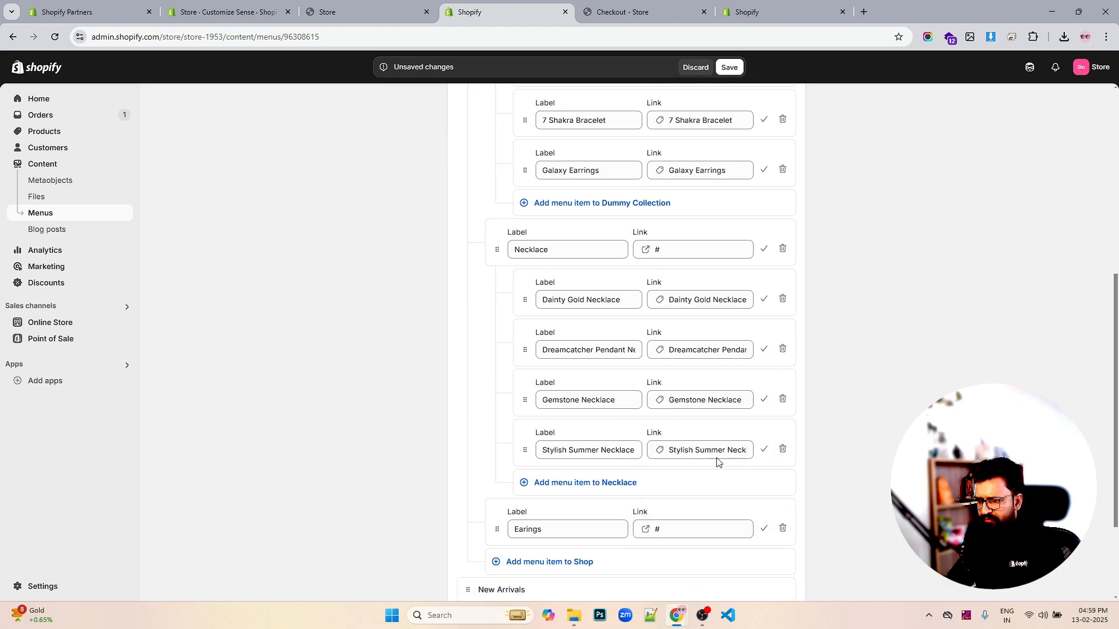
{"action": "left_click", "coordinate": [582, 424]}
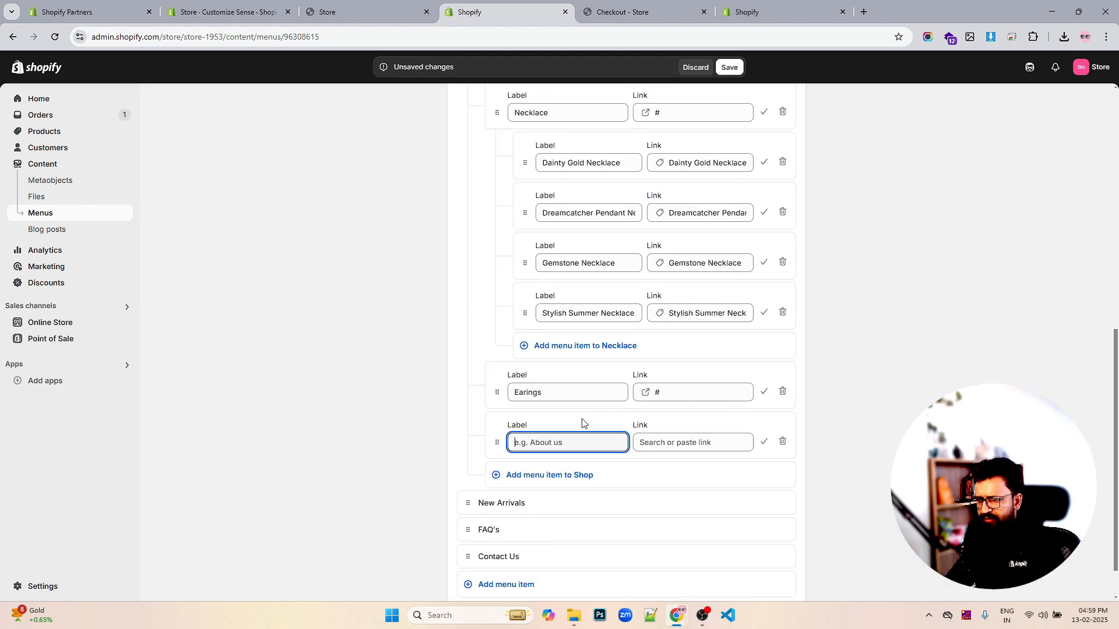
{"action": "left_click_drag", "start_coordinate": [498, 444], "coordinate": [606, 436]}
{"action": "left_click", "coordinate": [568, 445]}
{"action": "left_click", "coordinate": [707, 441]}
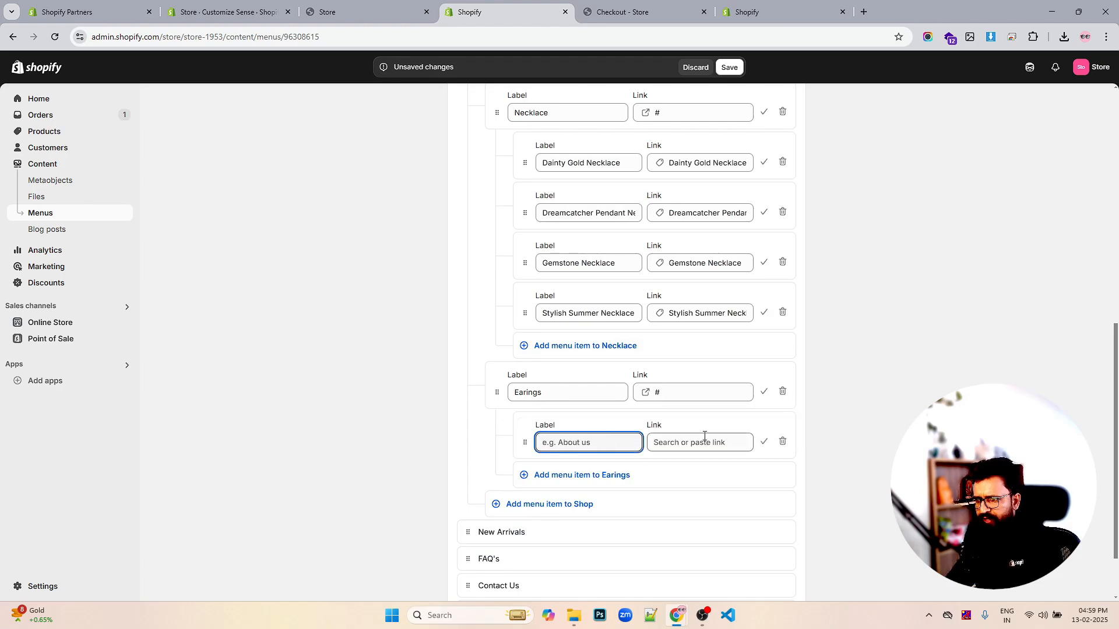
{"action": "left_click", "coordinate": [718, 241]}
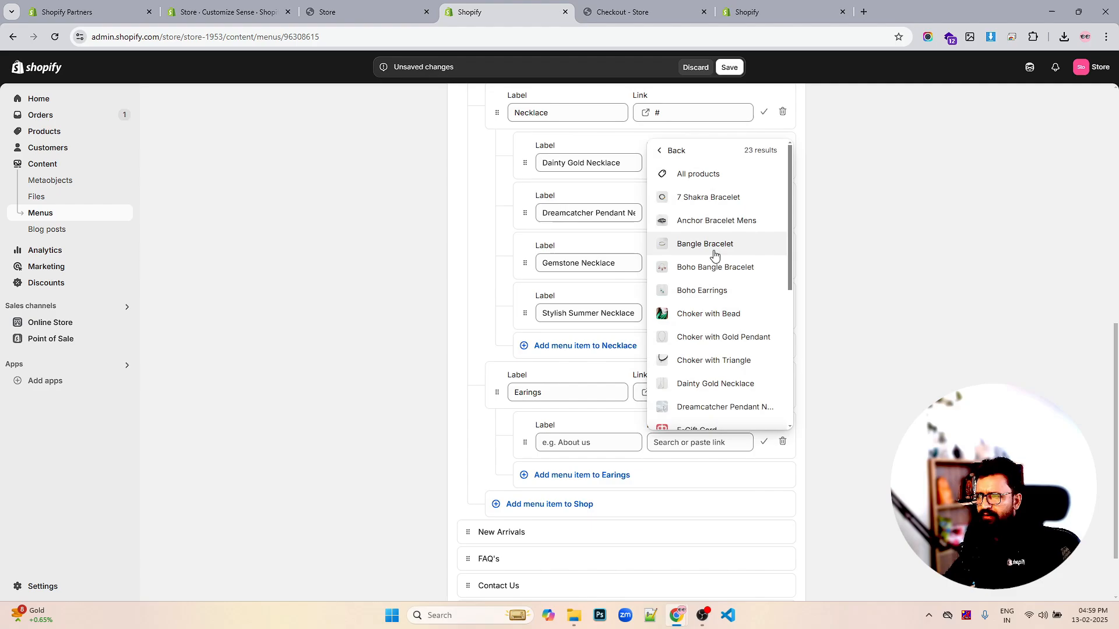
{"action": "scroll", "coordinate": [738, 308], "scroll_direction": "down", "scroll_amount": 3}
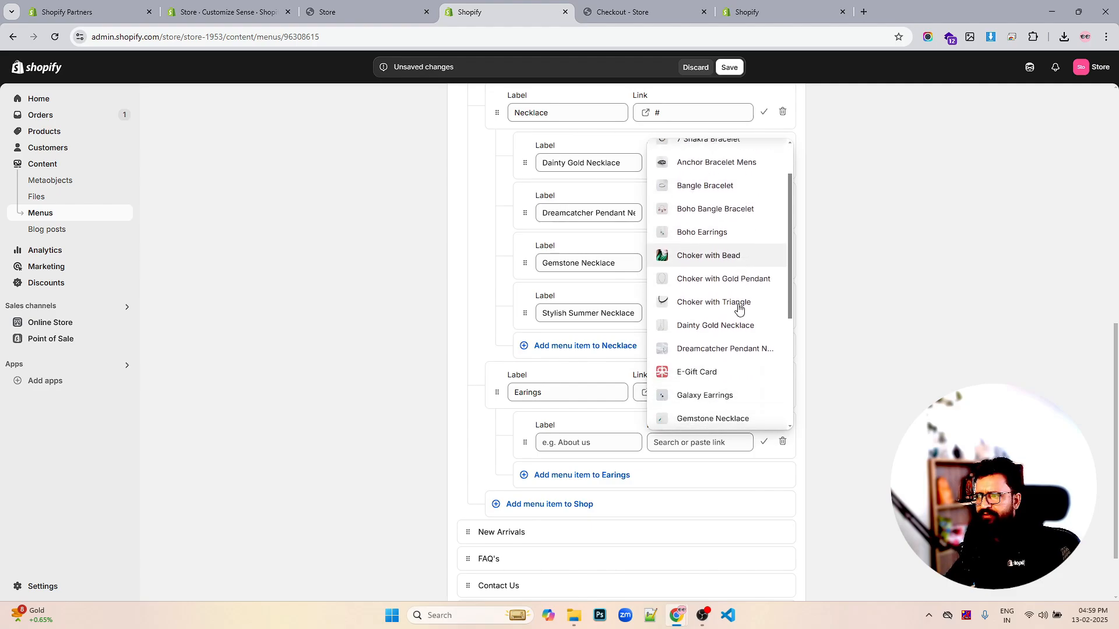
{"action": "left_click", "coordinate": [732, 290]}
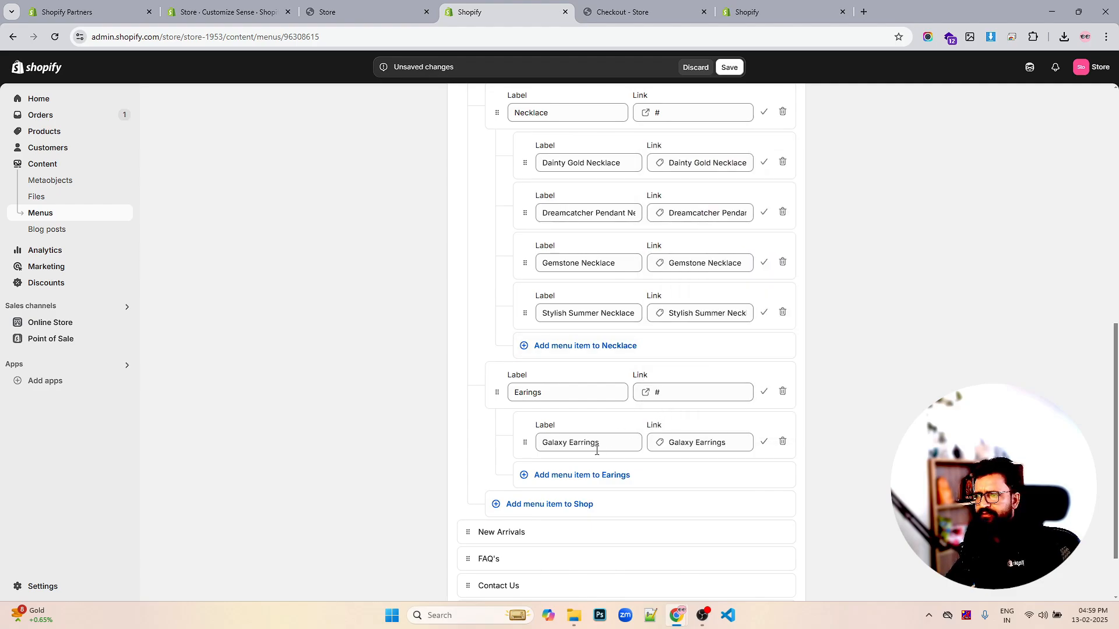
Add a second item under Earings linked to the Gold Elephant Earrings product.
{"action": "left_click", "coordinate": [589, 476]}
{"action": "left_click", "coordinate": [679, 492]}
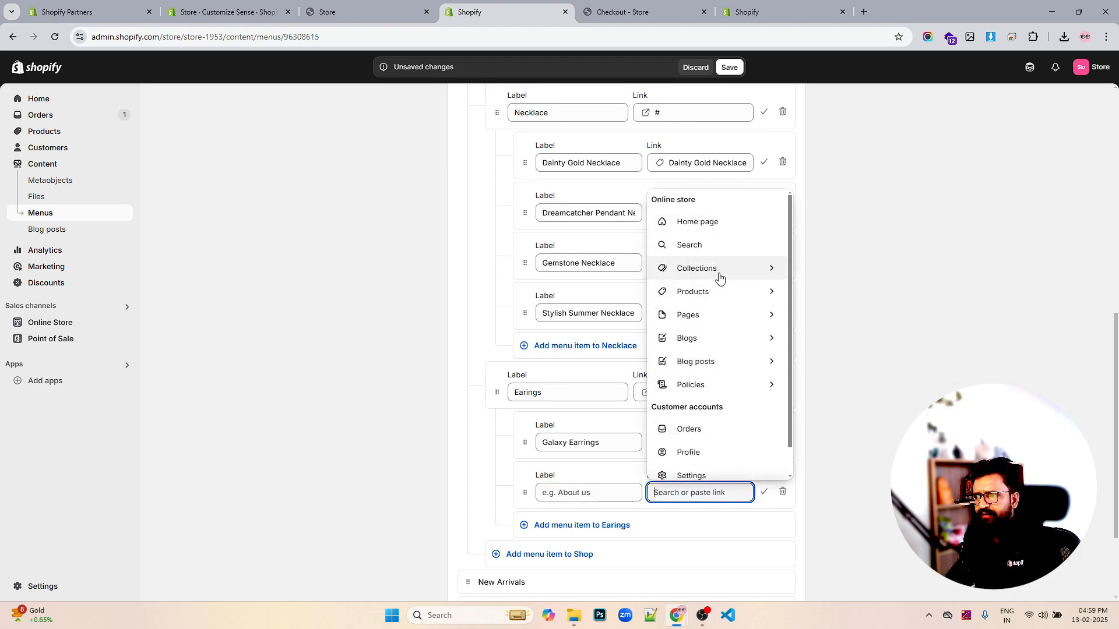
{"action": "left_click", "coordinate": [717, 292]}
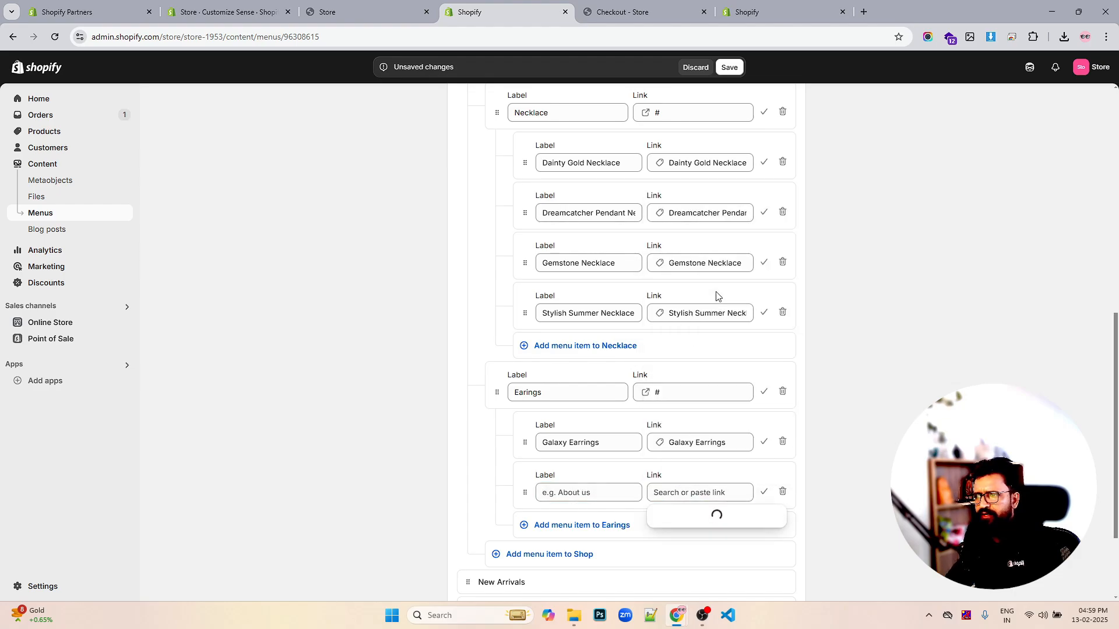
{"action": "scroll", "coordinate": [722, 423], "scroll_direction": "down", "scroll_amount": 2}
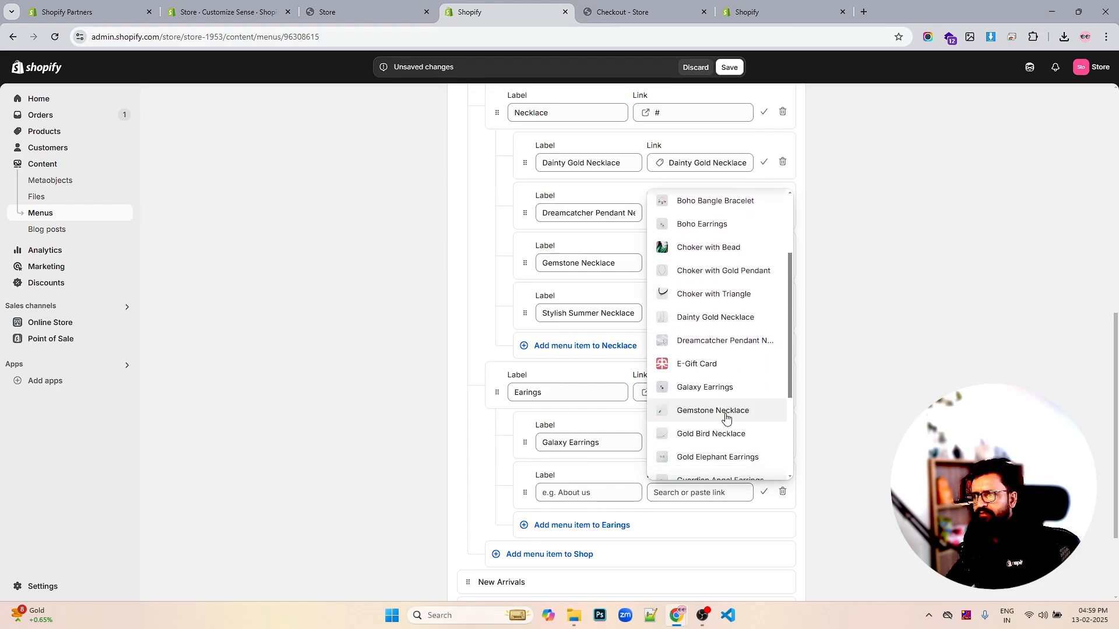
{"action": "scroll", "coordinate": [746, 405], "scroll_direction": "down", "scroll_amount": 1}
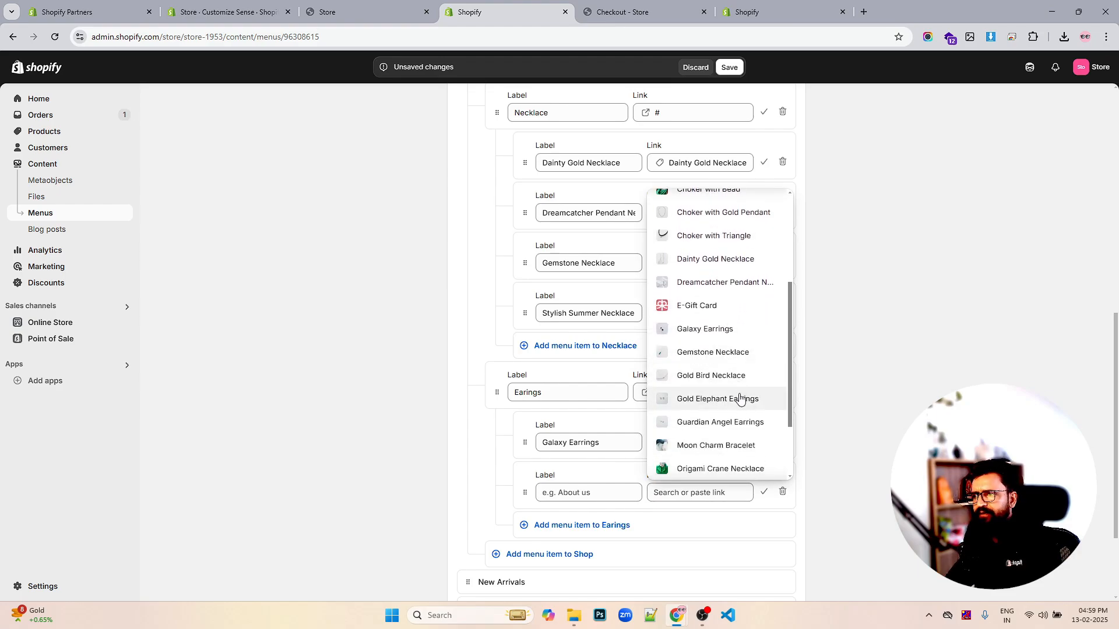
{"action": "left_click", "coordinate": [742, 400]}
Add a third item under Earings linked to the Guardian Angel Earrings product and save the menu.
{"action": "left_click", "coordinate": [598, 526]}
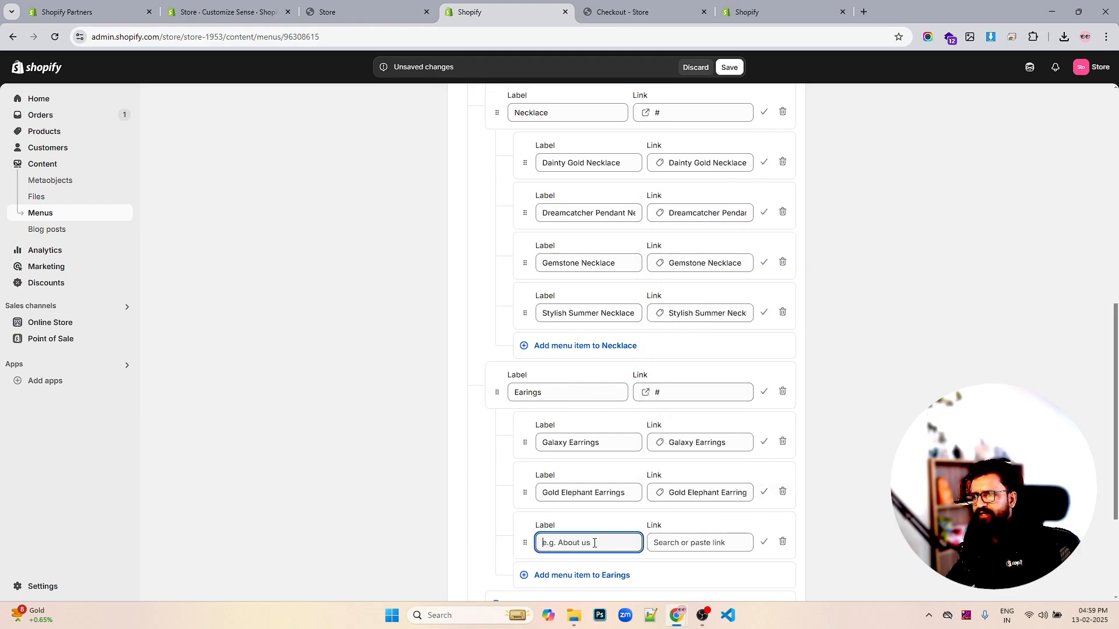
{"action": "left_click", "coordinate": [668, 542]}
{"action": "scroll", "coordinate": [723, 437], "scroll_direction": "down", "scroll_amount": 1}
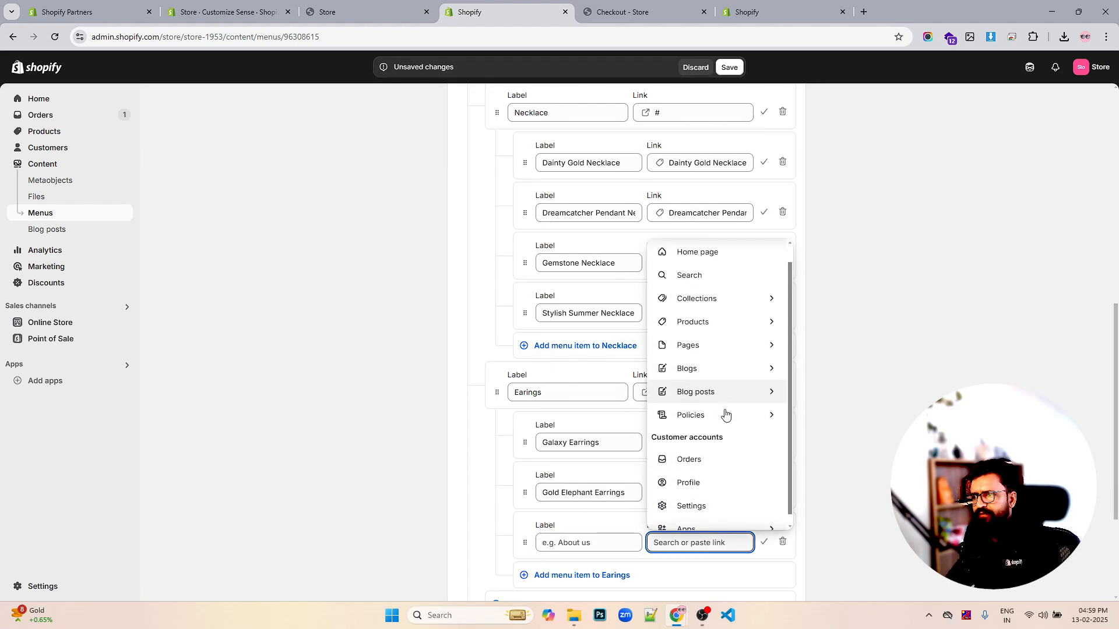
{"action": "left_click", "coordinate": [721, 315]}
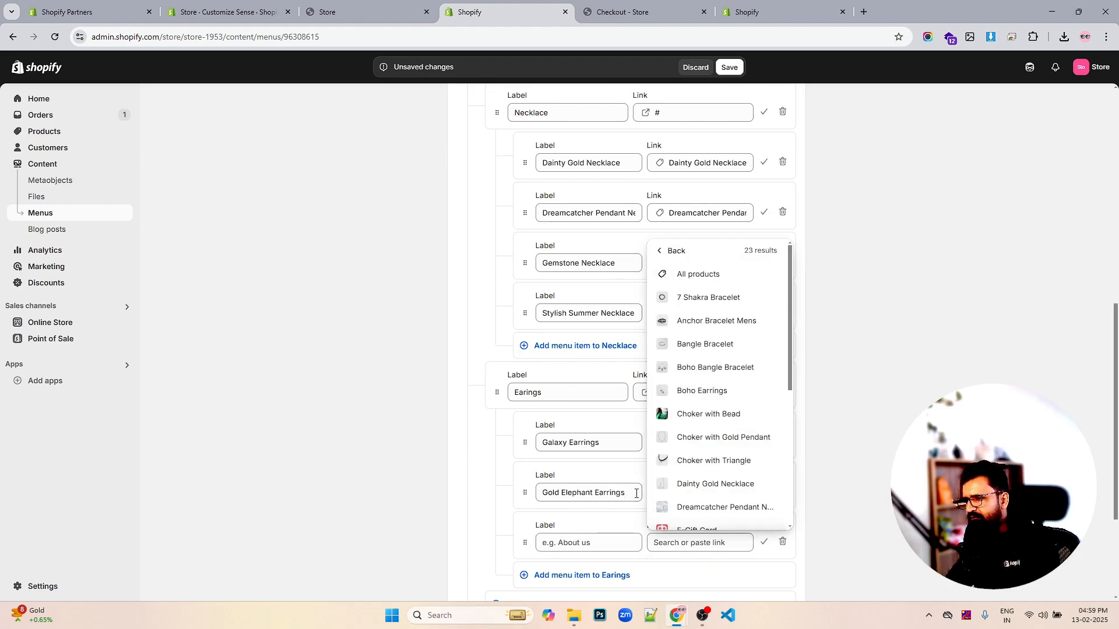
{"action": "scroll", "coordinate": [734, 432], "scroll_direction": "down", "scroll_amount": 3}
{"action": "scroll", "coordinate": [733, 432], "scroll_direction": "down", "scroll_amount": 4}
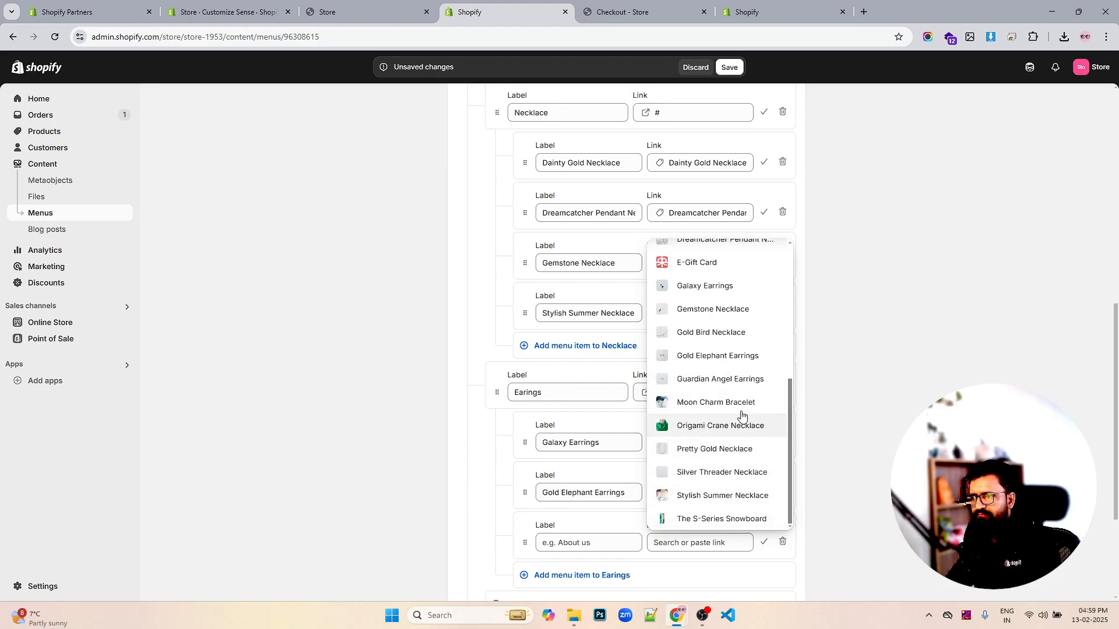
{"action": "scroll", "coordinate": [752, 431], "scroll_direction": "up", "scroll_amount": 1}
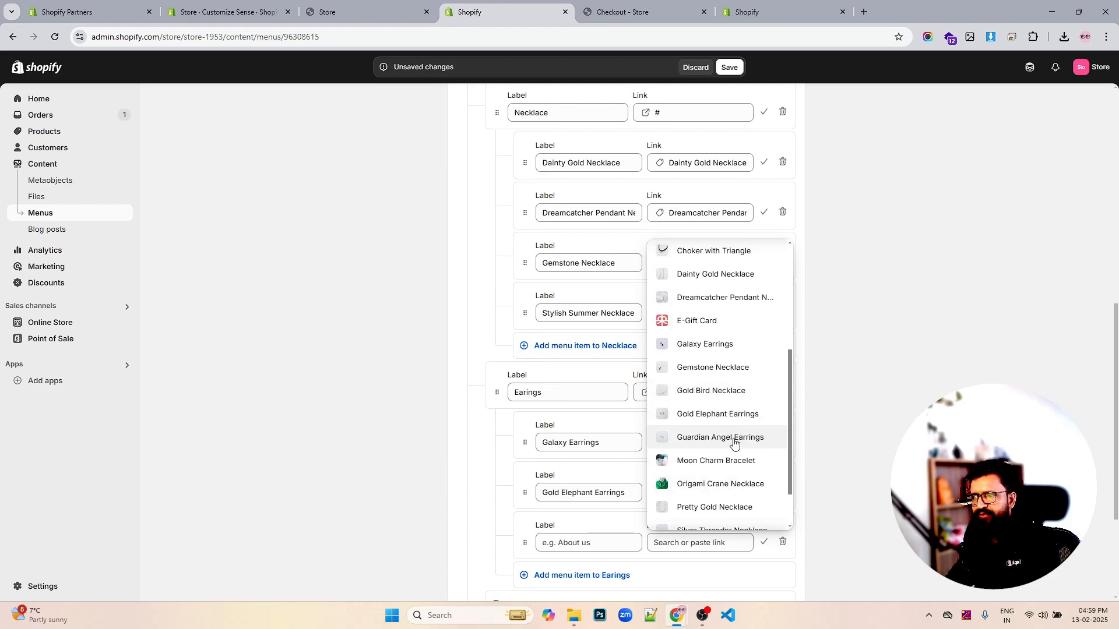
{"action": "left_click", "coordinate": [734, 440]}
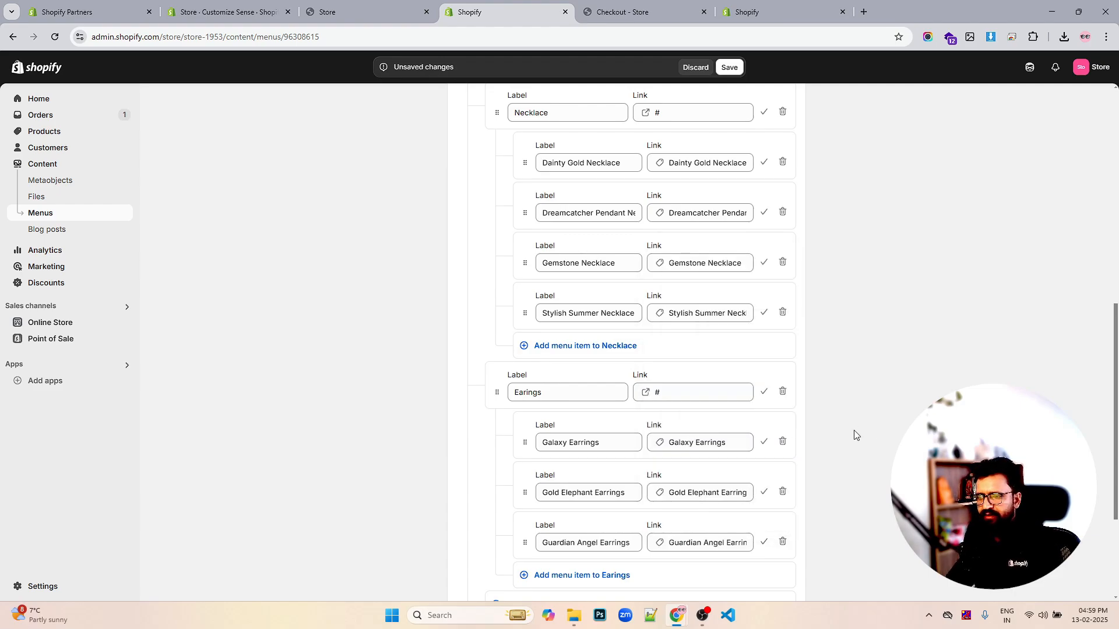
{"action": "left_click", "coordinate": [729, 67]}
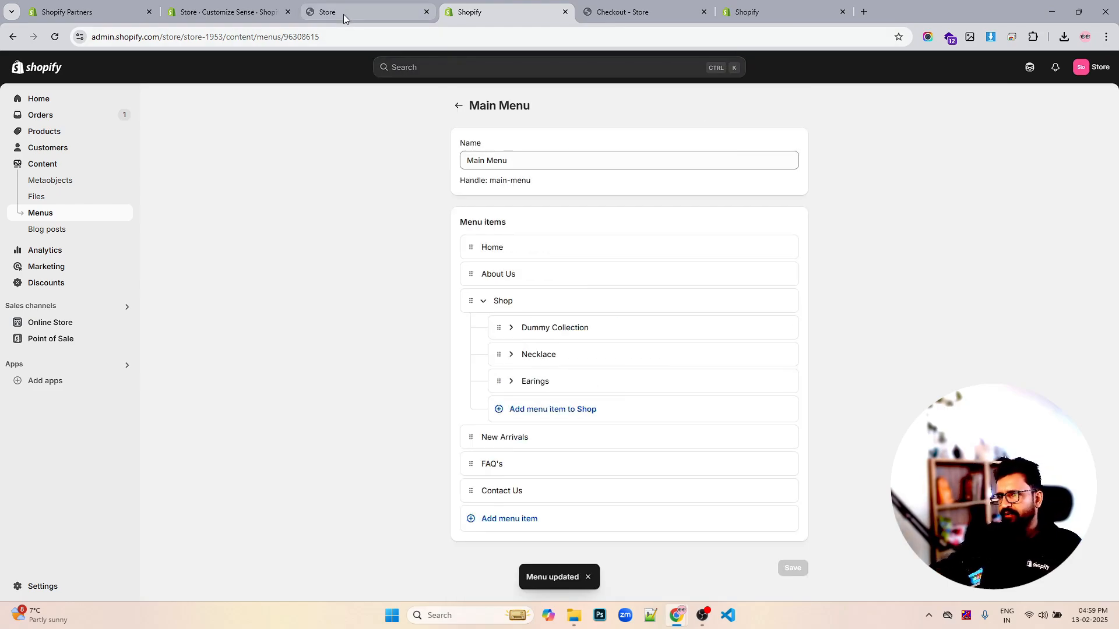
Reload the storefront home page until the menu change loads and expand the Shop submenu in the header.
{"action": "left_click", "coordinate": [344, 14]}
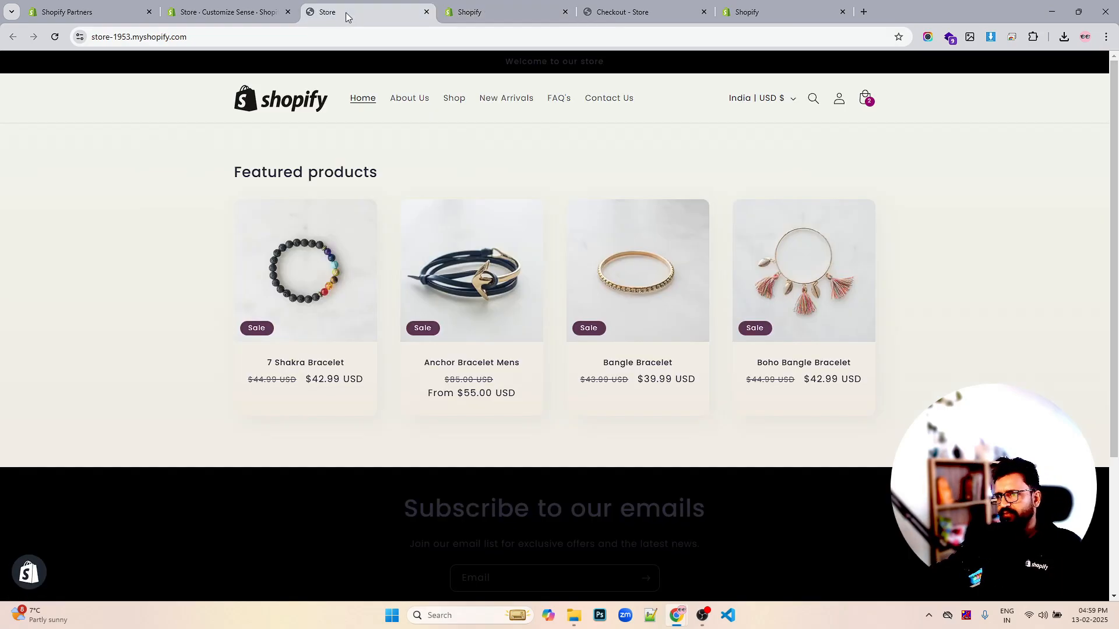
{"action": "left_click", "coordinate": [57, 39]}
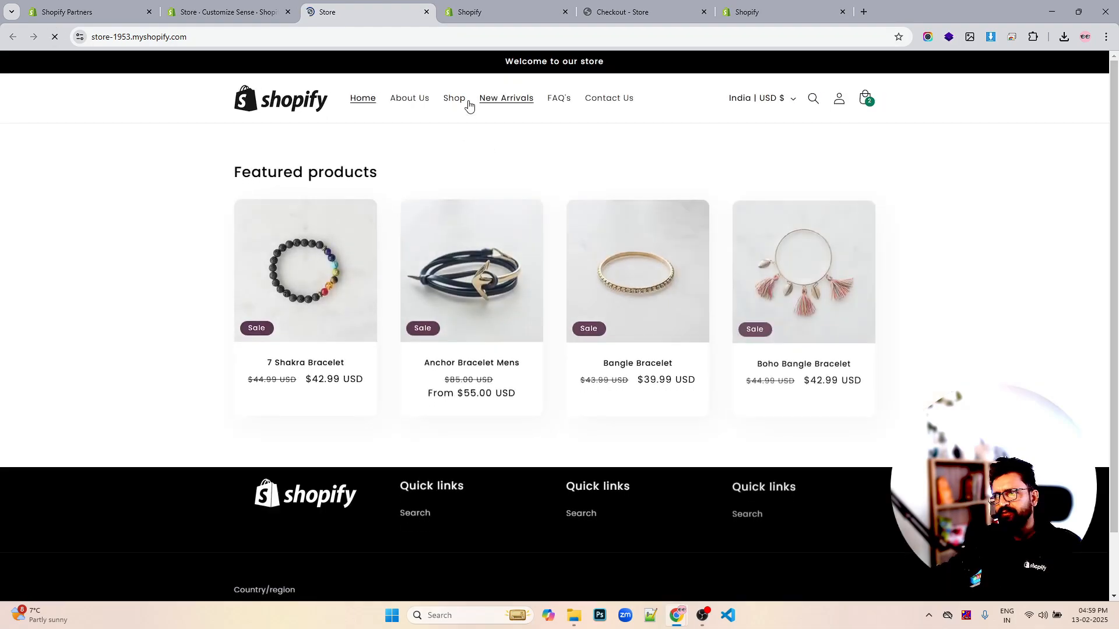
{"action": "left_click", "coordinate": [58, 38]}
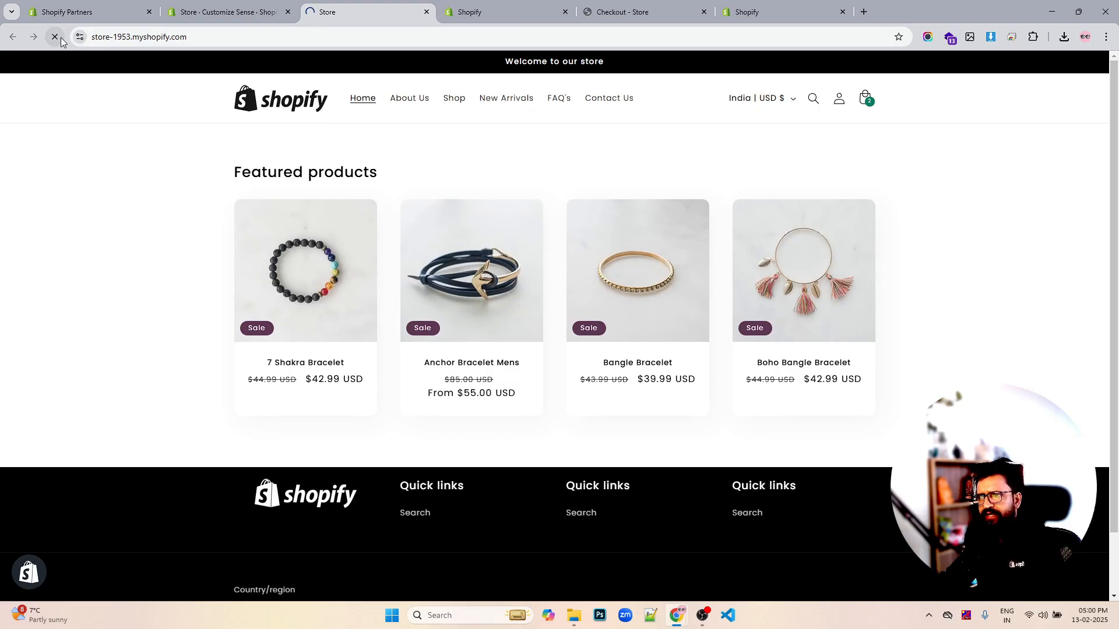
{"action": "left_click", "coordinate": [308, 102]}
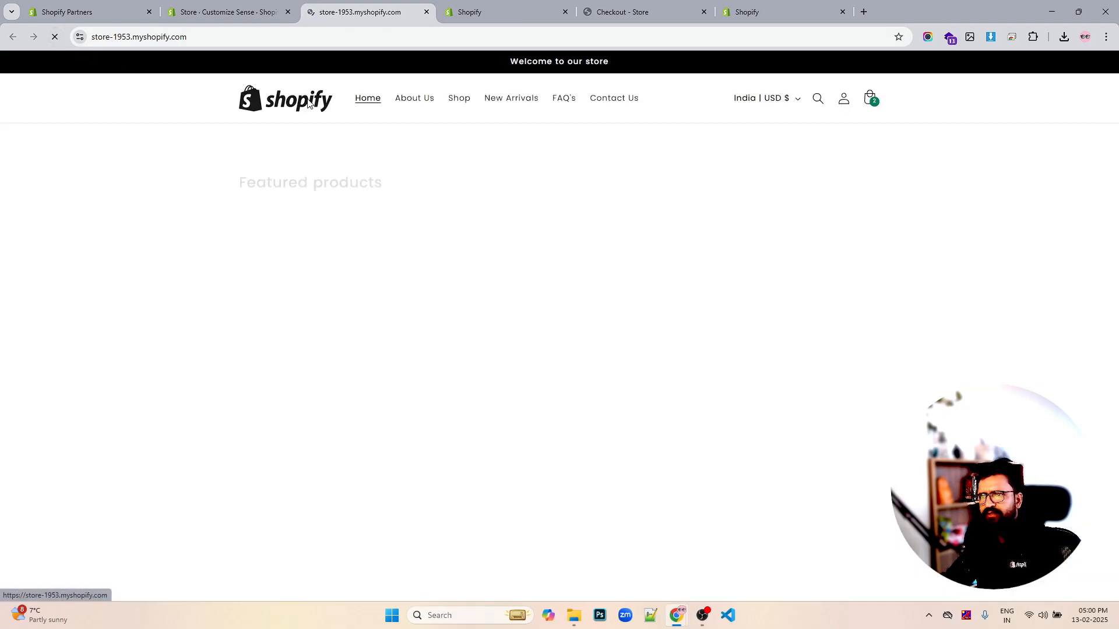
{"action": "left_click", "coordinate": [512, 6]}
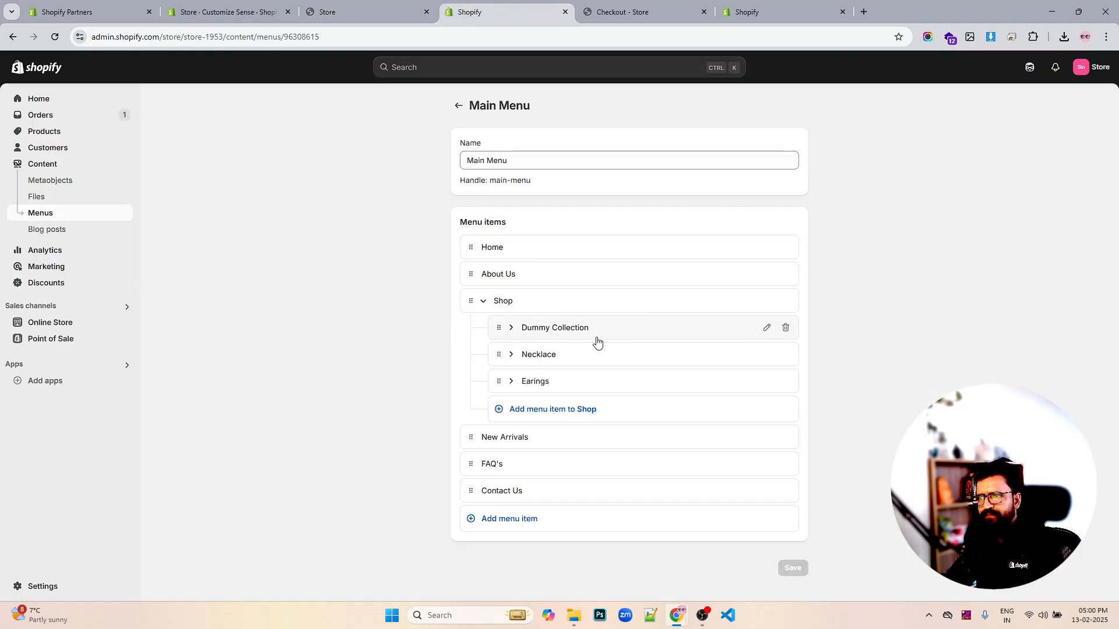
{"action": "left_click", "coordinate": [349, 11]}
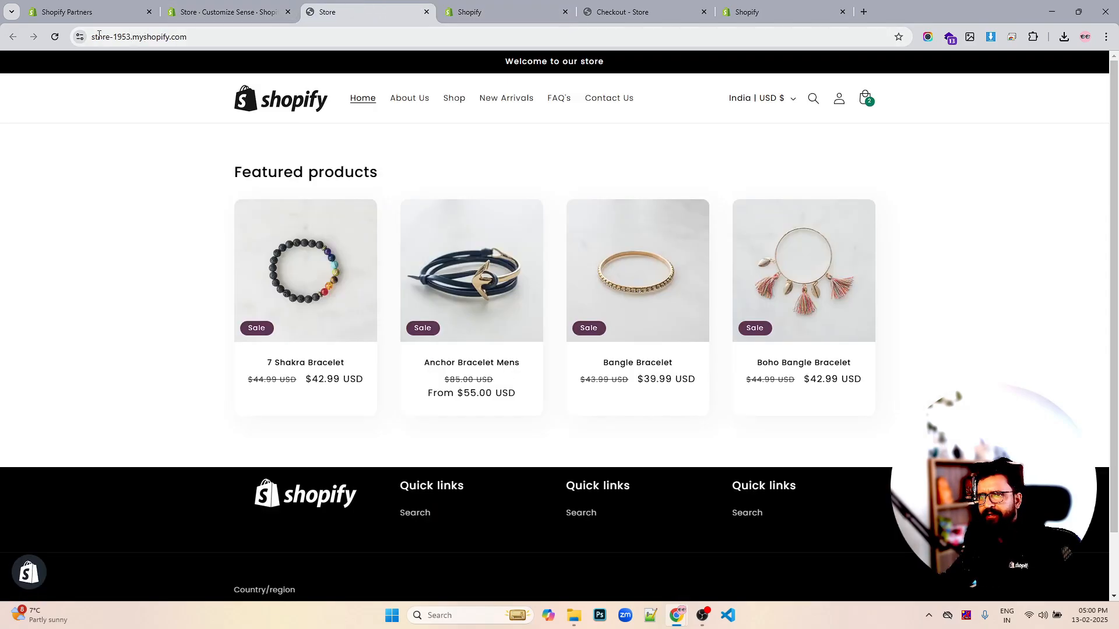
{"action": "left_click", "coordinate": [55, 37]}
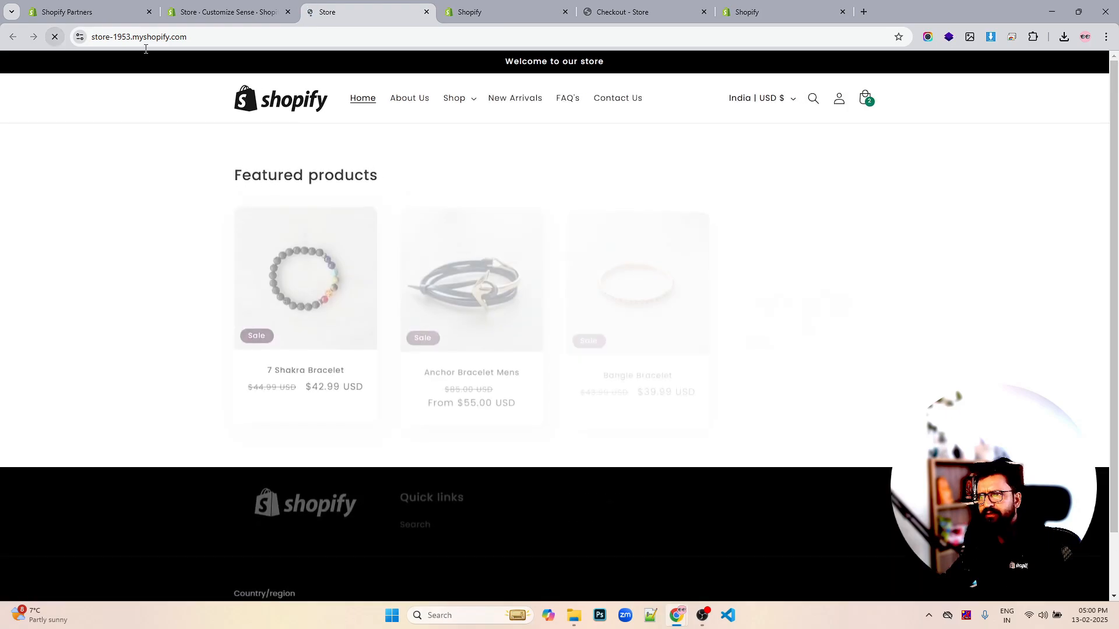
{"action": "left_click", "coordinate": [473, 101]}
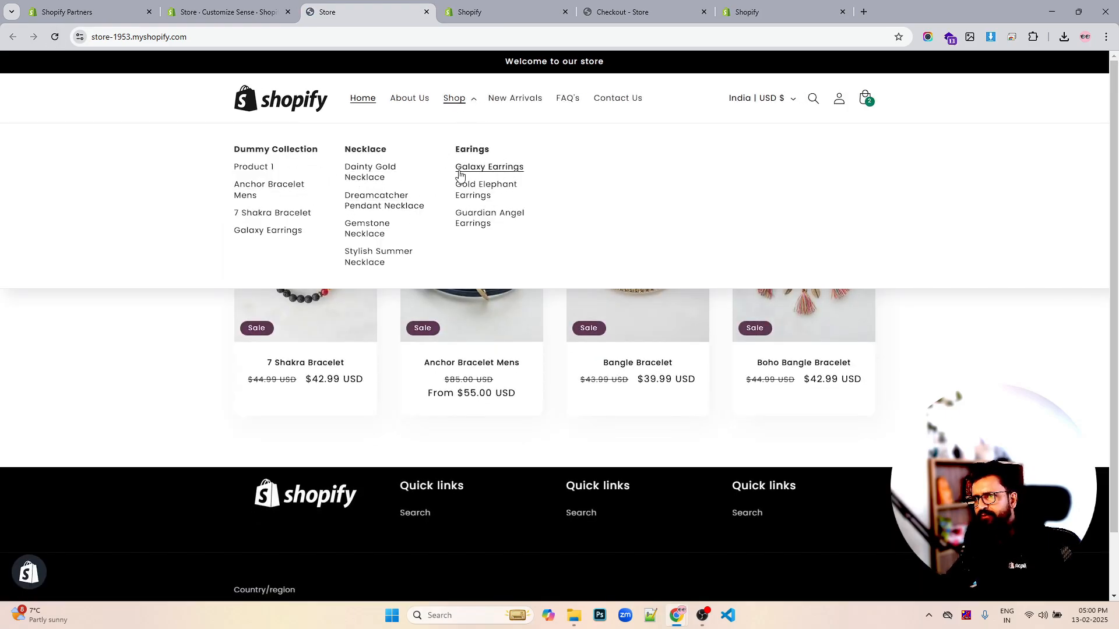
In the theme editor, examine the blocks and sections available for the header and the Header section's desktop menu type options.
{"action": "left_click", "coordinate": [247, 4]}
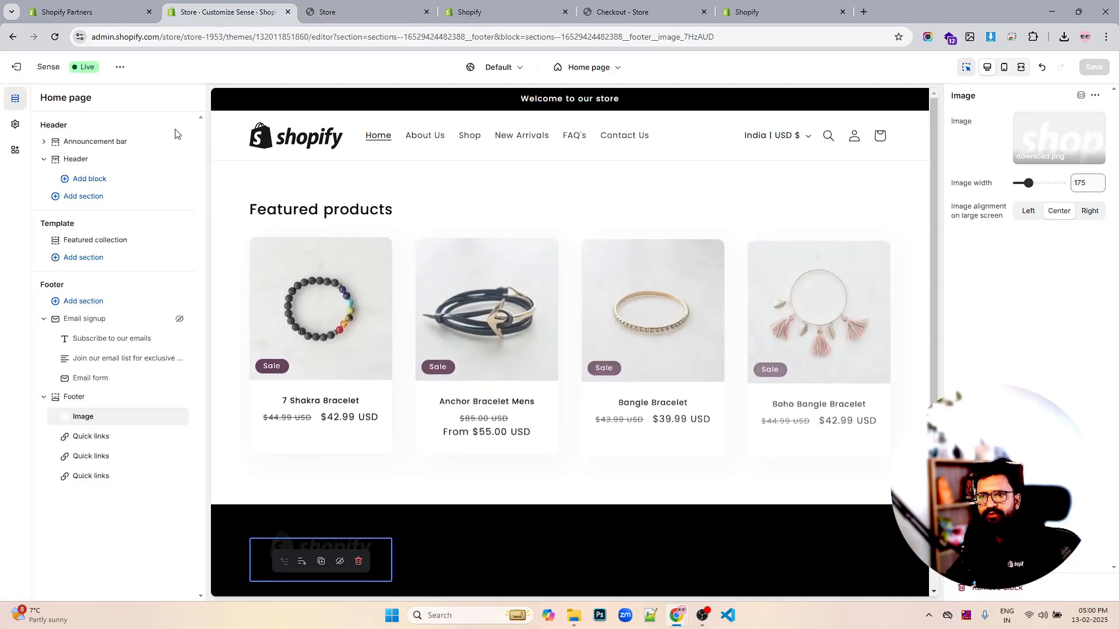
{"action": "left_click", "coordinate": [92, 180]}
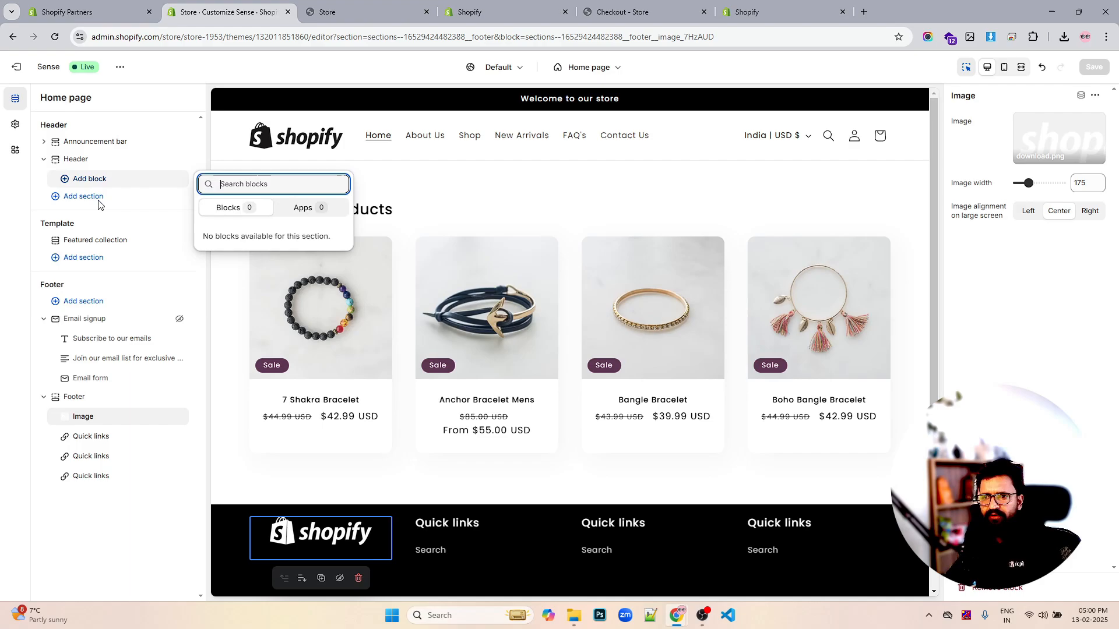
{"action": "left_click", "coordinate": [92, 198]}
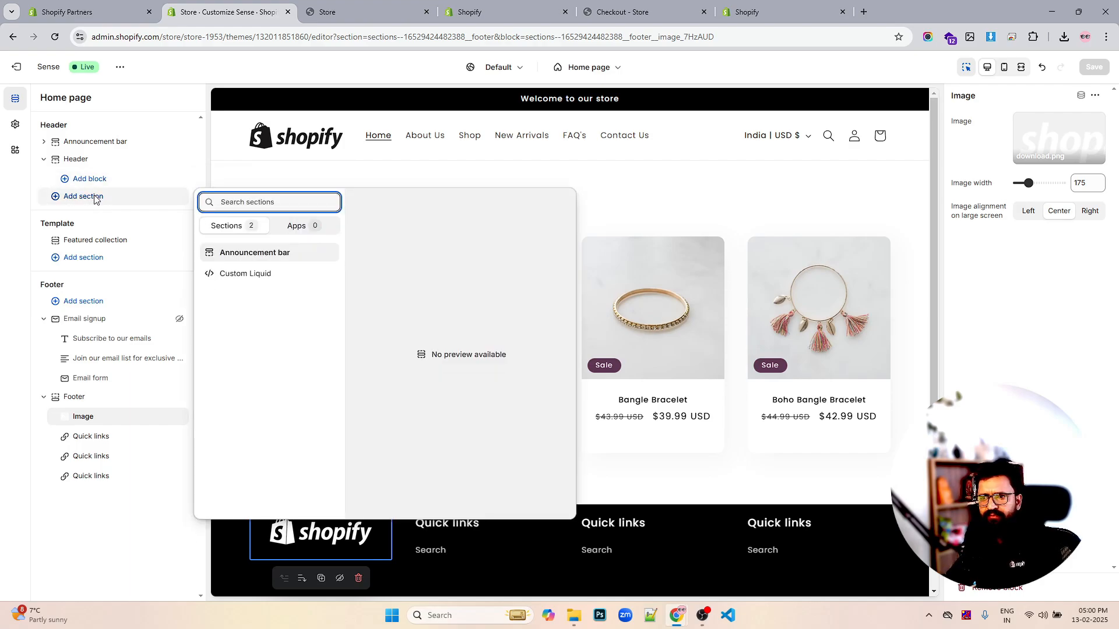
{"action": "left_click", "coordinate": [4, 196]}
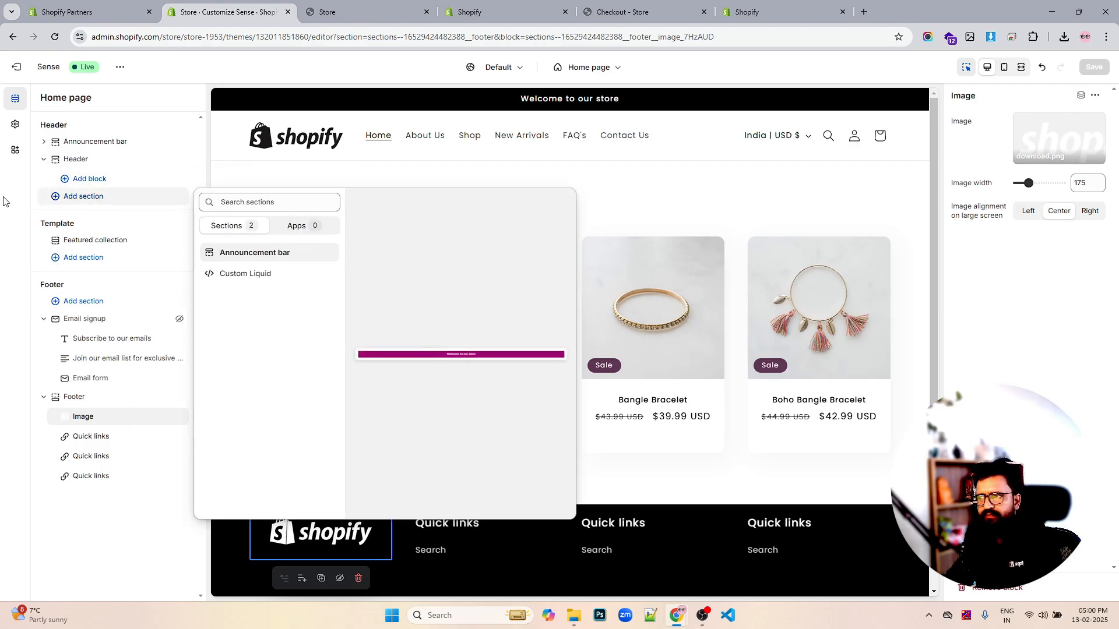
{"action": "left_click", "coordinate": [74, 166]}
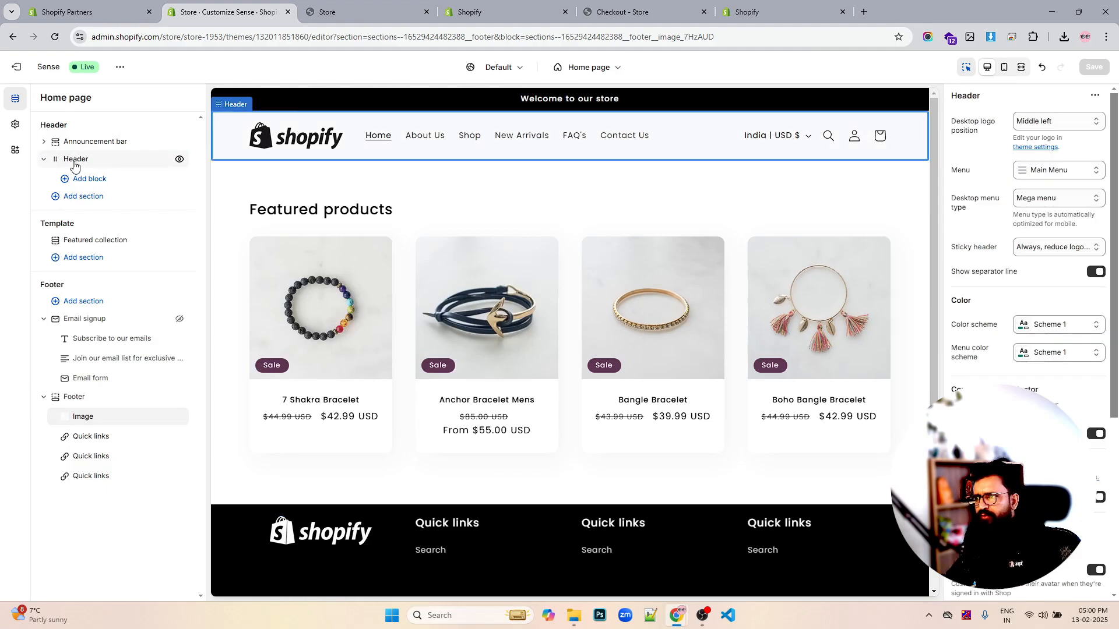
{"action": "left_click", "coordinate": [1052, 199]}
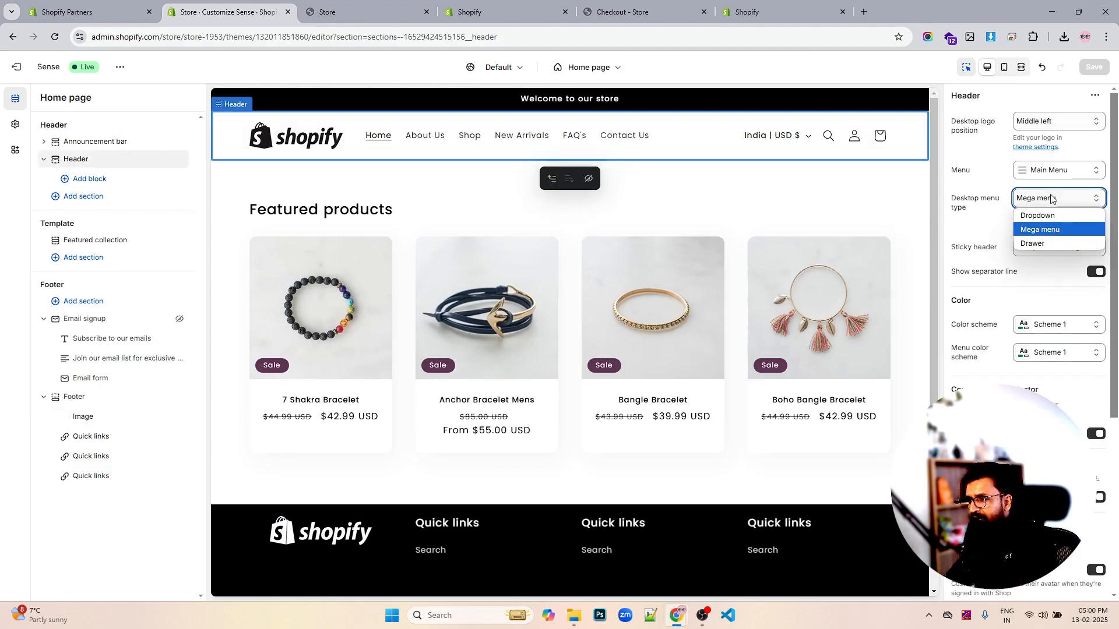
{"action": "left_click", "coordinate": [1052, 199]}
Compare the Main Menu's item structure in the admin with the Shop mega menu on the storefront.
{"action": "left_click", "coordinate": [470, 8]}
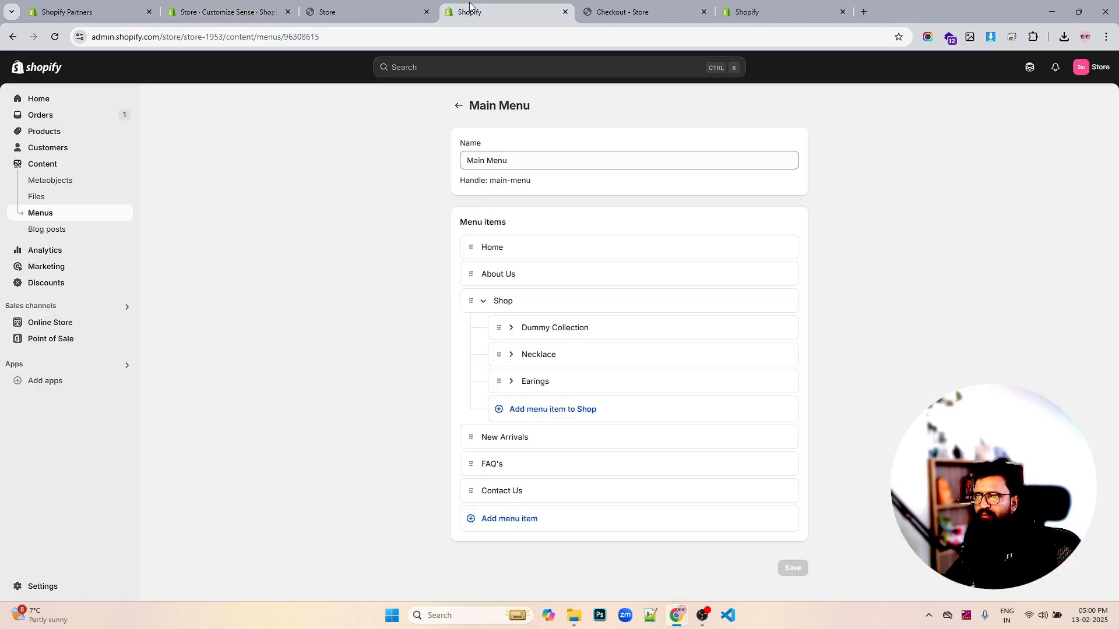
{"action": "left_click", "coordinate": [399, 8]}
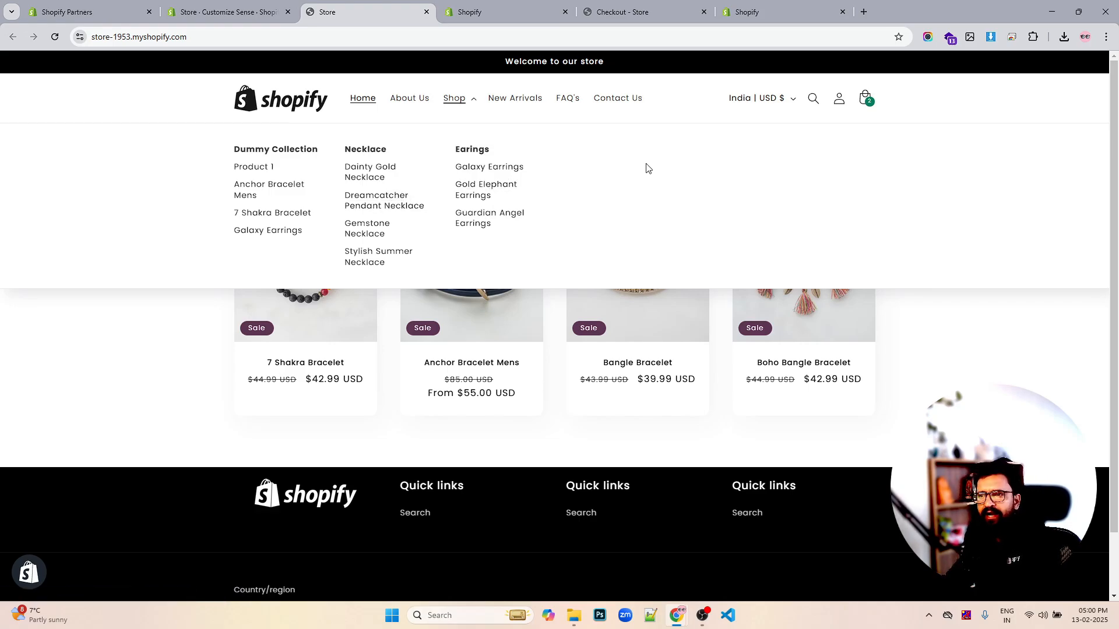
{"action": "scroll", "coordinate": [606, 165], "scroll_direction": "down", "scroll_amount": 1}
{"action": "scroll", "coordinate": [607, 165], "scroll_direction": "up", "scroll_amount": 1}
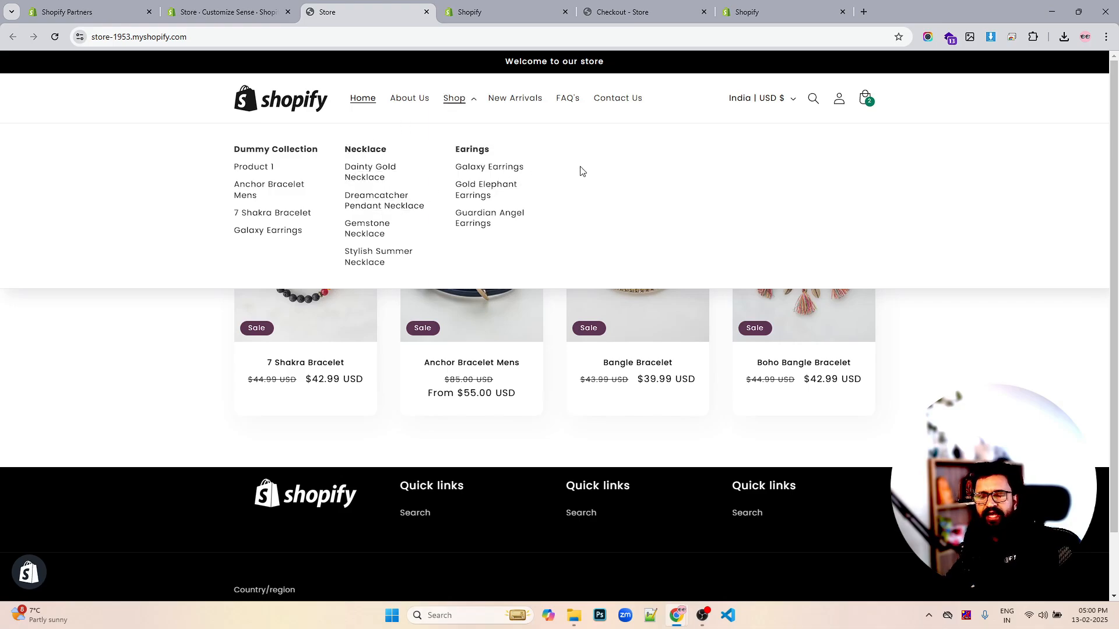
{"action": "left_click", "coordinate": [898, 402]}
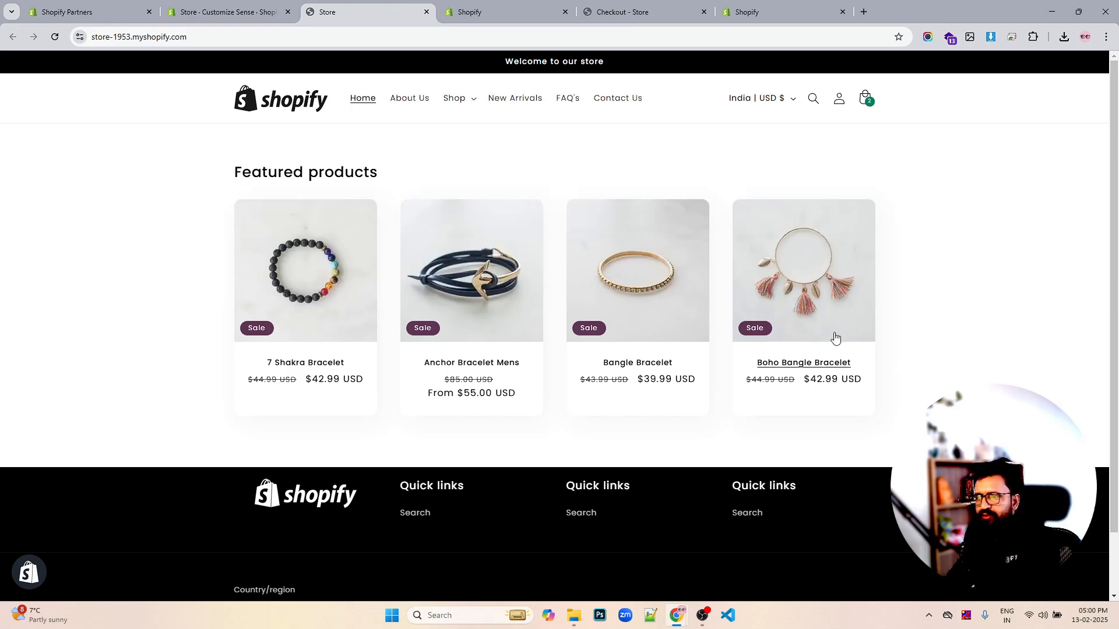
{"action": "left_click", "coordinate": [472, 104]}
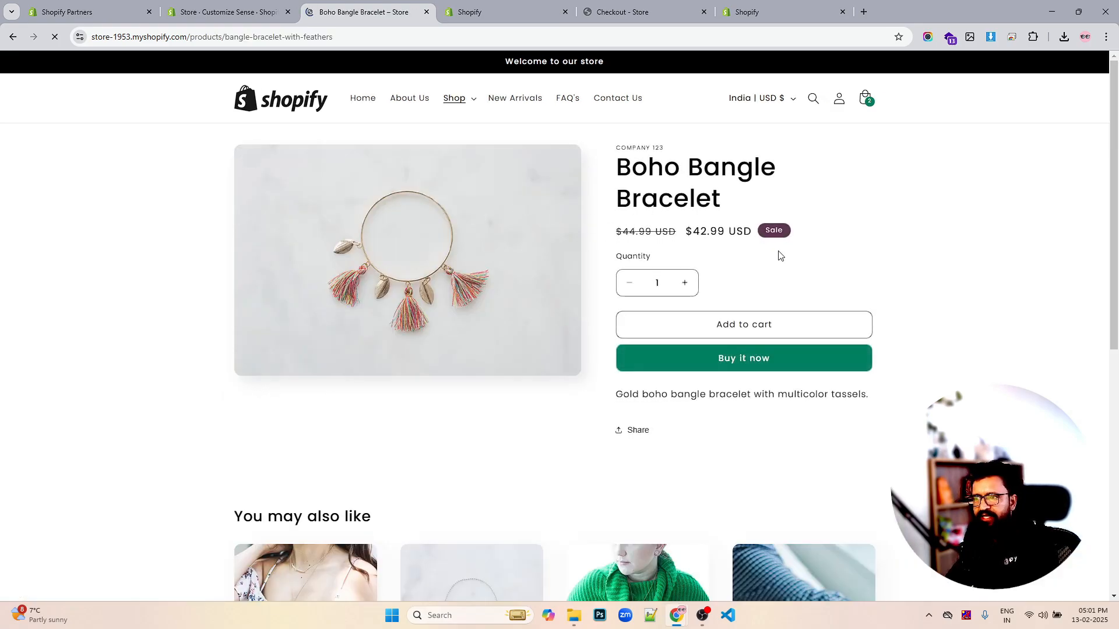
{"action": "left_click", "coordinate": [10, 38]}
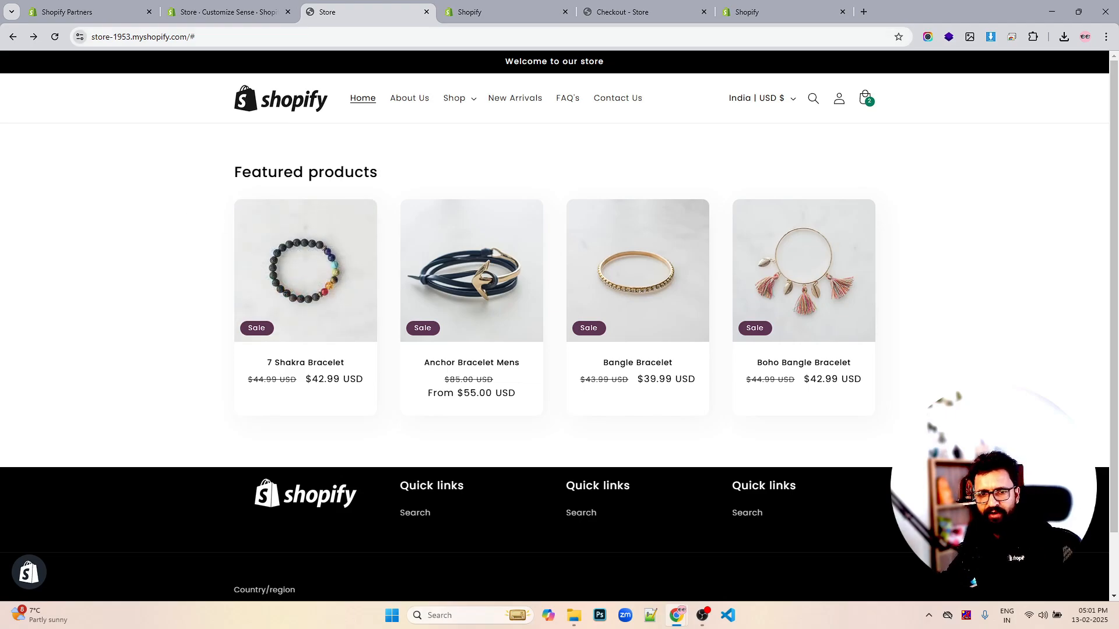
Return to the theme editor and reload it to refresh the header preview.
{"action": "left_click", "coordinate": [225, 11]}
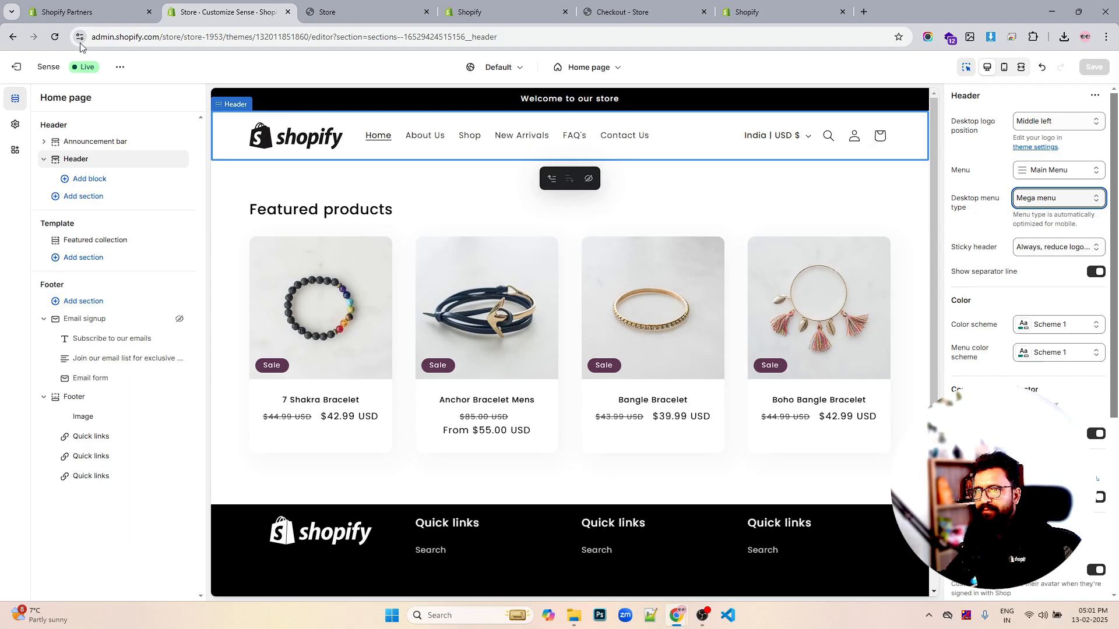
{"action": "left_click", "coordinate": [57, 39]}
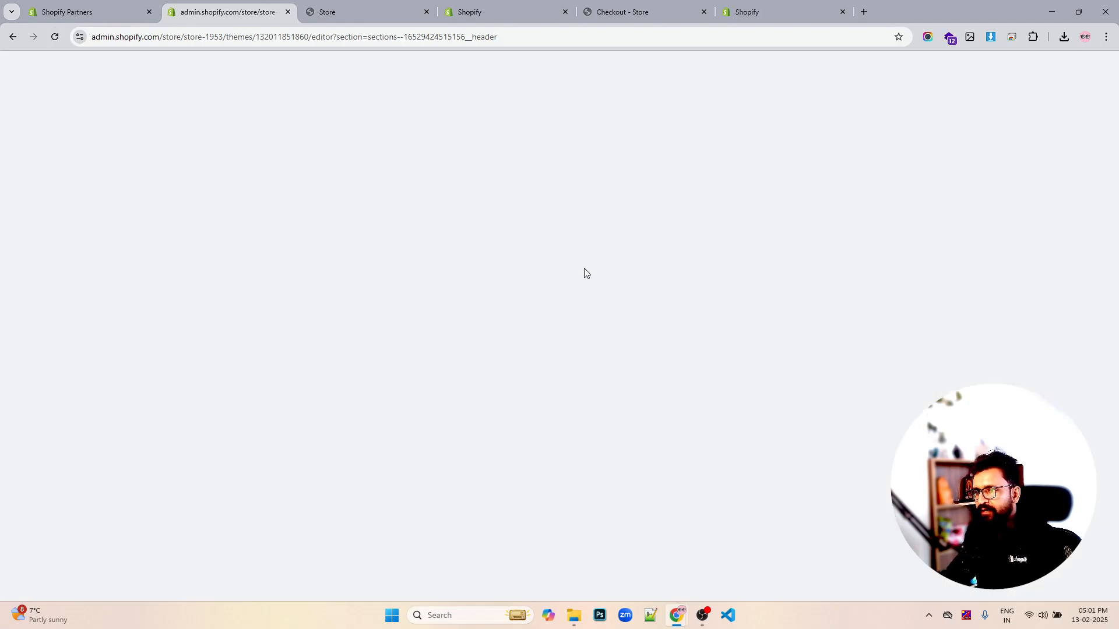